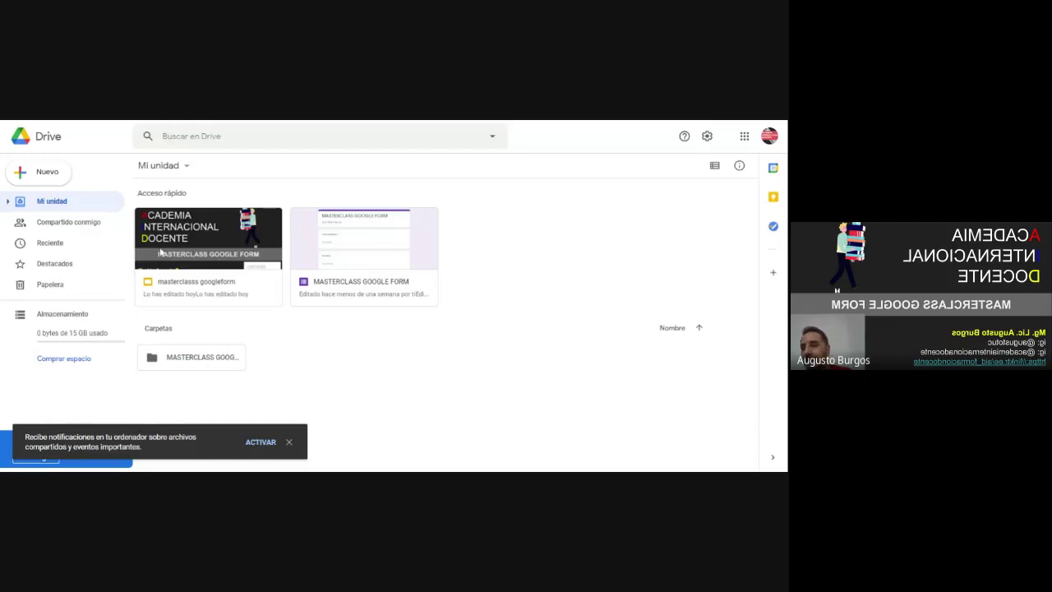
Create a new blank Google Form and title it "Evaluación 1"
click(46, 173)
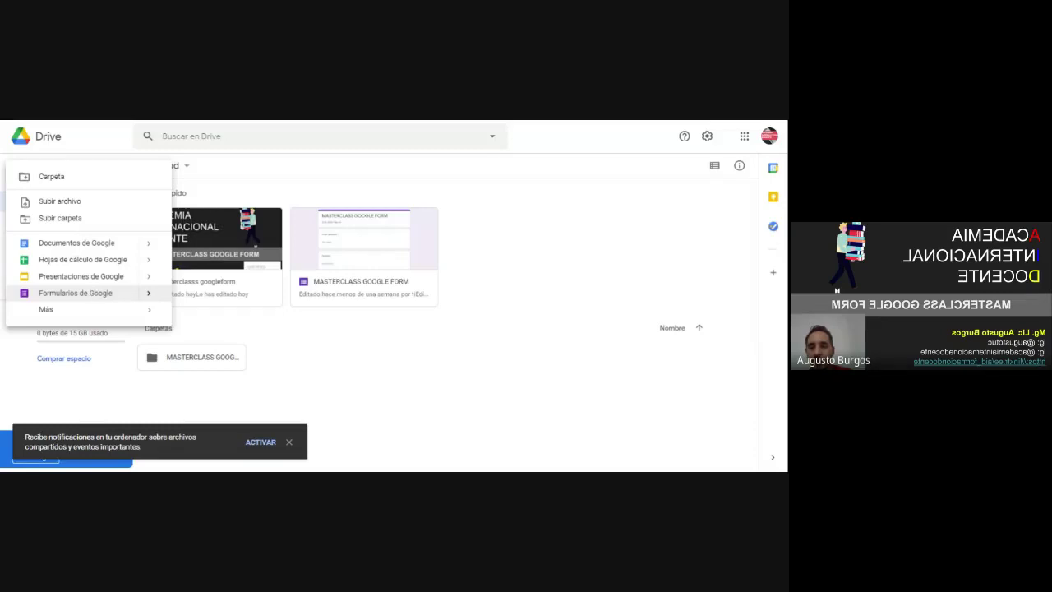
key(Escape)
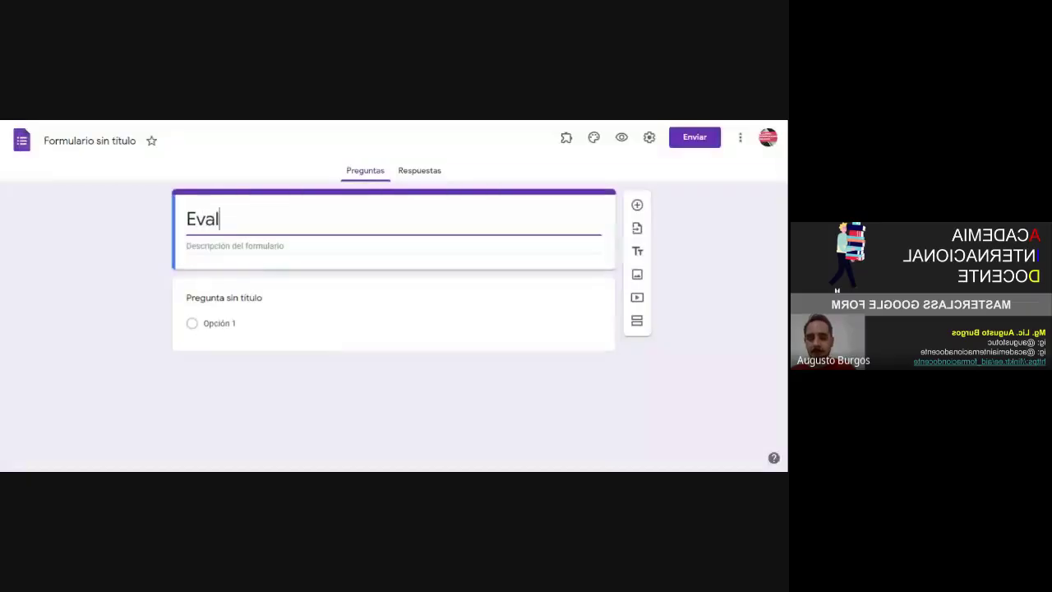
text(uació)
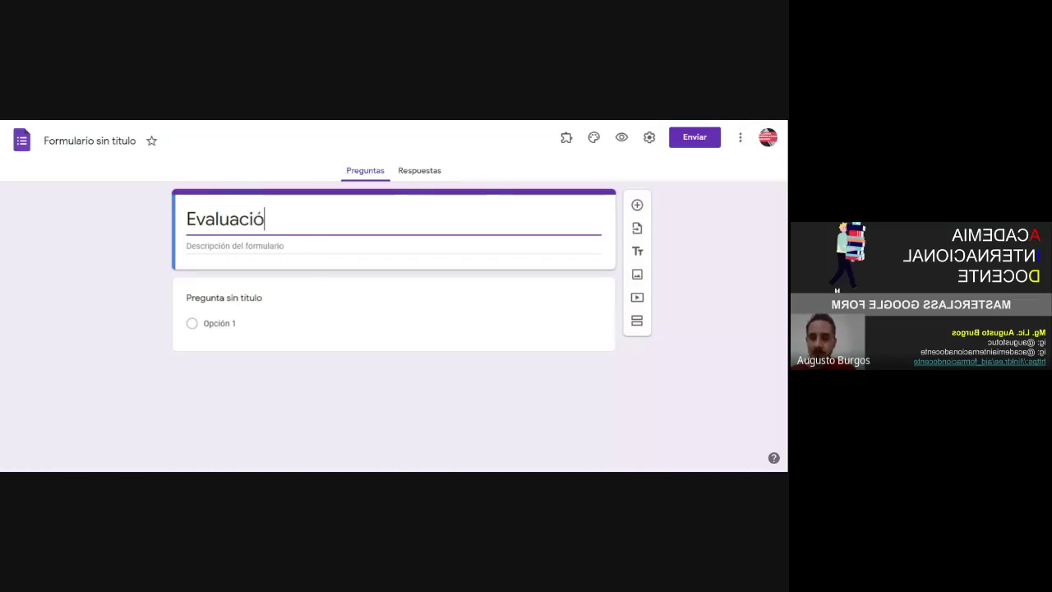
text(n 1)
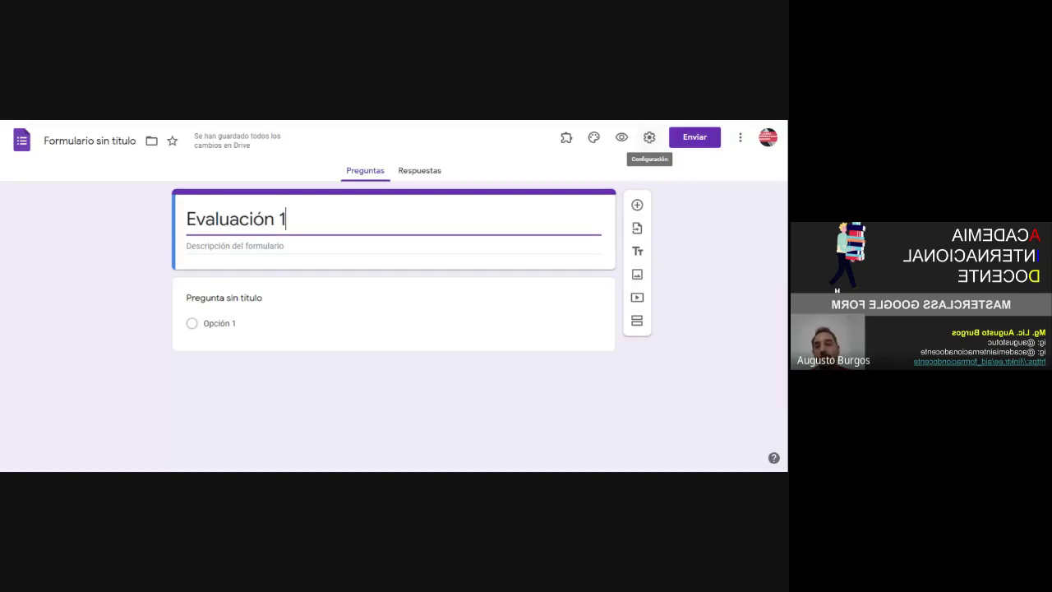
Set the form to collect email addresses, always send response receipts, and limit respondents to 1 response
click(648, 138)
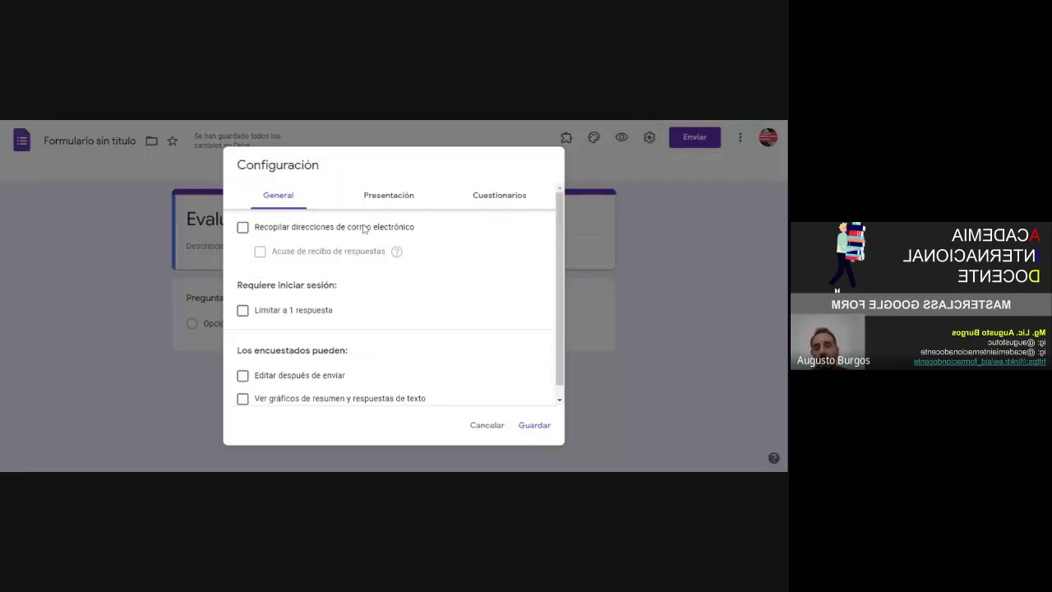
click(364, 229)
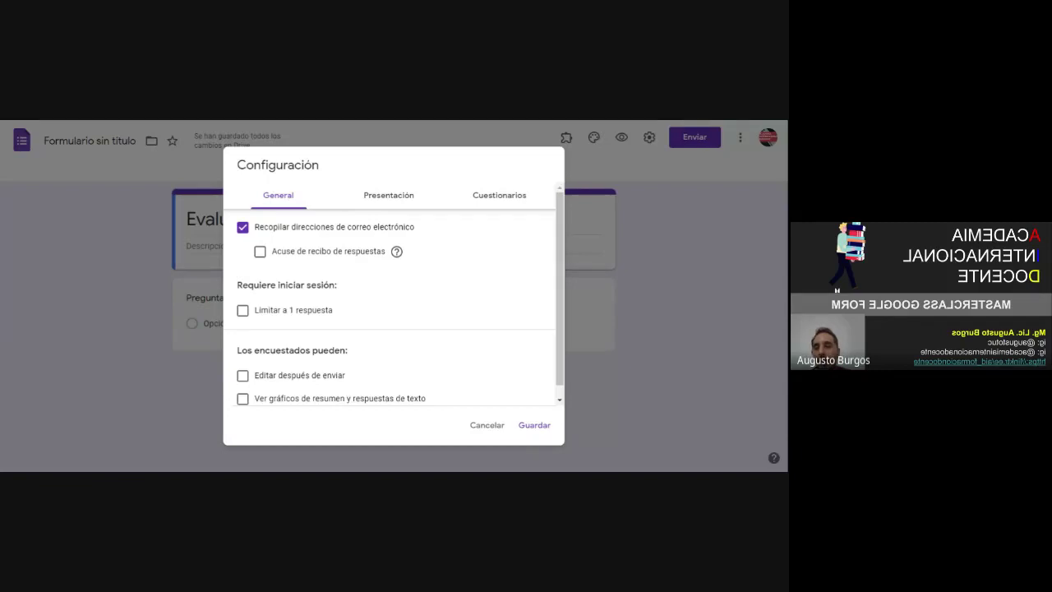
click(243, 310)
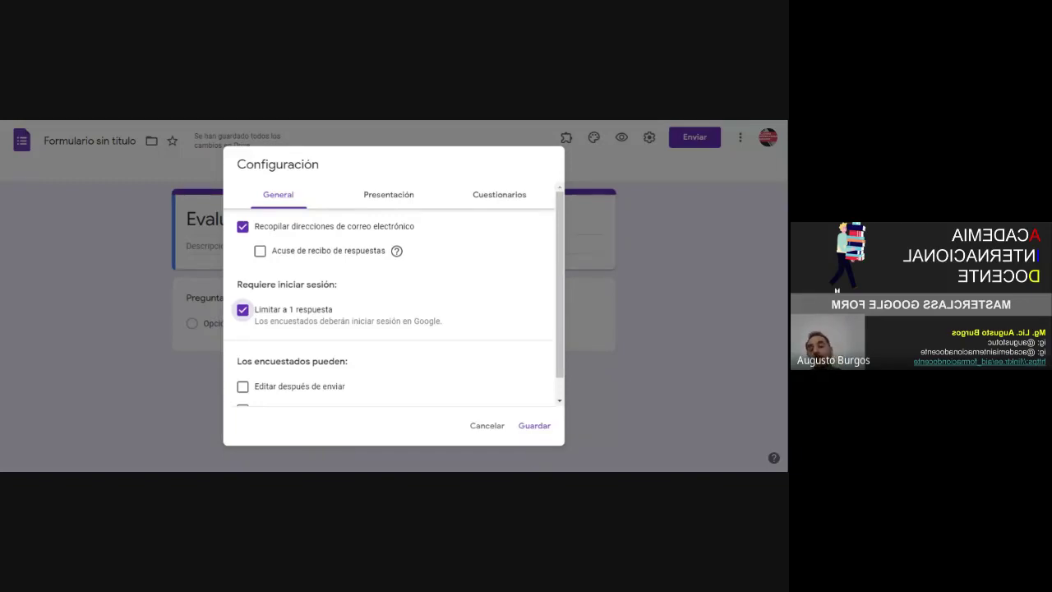
click(259, 252)
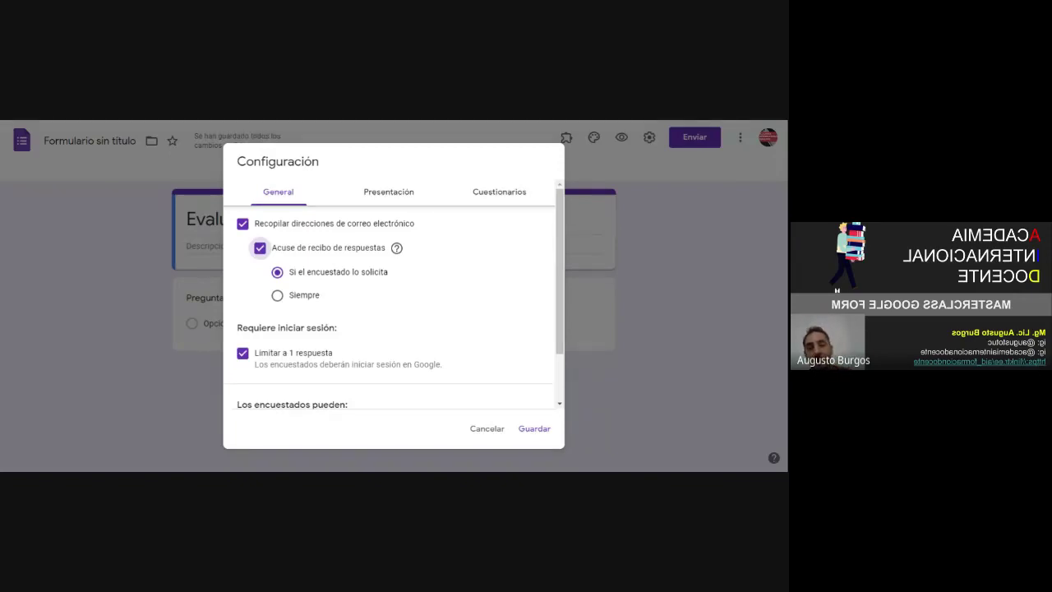
click(278, 296)
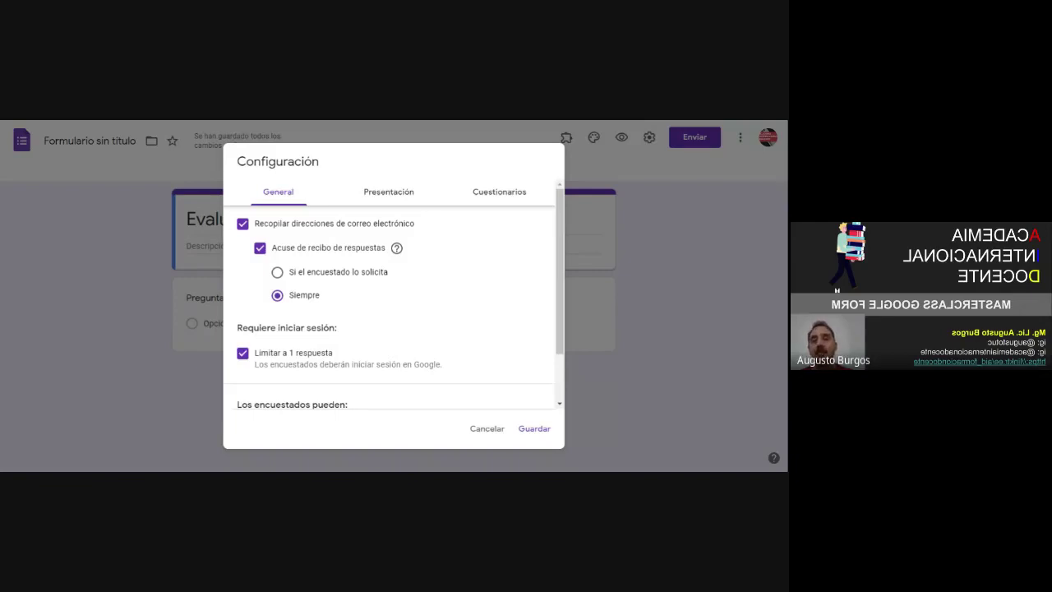
Switch the summary charts and text responses option for respondents on and back off, and save the form settings
scroll(345, 301, down, 1)
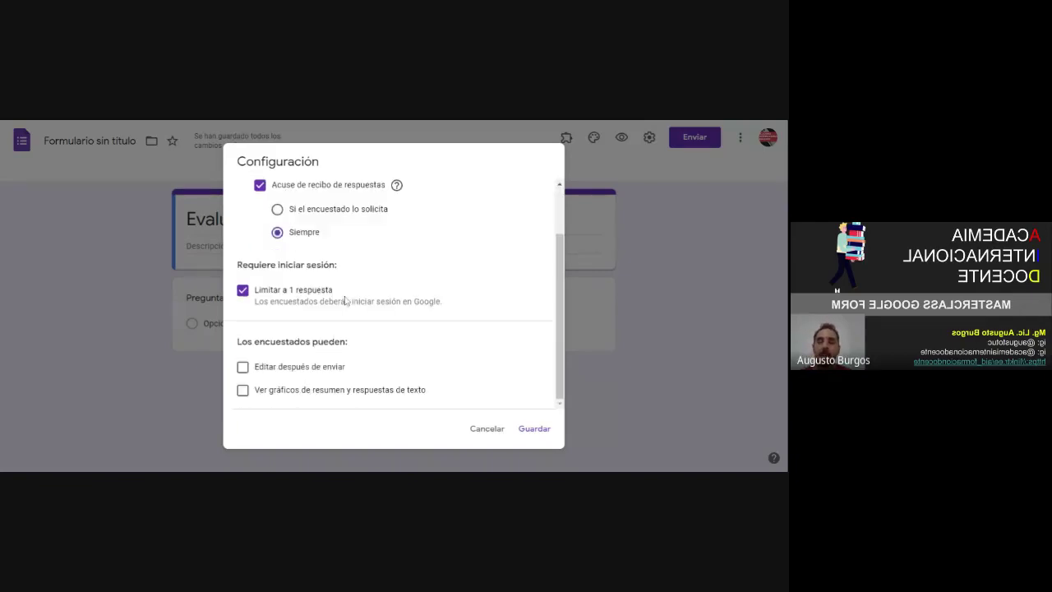
scroll(345, 301, up, 1)
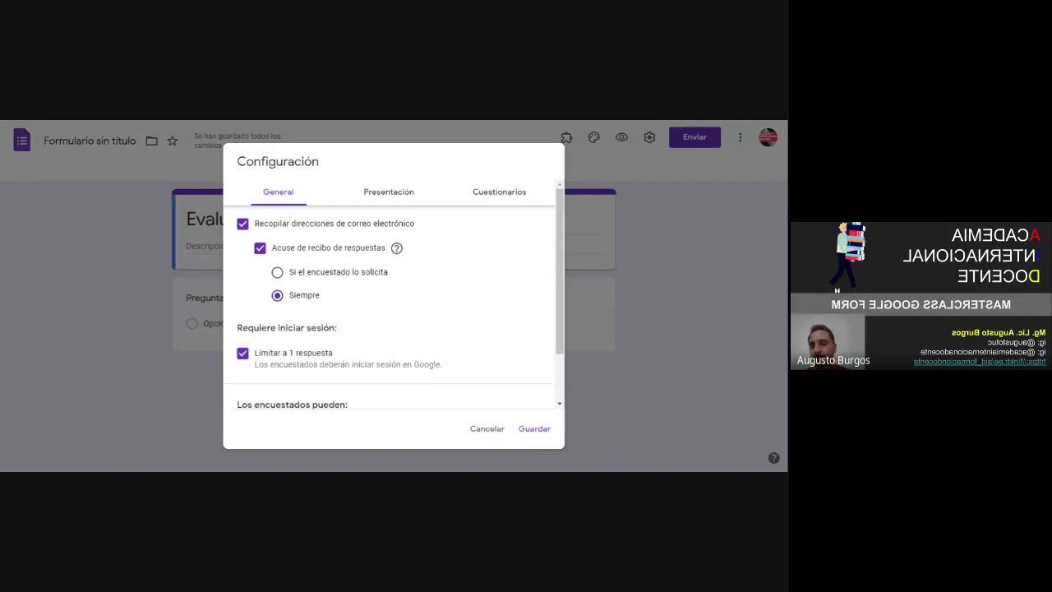
scroll(481, 334, down, 1)
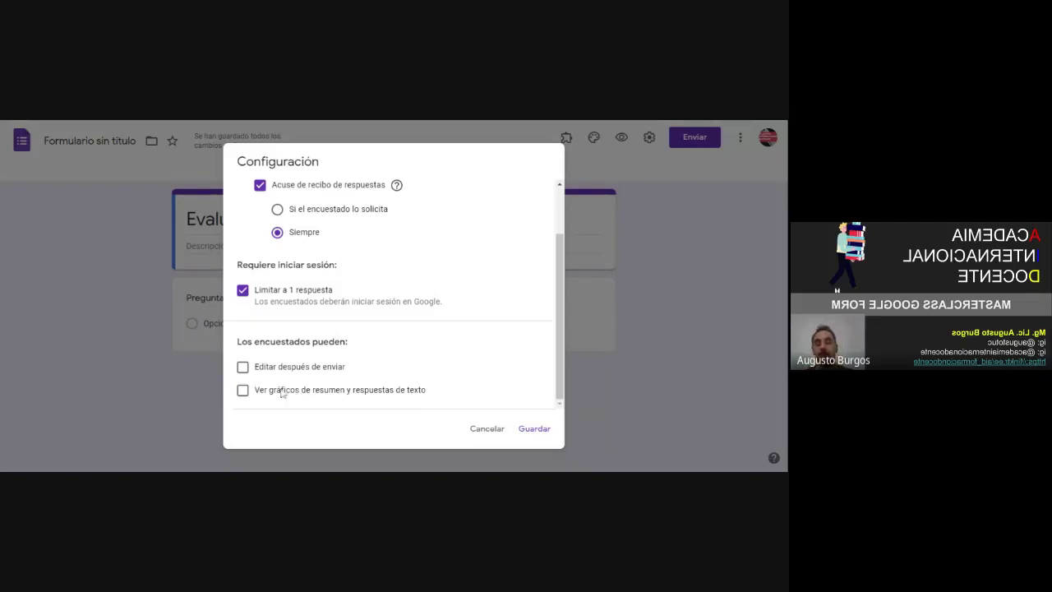
click(243, 392)
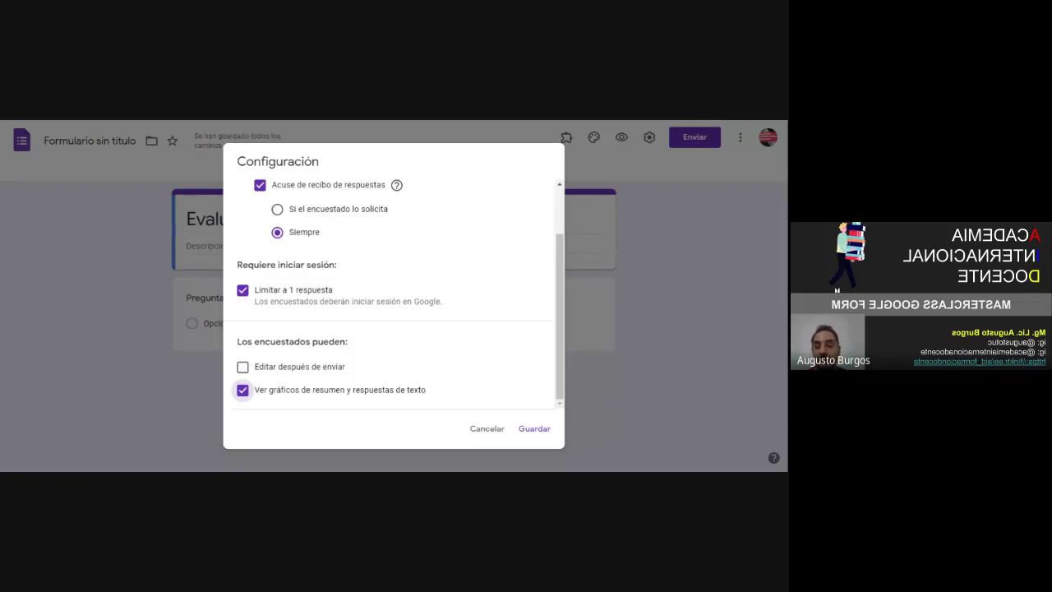
click(242, 390)
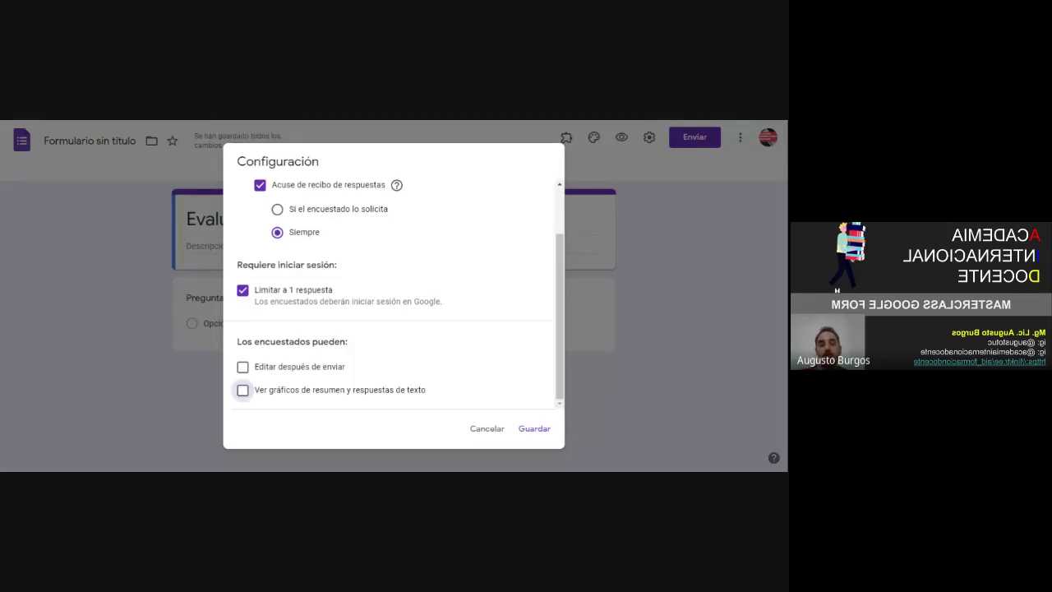
click(534, 429)
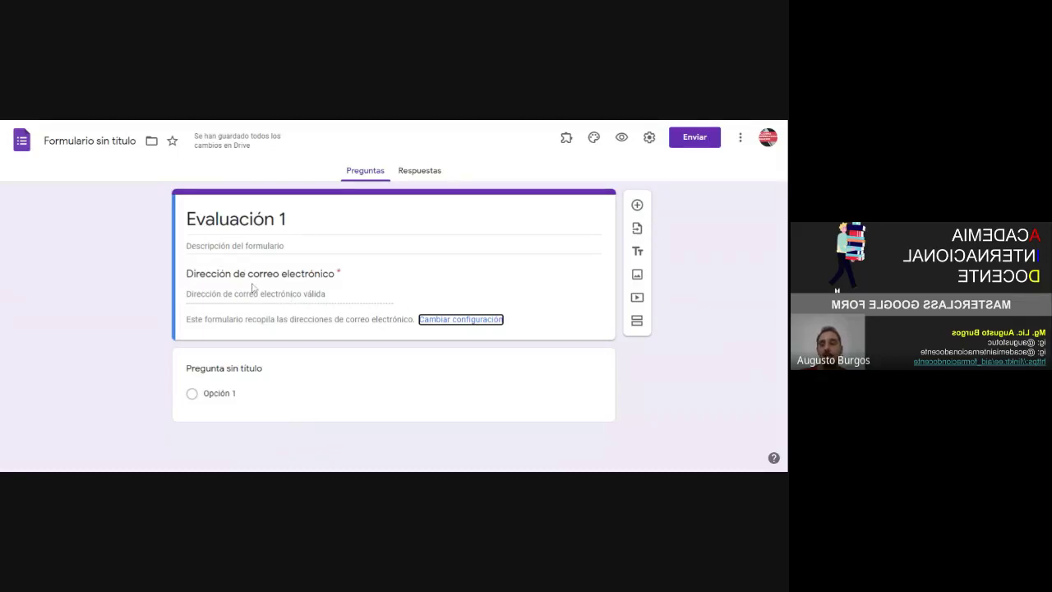
Turn the untitled question into a required short-answer question titled "DNI/Id"
click(254, 371)
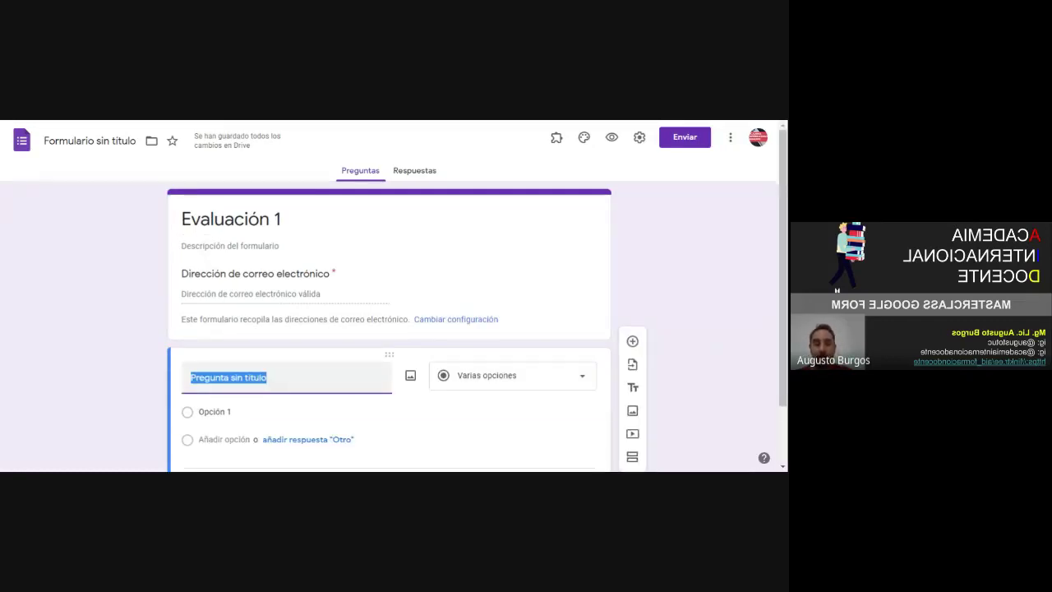
text(DNI)
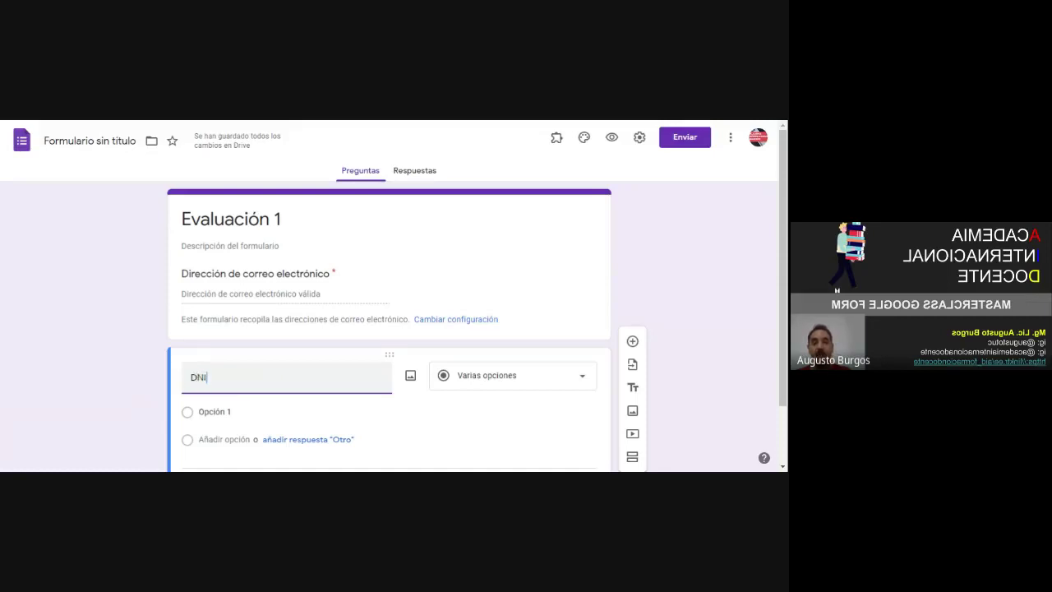
text(/Id)
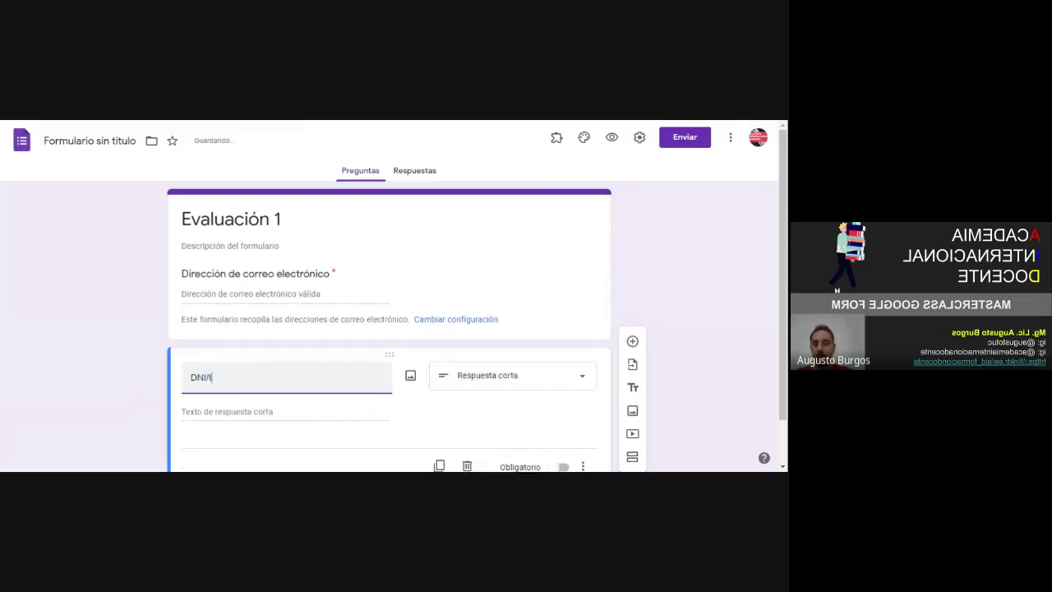
click(75, 281)
scroll(74, 281, down, 1)
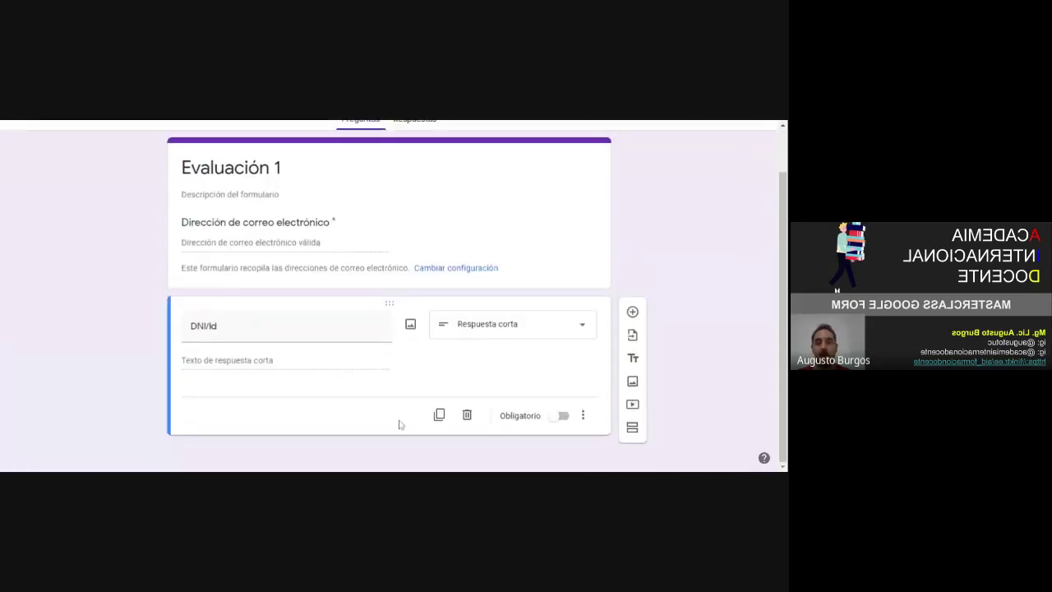
click(554, 421)
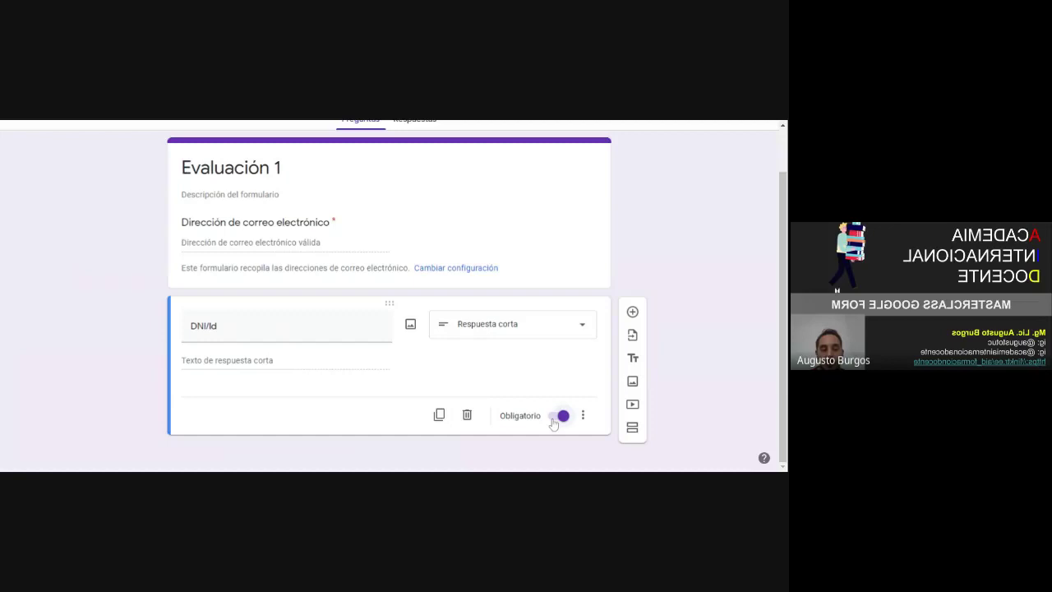
Add a short-answer question titled "APELLIDO" and duplicate it as a question titled "NOMBRES"
click(632, 313)
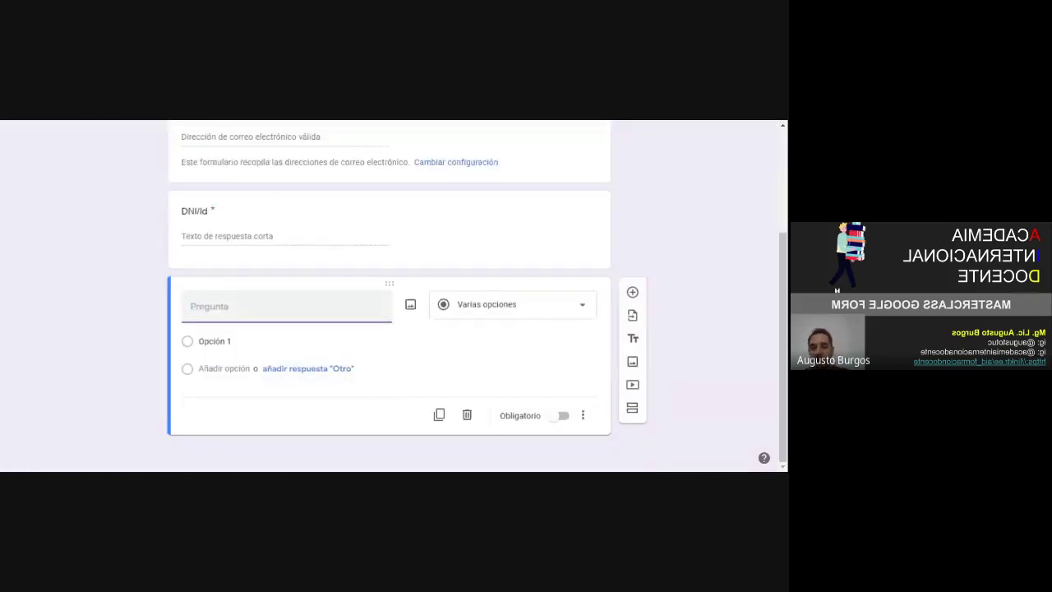
text(A)
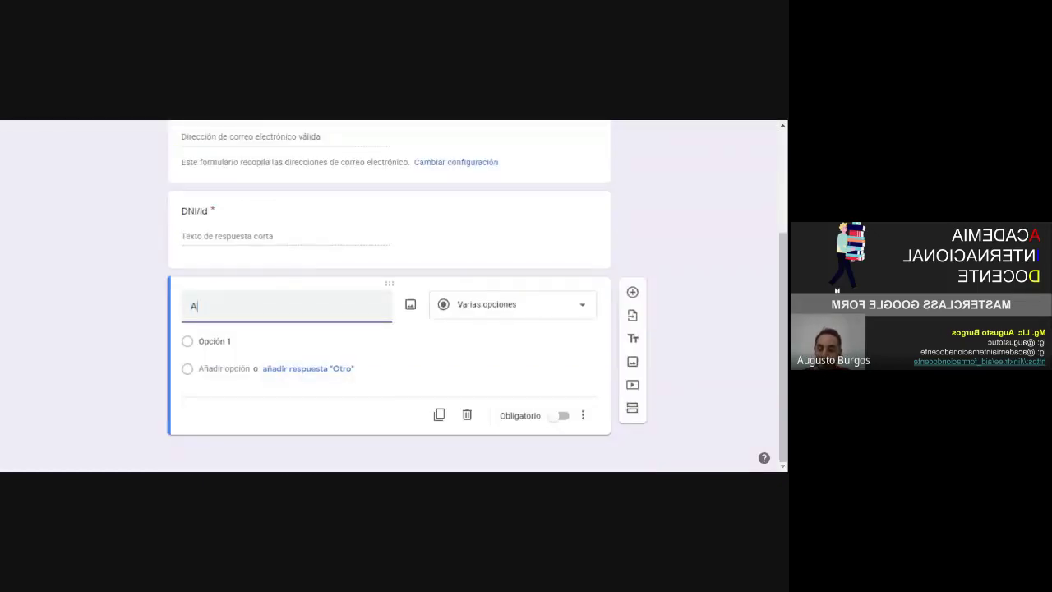
text(PELLI)
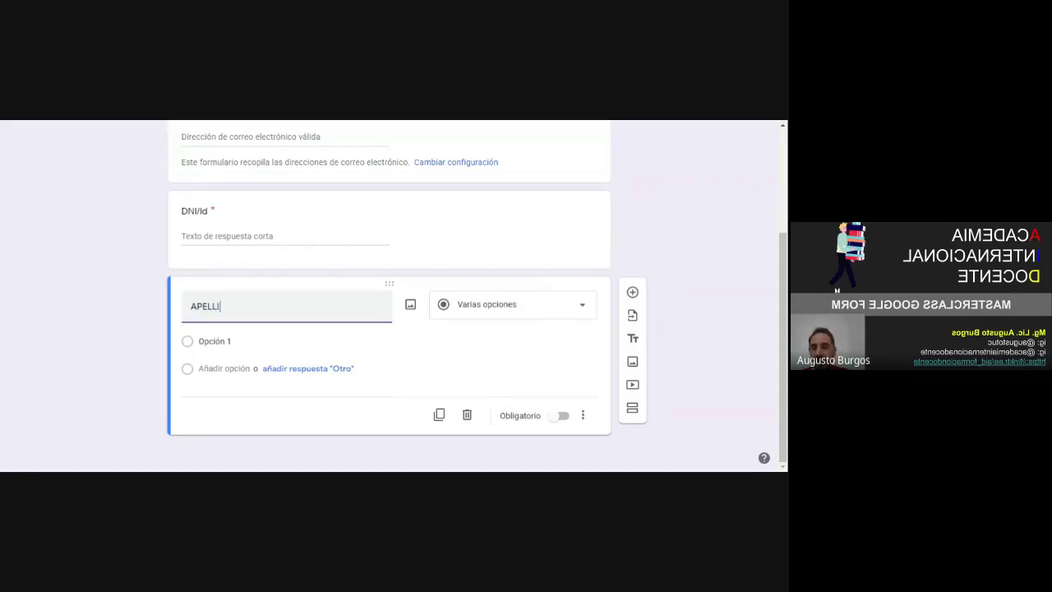
text(DO)
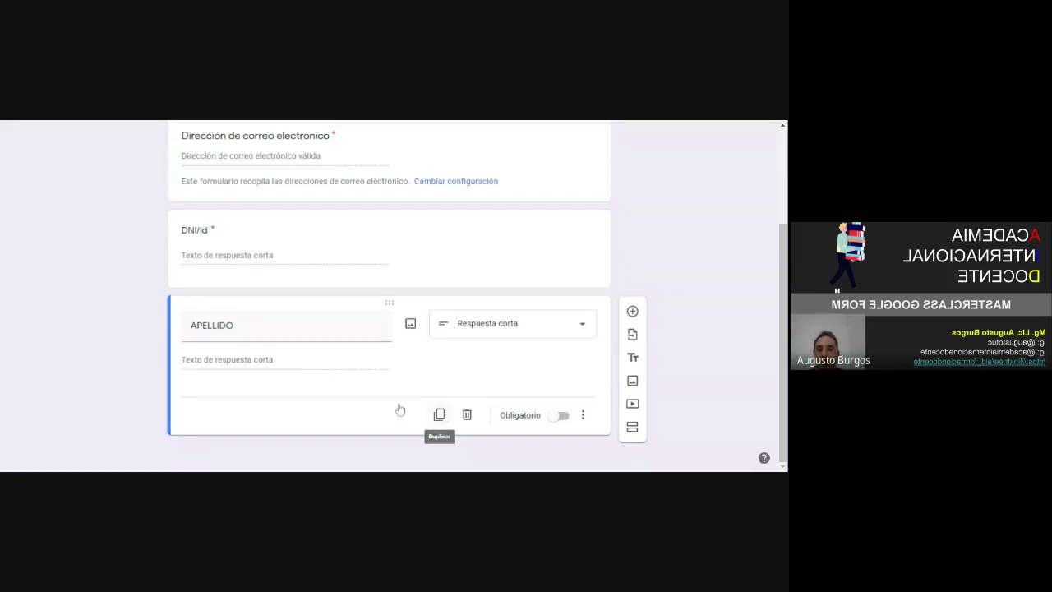
click(440, 415)
text(NOMBRES)
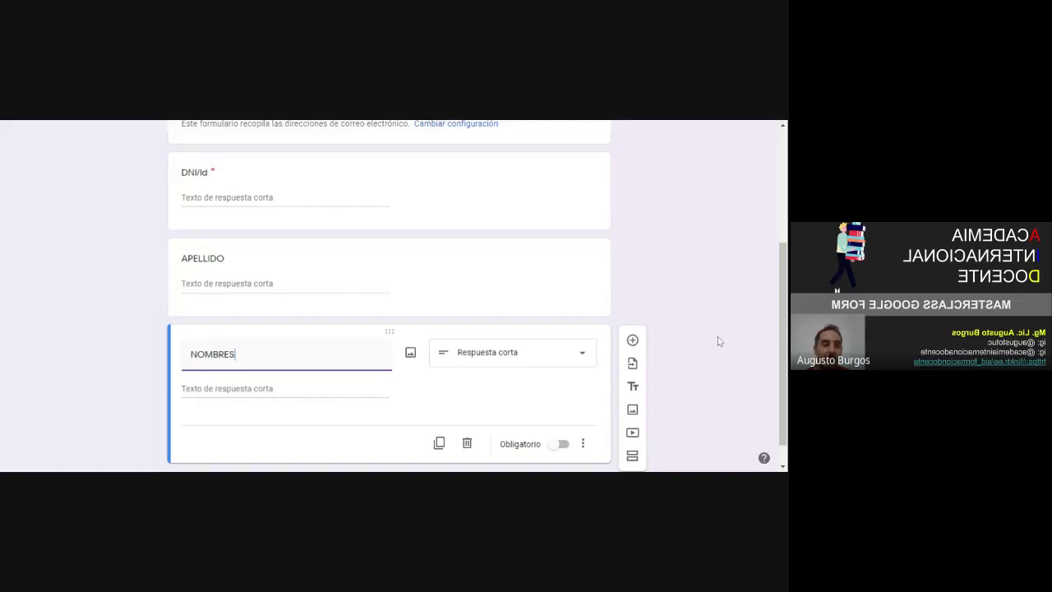
scroll(717, 341, down, 1)
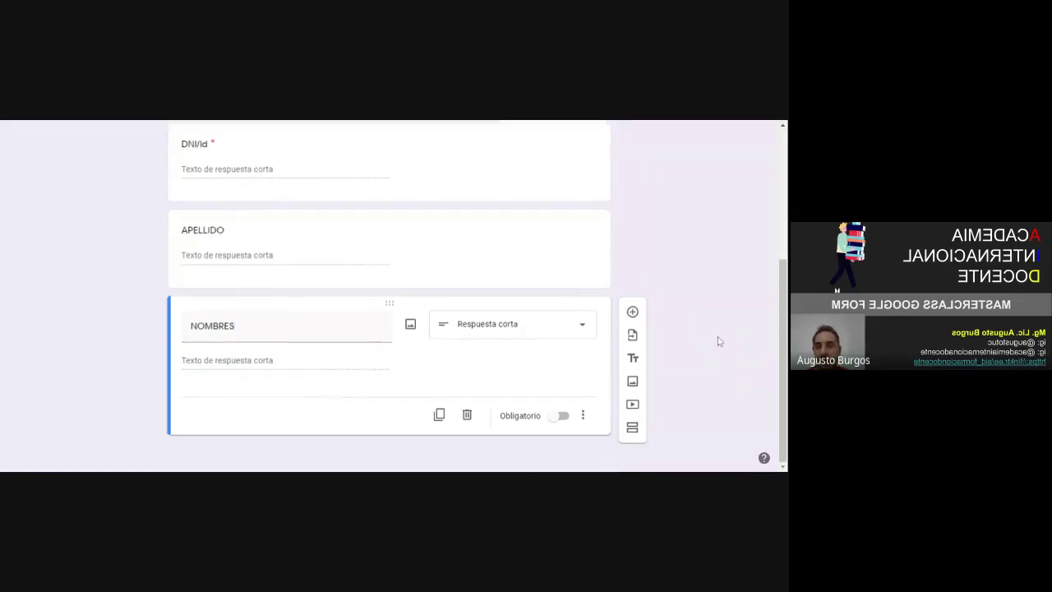
scroll(717, 342, up, 3)
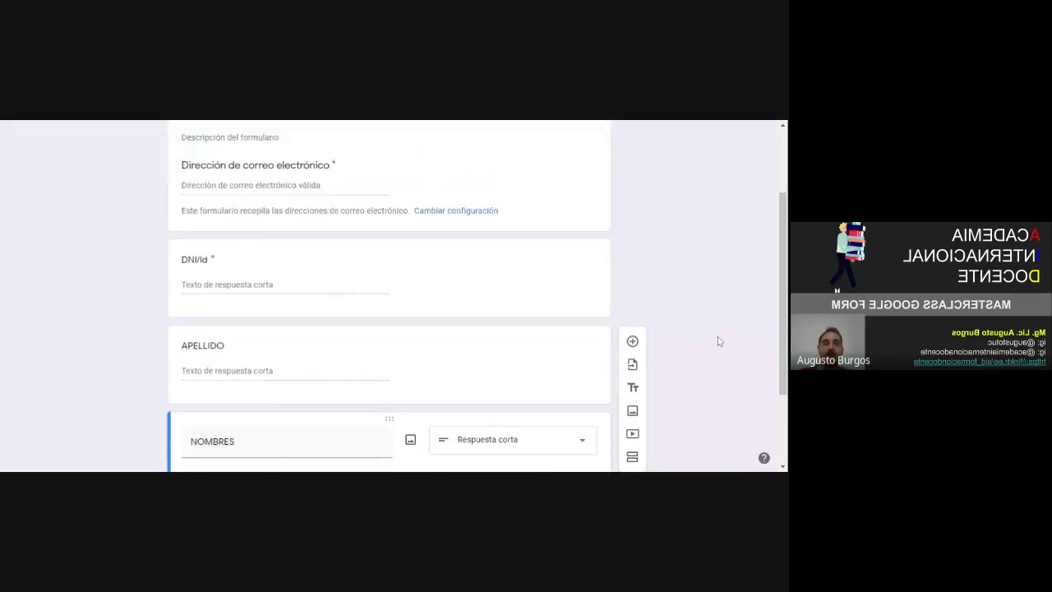
scroll(718, 341, up, 1)
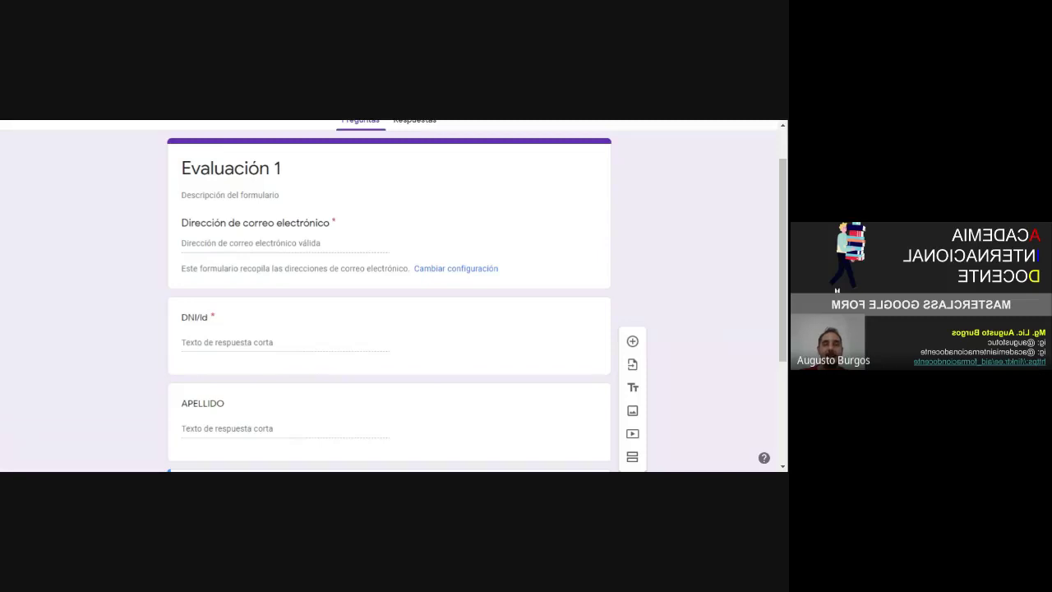
scroll(718, 341, down, 1)
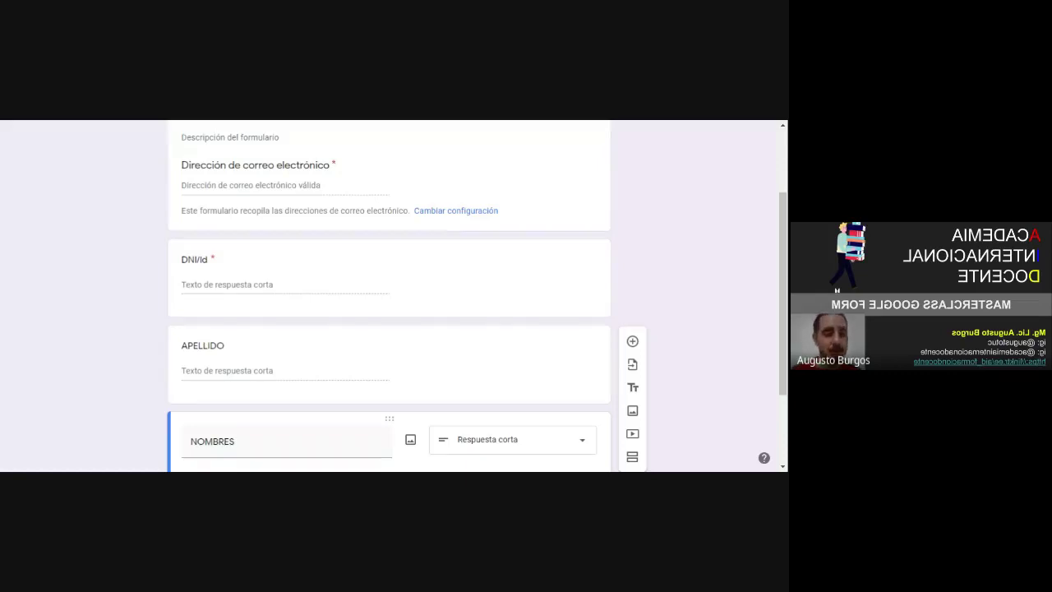
scroll(717, 341, down, 2)
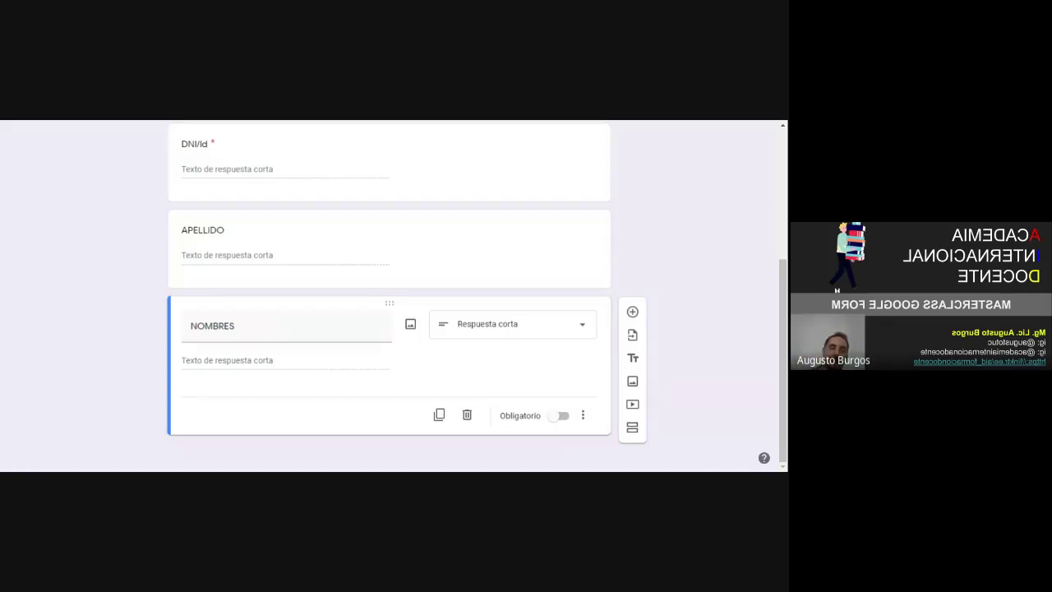
click(632, 313)
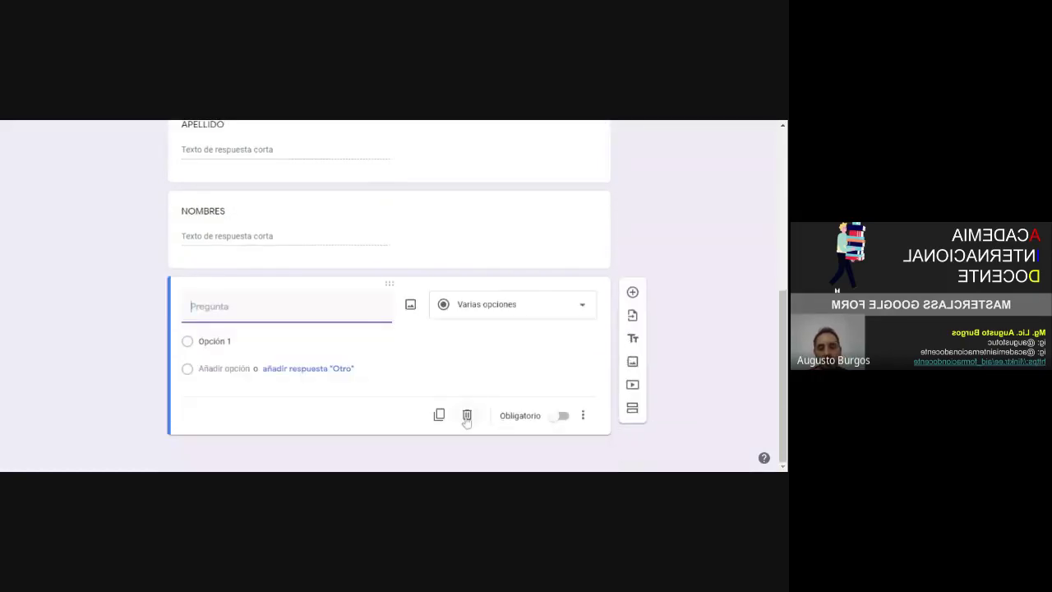
click(466, 418)
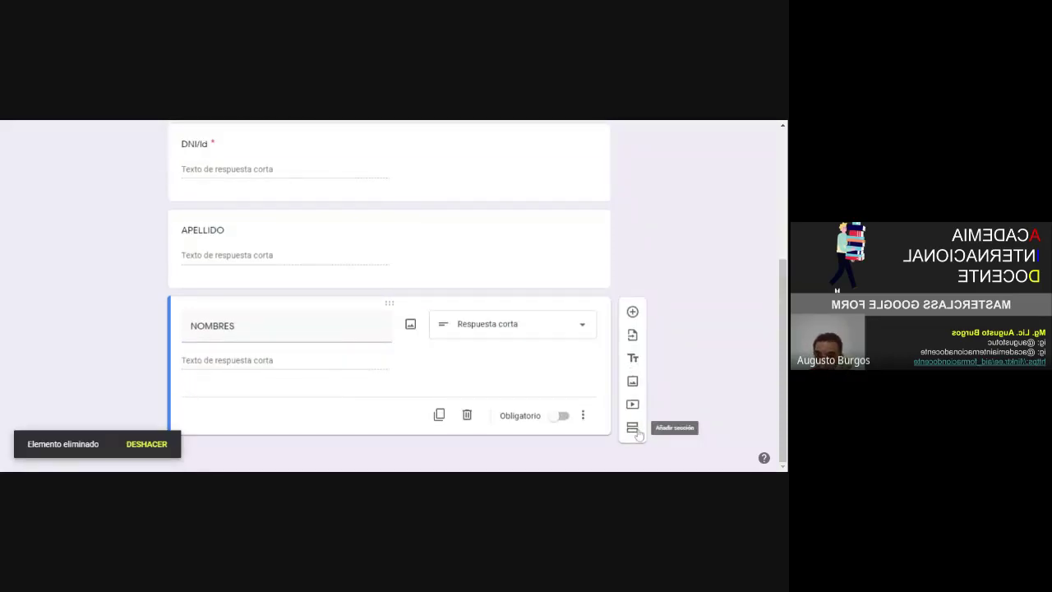
Add a new section after the NOMBRES question and title it "PREGUNTA 1"
click(633, 429)
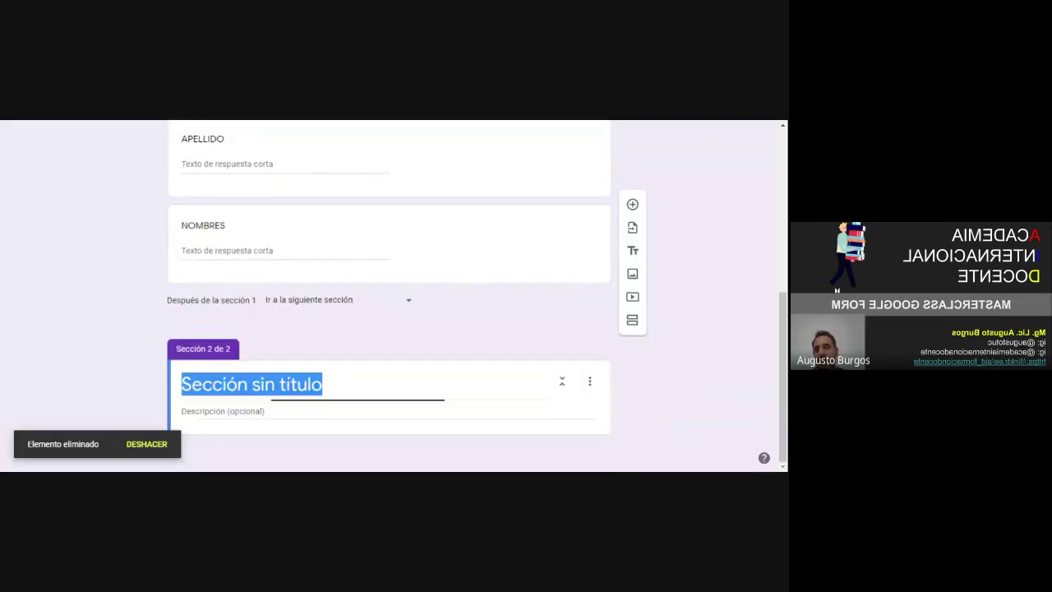
text(PRE)
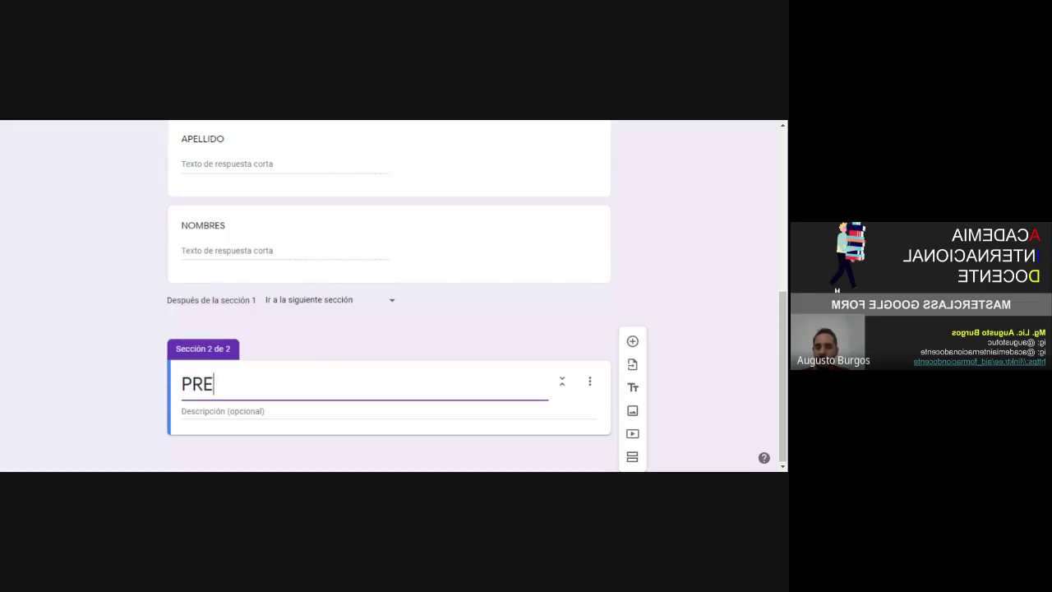
text(GUNTA 1)
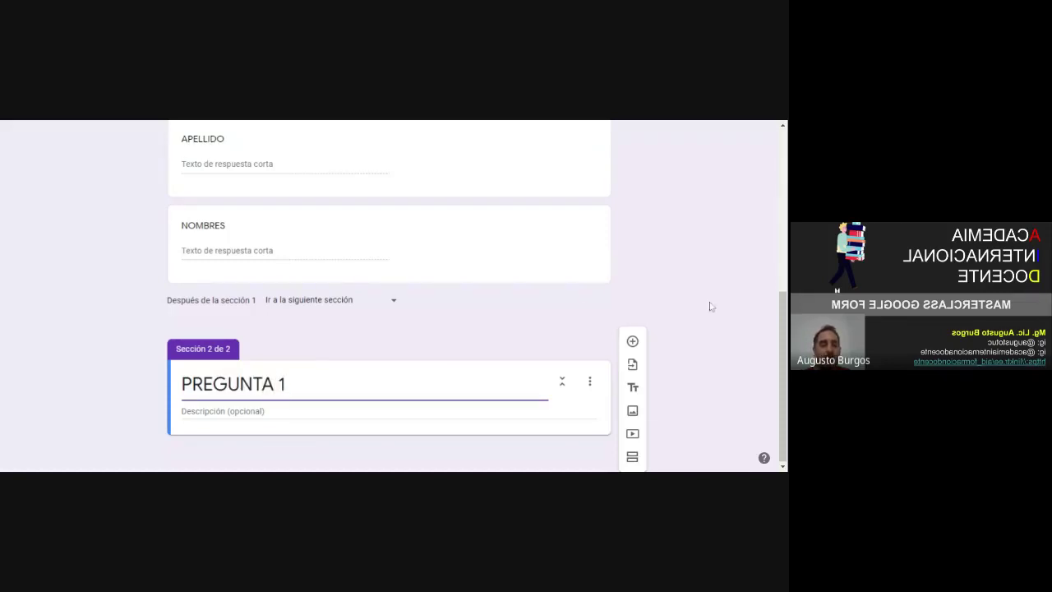
Add a multiple-choice question to the PREGUNTA 1 section titled "¿Es cierto que la tierra está en el centro del sistema solar?"
click(633, 342)
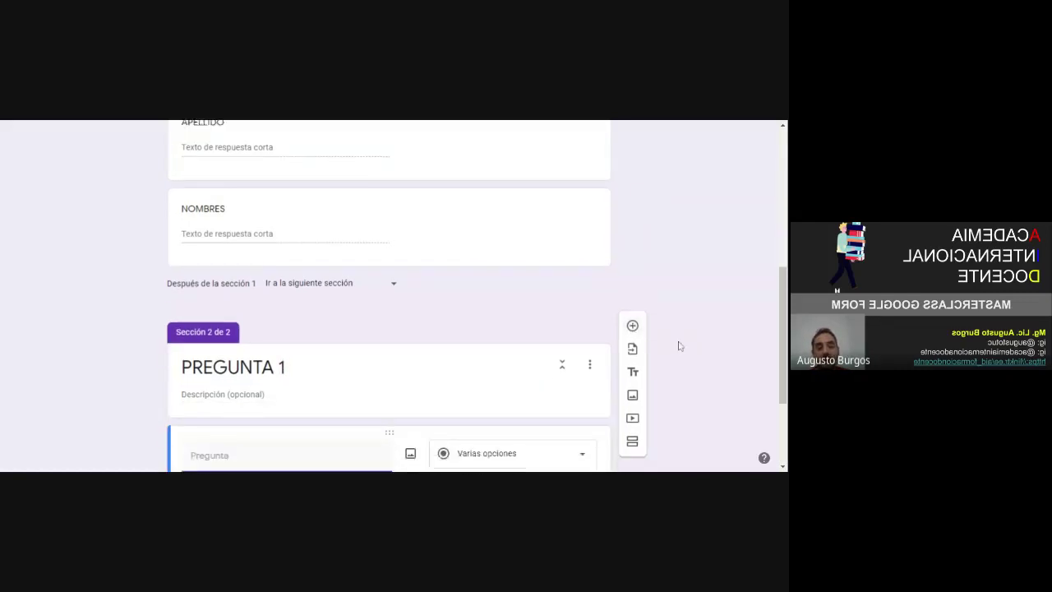
click(515, 305)
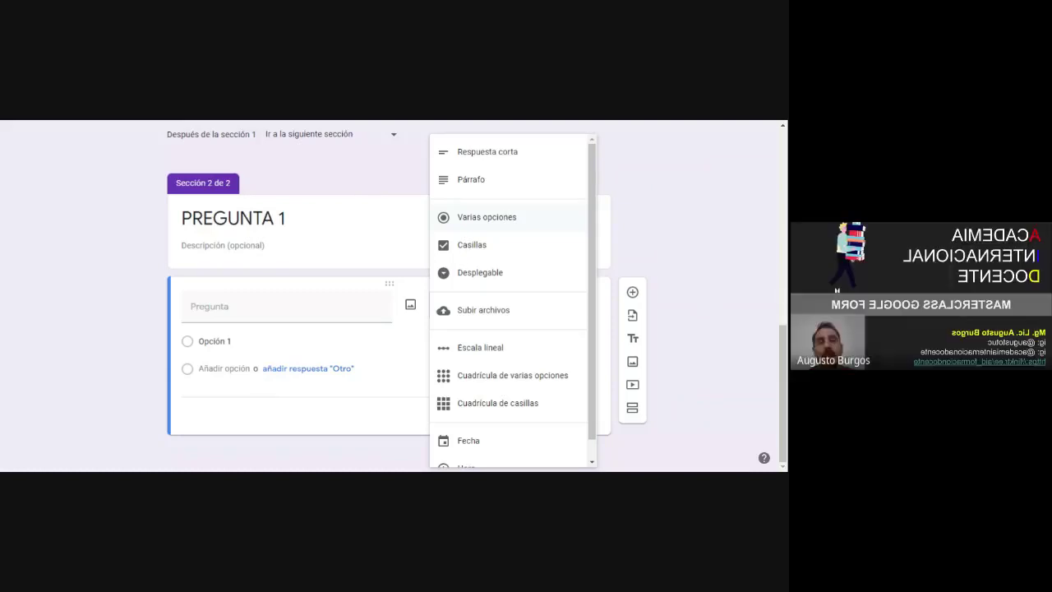
click(508, 220)
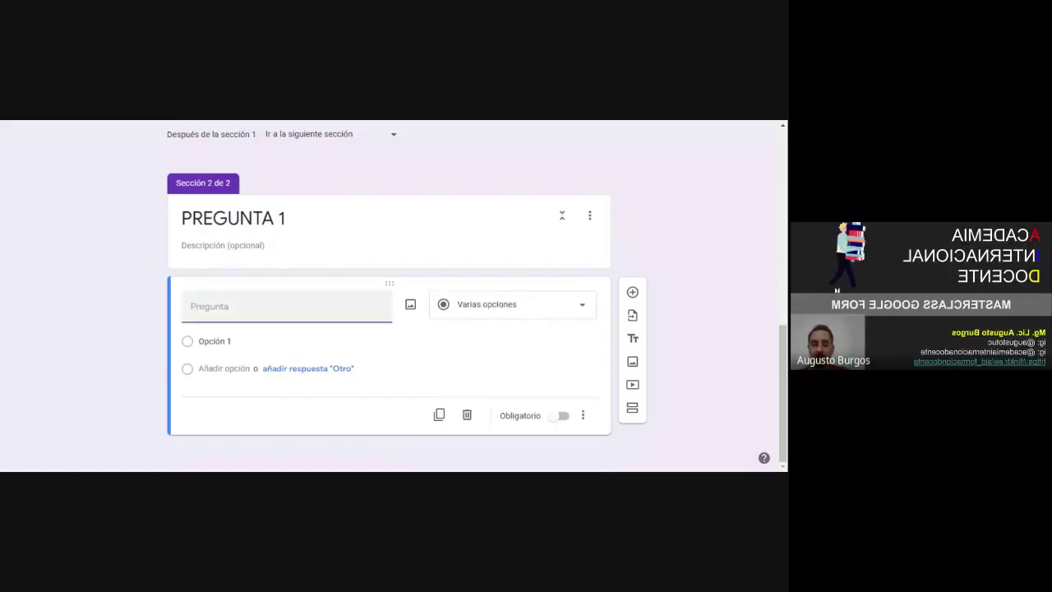
text(¿qu)
key(BackSpace)
key(BackSpace)
key(BackSpace)
text(E)
key(BackSpace)
text(¡)
key(BackSpace)
text(¡)
key(BackSpace)
text(¿Es cierto )
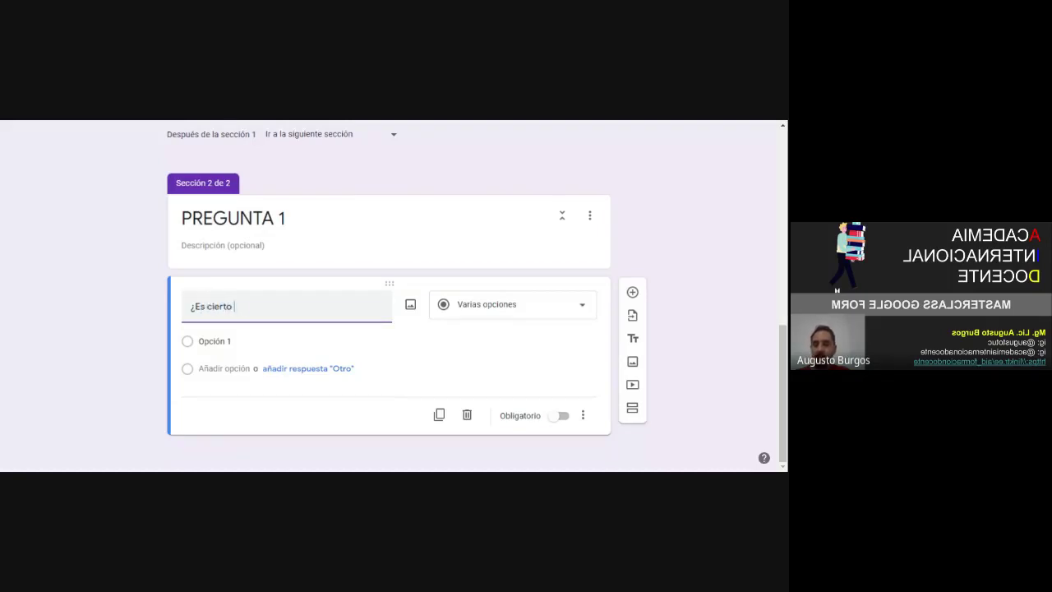
text(que e)
key(BackSpace)
text(la)
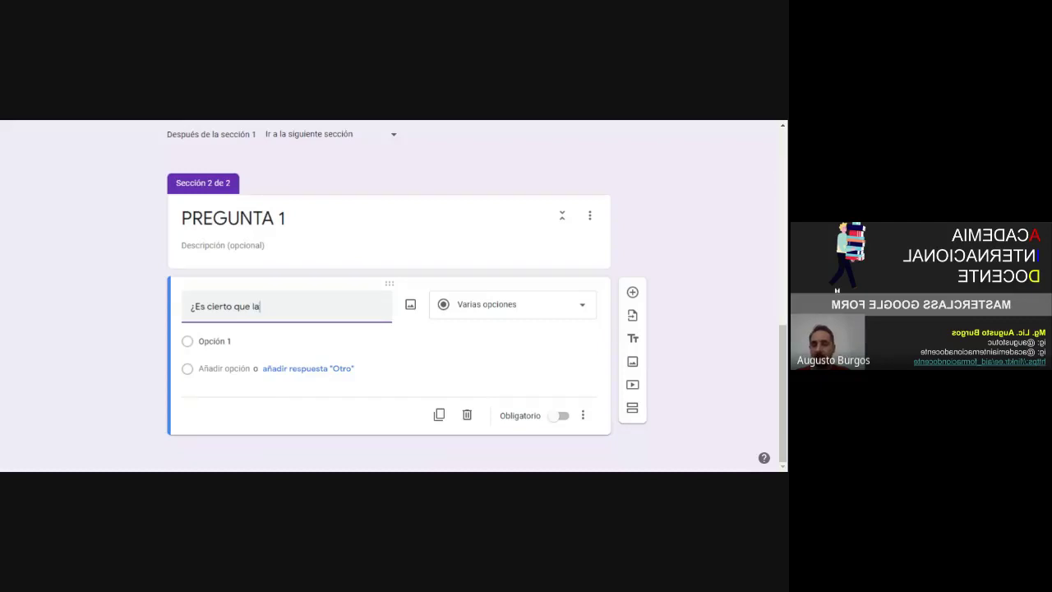
text( tierra e)
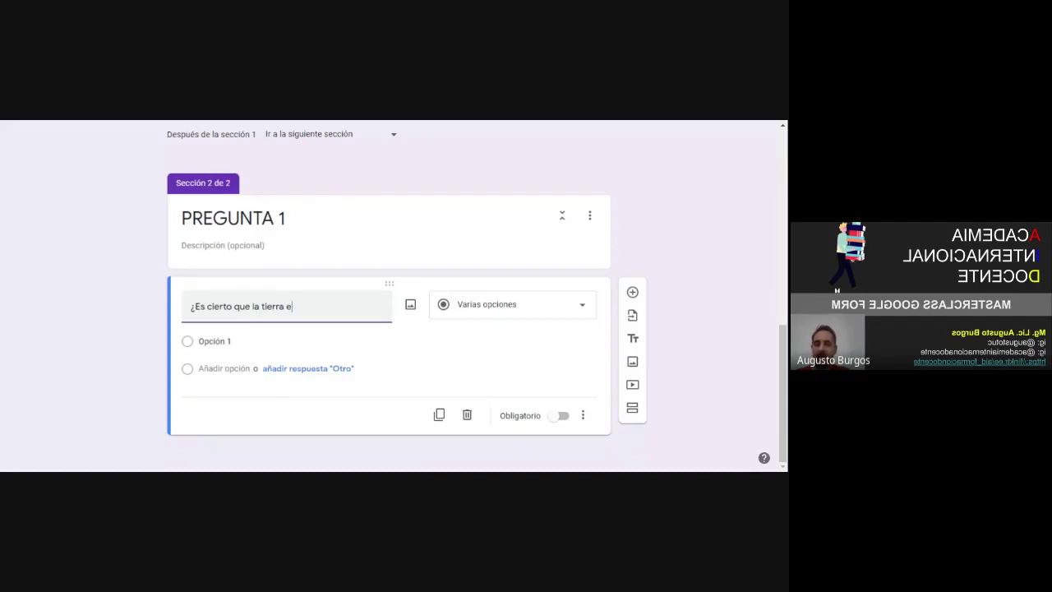
text(stá en el centro del sistema solar?)
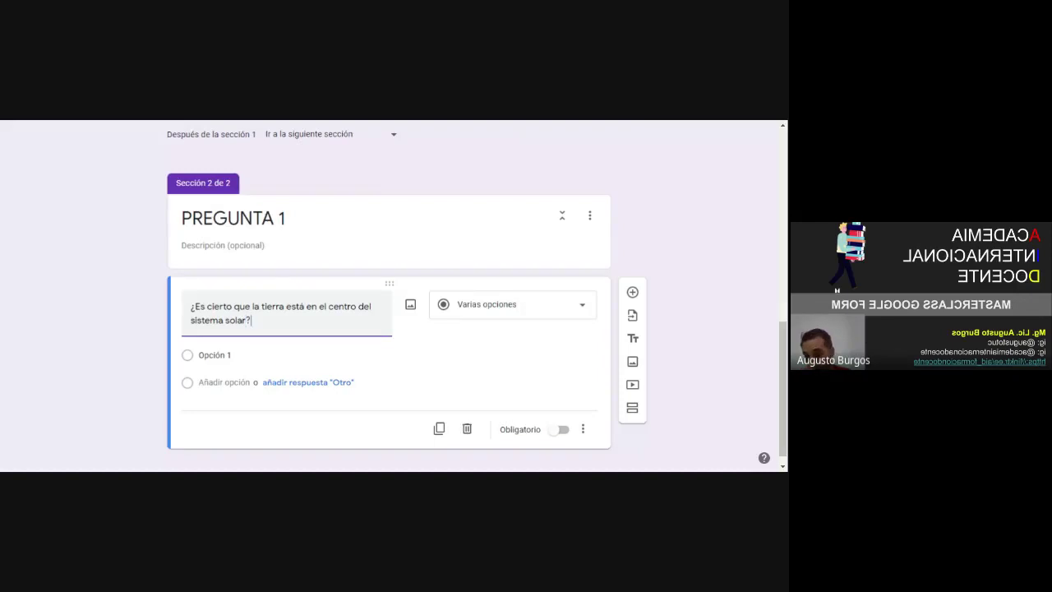
Give the solar system question two answer options, "si" and the suggested "No"
click(369, 355)
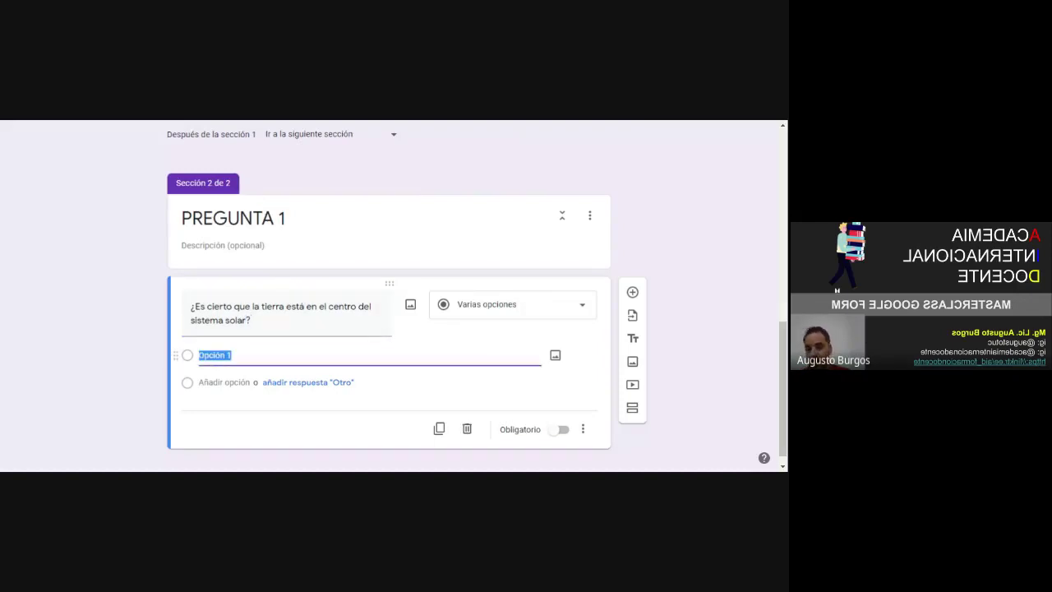
text(si)
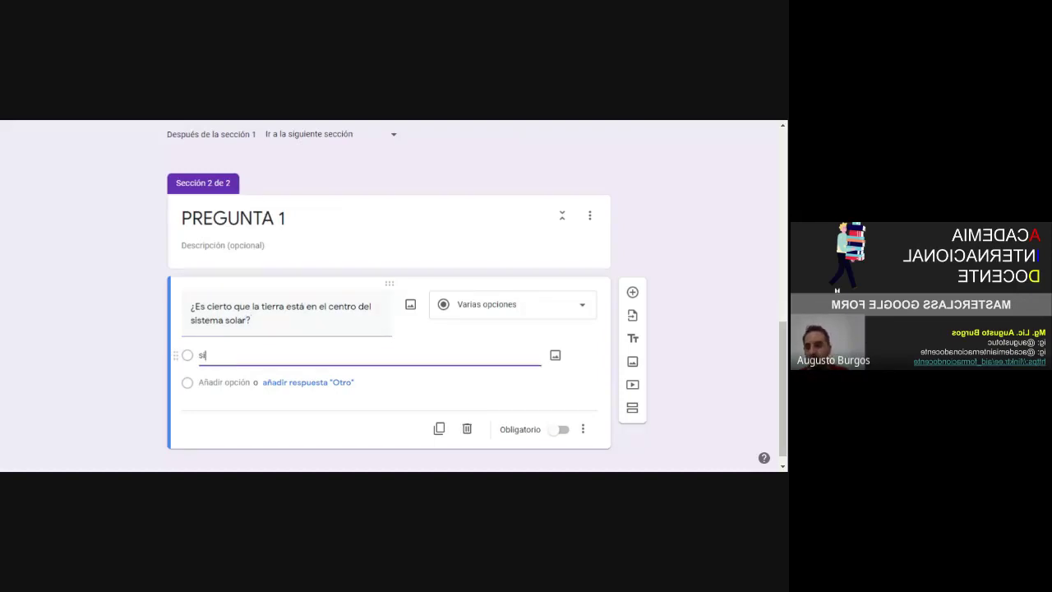
click(150, 355)
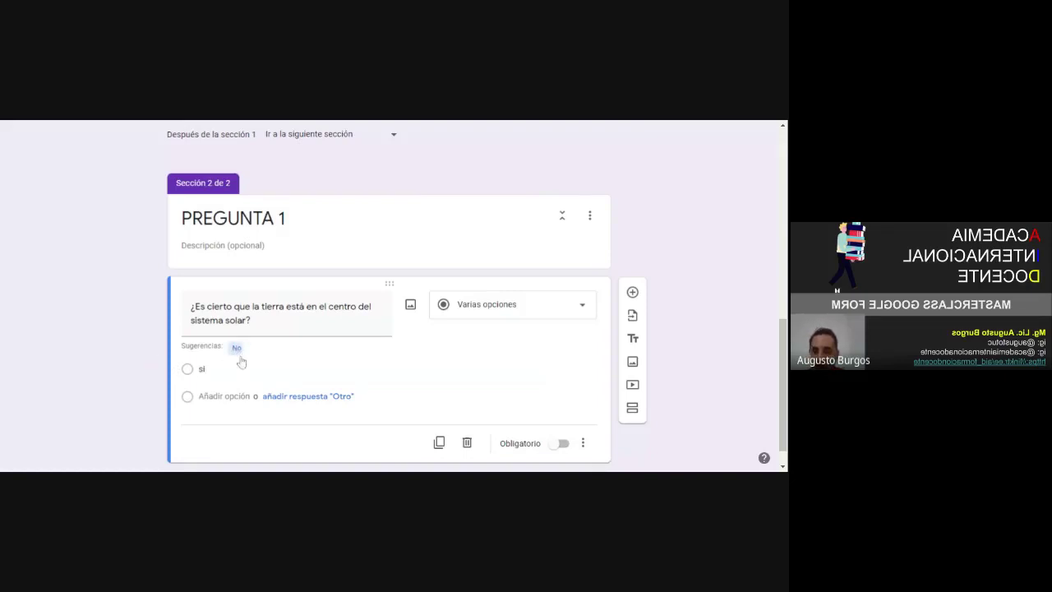
click(237, 351)
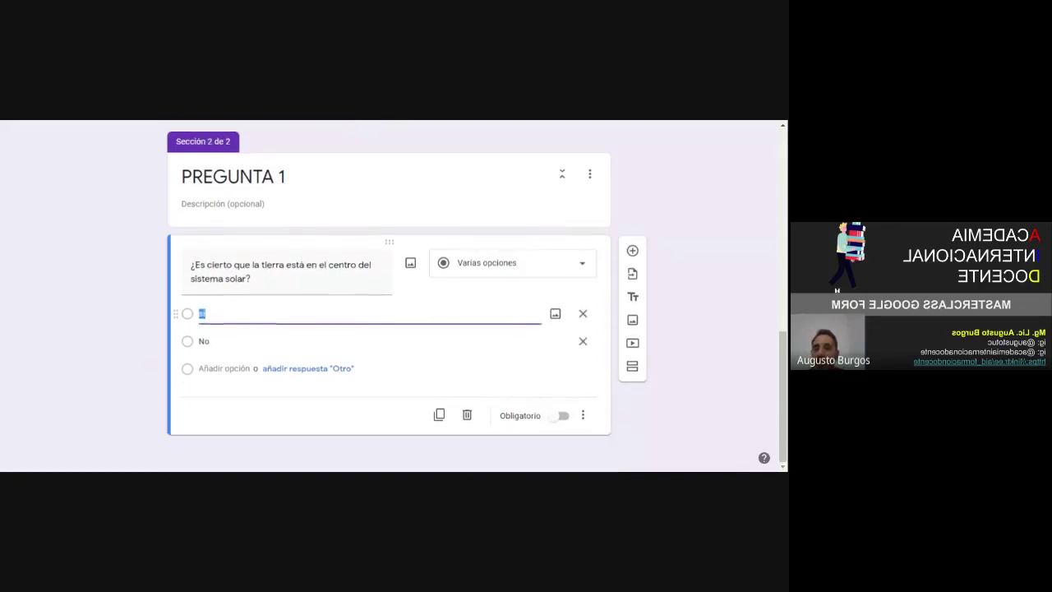
click(161, 339)
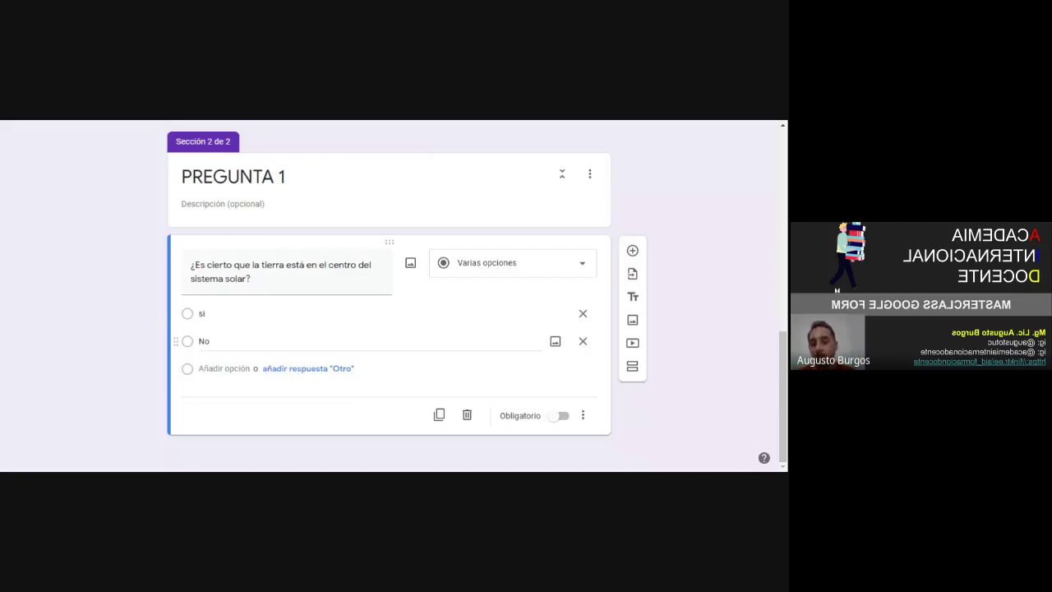
scroll(303, 323, up, 15)
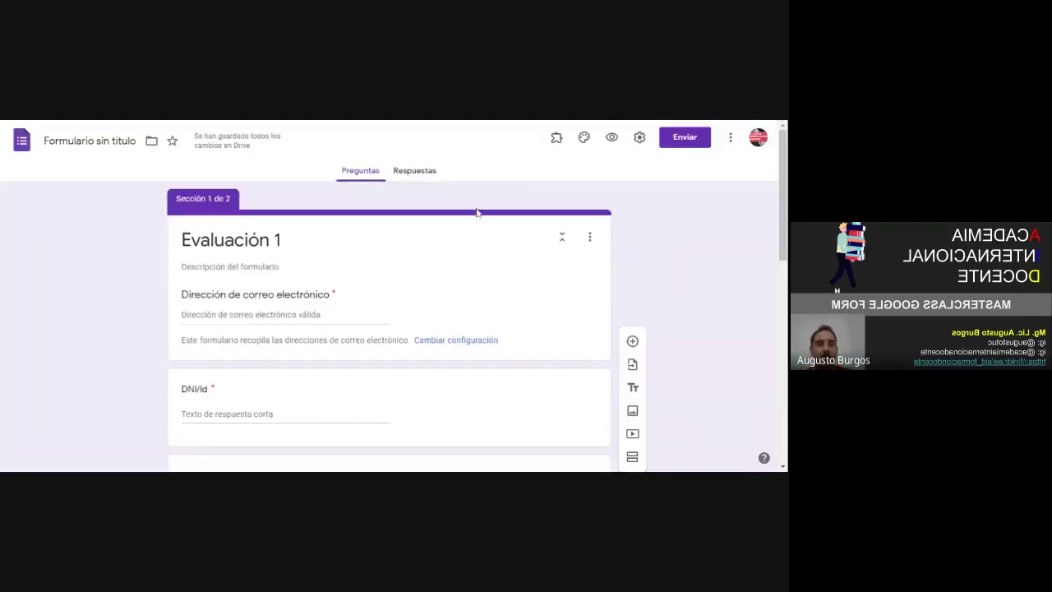
click(639, 137)
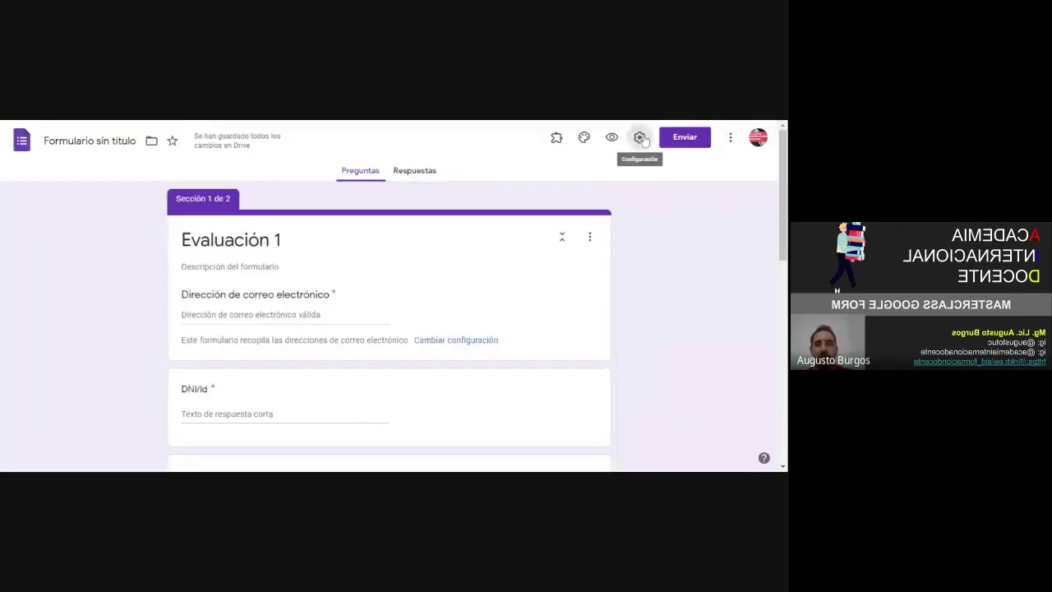
click(483, 194)
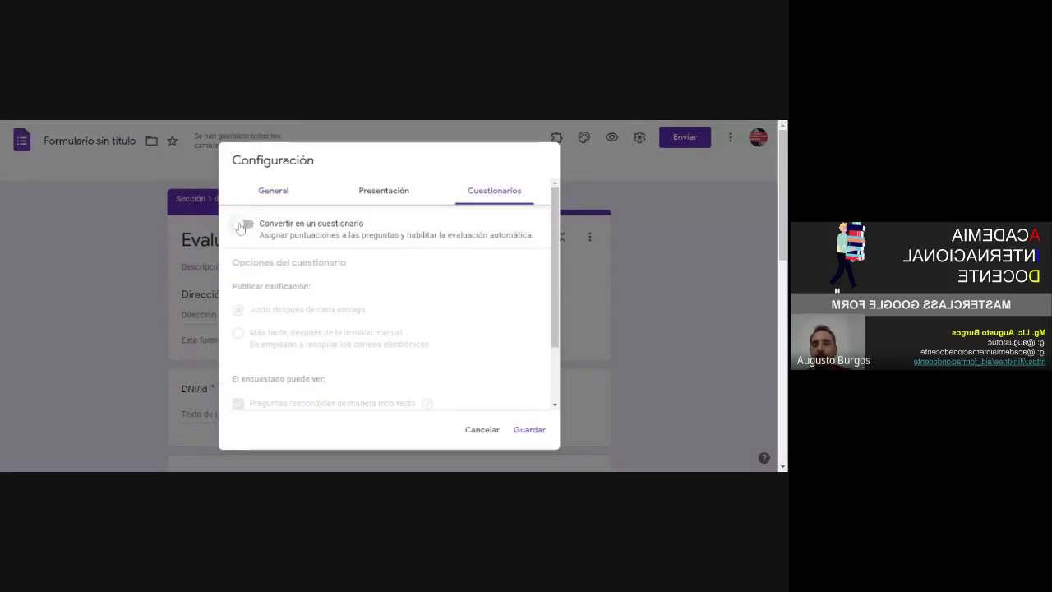
click(487, 438)
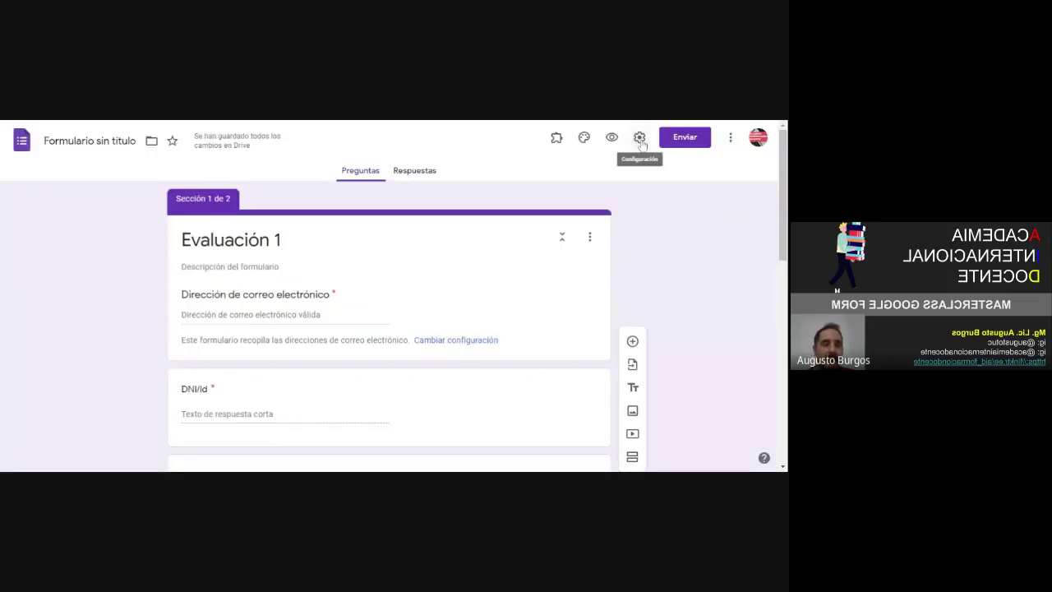
Convert the form into a quiz in its settings and release grades later, after manual review
click(640, 140)
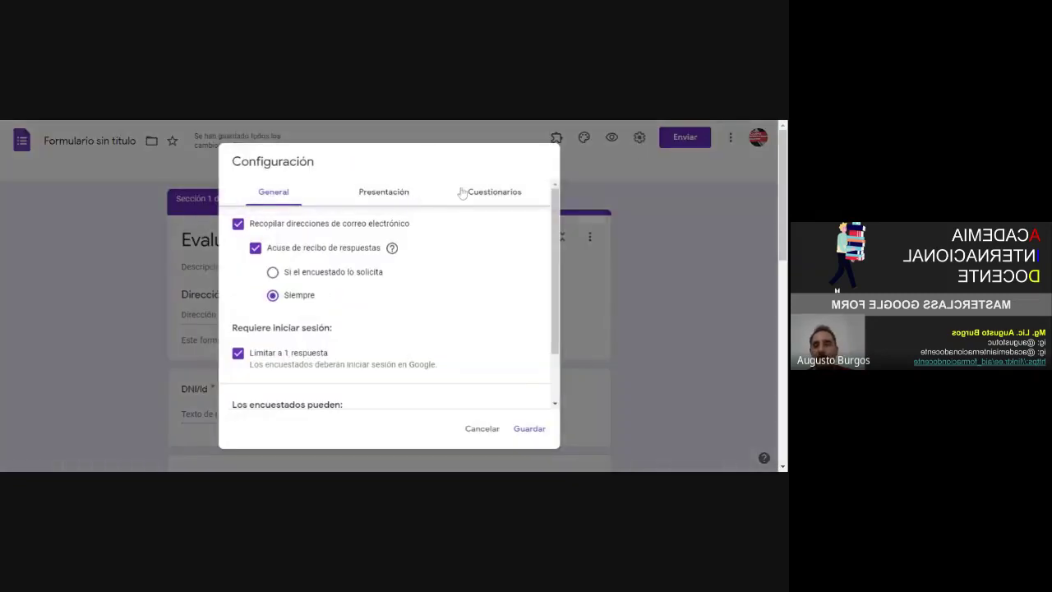
click(480, 193)
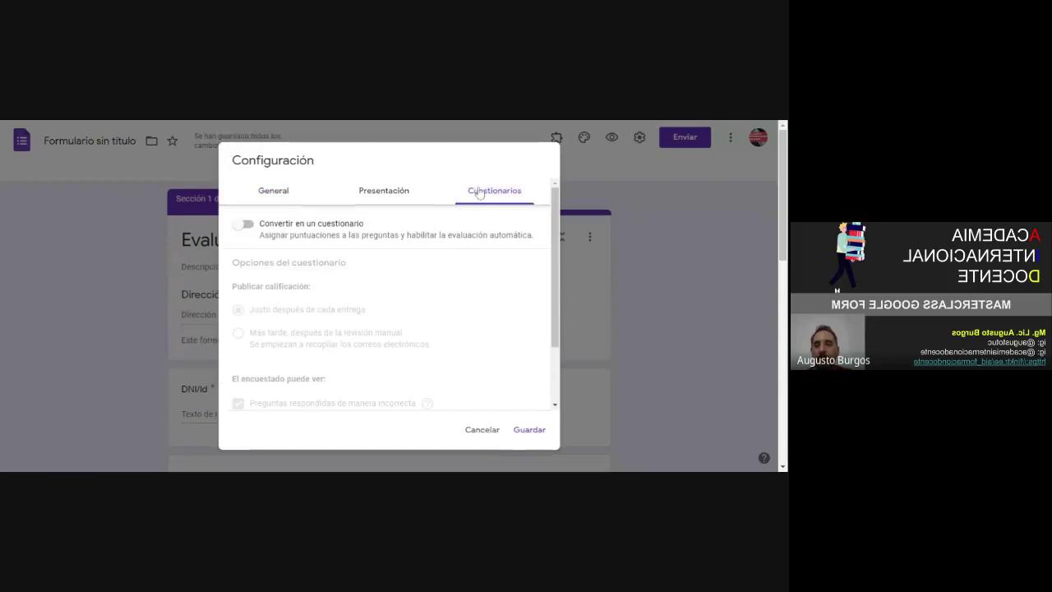
click(244, 225)
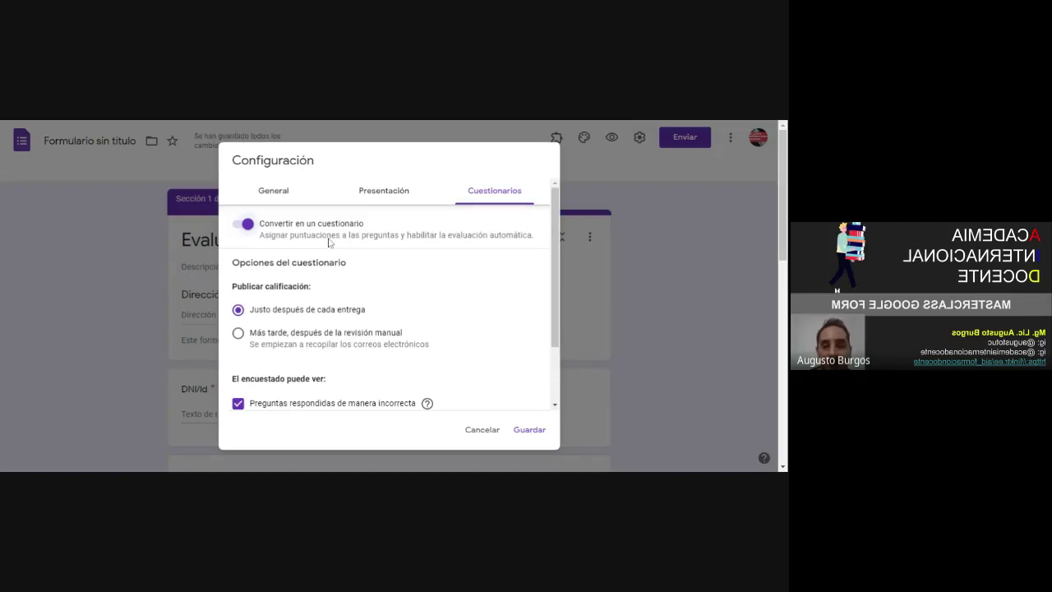
scroll(328, 241, down, 2)
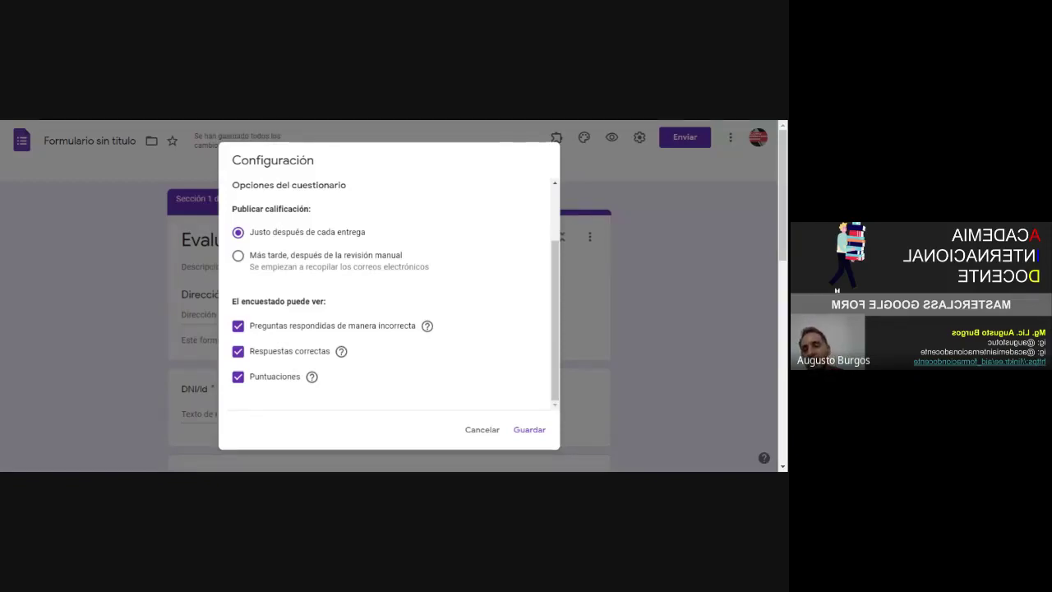
click(239, 256)
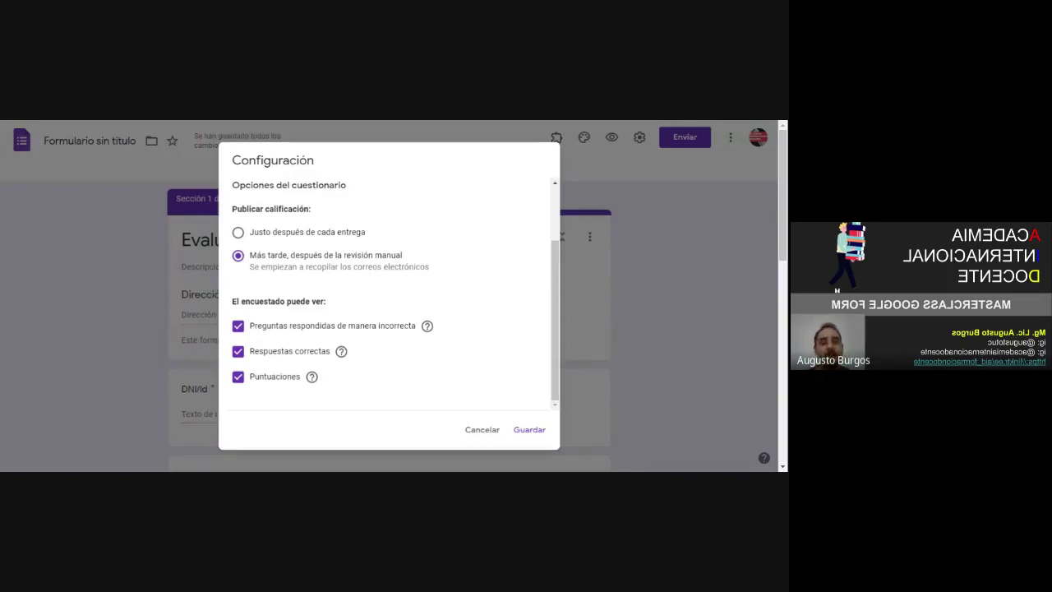
Hide incorrectly answered questions, correct answers and point values from respondents, and save the quiz settings
scroll(417, 271, down, 2)
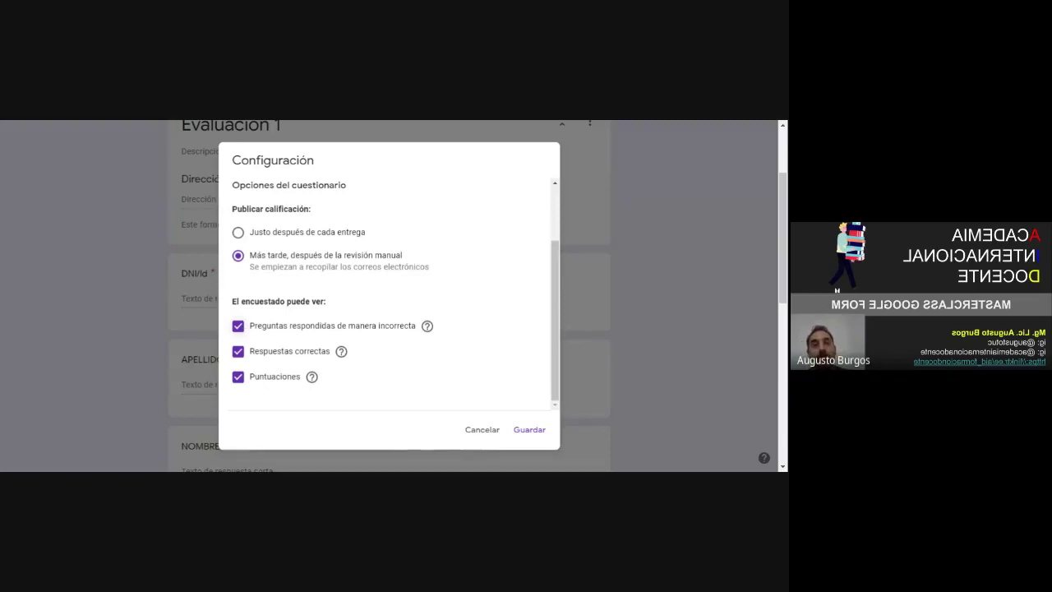
click(238, 326)
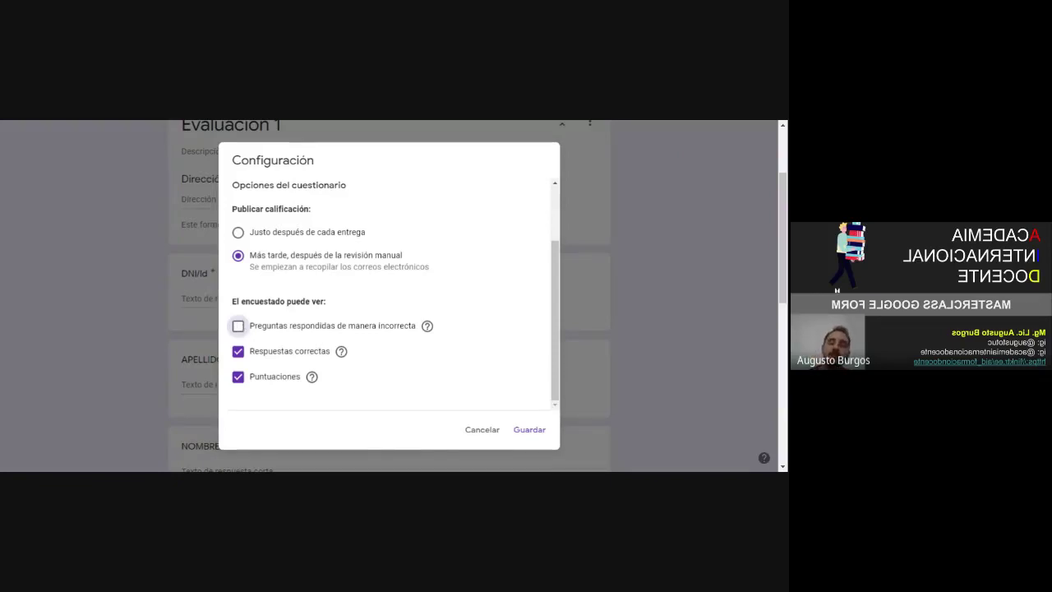
click(239, 326)
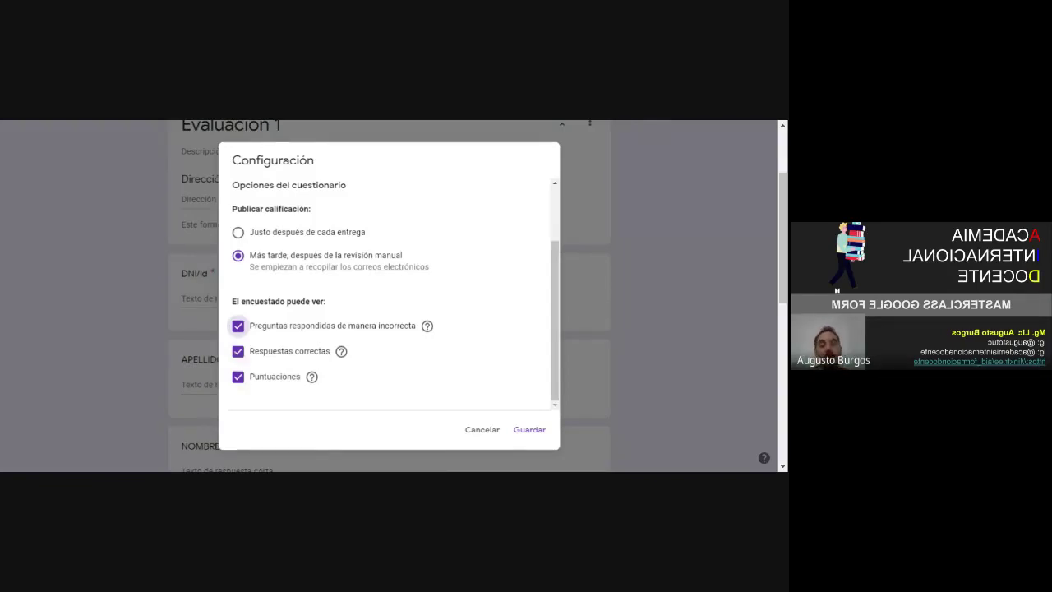
click(238, 350)
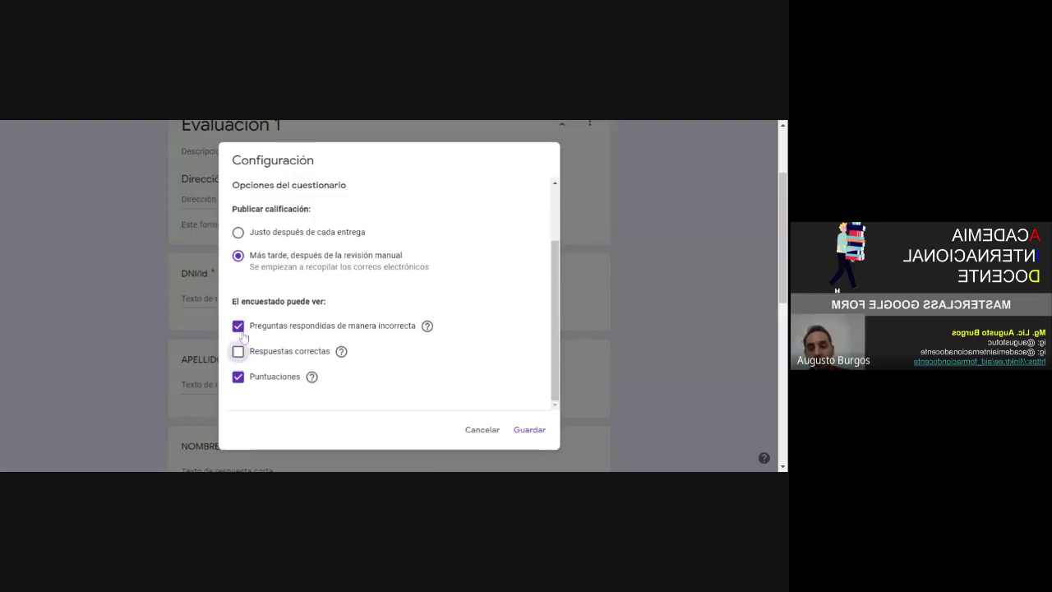
click(239, 330)
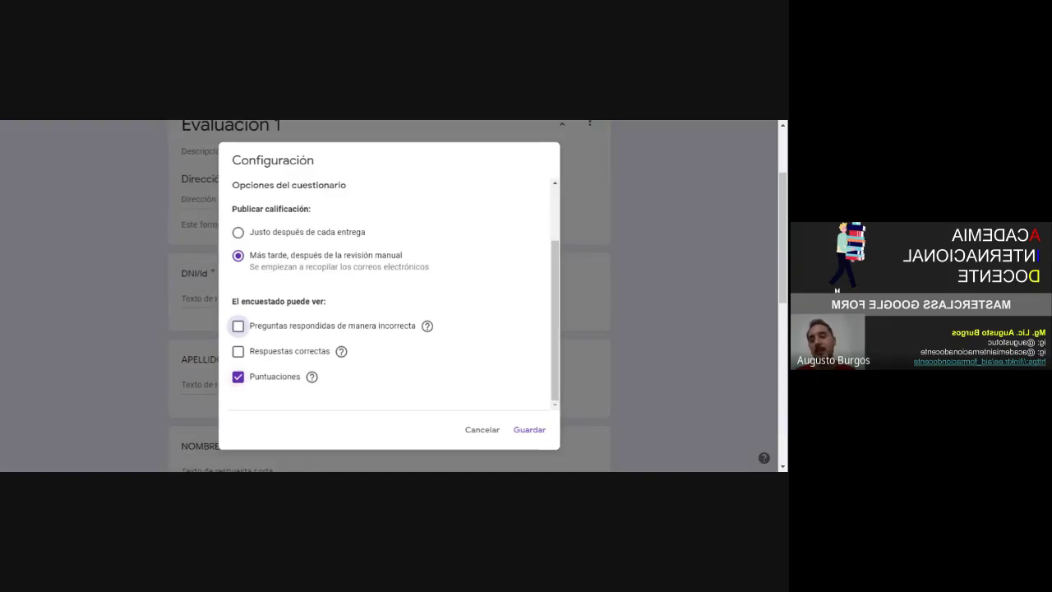
click(238, 376)
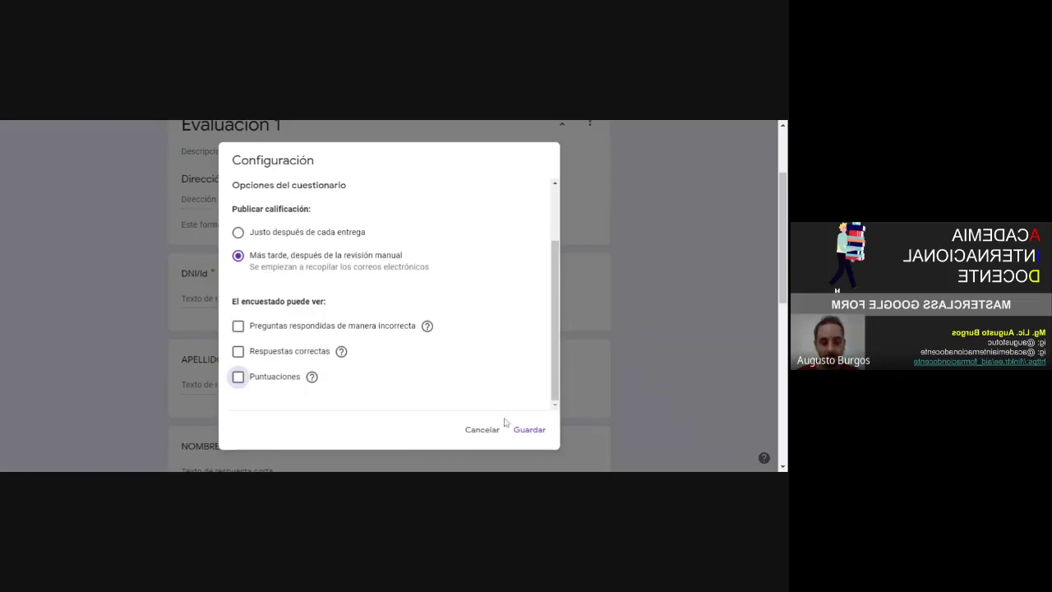
scroll(489, 380, up, 1)
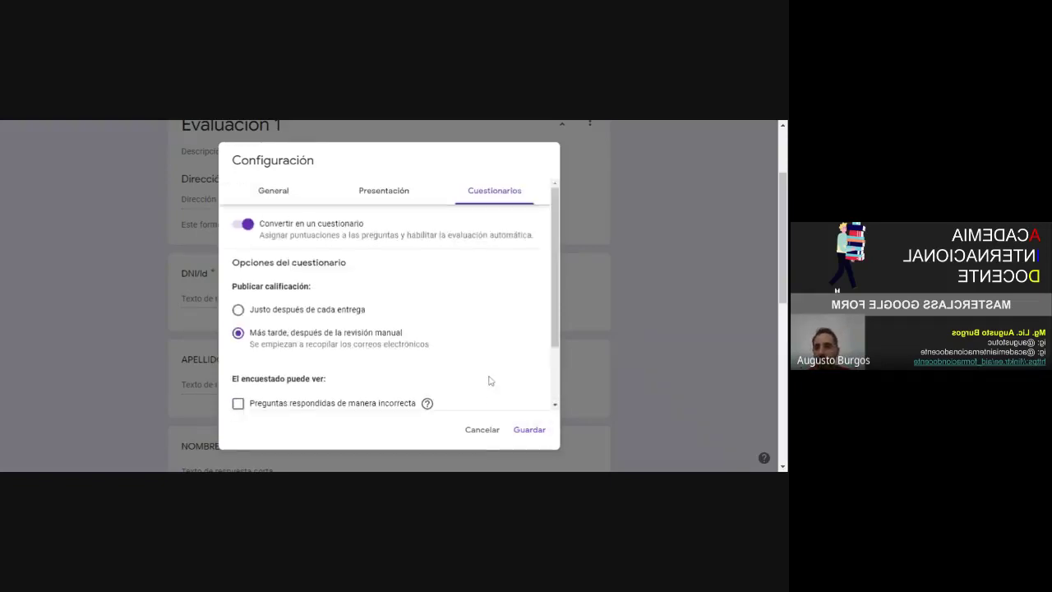
scroll(489, 381, down, 1)
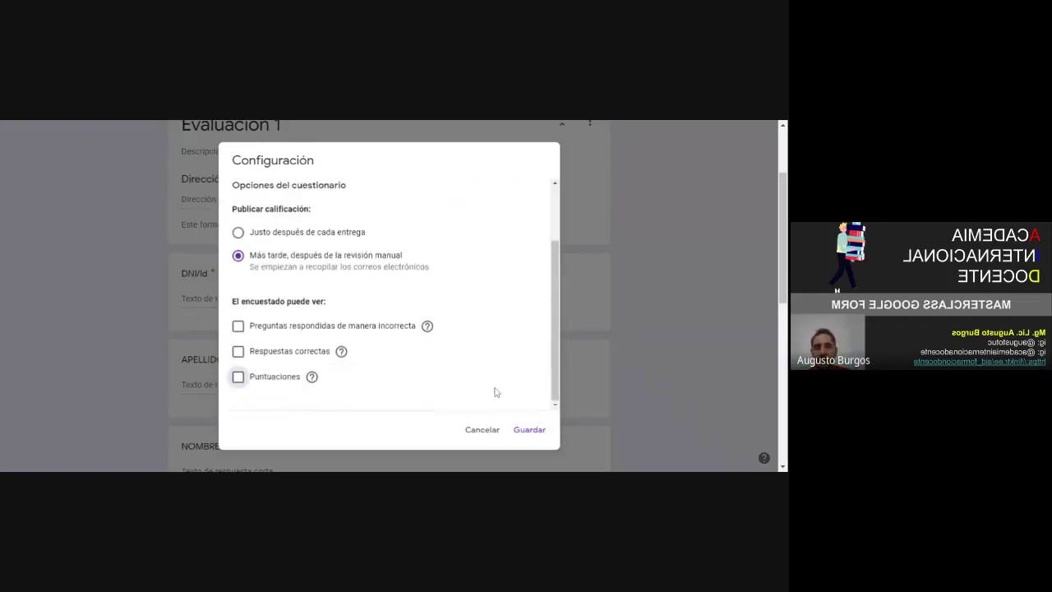
click(531, 428)
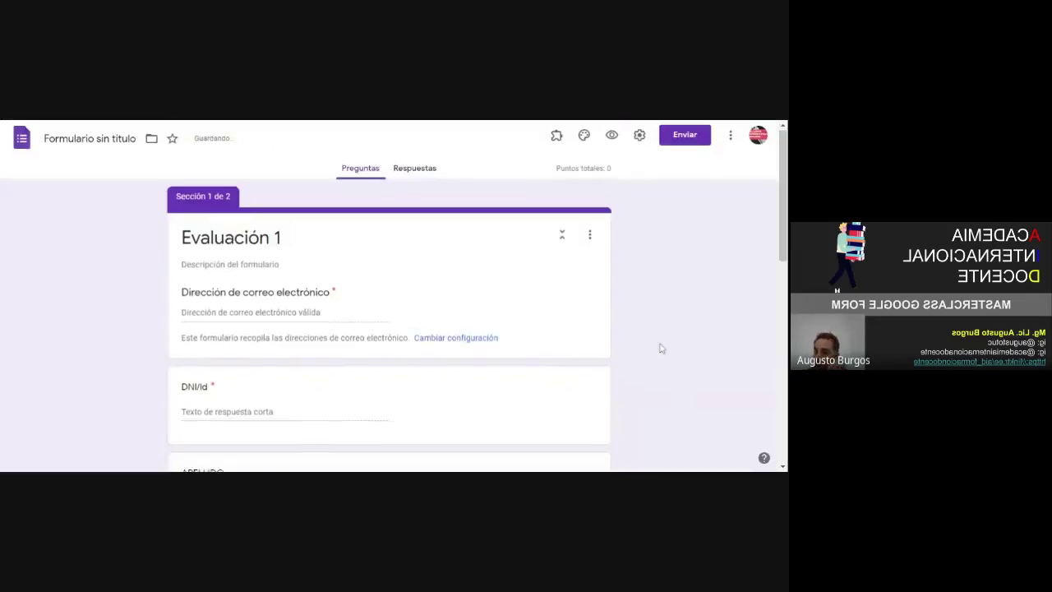
In the solar system question's answer key, mark "No" as correct and assign 1 point
scroll(660, 349, down, 5)
scroll(659, 349, down, 3)
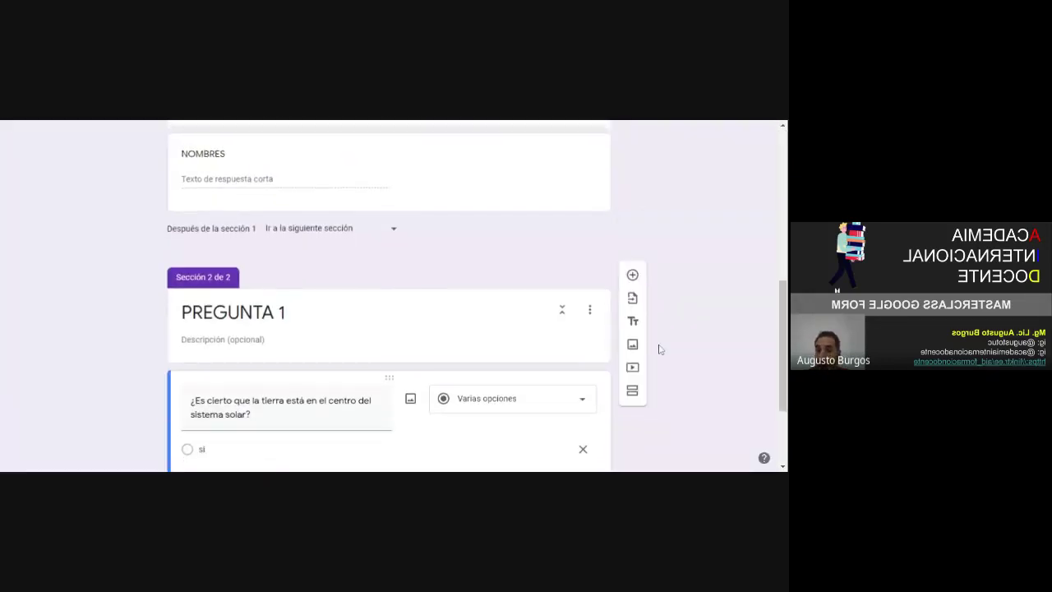
scroll(659, 350, down, 1)
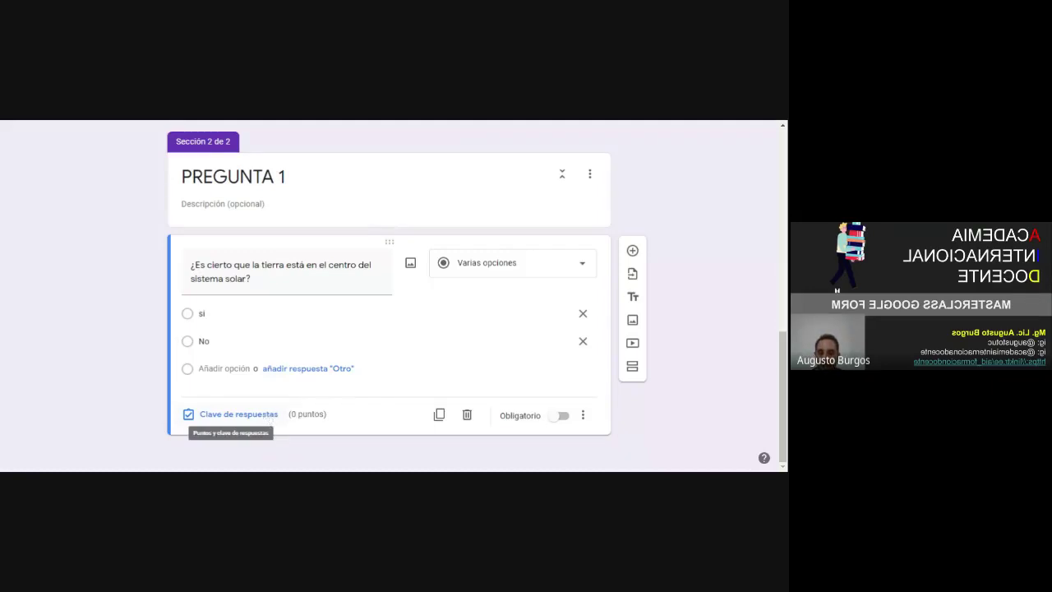
click(267, 416)
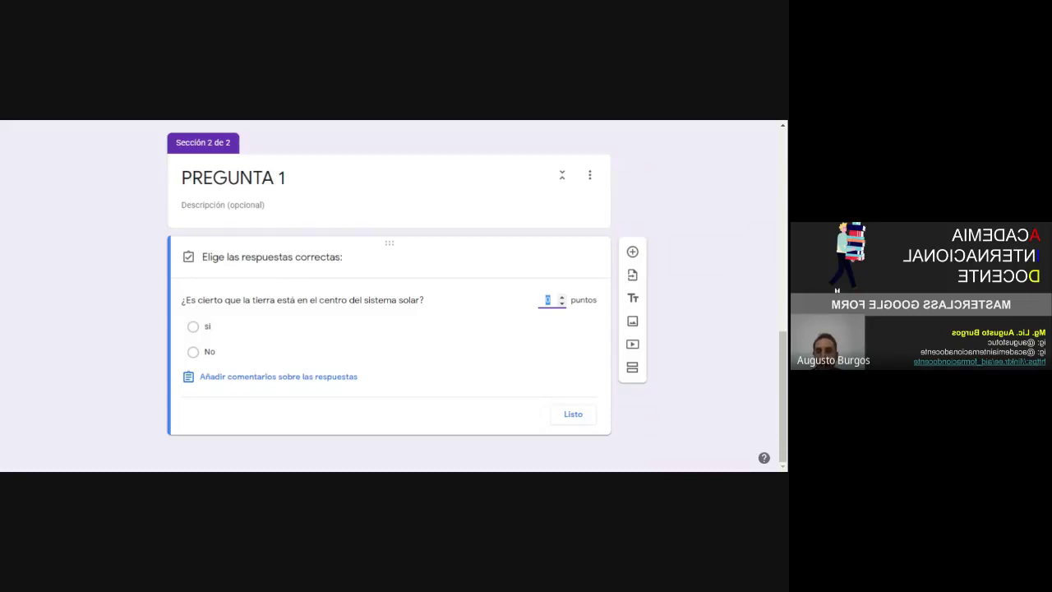
click(281, 353)
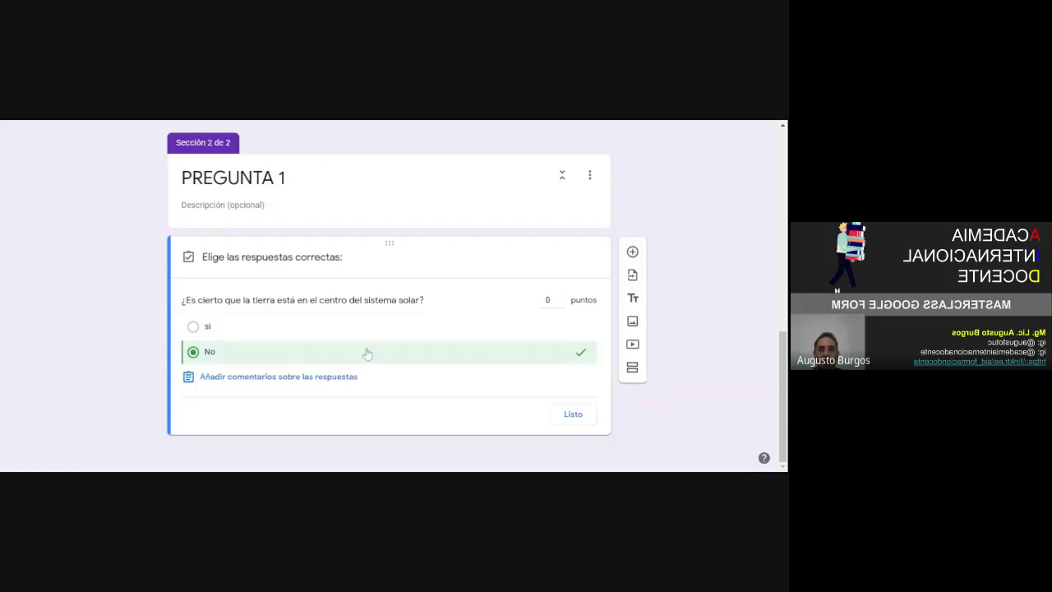
click(549, 302)
text(1)
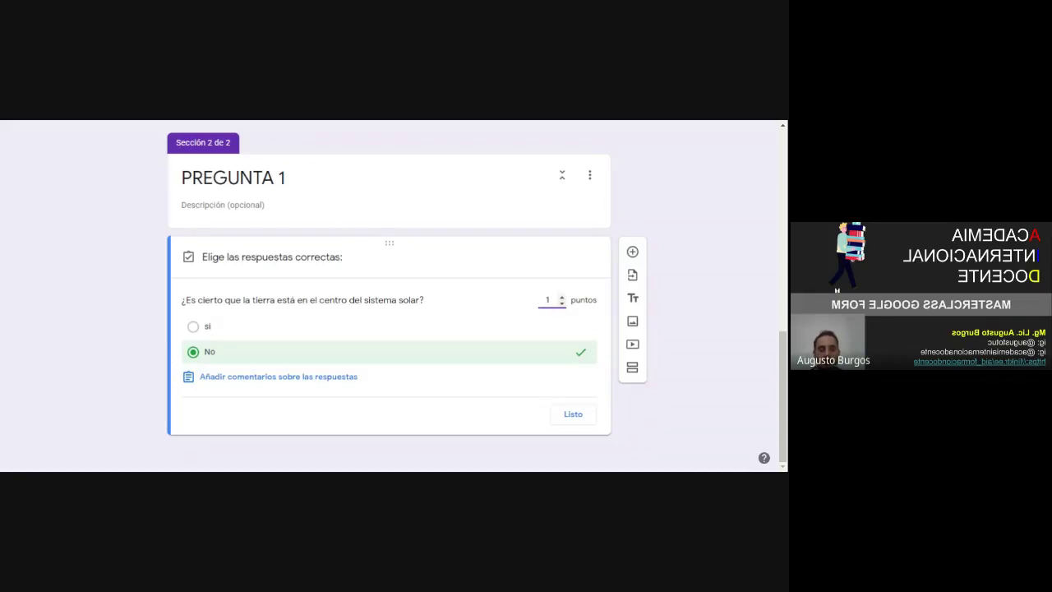
Close the solar system question's answer key and add a new section titled "PREGUNTA 2" after it
click(576, 415)
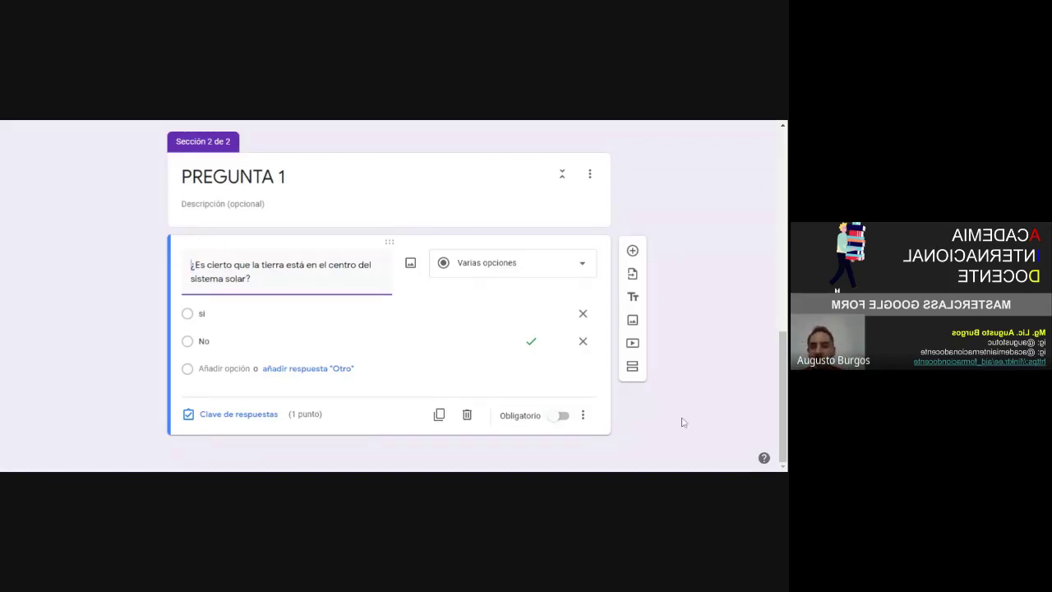
click(633, 367)
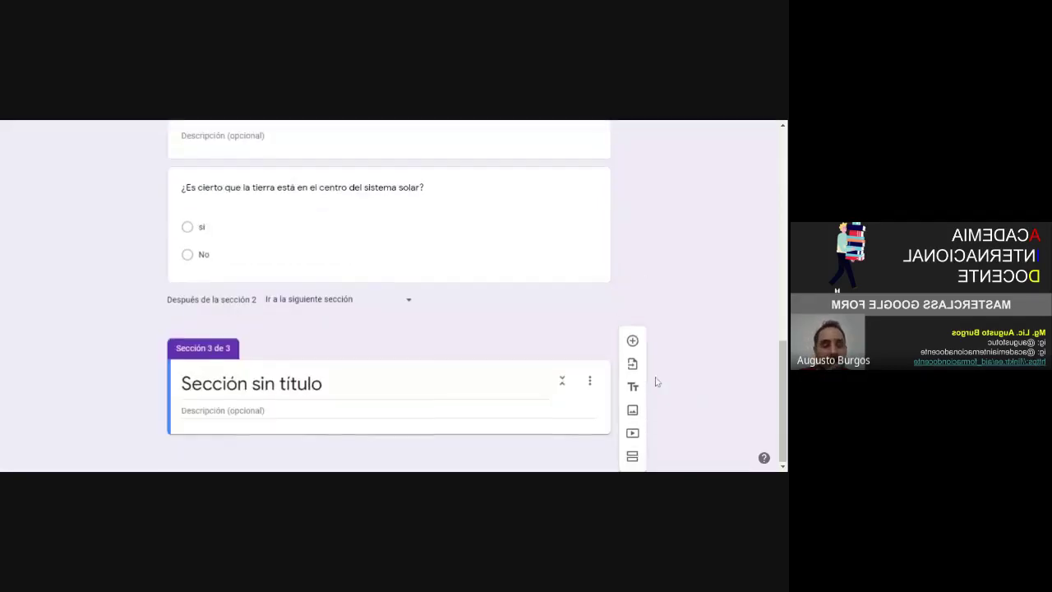
click(312, 383)
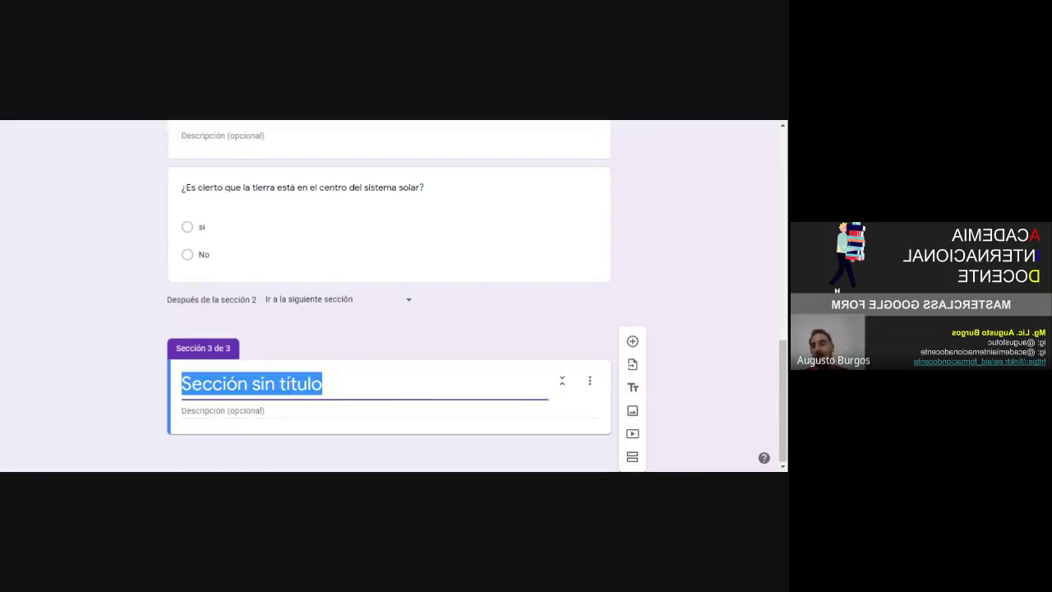
text(PREG)
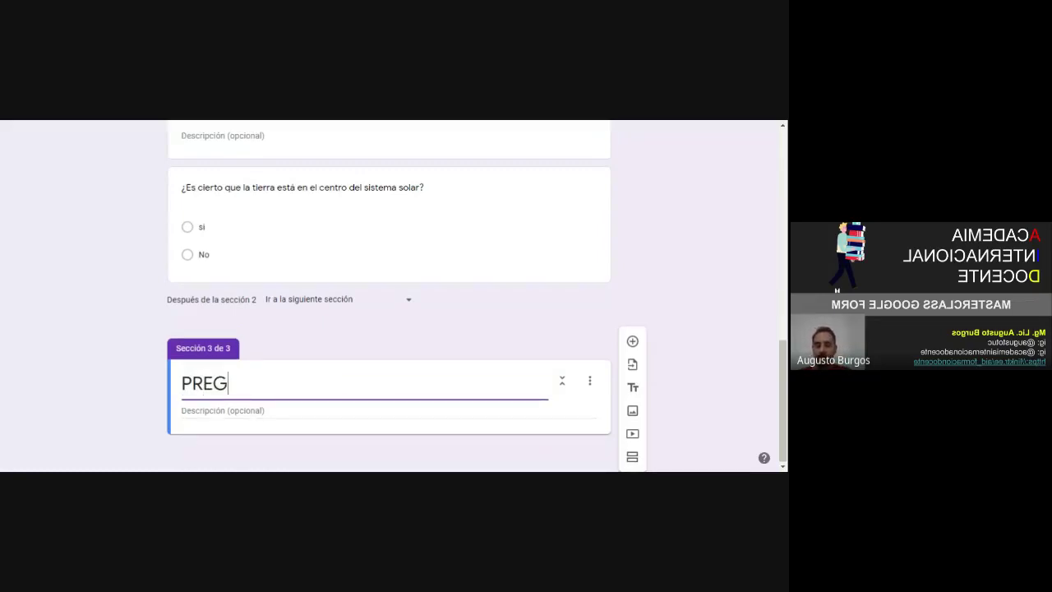
text(UNTA 2)
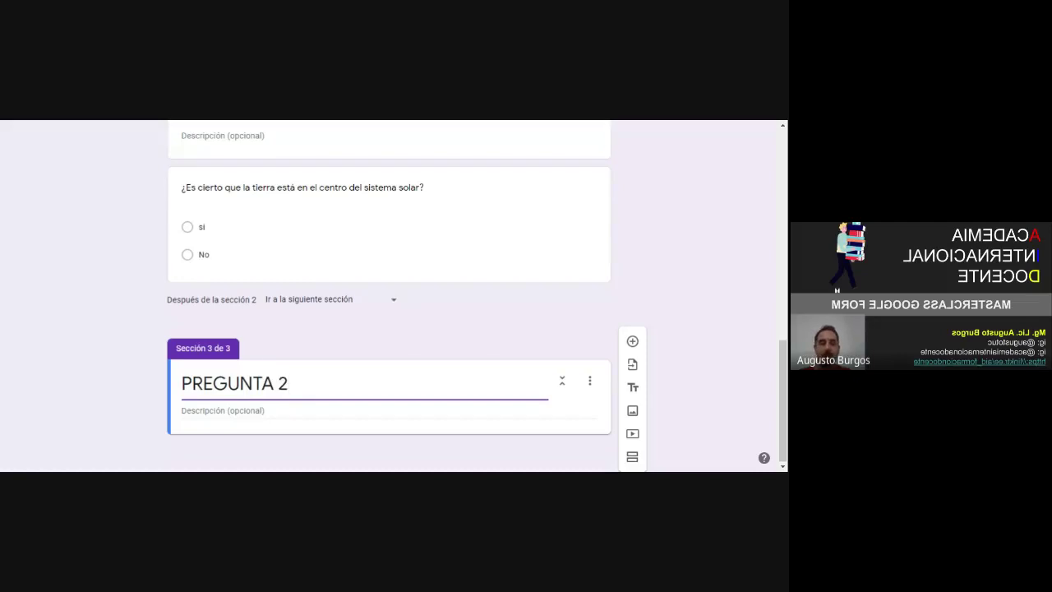
Add a question to the PREGUNTA 2 section and set its type to checkboxes (Casillas)
click(633, 341)
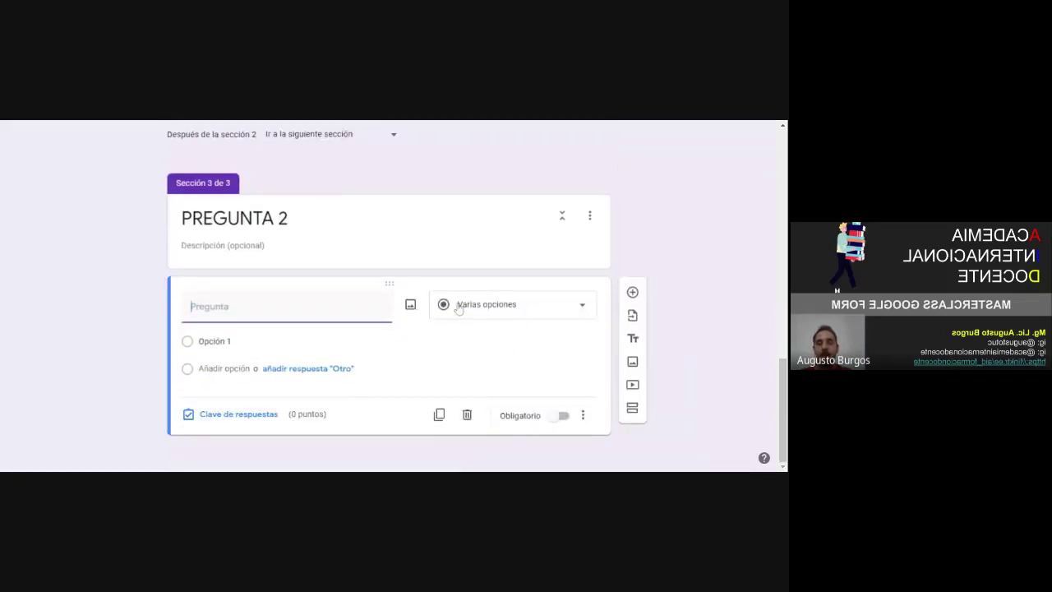
click(459, 306)
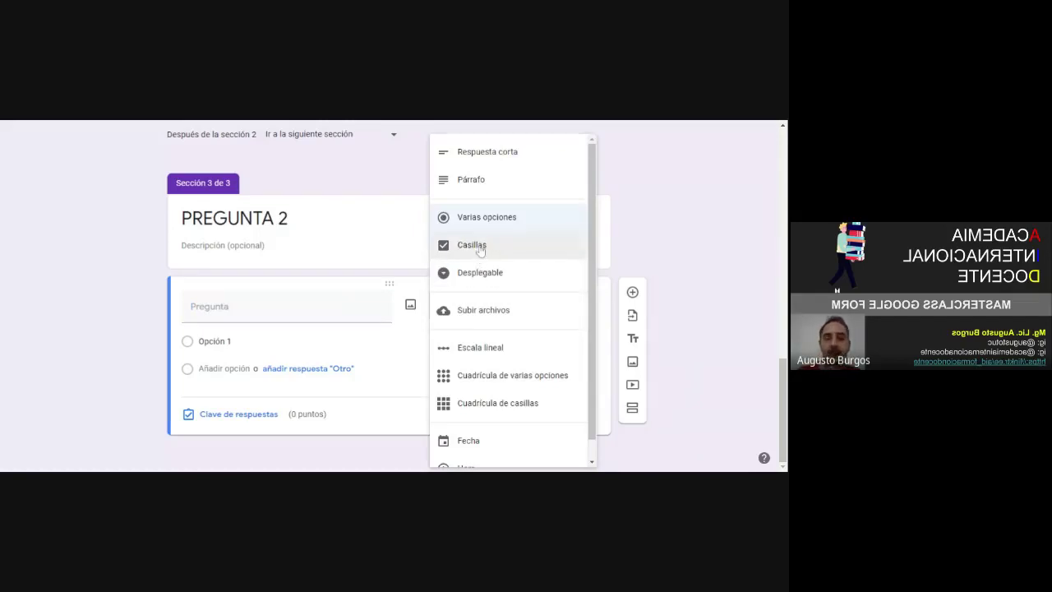
click(481, 272)
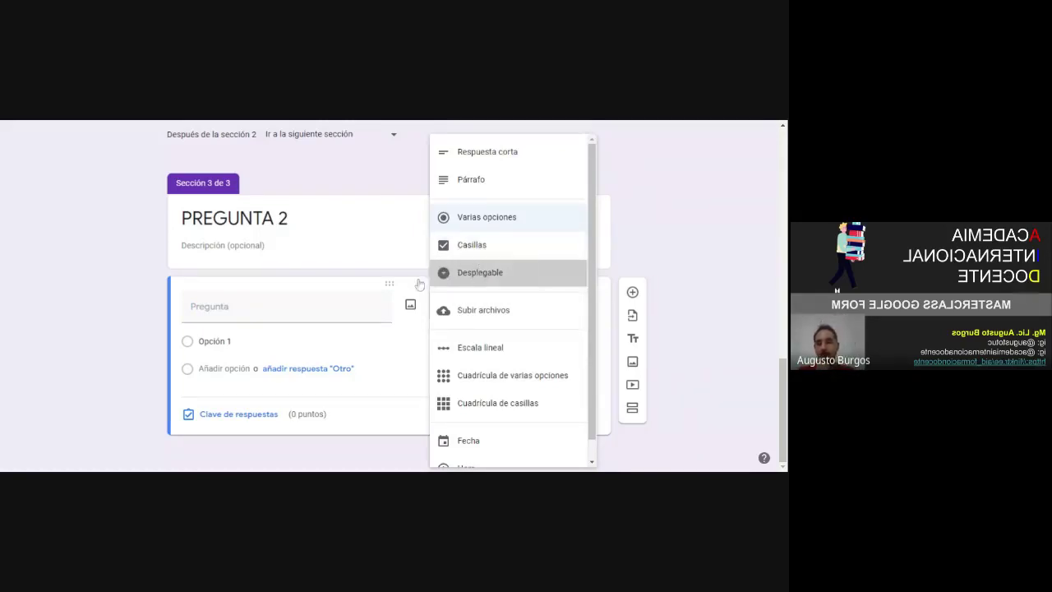
click(483, 306)
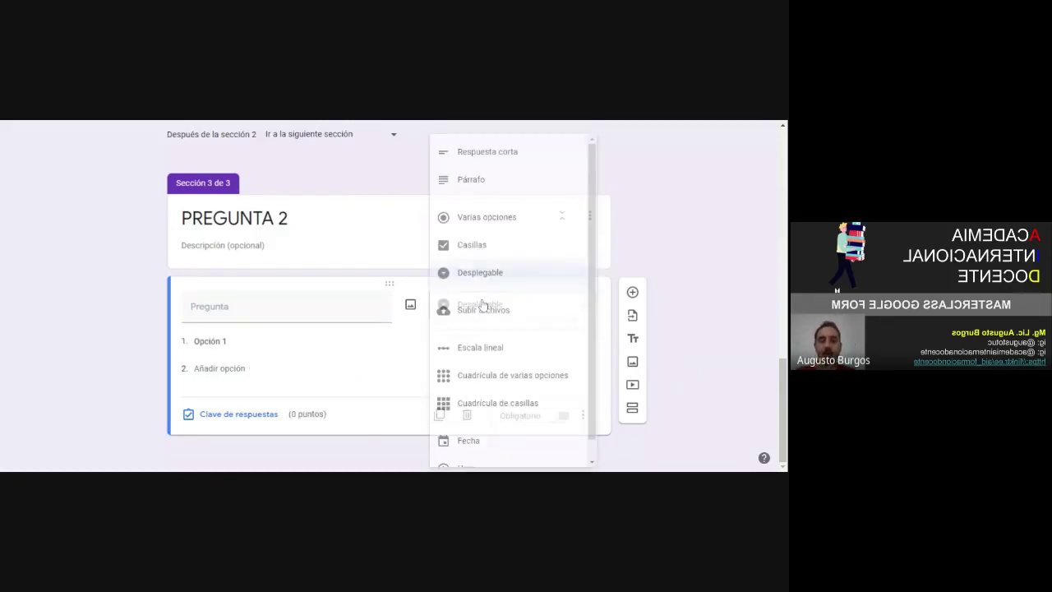
click(498, 244)
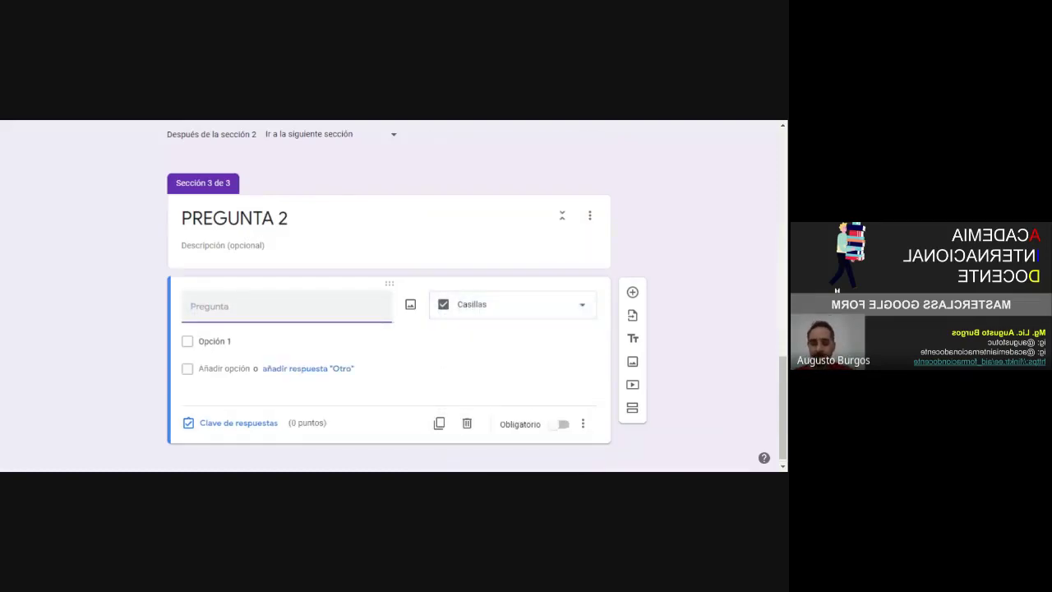
Enter "Señala cuáles de los siguientes planetas pertenecen a nuestro sistema solar" as the checkbox question's text
text(Señala cuáles de )
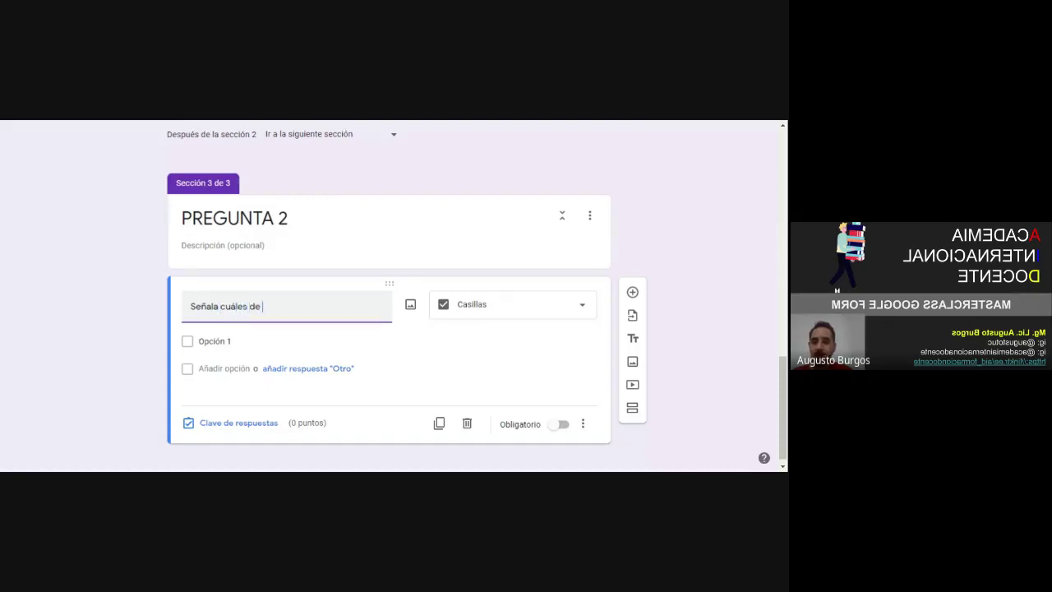
text(los siguientes planetas per)
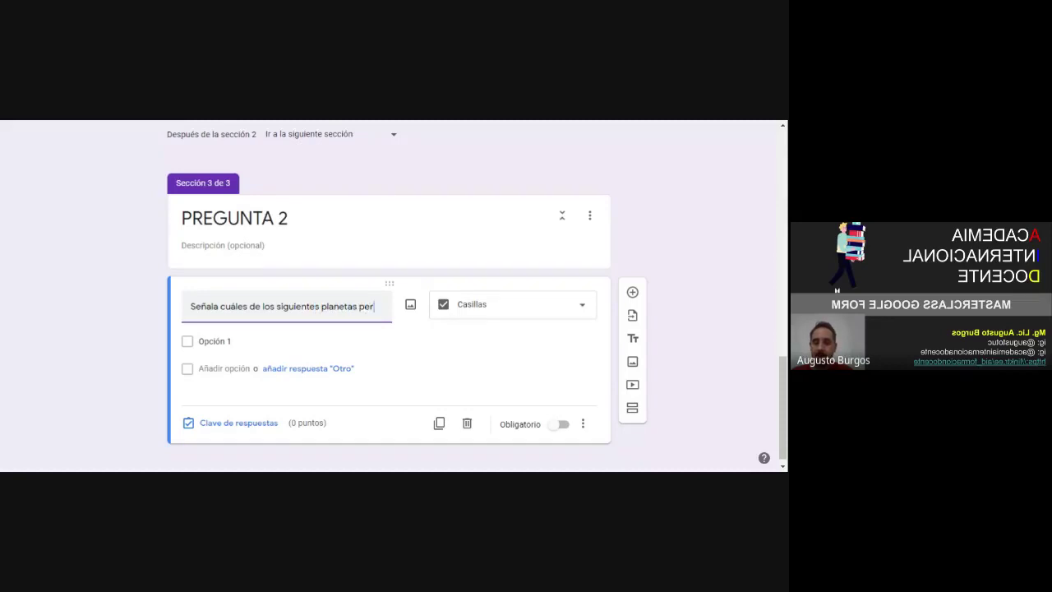
text(tenece)
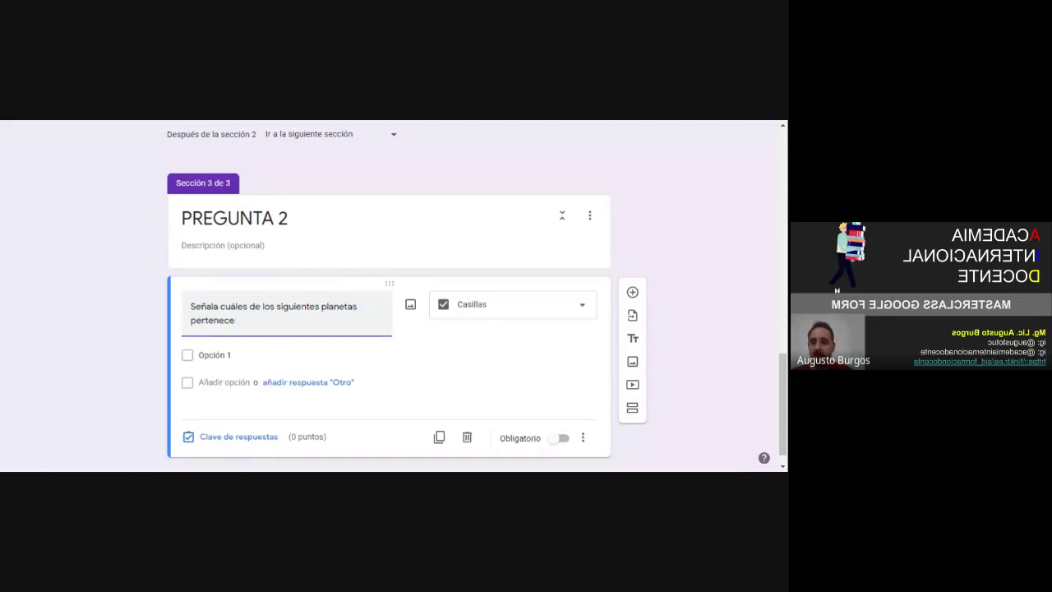
text(n a nuestro s)
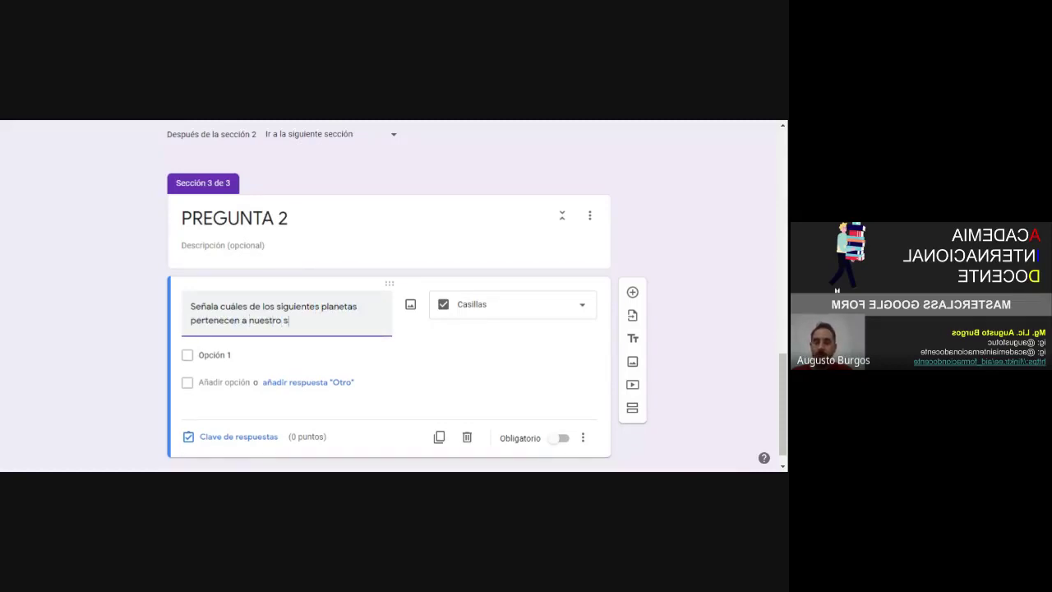
text(istema sola)
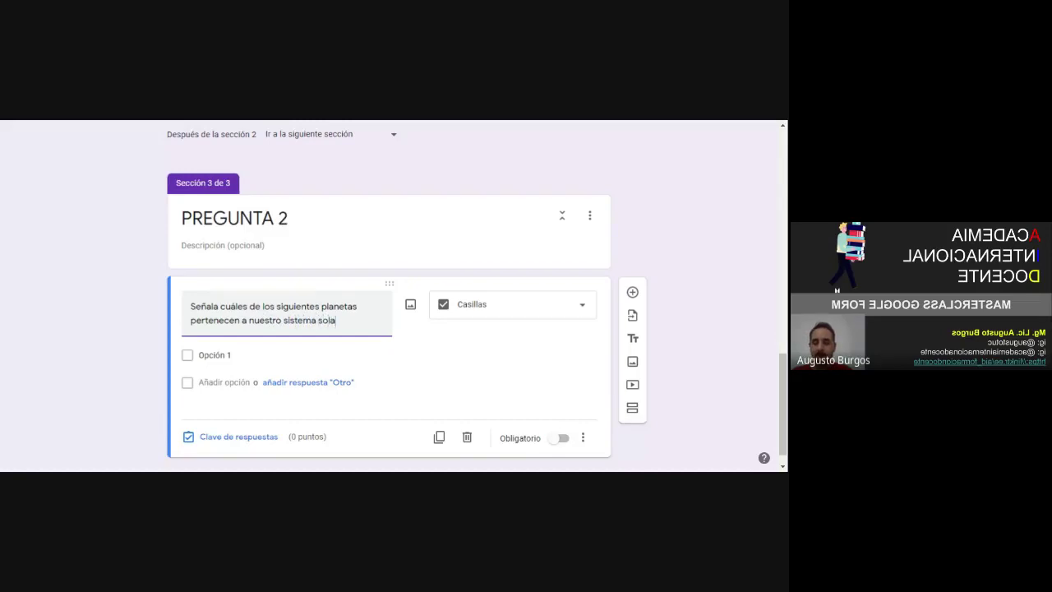
text(r)
Give the planets question five answer options: "Mercurio", "Marte", "Jupiter", "Urano" and "TRAPPIST"
click(215, 355)
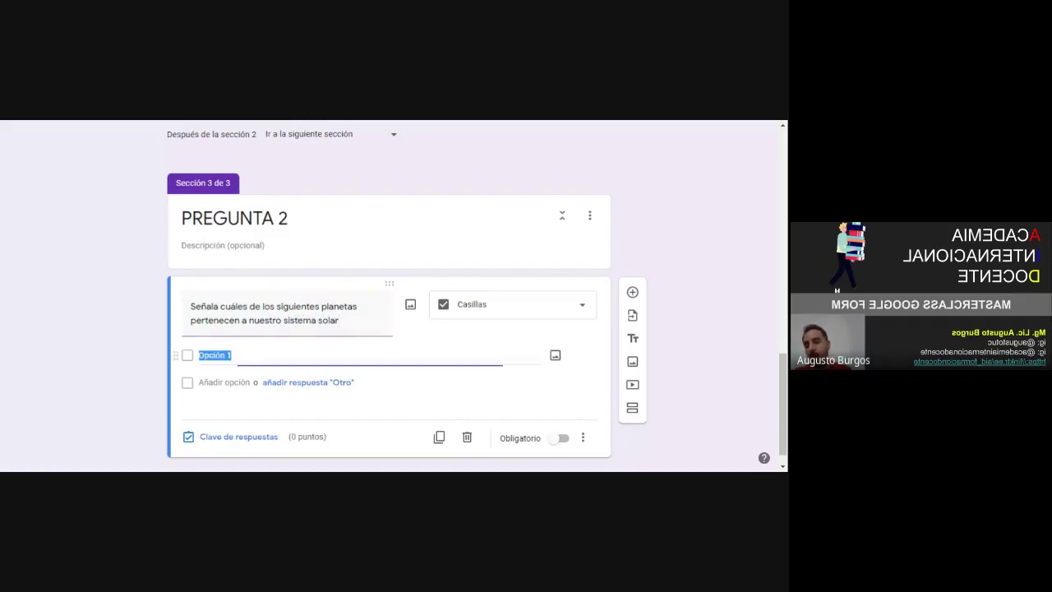
text(Mercurio)
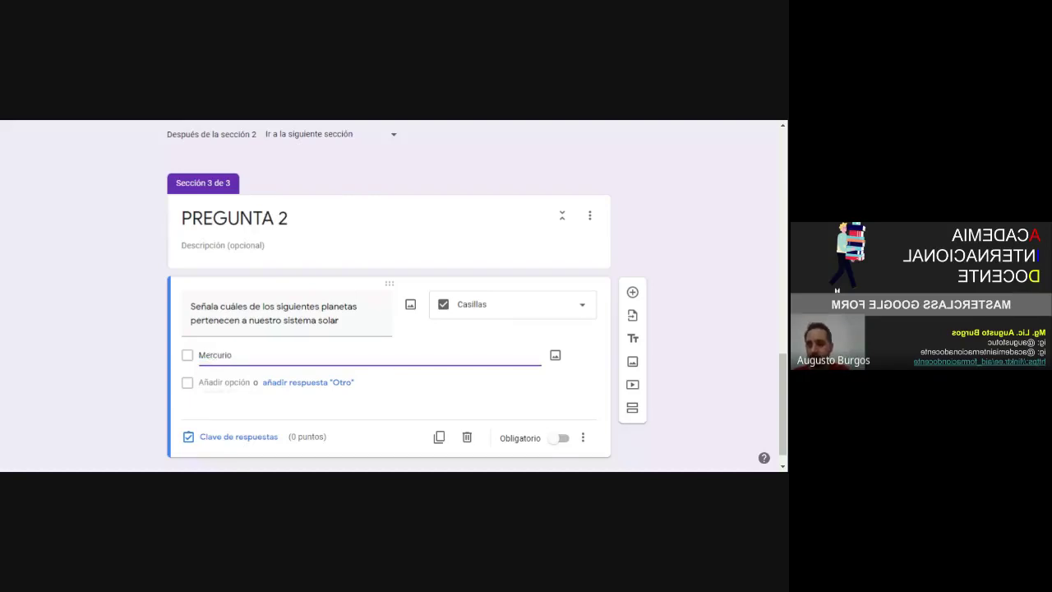
key(Return)
text(Marte)
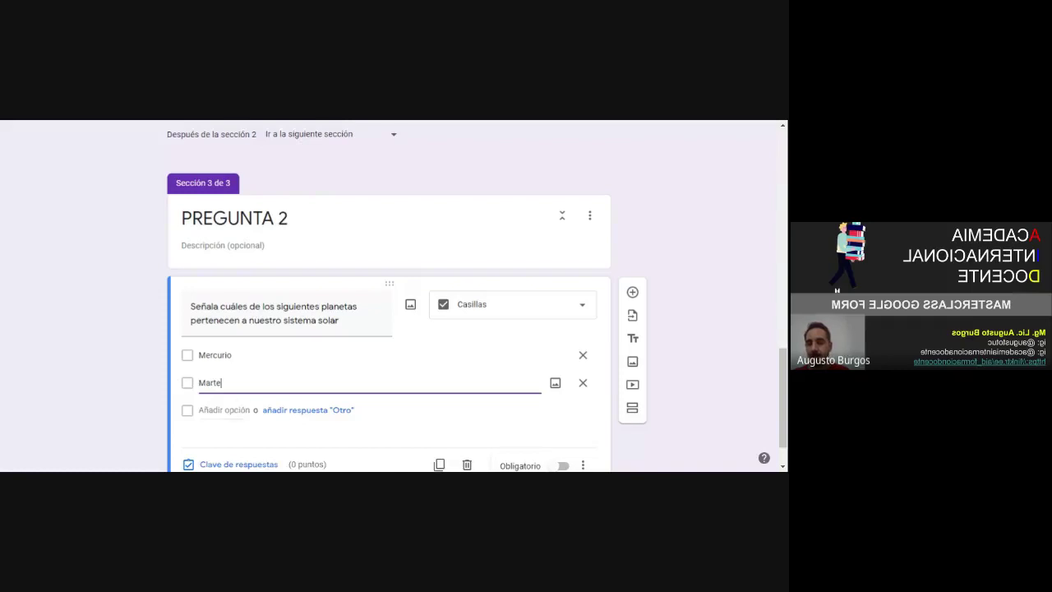
key(Return)
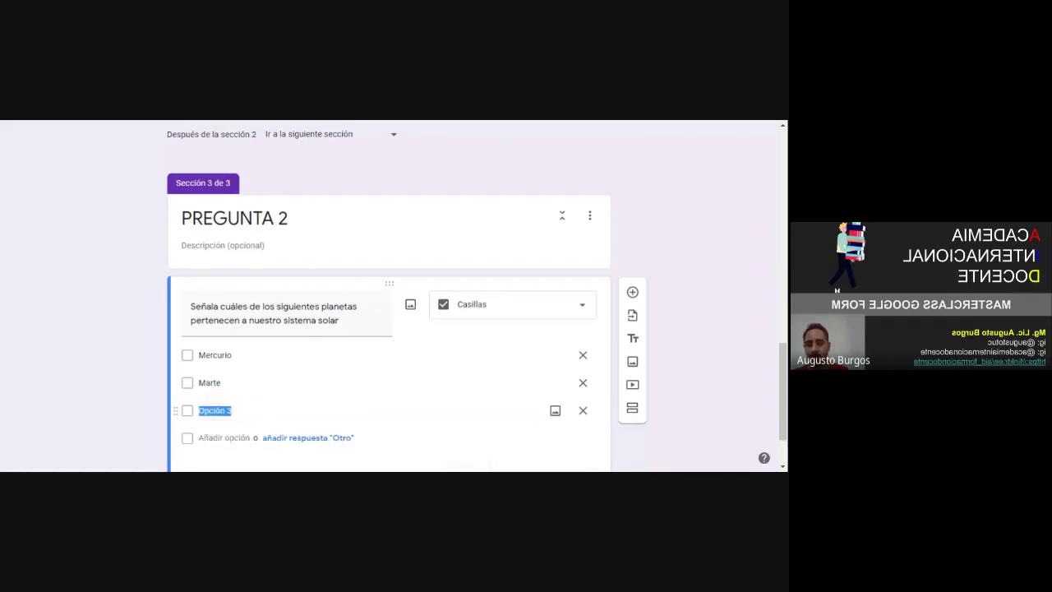
text(Jupite)
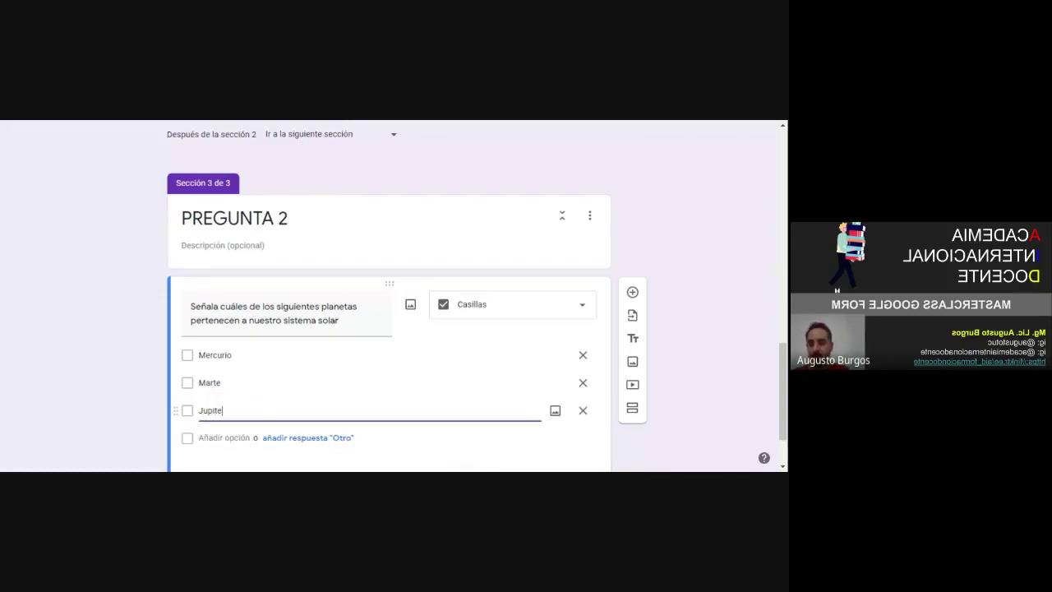
text(r)
scroll(388, 296, down, 1)
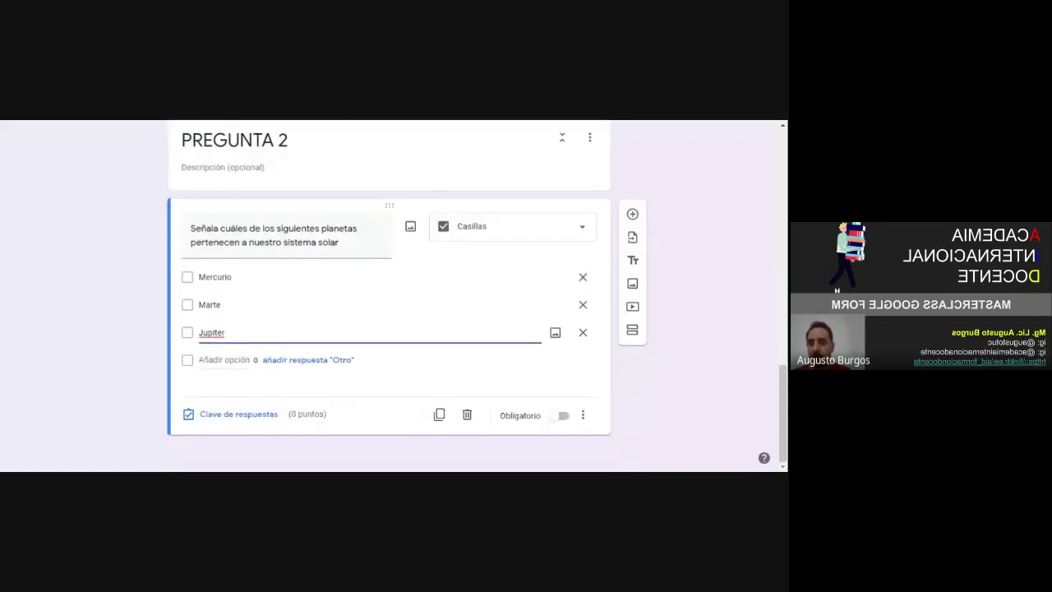
key(Return)
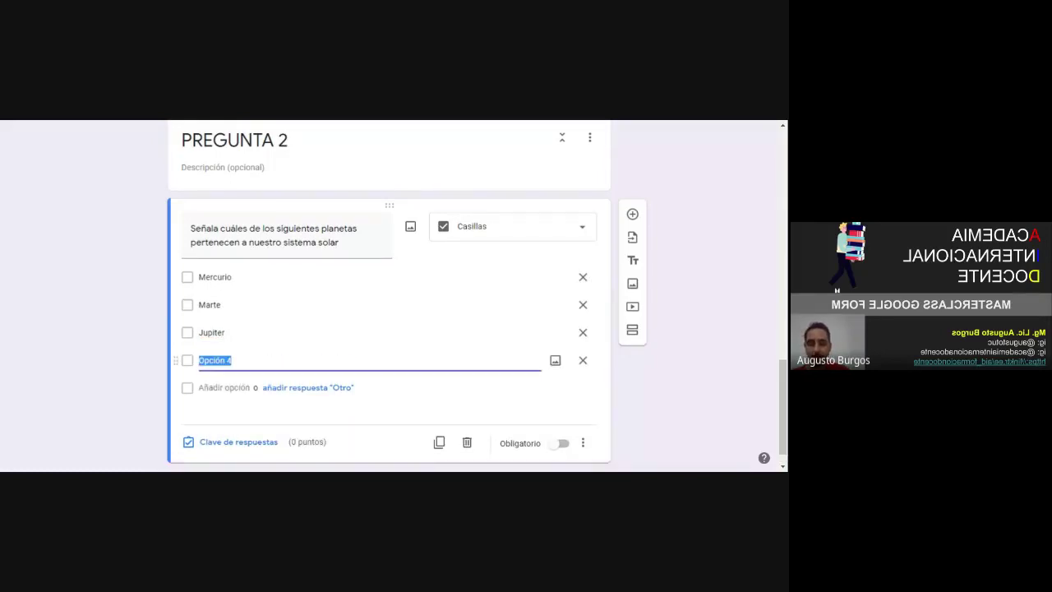
text(Urano)
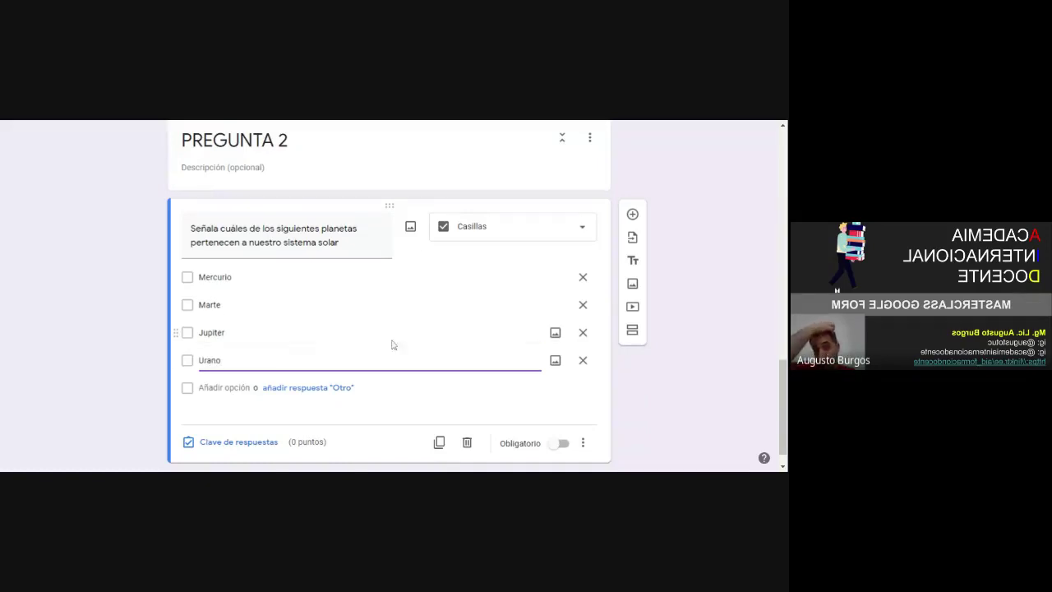
key(Return)
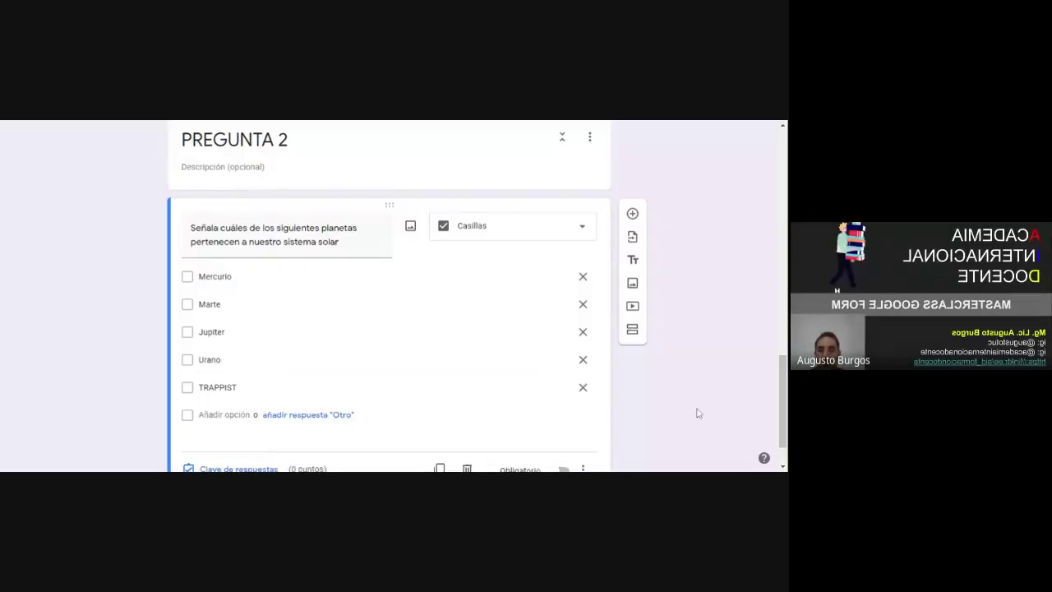
In the planets question's answer key, mark Mercurio, Marte, Jupiter and Urano as correct and assign 2 points
scroll(697, 413, down, 1)
click(266, 421)
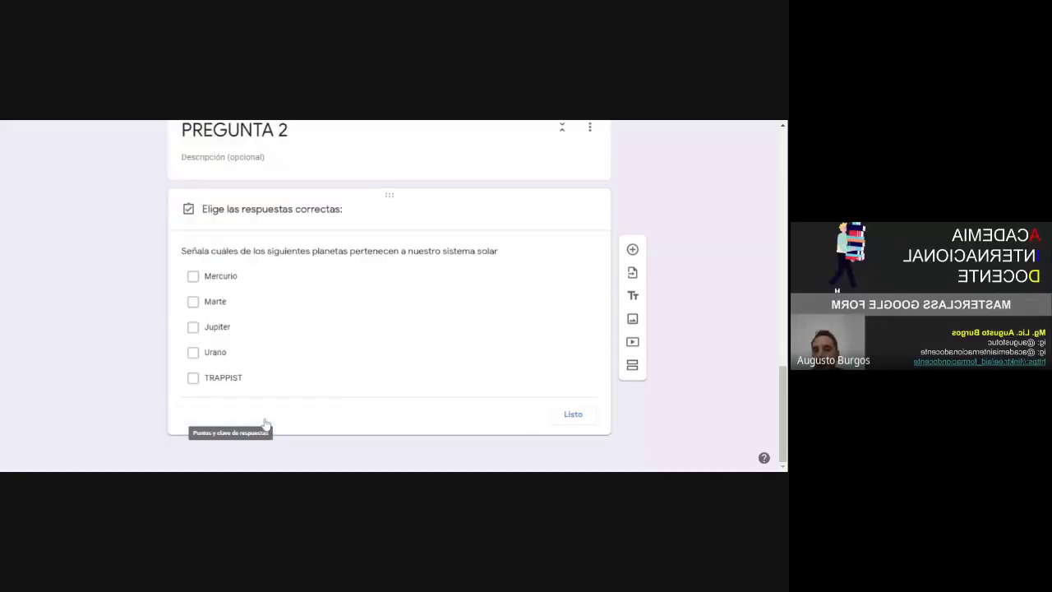
click(287, 288)
click(283, 305)
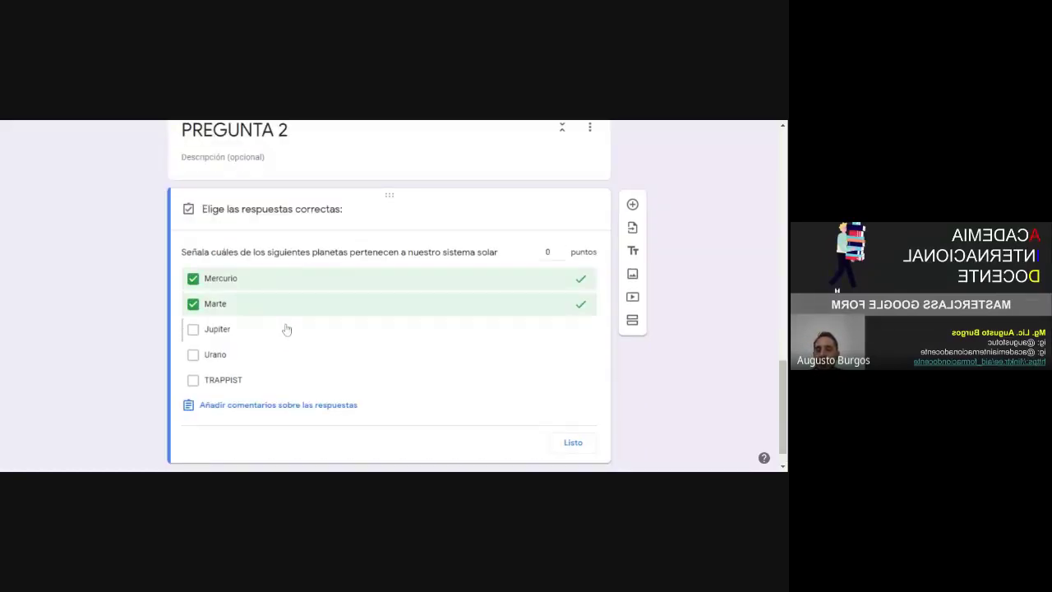
click(286, 329)
click(291, 355)
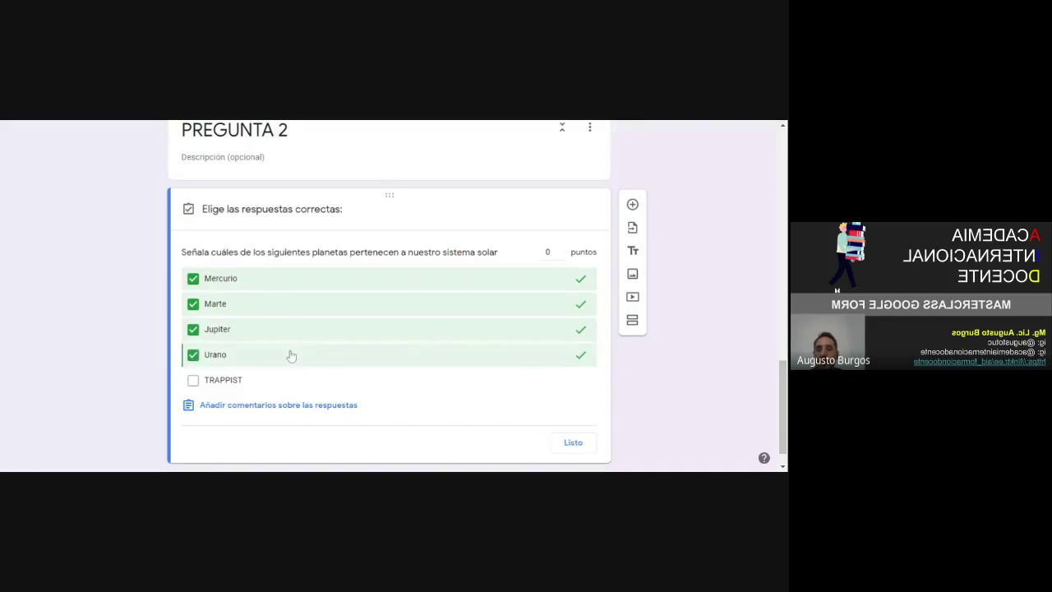
click(549, 252)
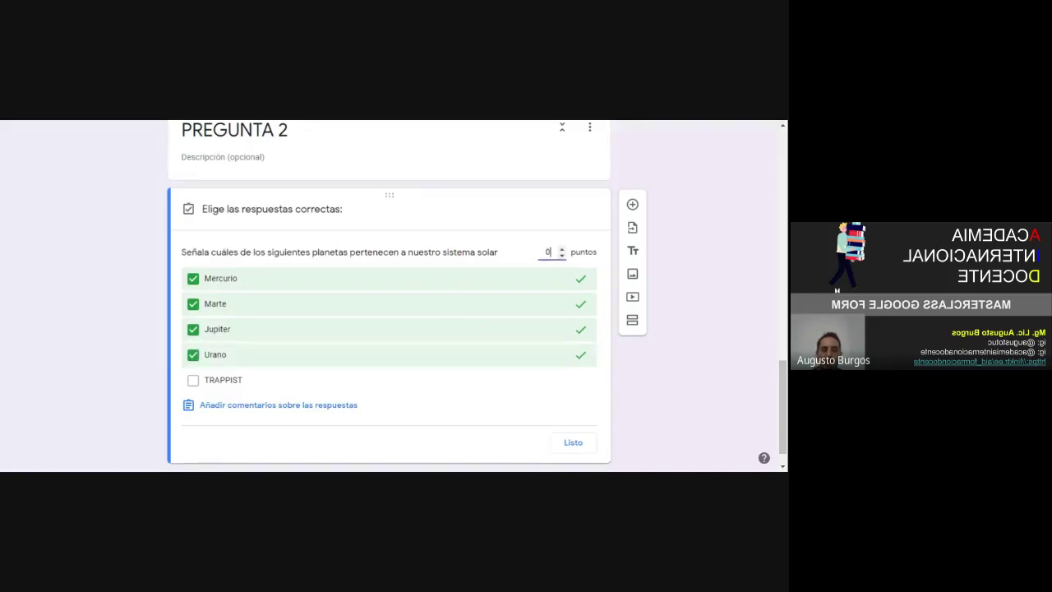
key(BackSpace)
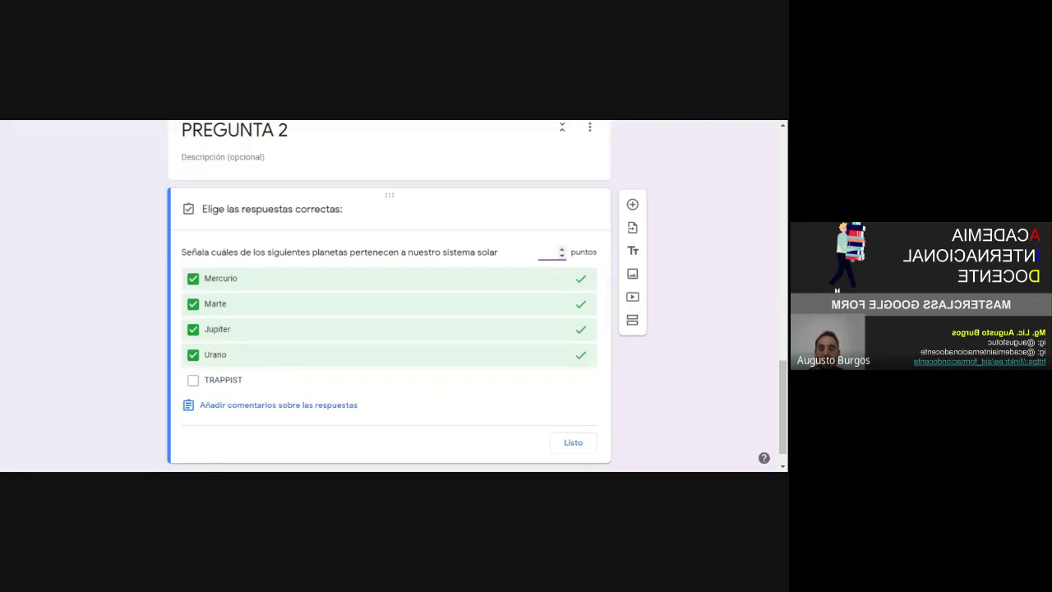
text(2)
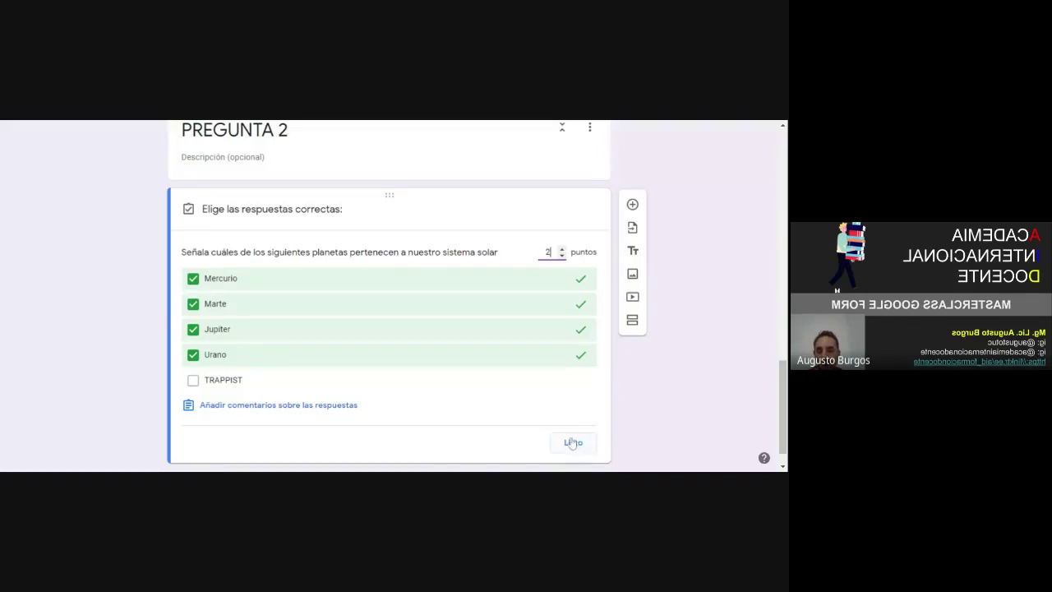
Add the incorrect-answer feedback "TRAPPIST no es un planeta. Es una estrella." to the planets question and save it
scroll(383, 416, down, 1)
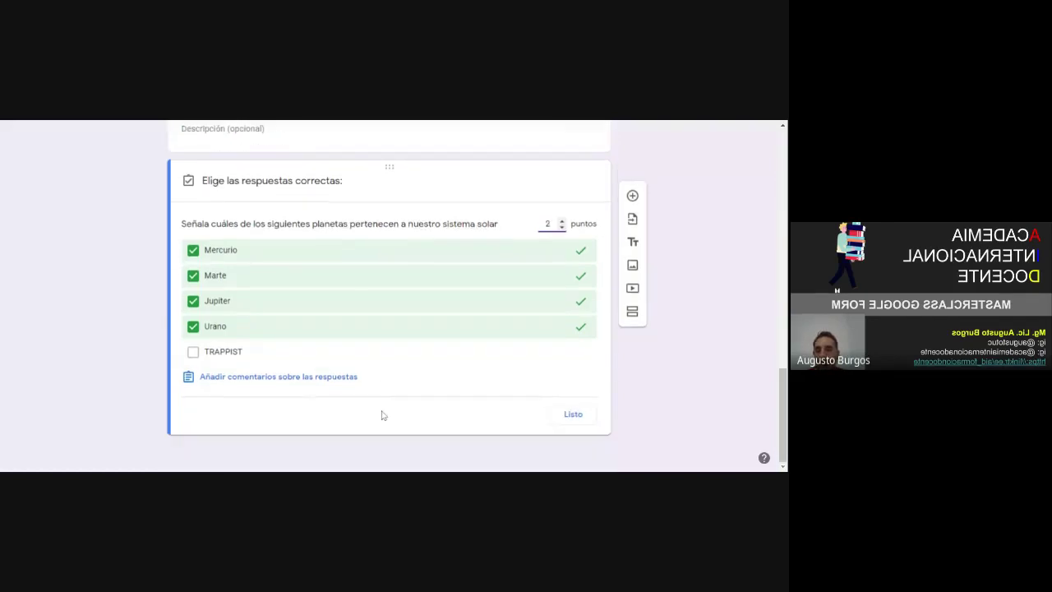
click(347, 379)
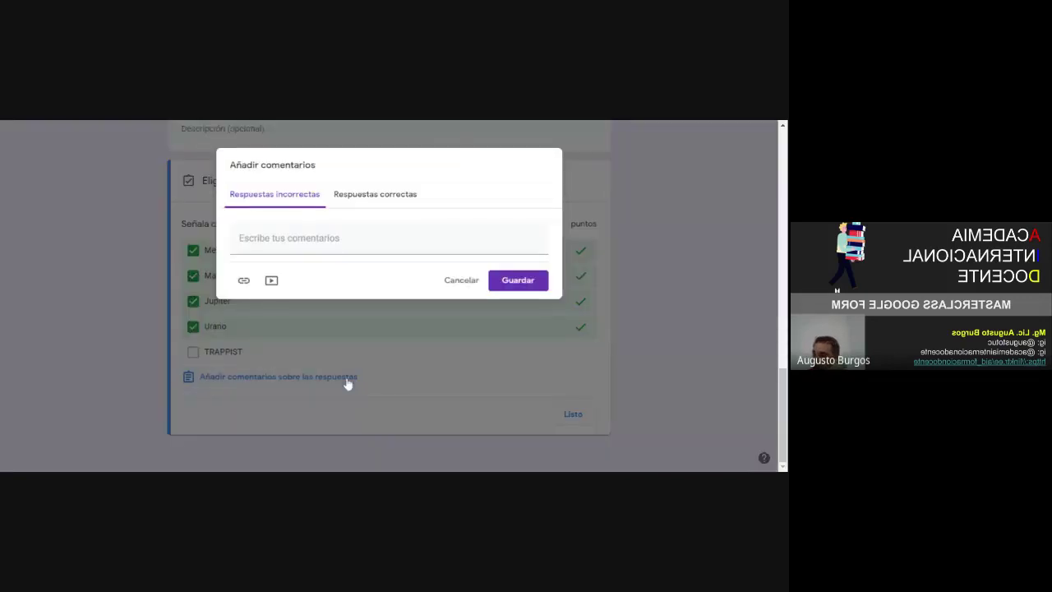
click(303, 247)
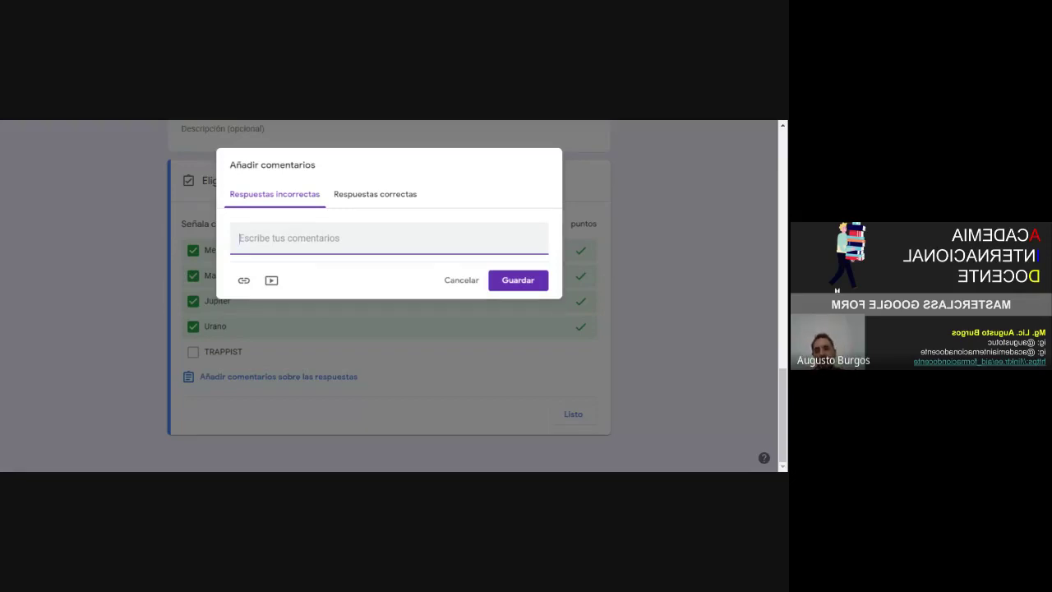
click(361, 195)
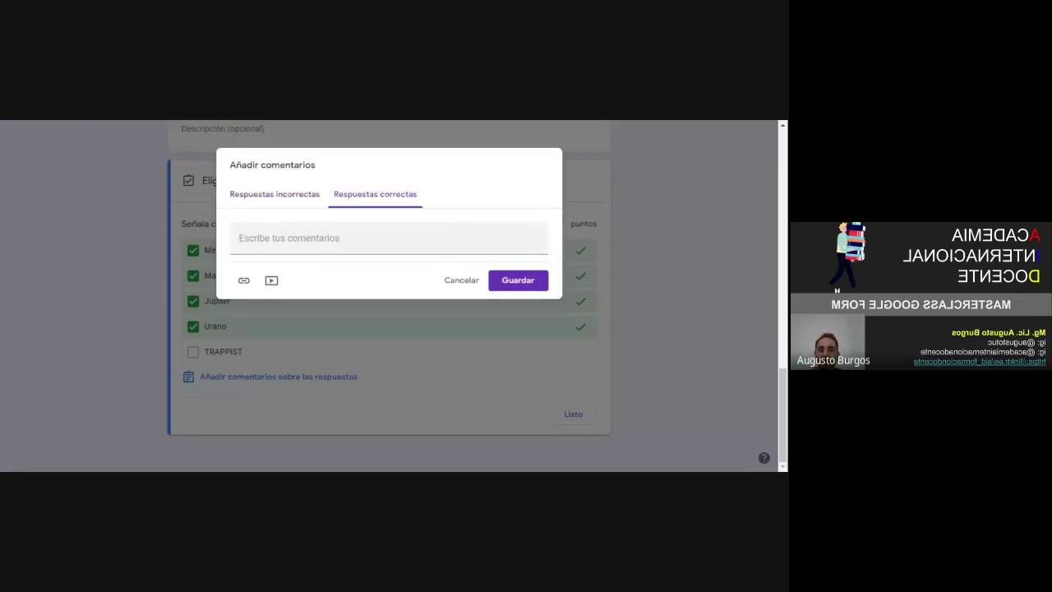
click(309, 202)
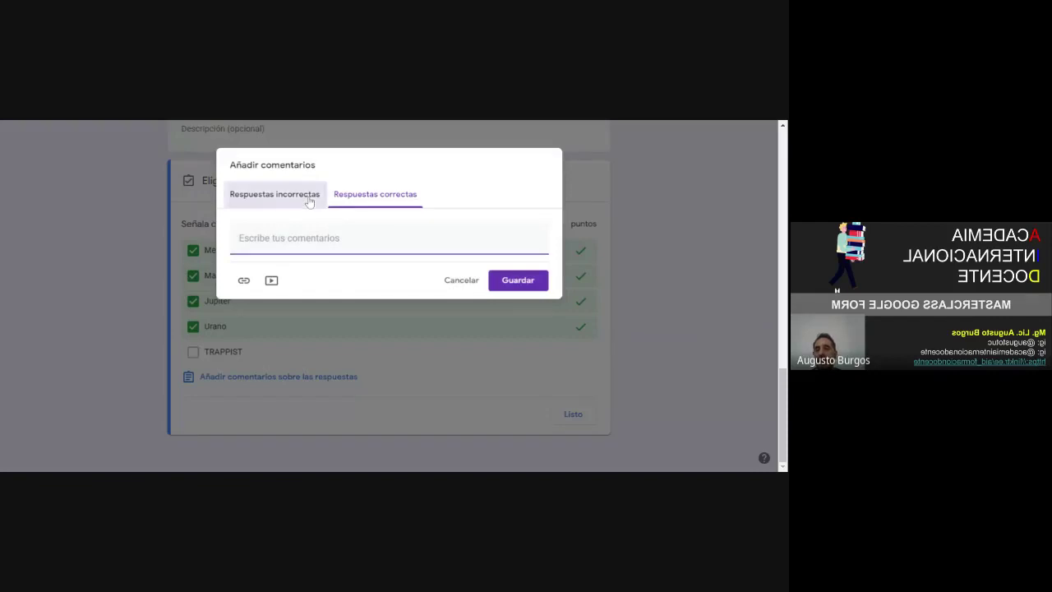
text(TRAPPIST)
text(no)
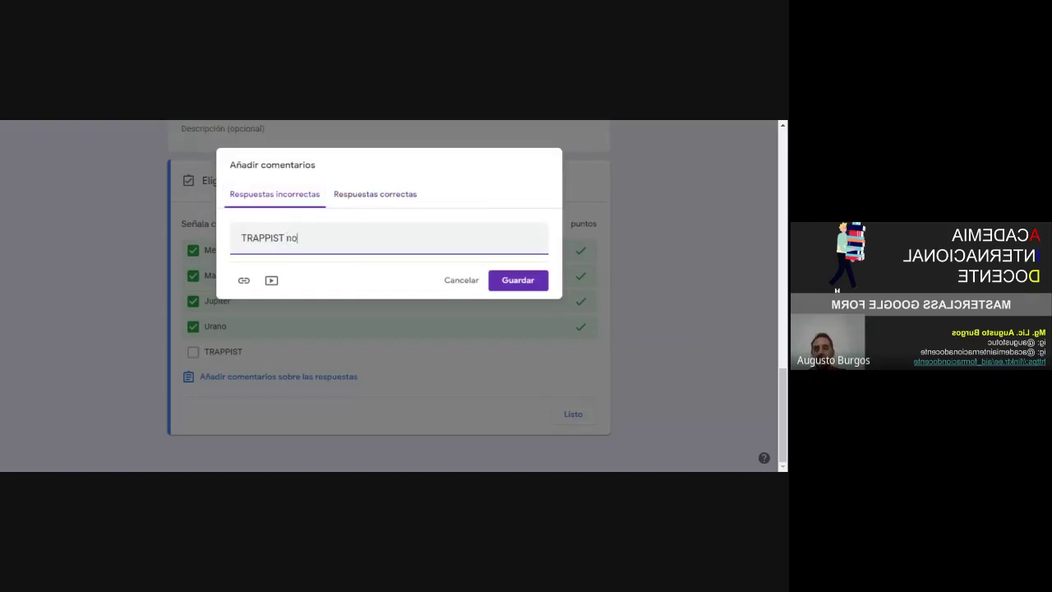
text( es un l)
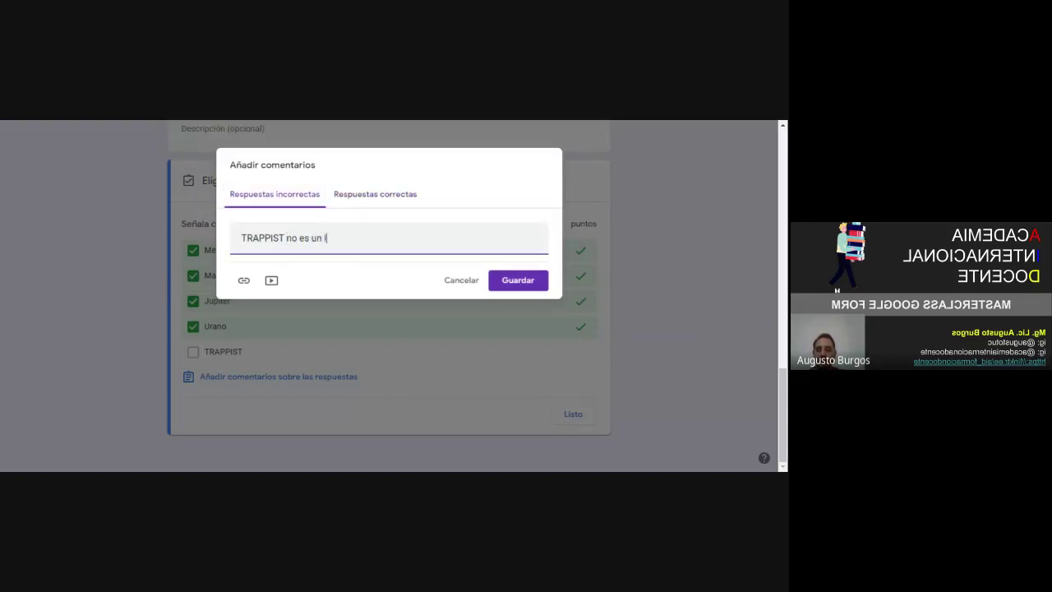
text(planeta, e)
text(s un)
key(BackSpace)
key(BackSpace)
key(BackSpace)
key(BackSpace)
key(BackSpace)
key(BackSpace)
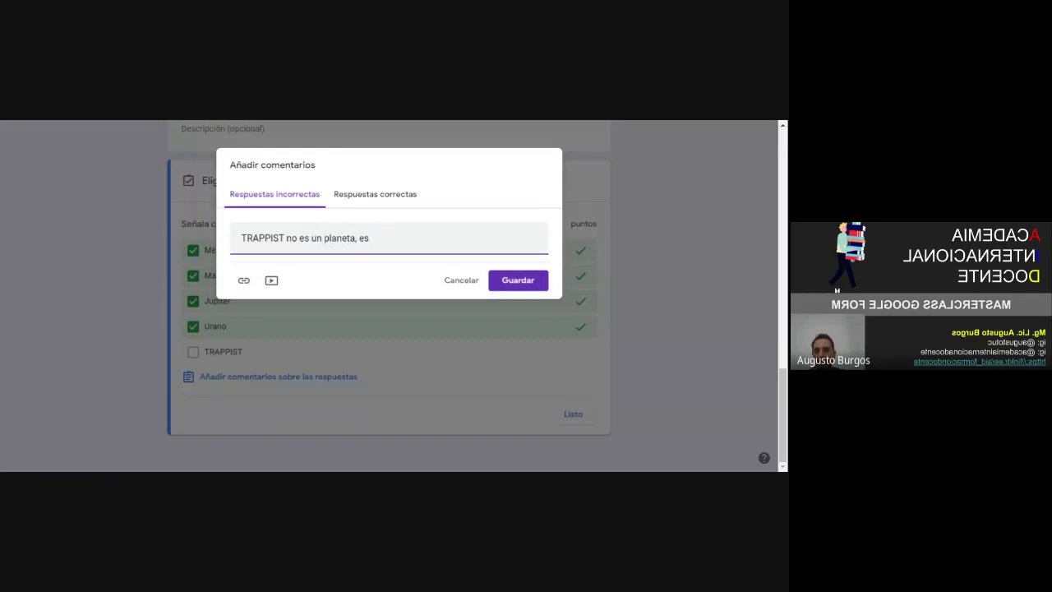
text(Es una estrella.)
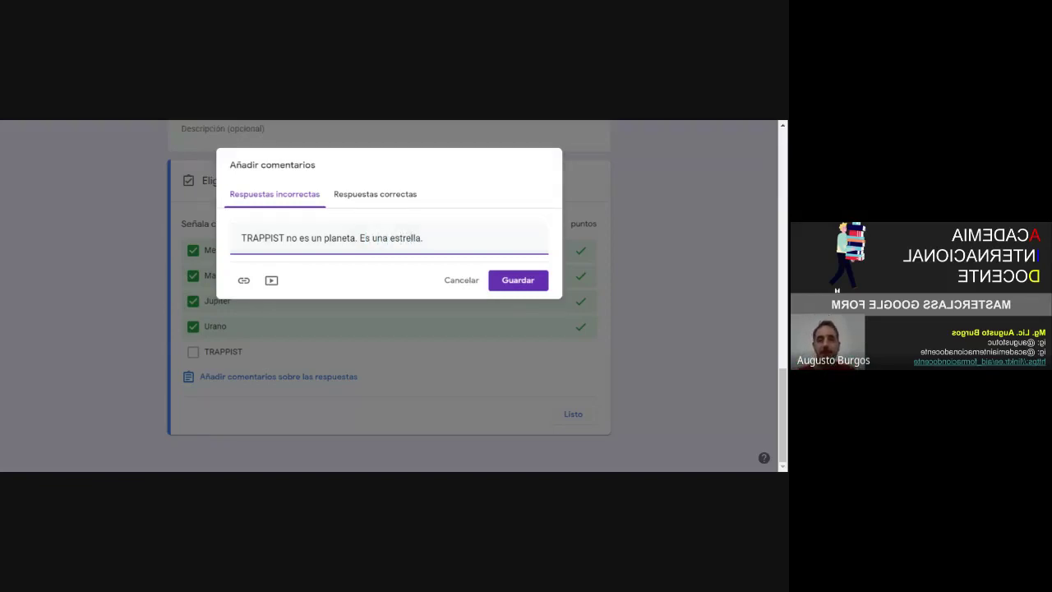
click(512, 283)
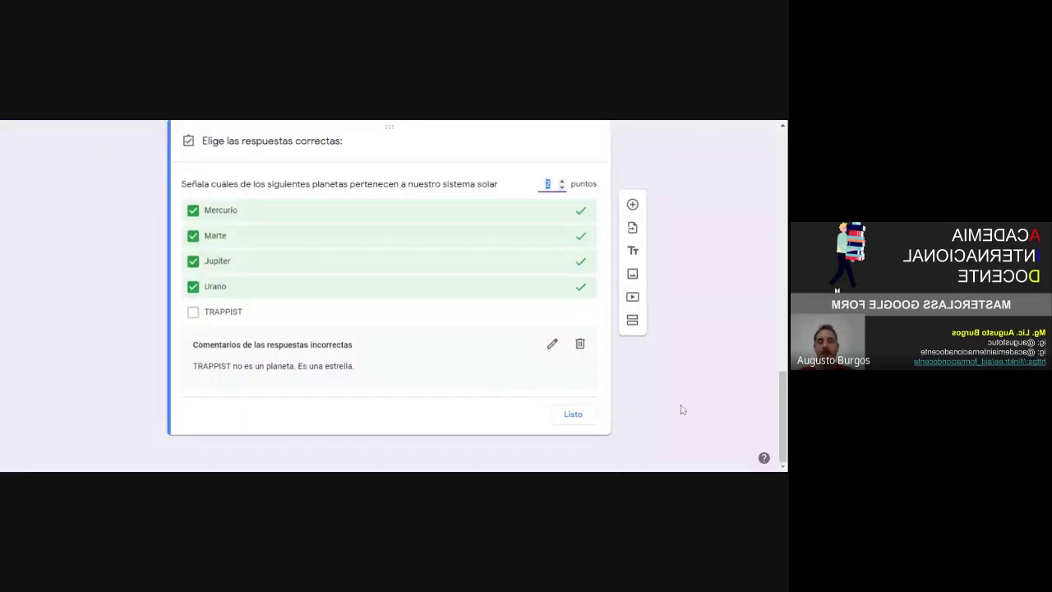
Add a new section after PREGUNTA 2 and title it "PREGUNTA 3"
scroll(682, 407, up, 2)
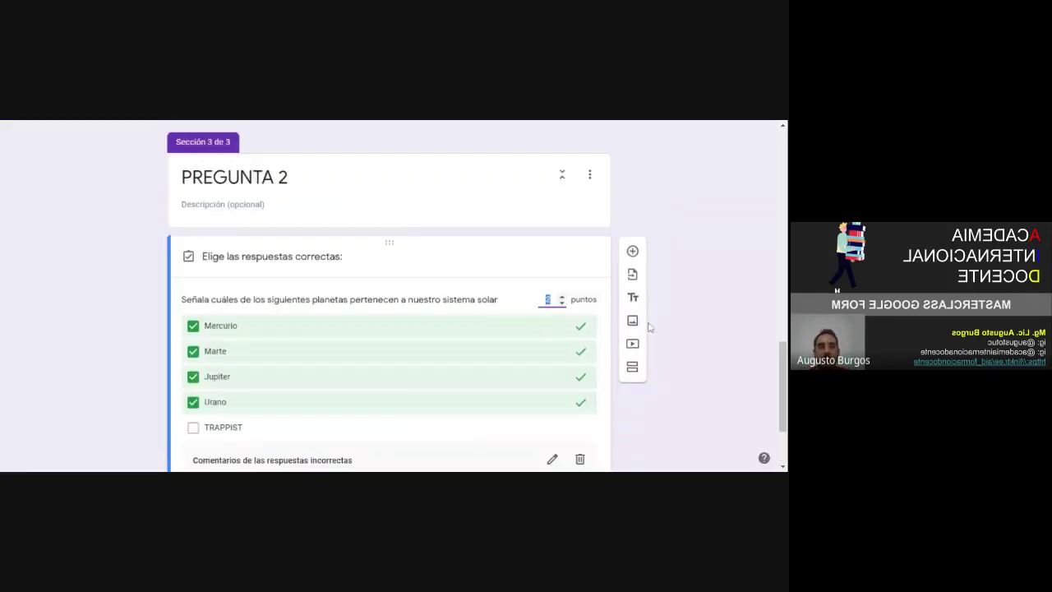
click(632, 366)
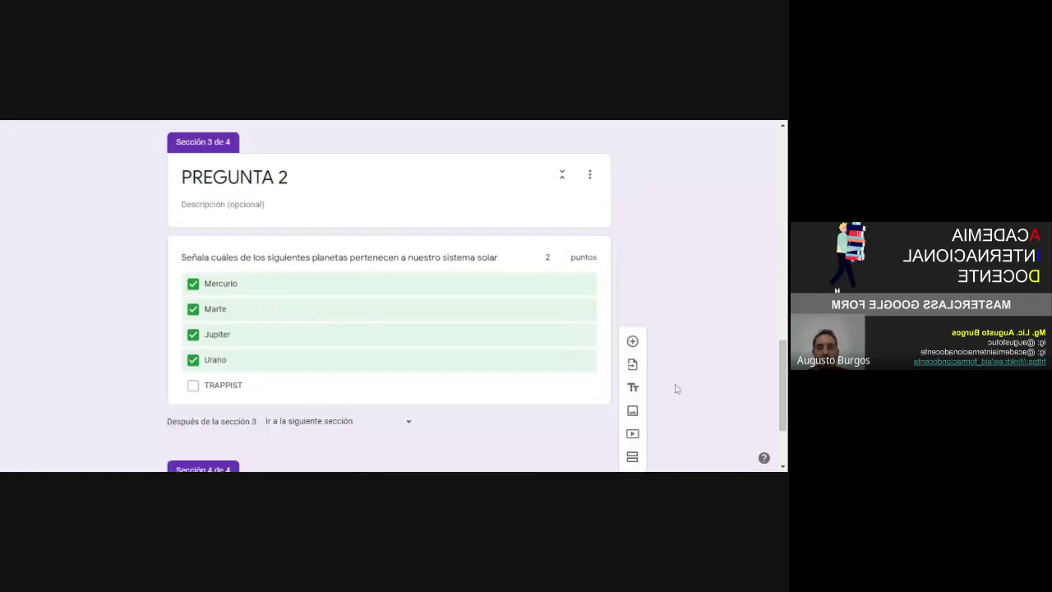
click(251, 384)
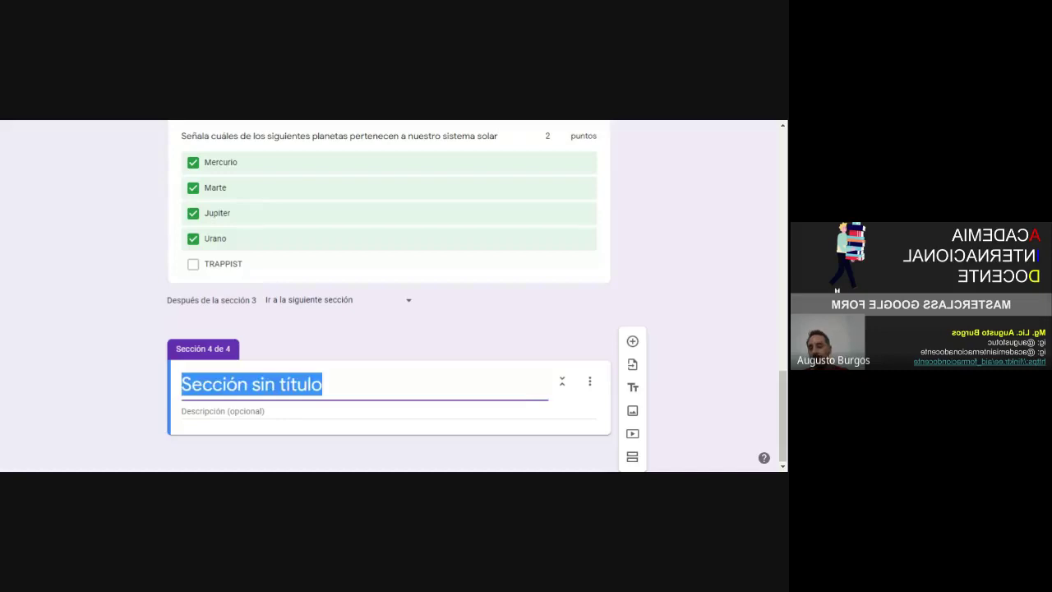
text(pregunt)
key(BackSpace)
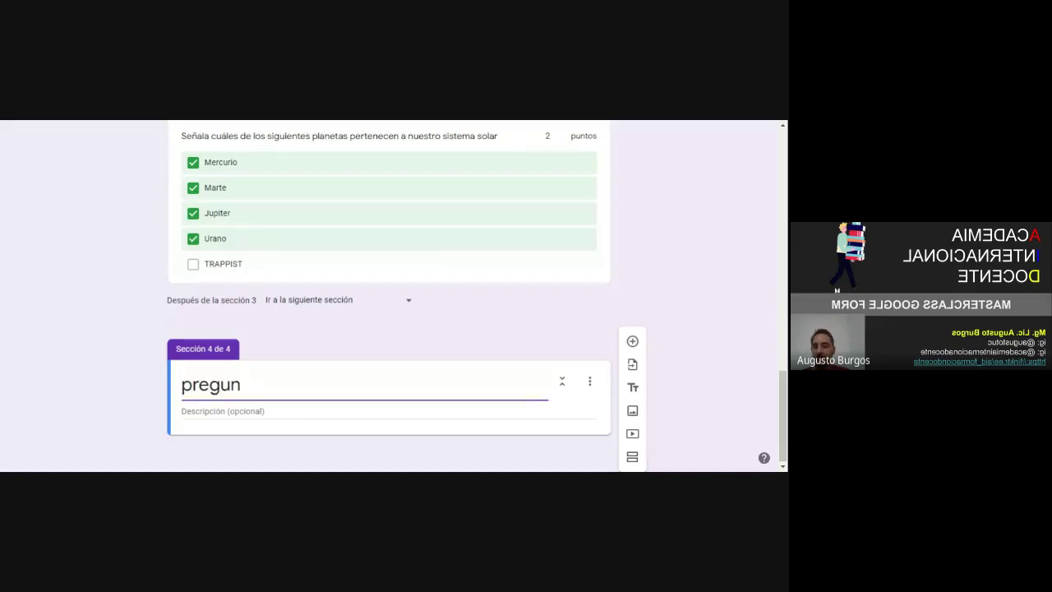
key(BackSpace)
key(BackSpace)
key(BackSpace)
key(BackSpace)
key(BackSpace)
key(BackSpace)
text(PREGUNTA 3)
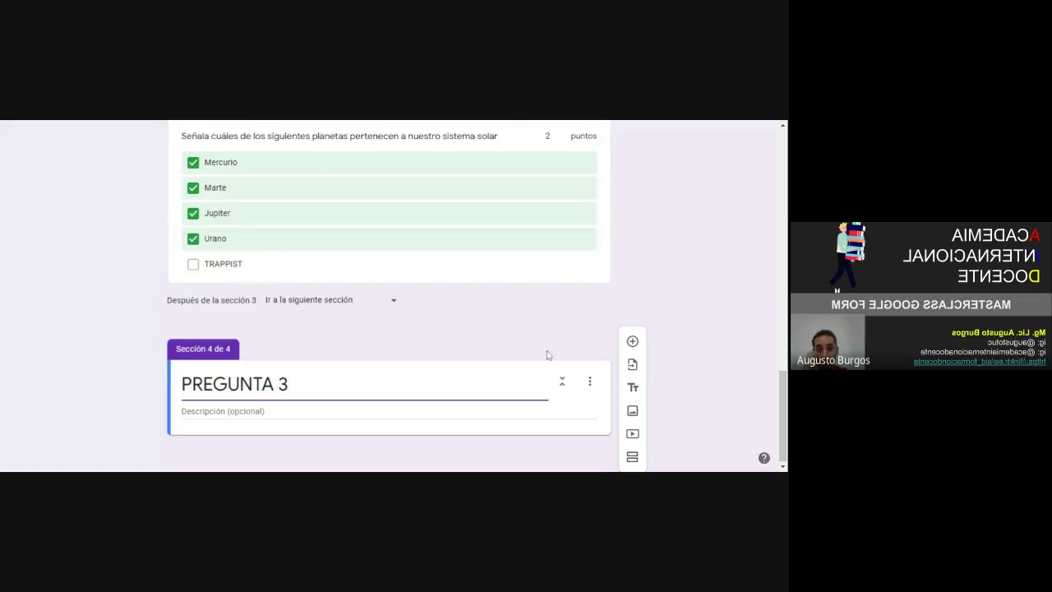
click(511, 365)
Add a paragraph (Párrafo) question to the PREGUNTA 3 section with the text "Explique cómo se forman las estrellas."
click(632, 341)
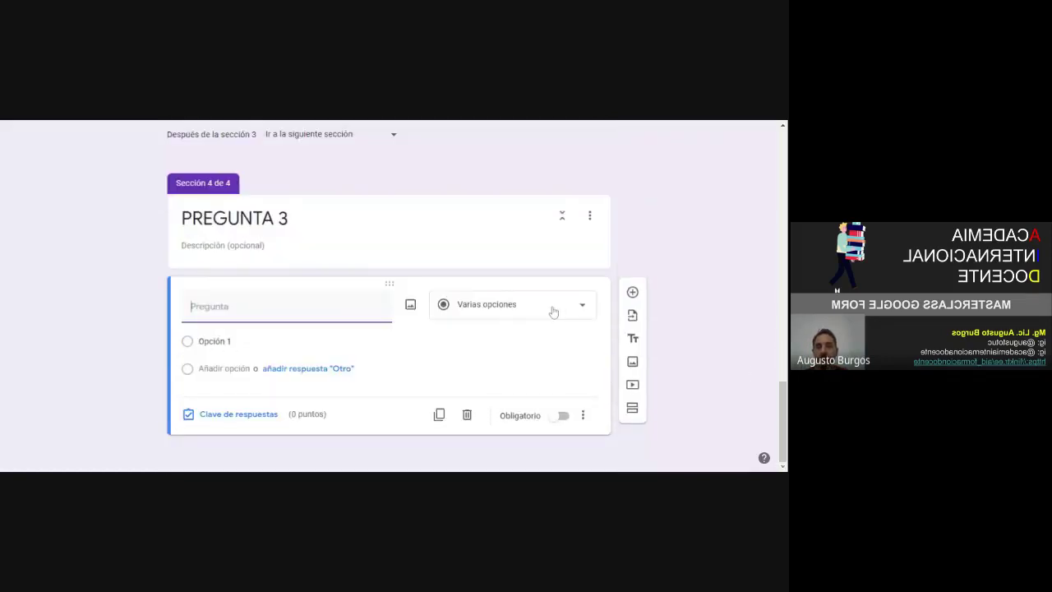
click(553, 312)
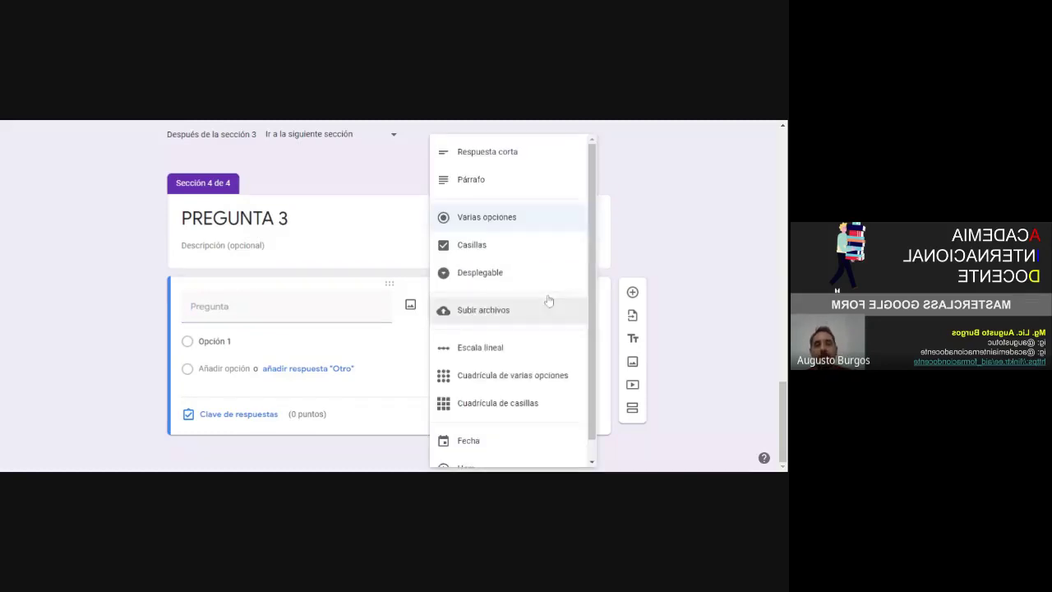
click(493, 190)
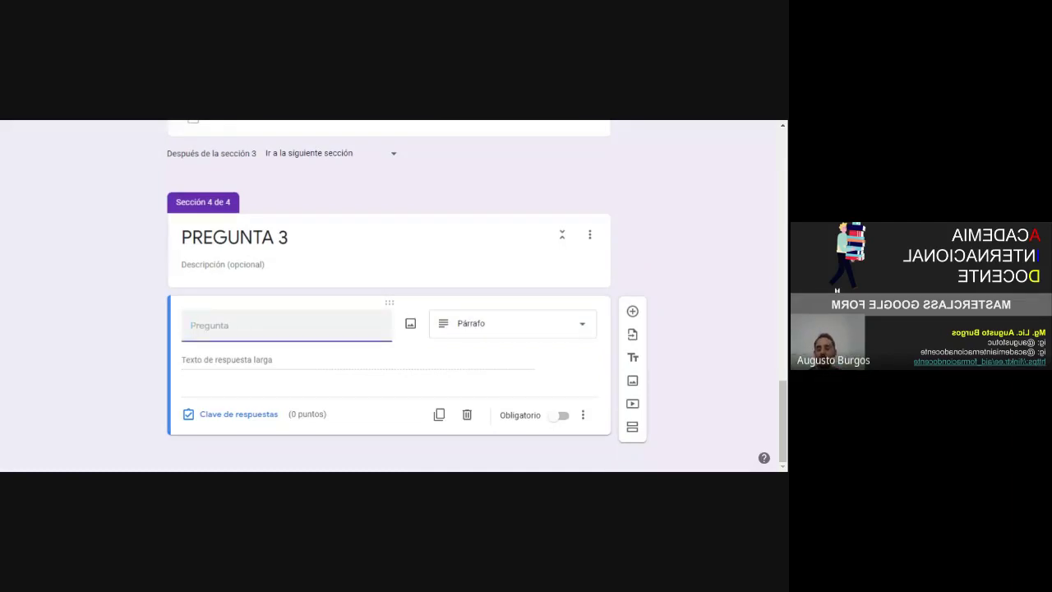
text(Exp)
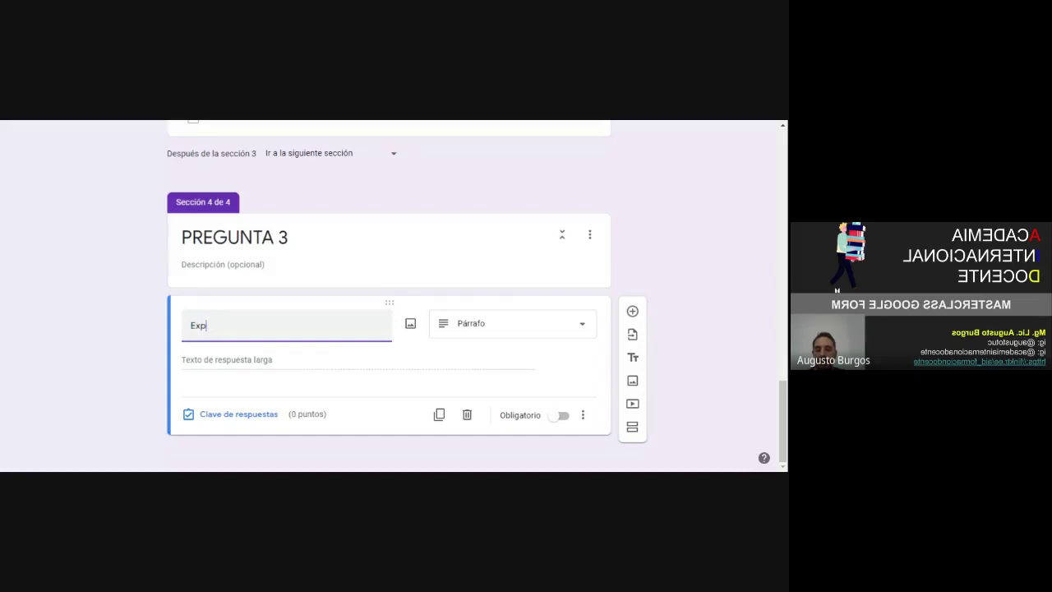
text(lique cómo se forman las estre)
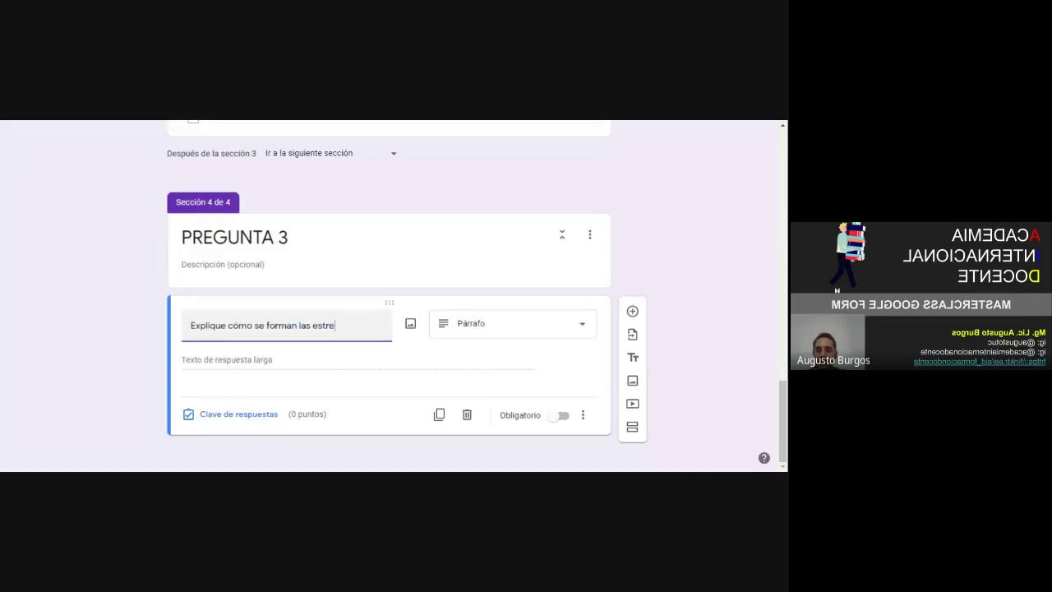
text(llas.)
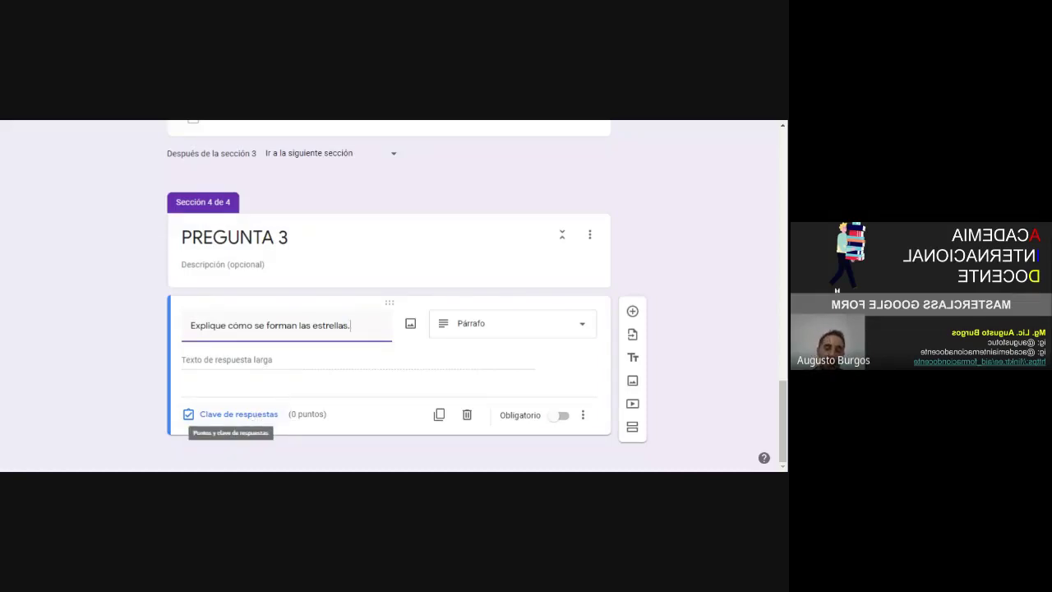
Assign 5 points to the star formation question in its answer key
click(257, 417)
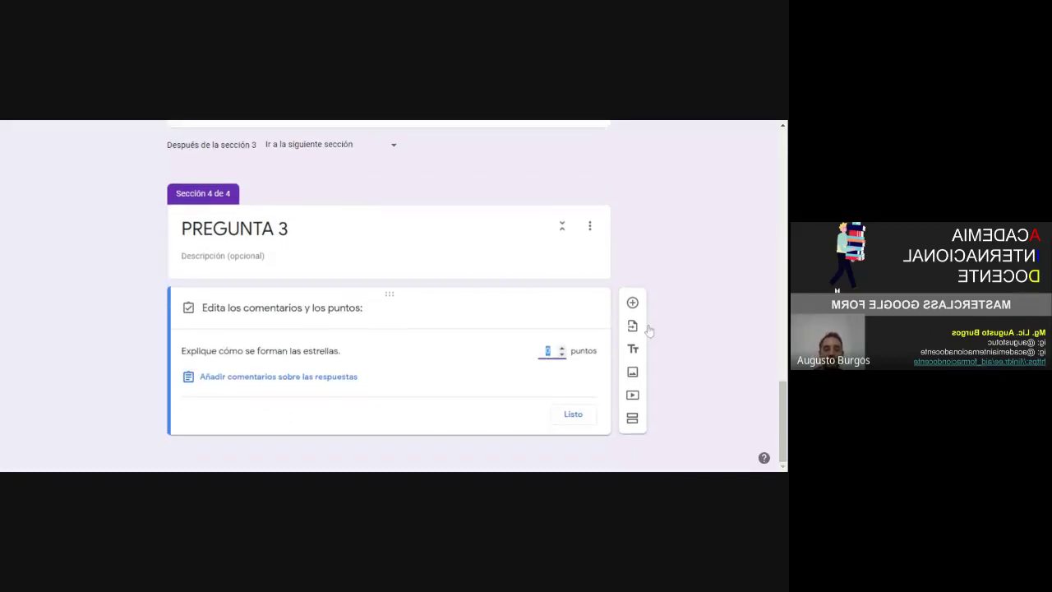
text(5)
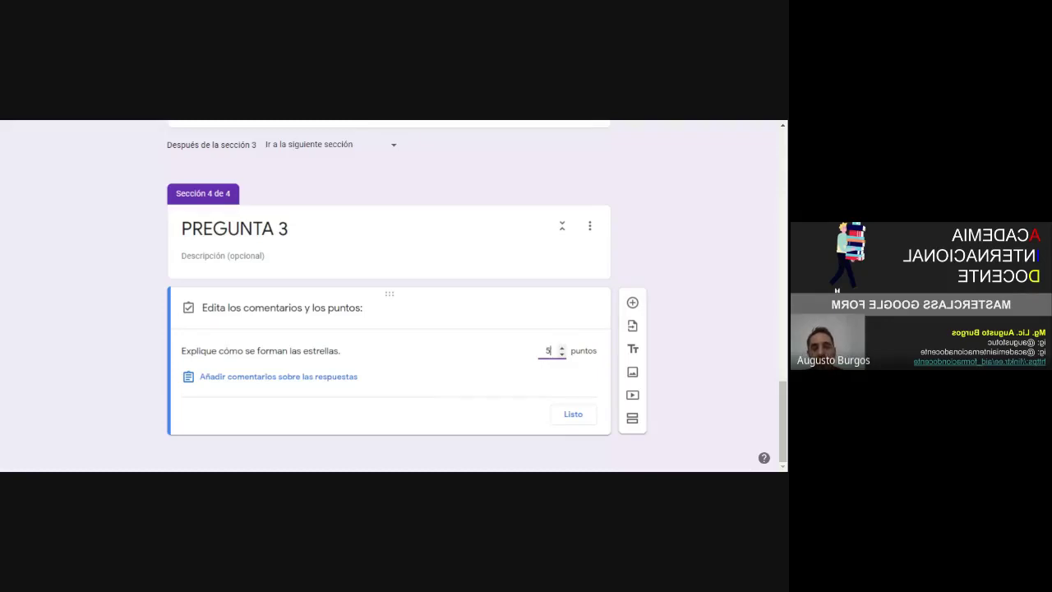
click(576, 413)
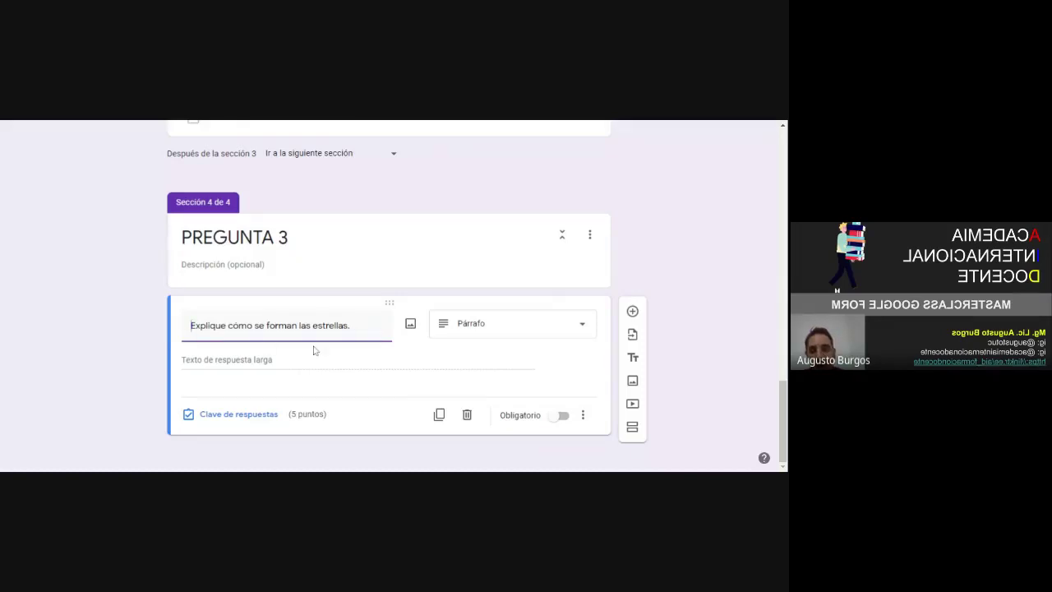
Add a new section after PREGUNTA 3 and title it "PREGUNTA 4"
click(366, 123)
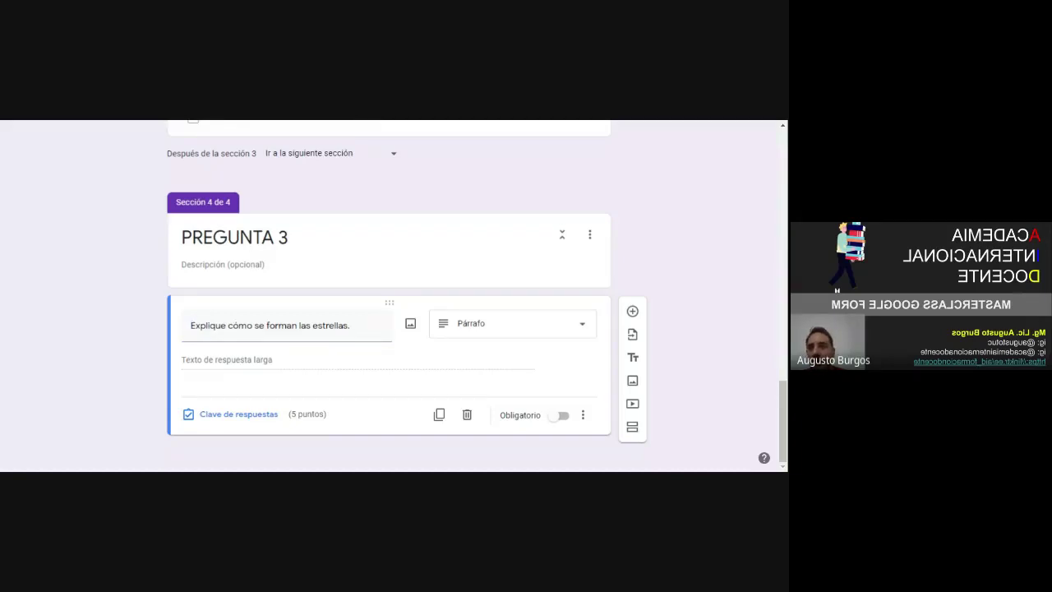
click(632, 428)
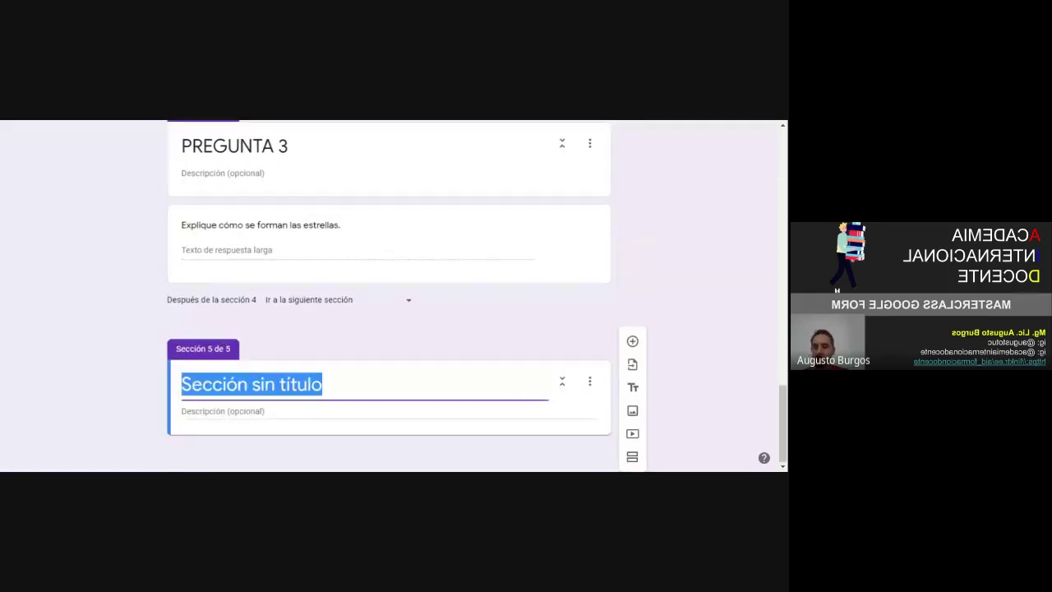
text(PREGUNTA 4)
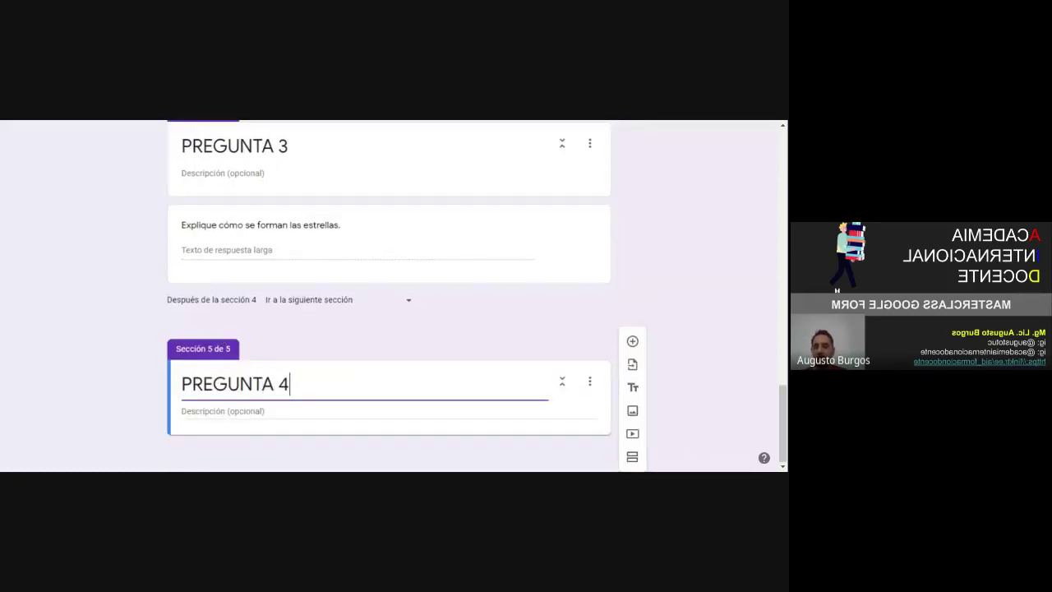
Add a file upload (Subir archivos) question to the PREGUNTA 4 section and allow respondents to upload files to Drive
click(633, 341)
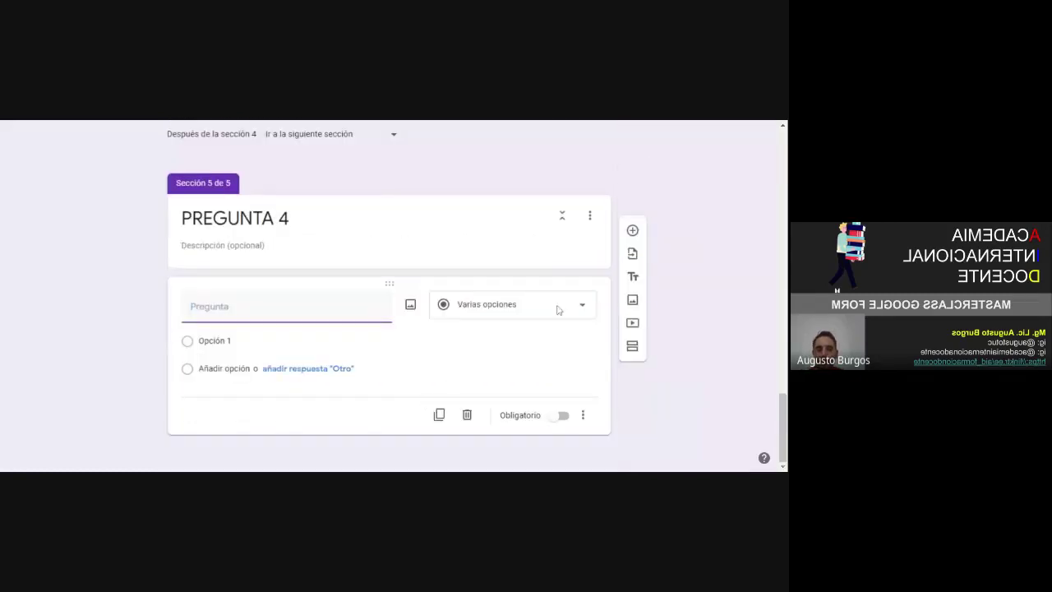
click(562, 305)
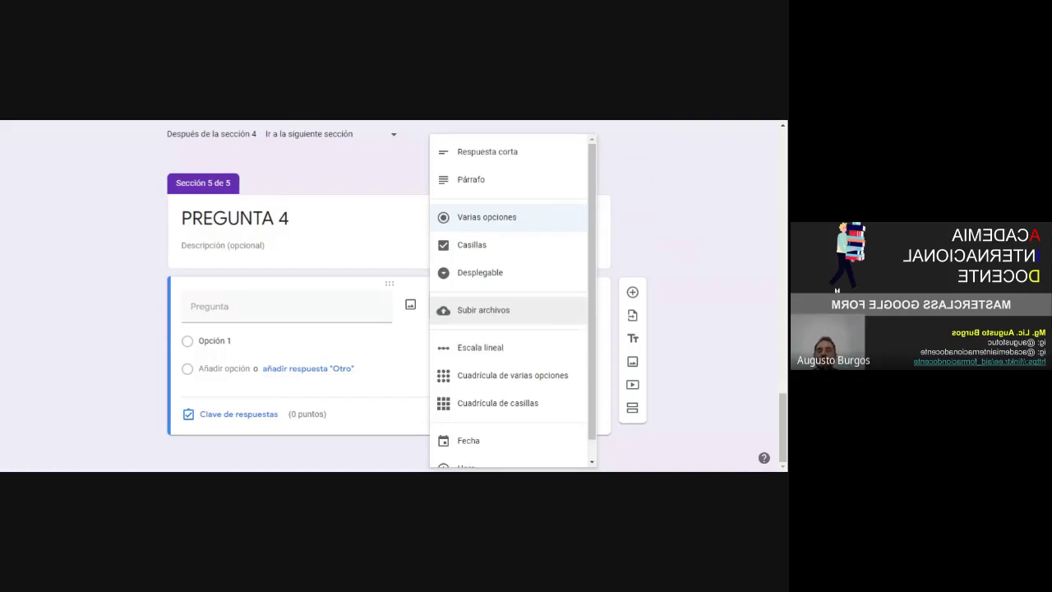
click(535, 309)
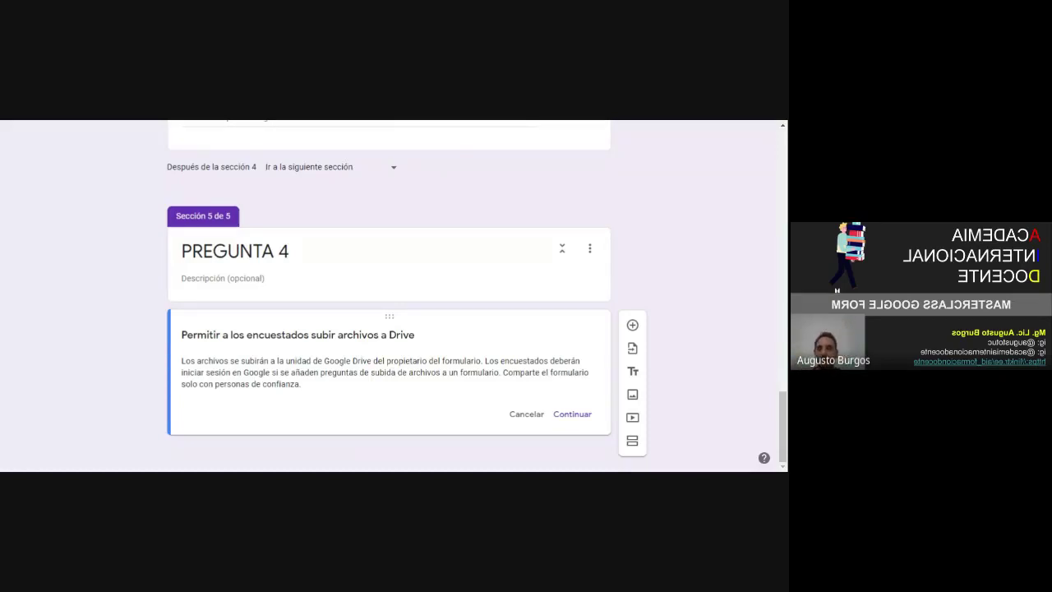
click(568, 416)
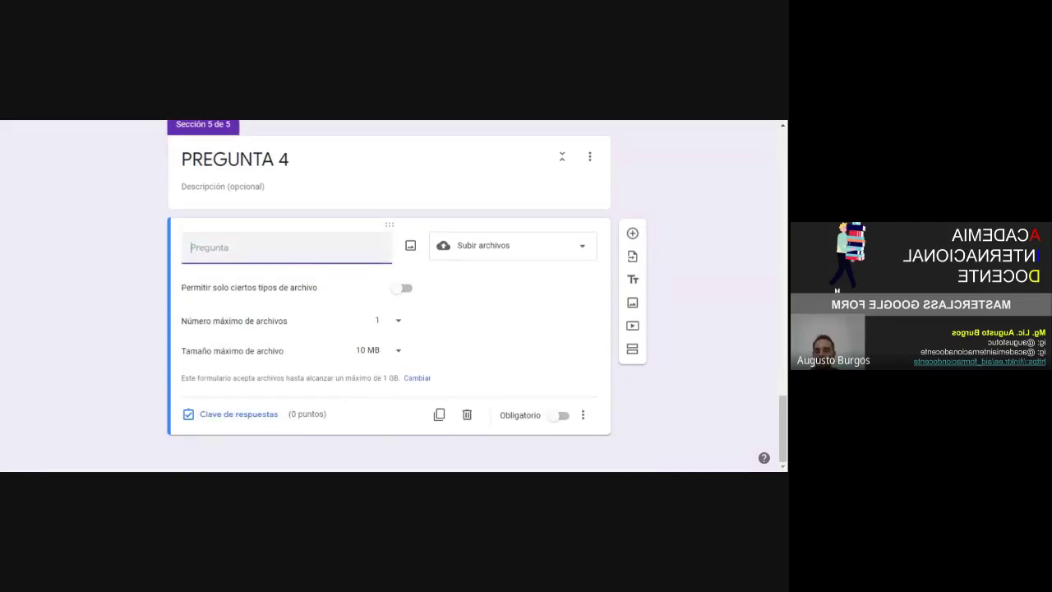
Enter the file upload question's text as "Dibuja en una hoja el sistema solar. Tomá una foto del mismo y súbelo como archivo adjunto."
text(Dibuja)
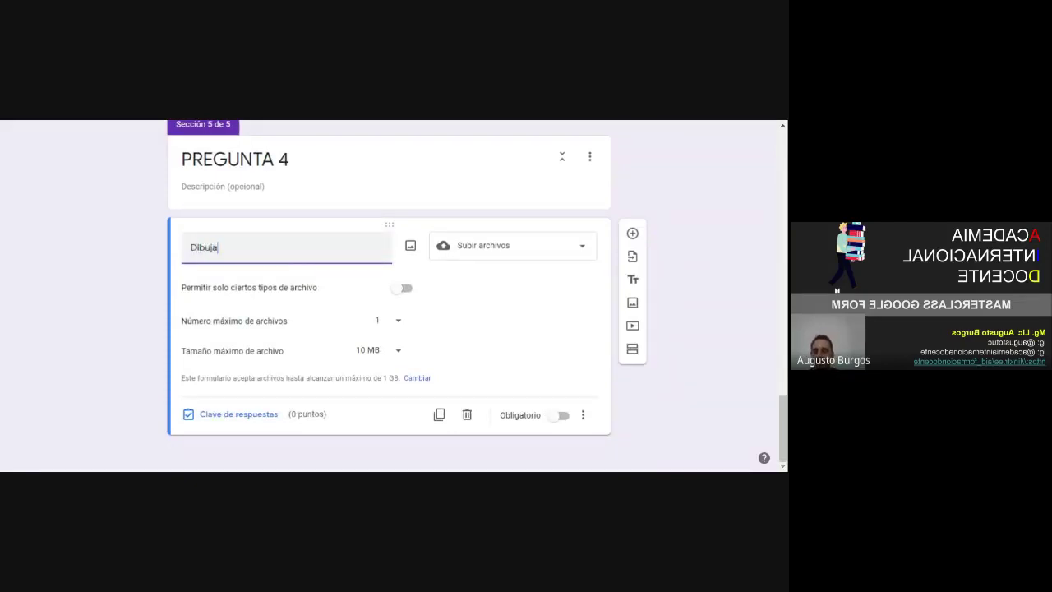
text( el sistema)
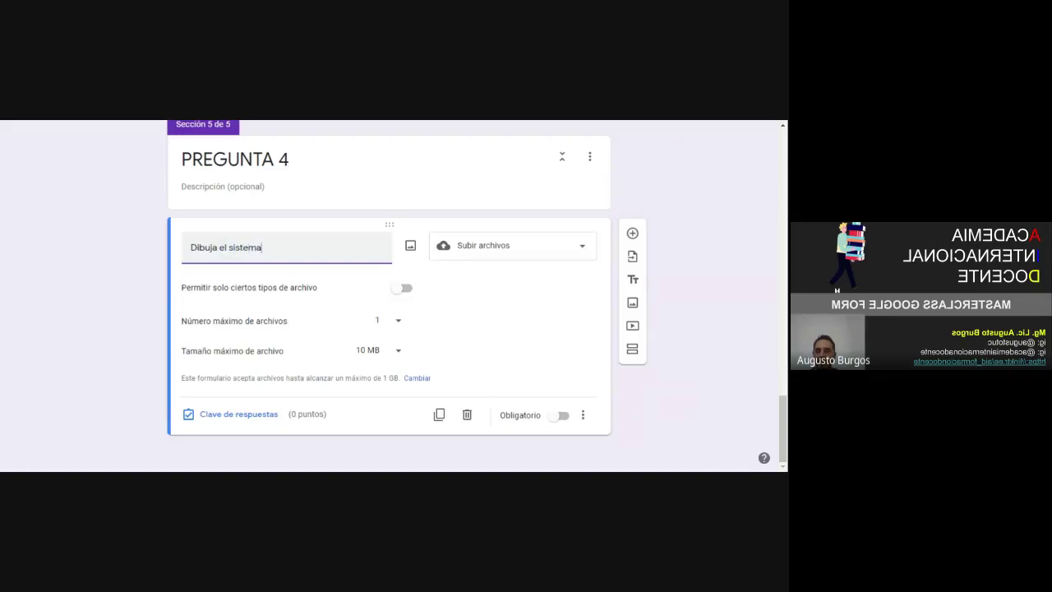
key(BackSpace)
key(BackSpace)
key(BackSpace)
key(BackSpace)
key(BackSpace)
key(BackSpace)
key(BackSpace)
key(BackSpace)
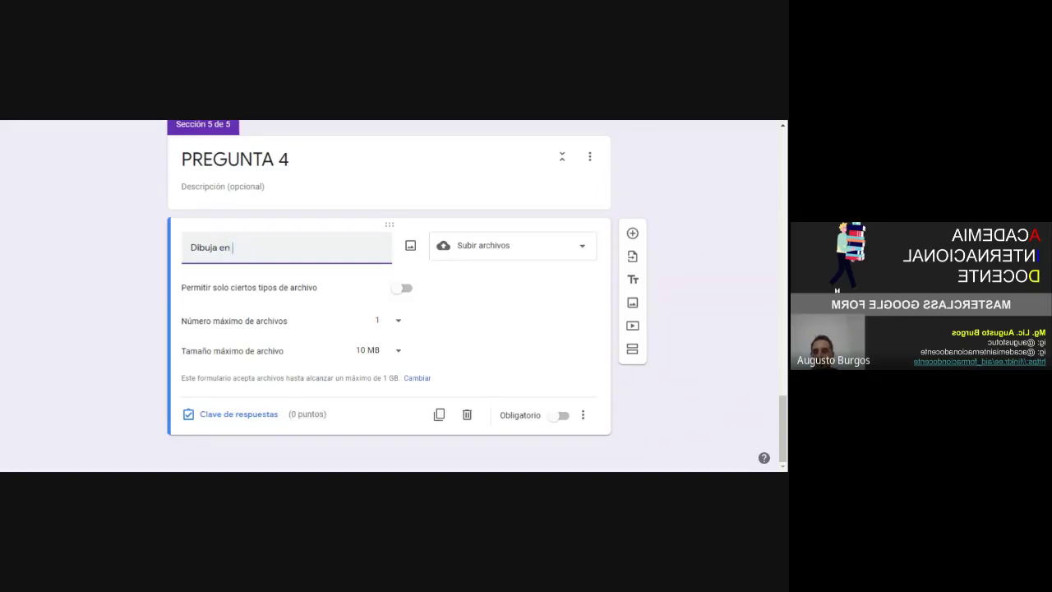
text(n una hoja el si)
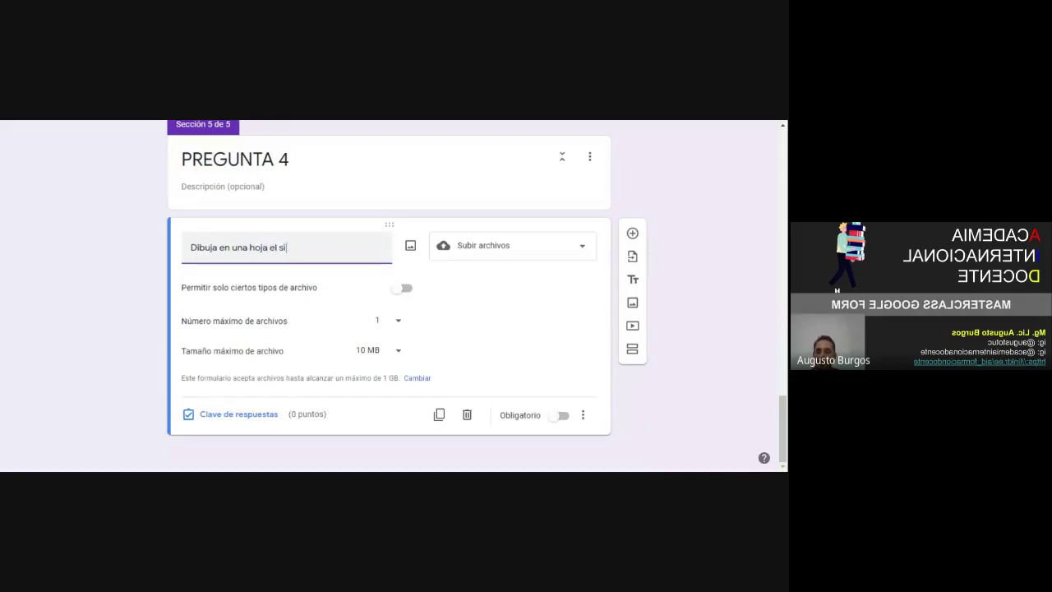
text(stema solar. Tomá una foto d)
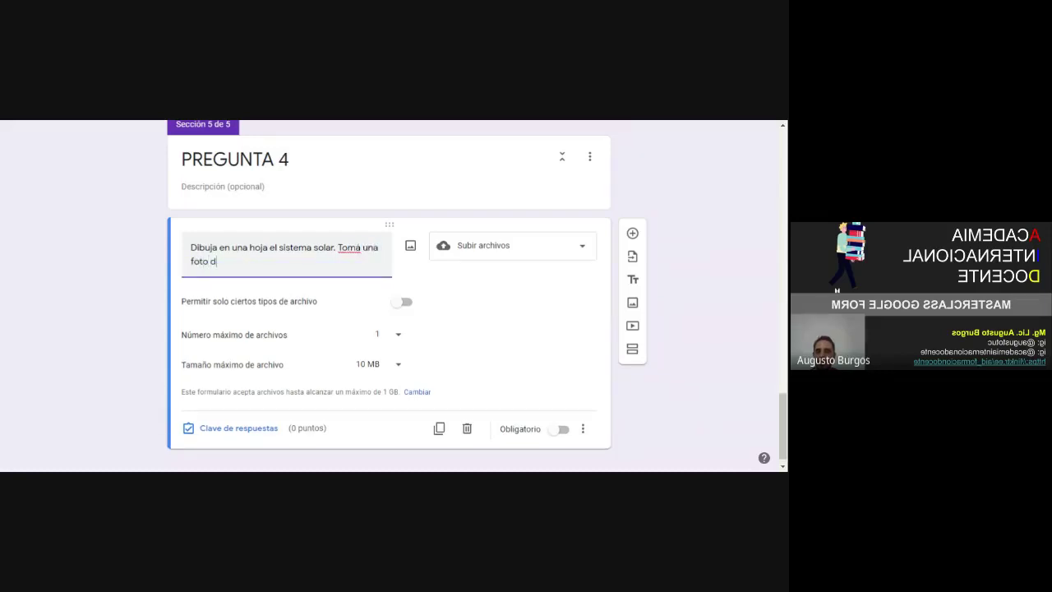
text(el mismo y súbelo como archivo)
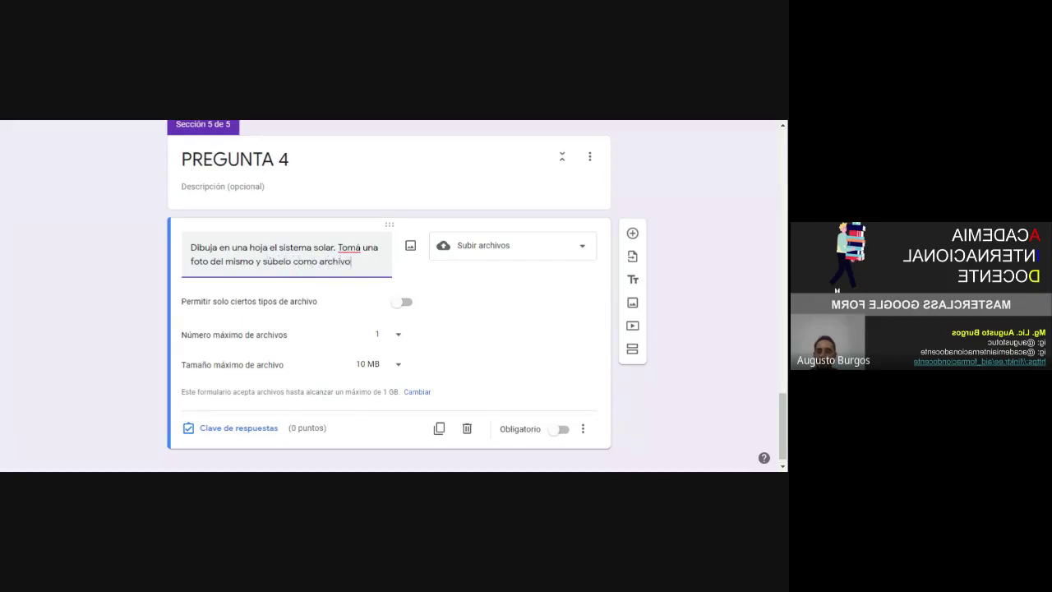
text( adjunto.)
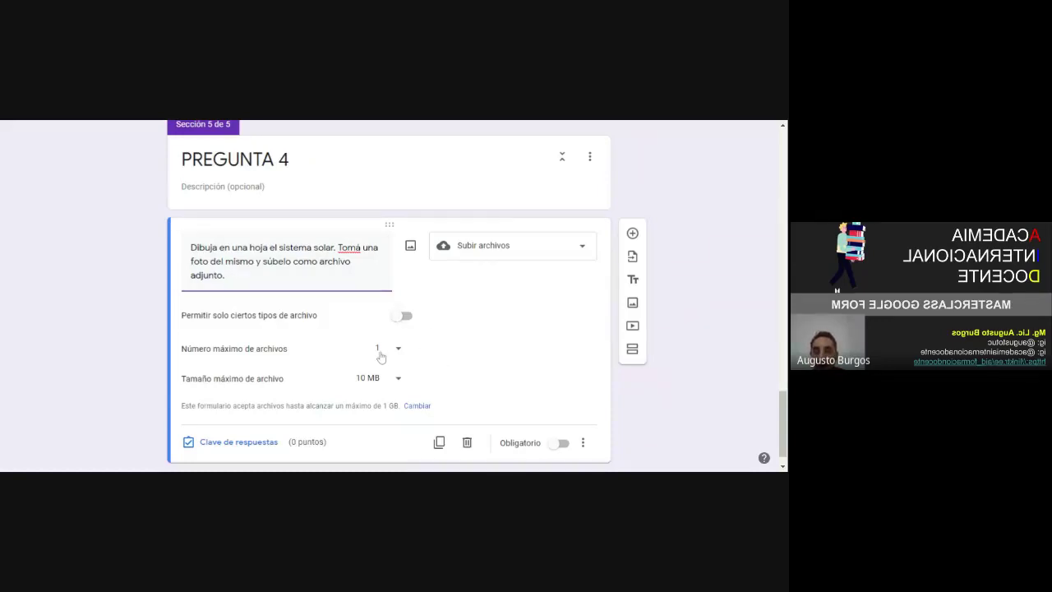
Assign 4 points to the solar system drawing question in its answer key
scroll(380, 355, down, 1)
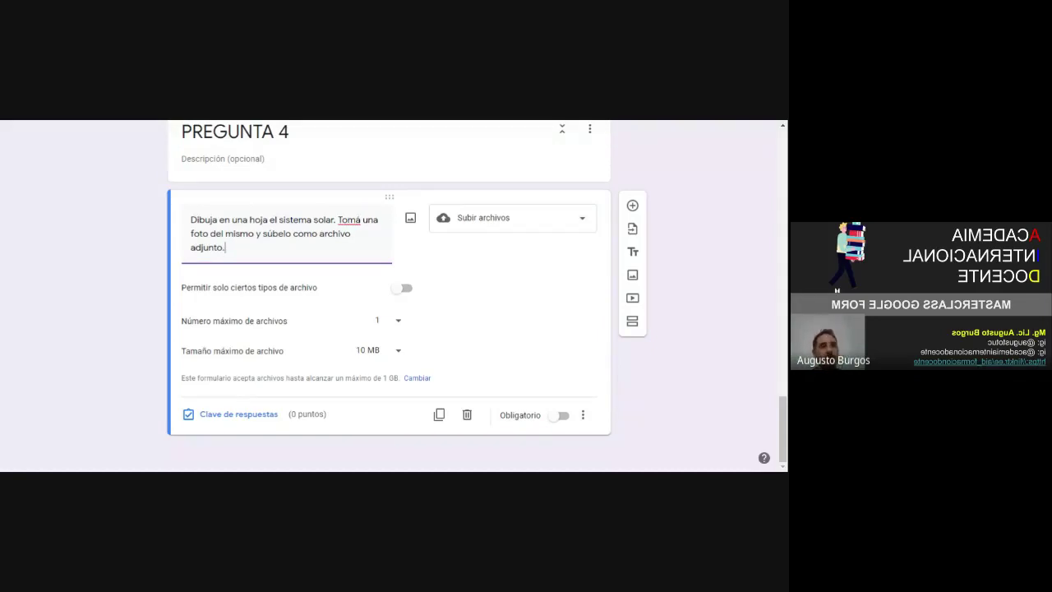
click(274, 416)
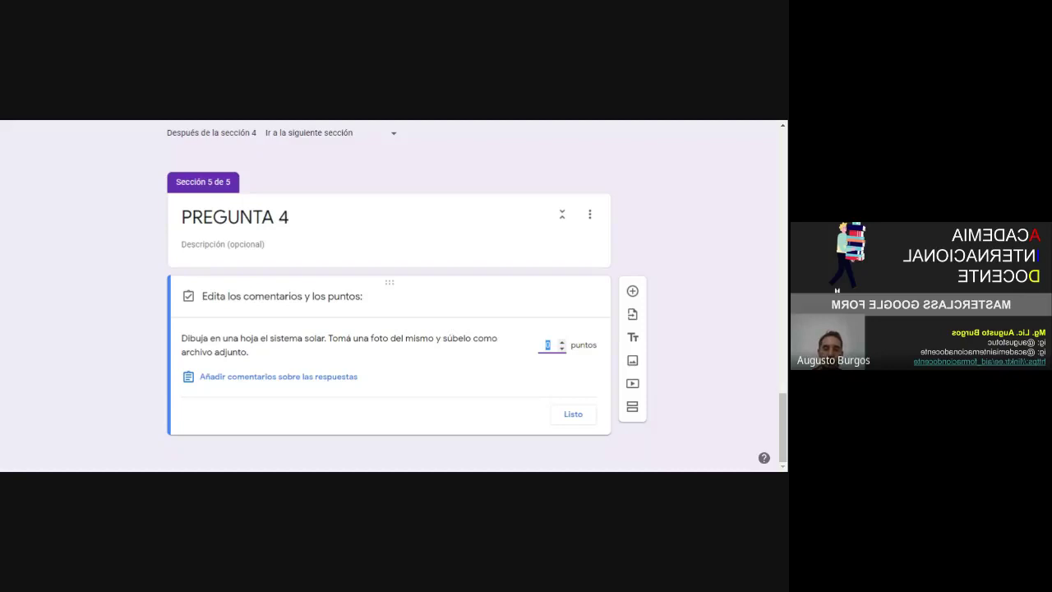
text(4)
click(759, 368)
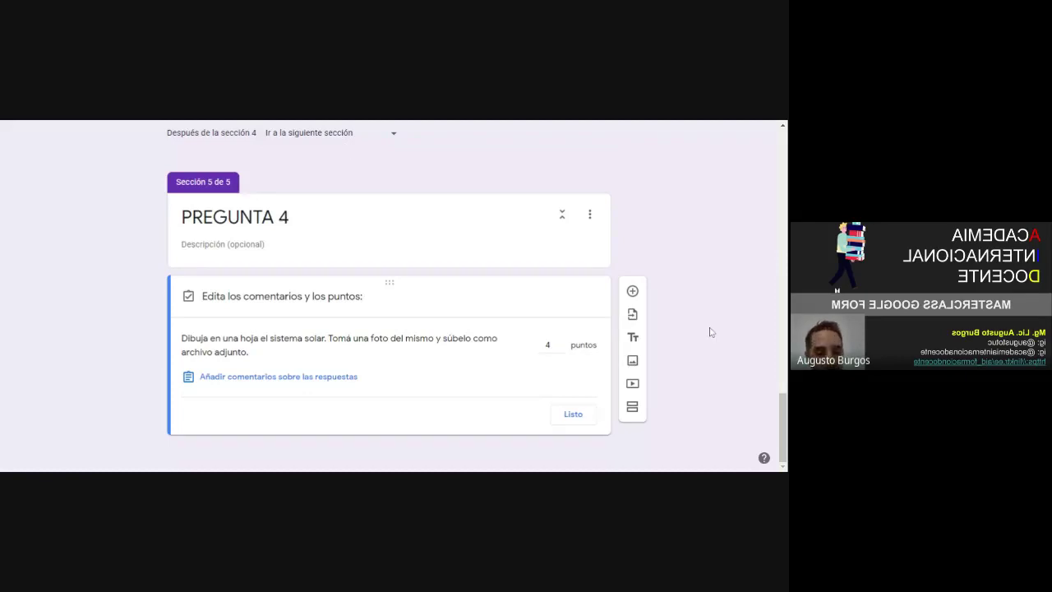
click(579, 414)
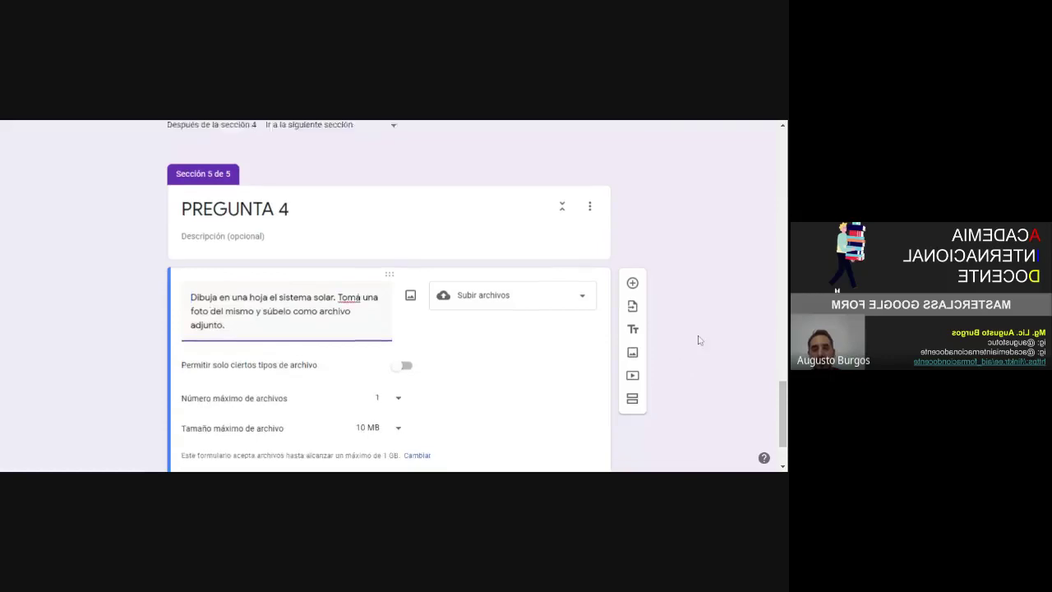
Add a new section after PREGUNTA 4 and title it "PREGUNTA 5"
scroll(695, 329, down, 1)
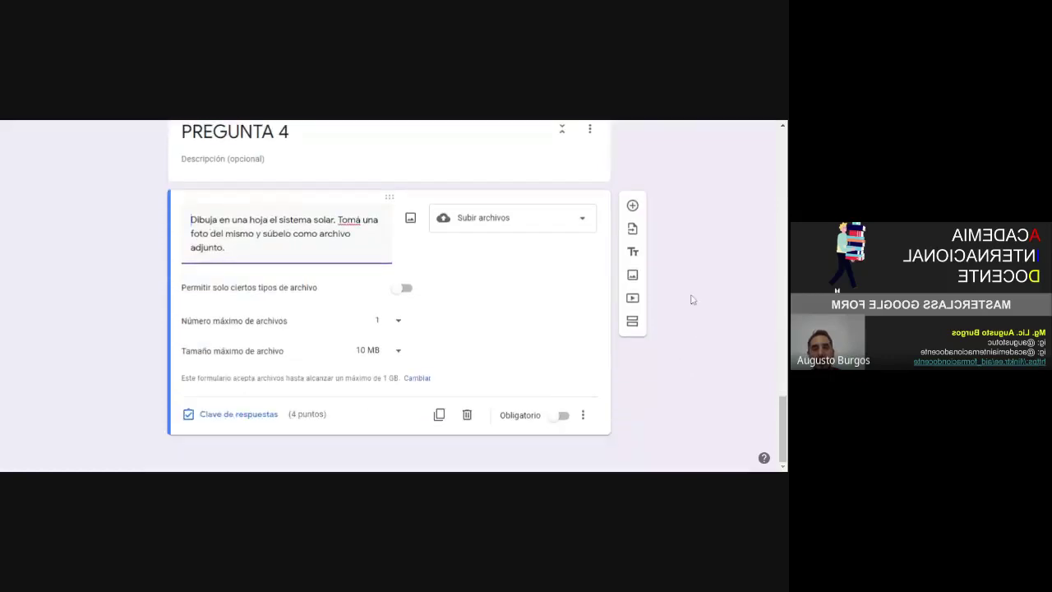
click(629, 329)
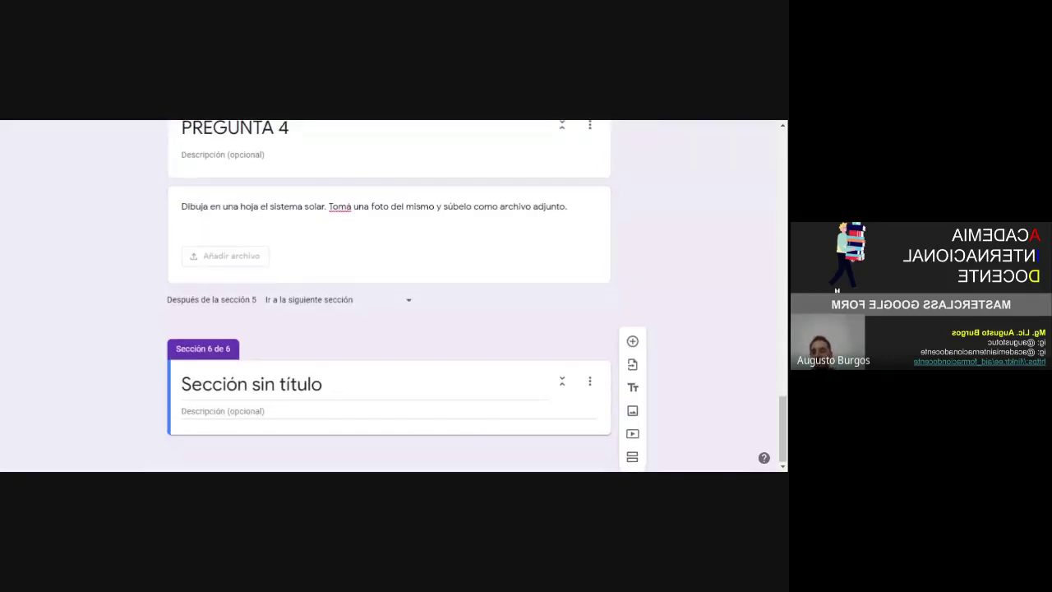
text(PREGUNTA 5)
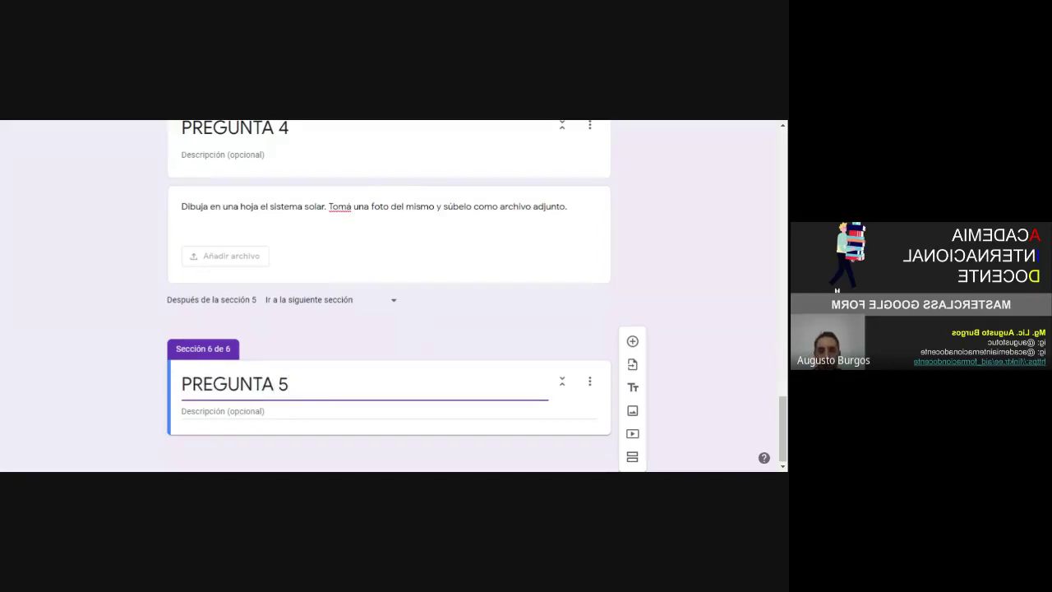
Add a multiple choice grid (Cuadrícula de varias opciones) question to the PREGUNTA 5 section with the text "Selecciona las definiciones correctas"
click(633, 342)
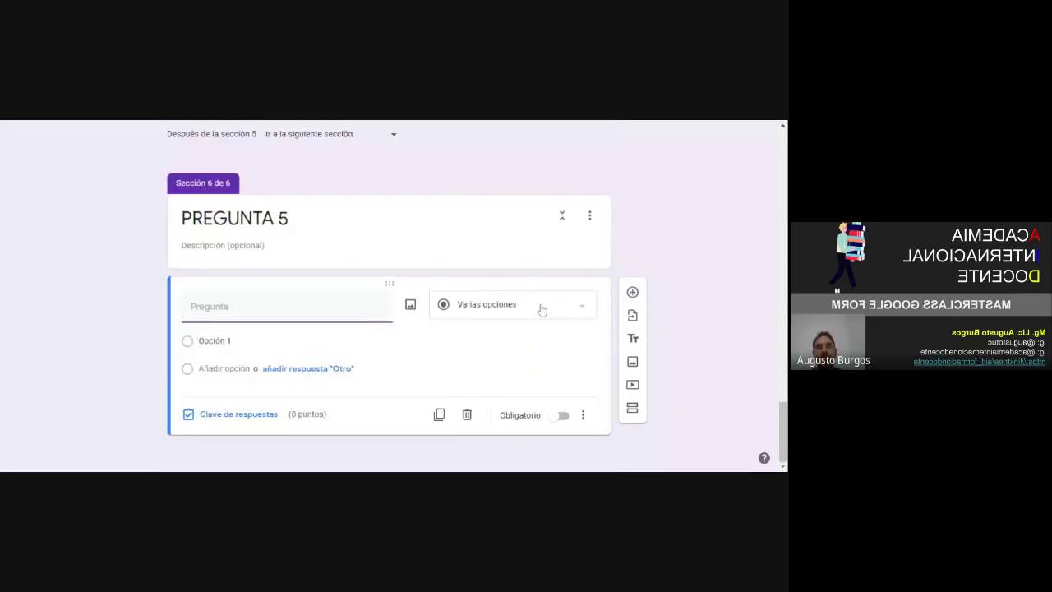
click(541, 309)
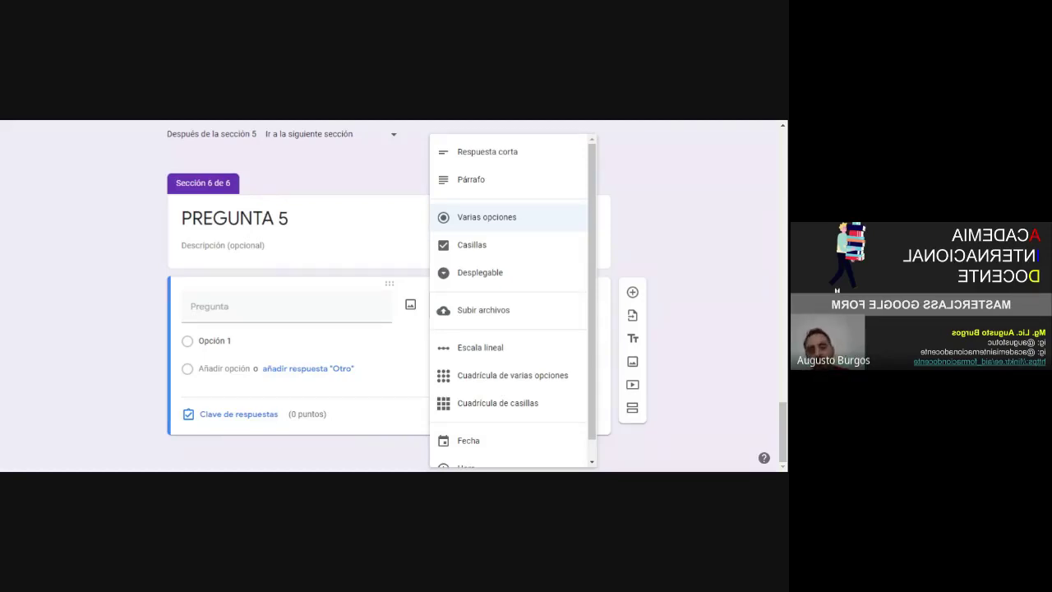
click(534, 377)
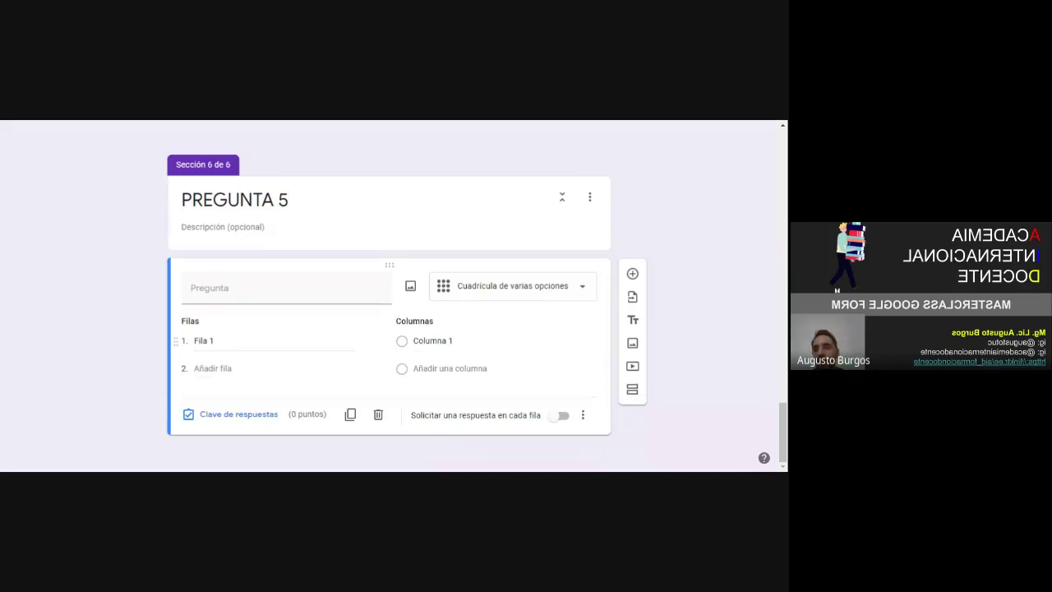
click(204, 342)
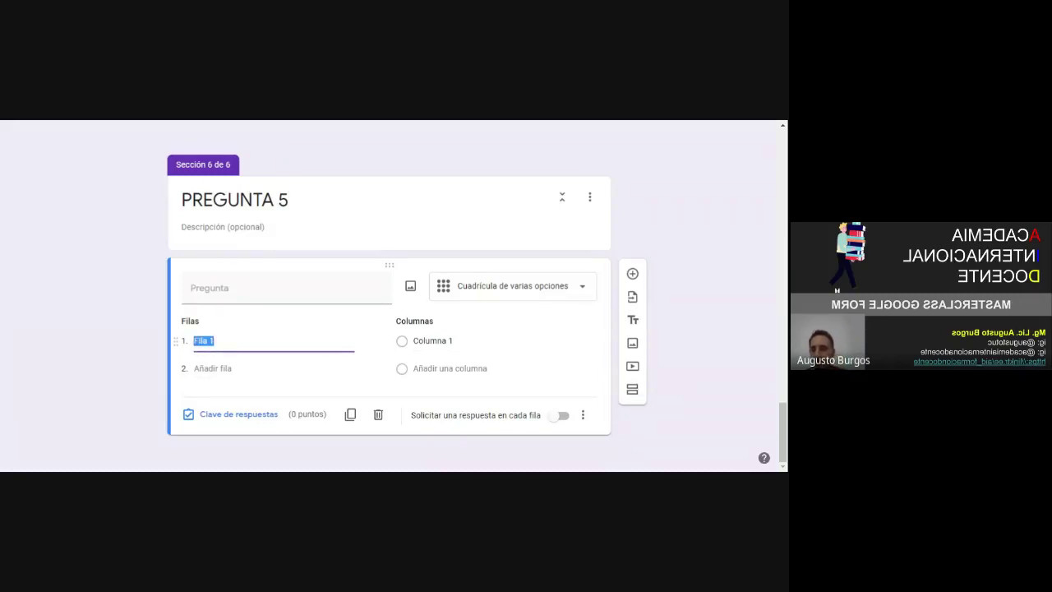
click(294, 283)
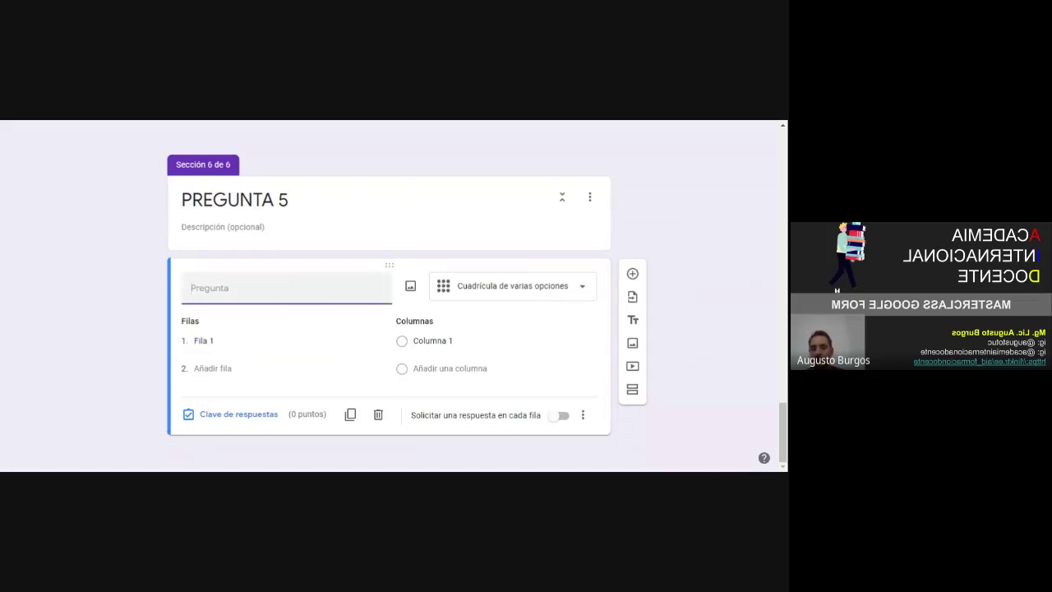
text(Selecciona)
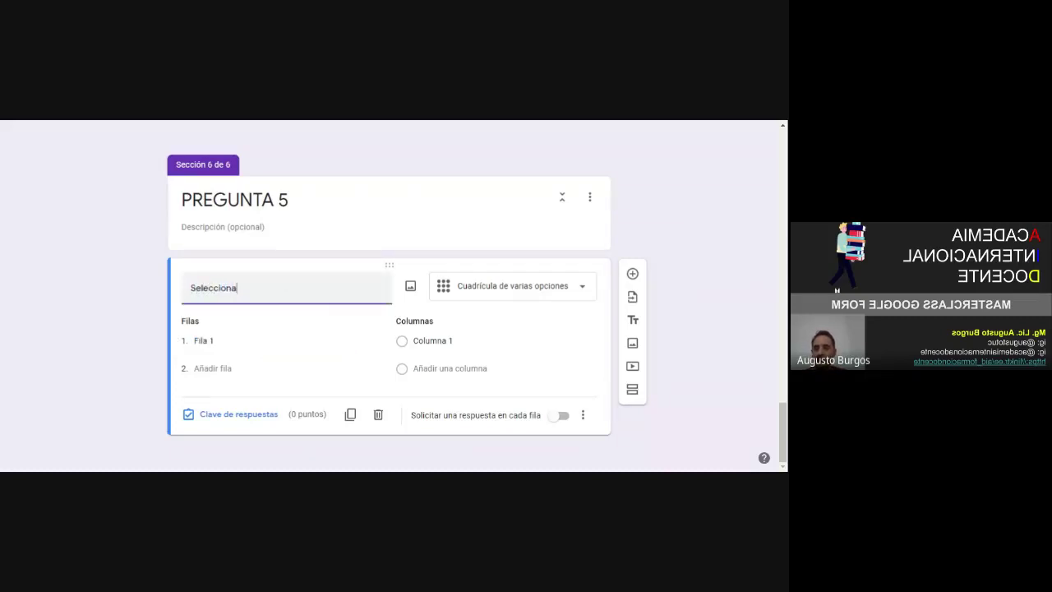
text( las def)
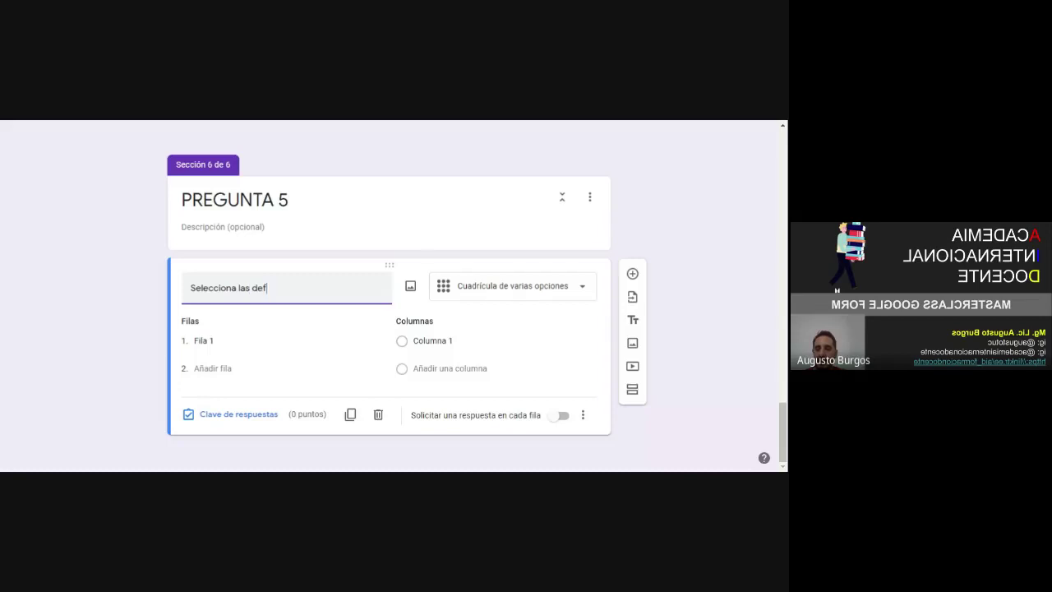
text(iniciones correctas)
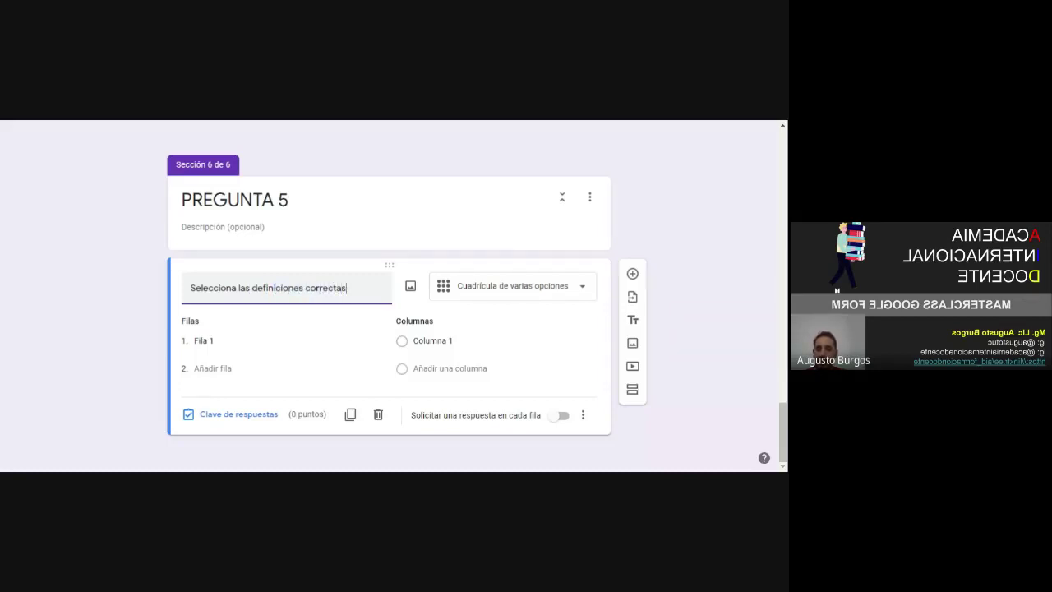
Fill the grid question's rows with "ESTRELLA", "PLANETA" and "PLANETOIDE"
click(216, 341)
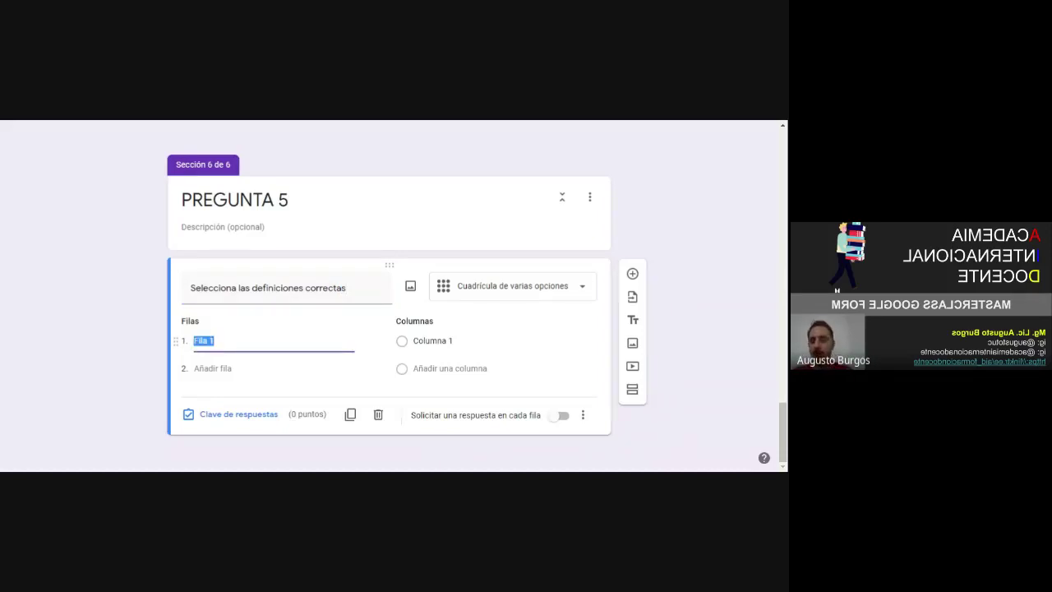
text(ESTREK)
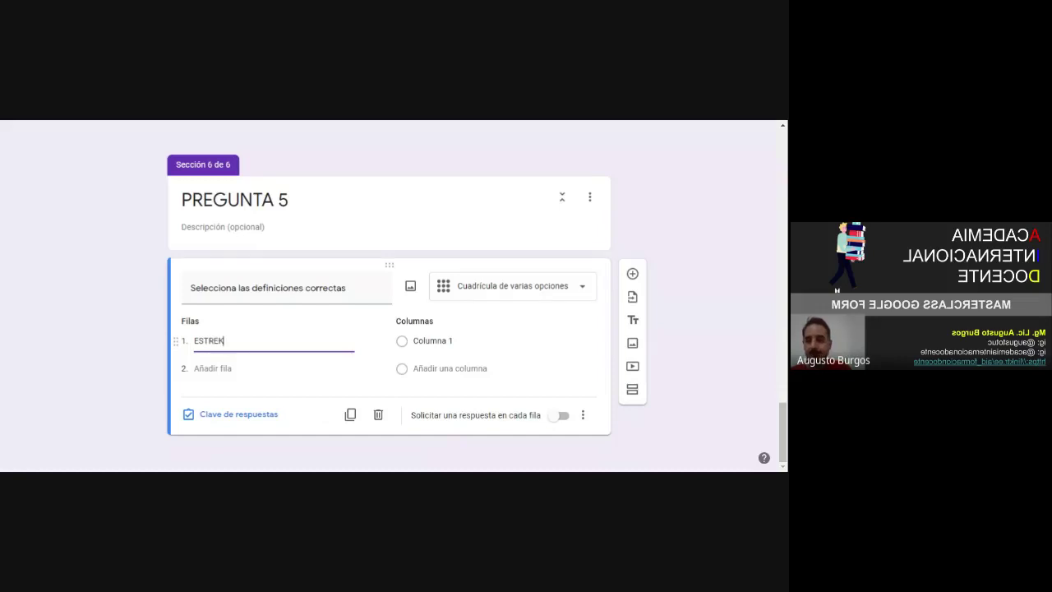
key(BackSpace)
text(LLA)
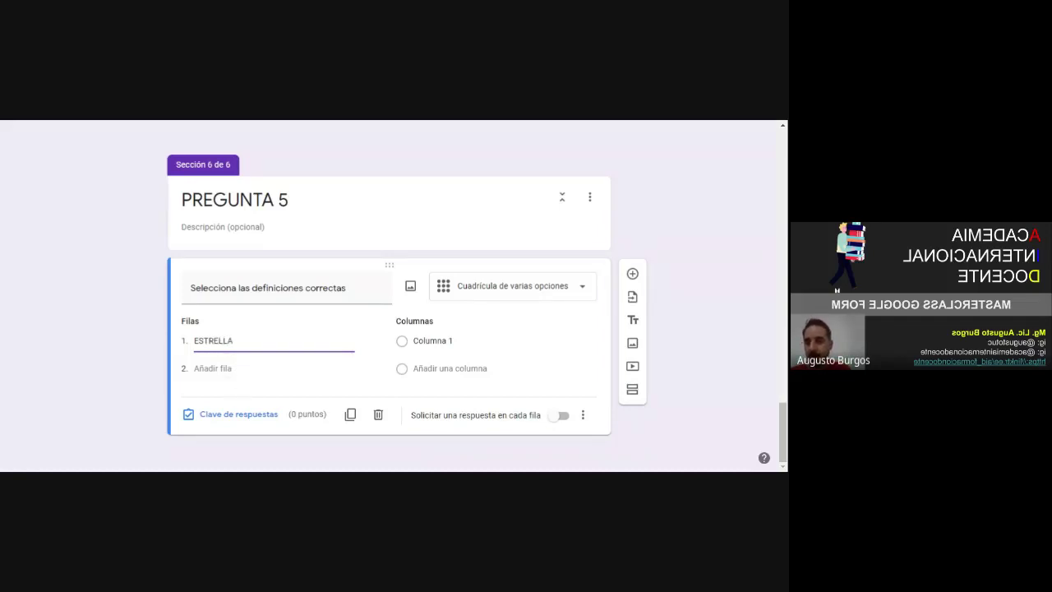
click(213, 369)
text(PLANETA)
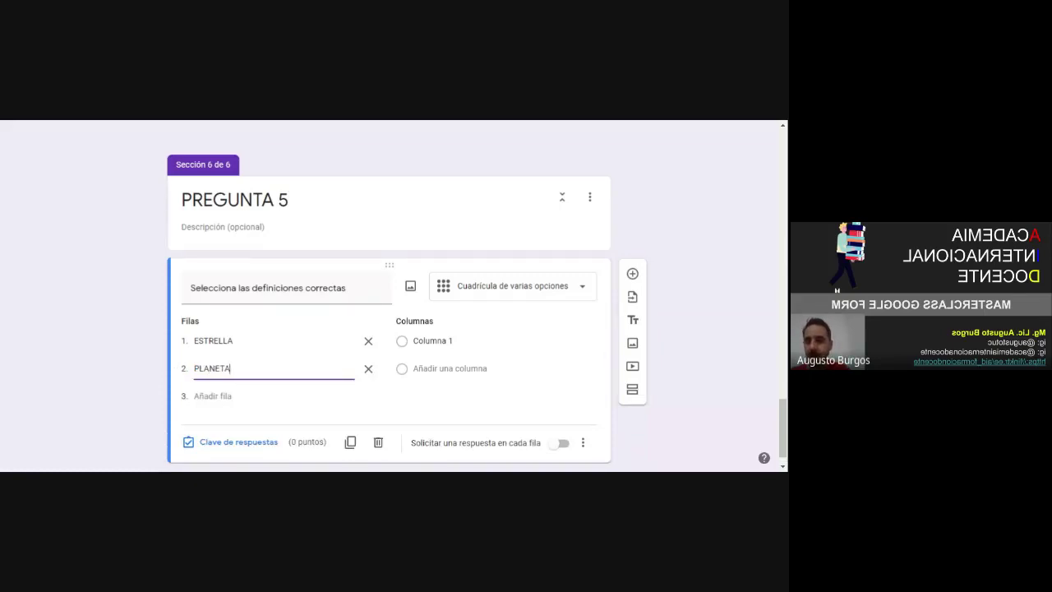
click(211, 396)
text(PLANE)
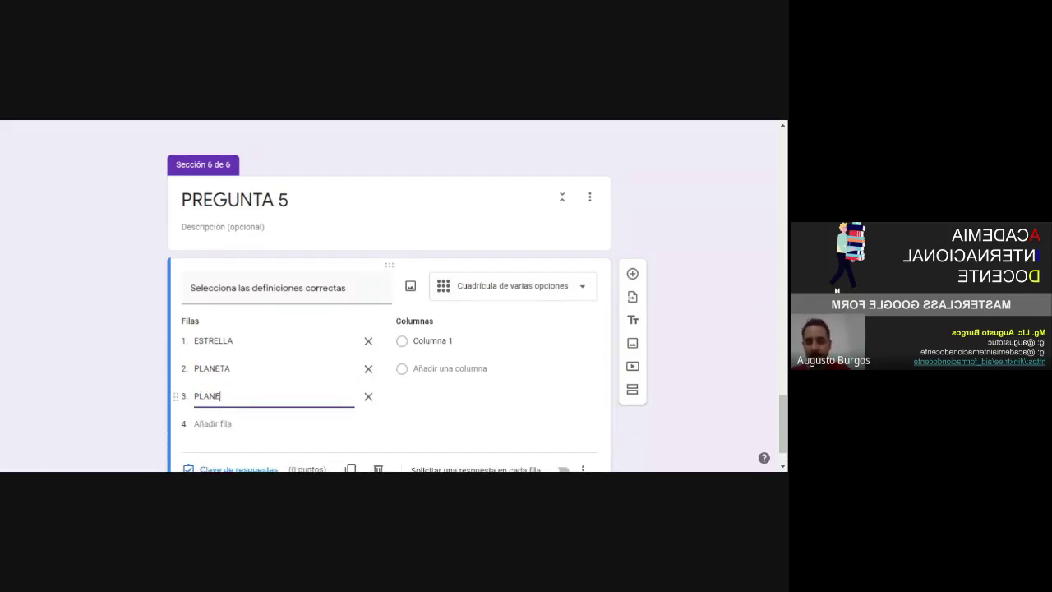
text(TOIDE)
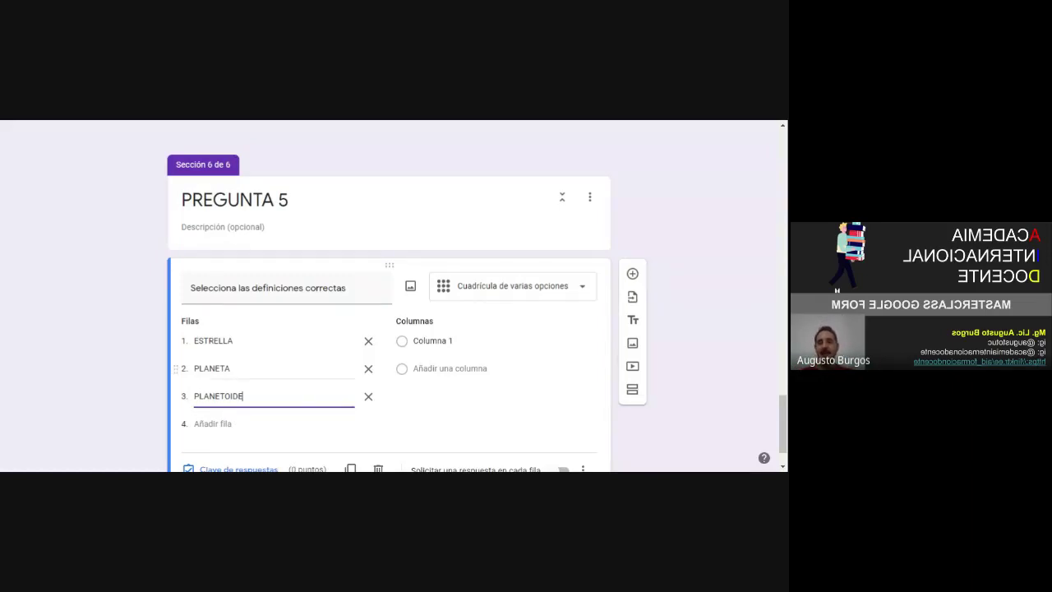
Fill the grid question's columns with "DEFINI-ESTRELLA", "DEFINI.PLANETA" and "DEFINI.PLANETOIDE"
click(432, 340)
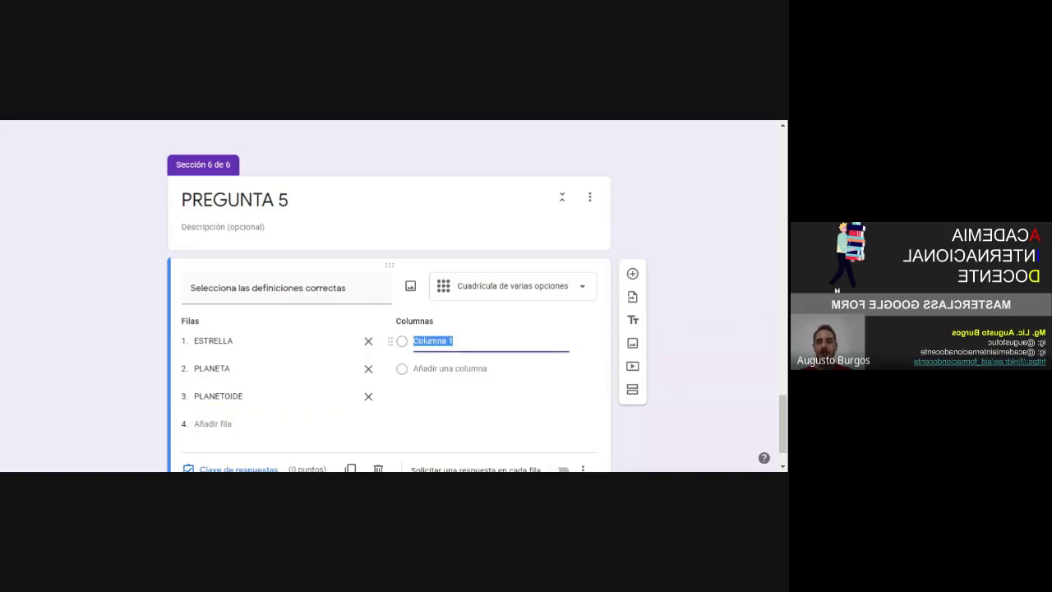
text(DEFINI)
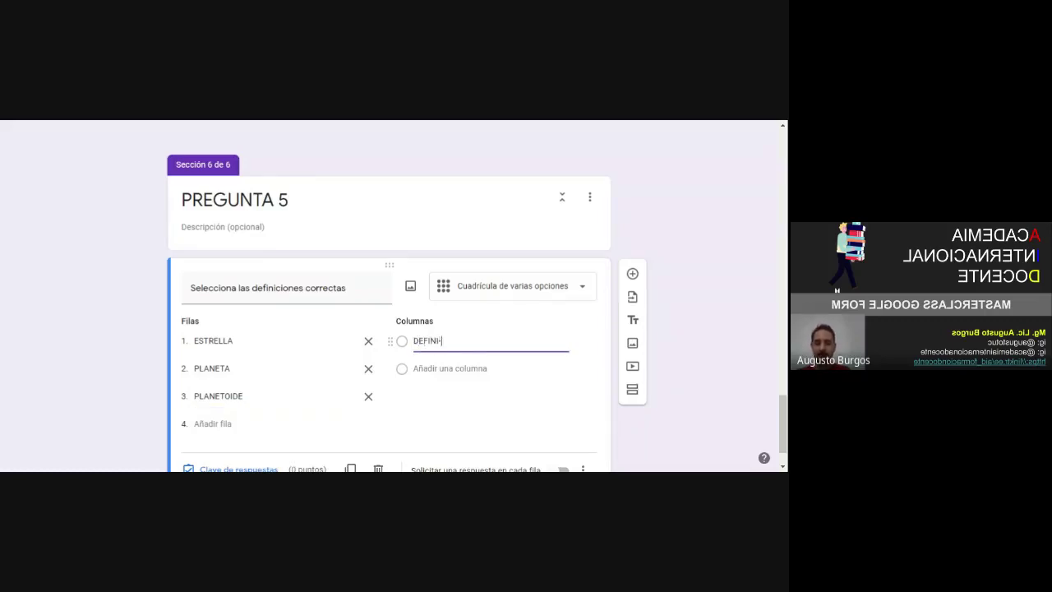
text(-ESTRELLA)
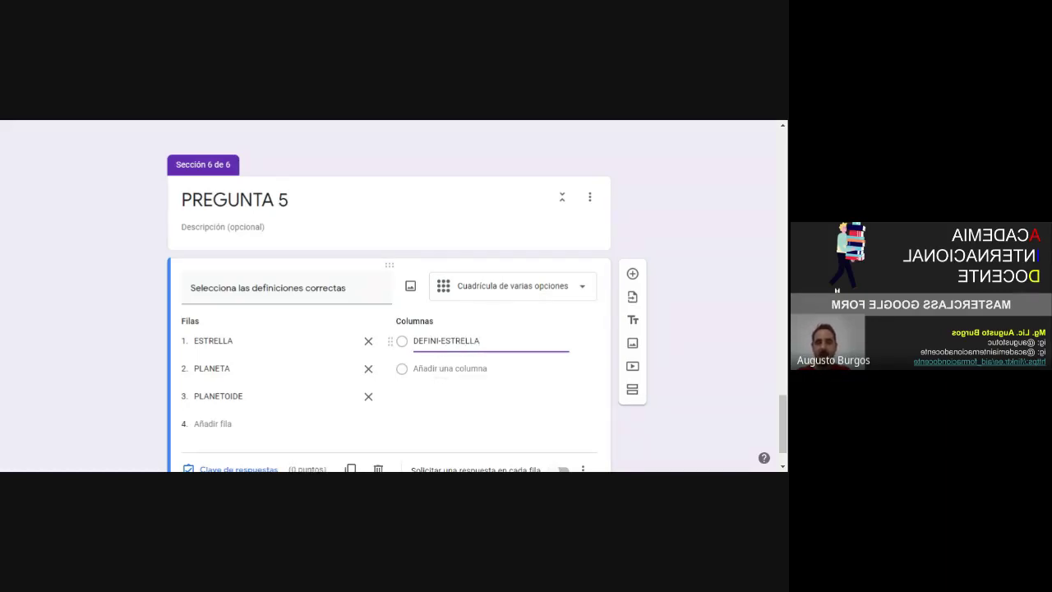
click(449, 368)
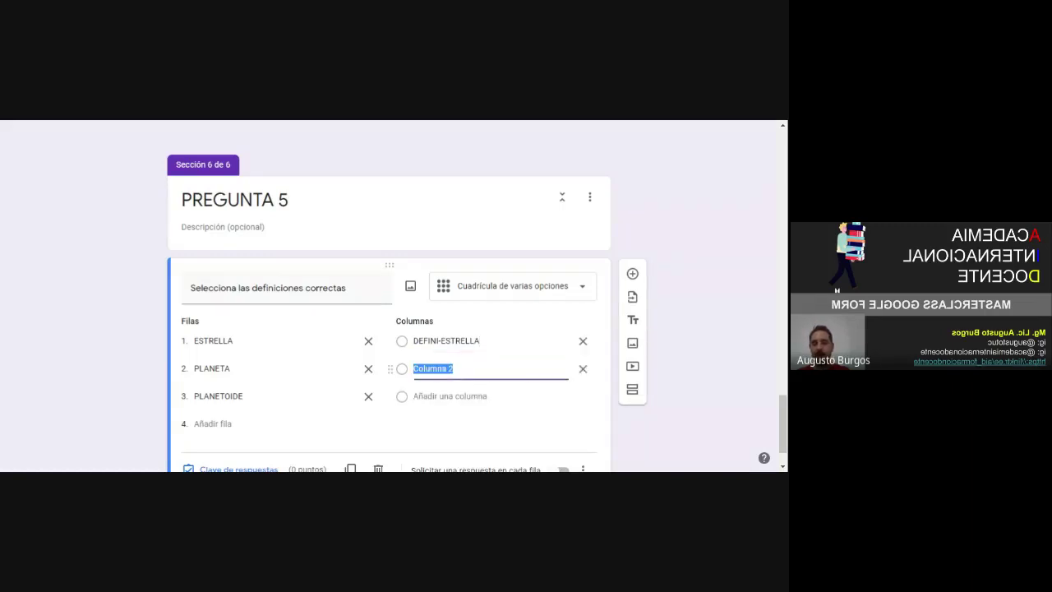
text(DEFINI.OL)
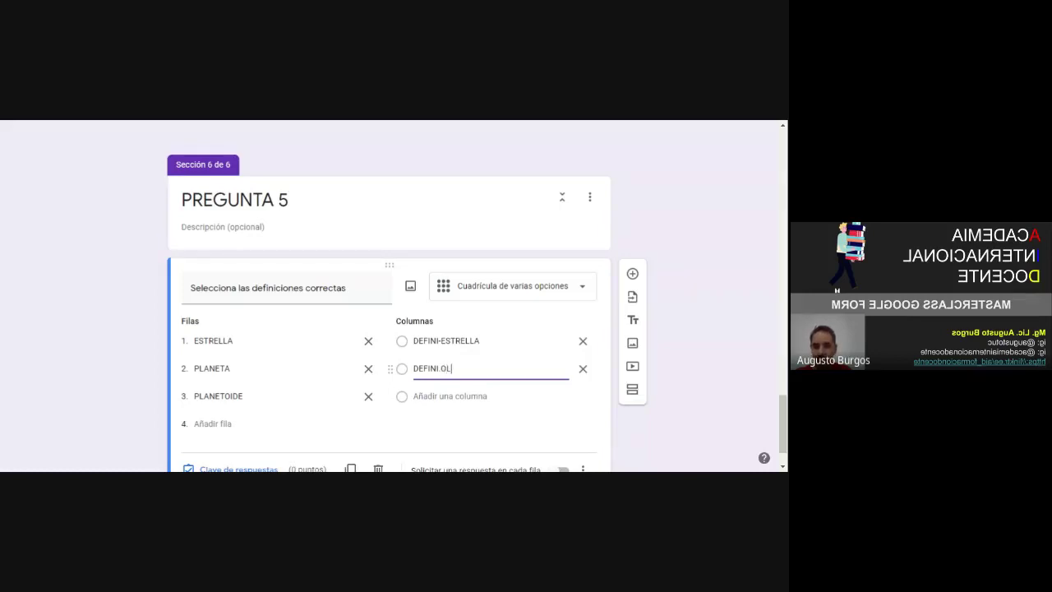
key(BackSpace)
text(LANETA)
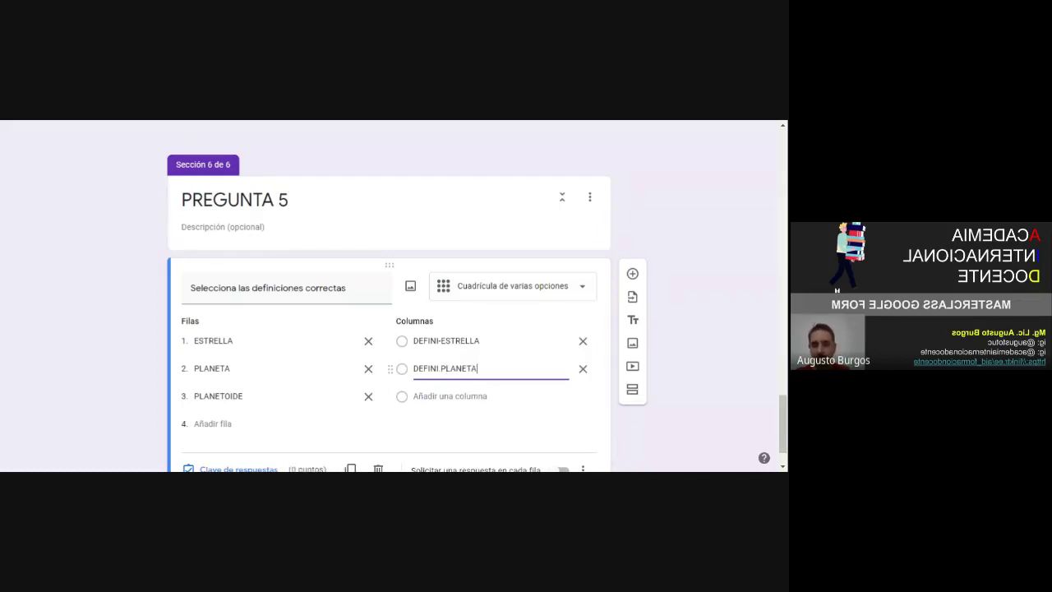
key(Return)
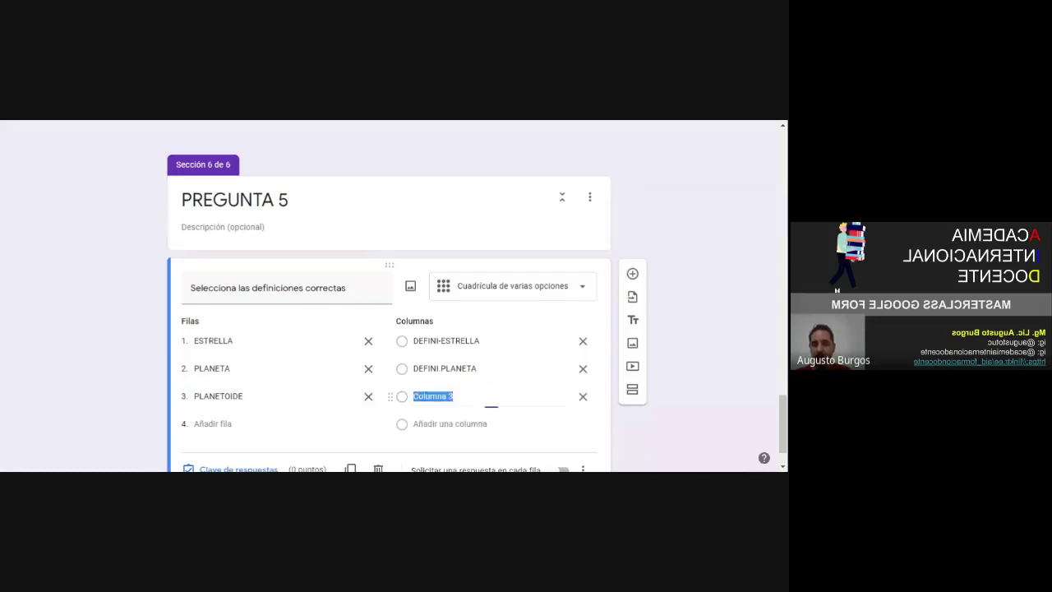
text(DEFINI.)
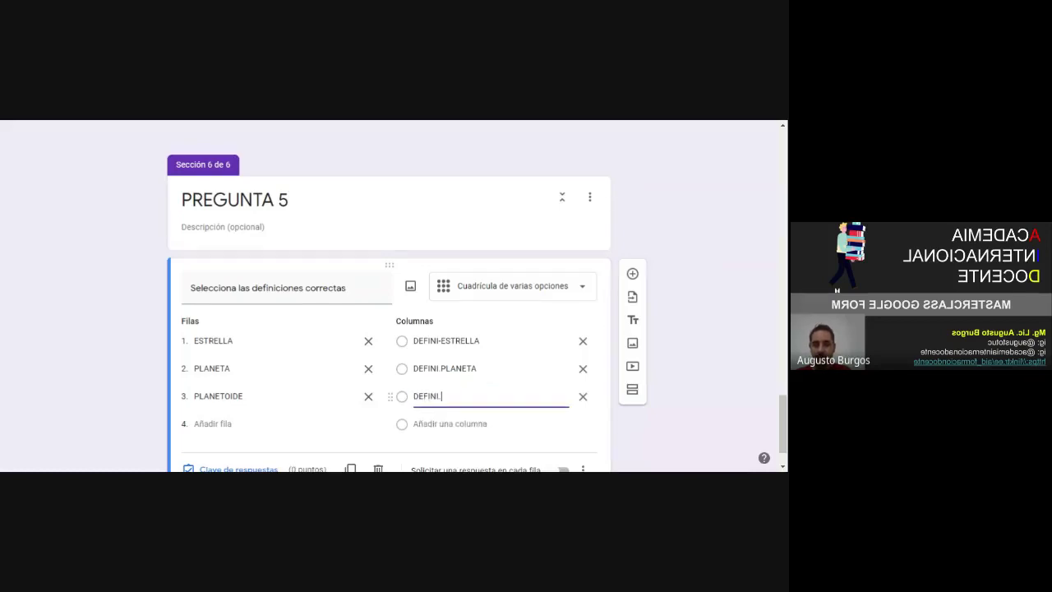
text(PLANETOIDE)
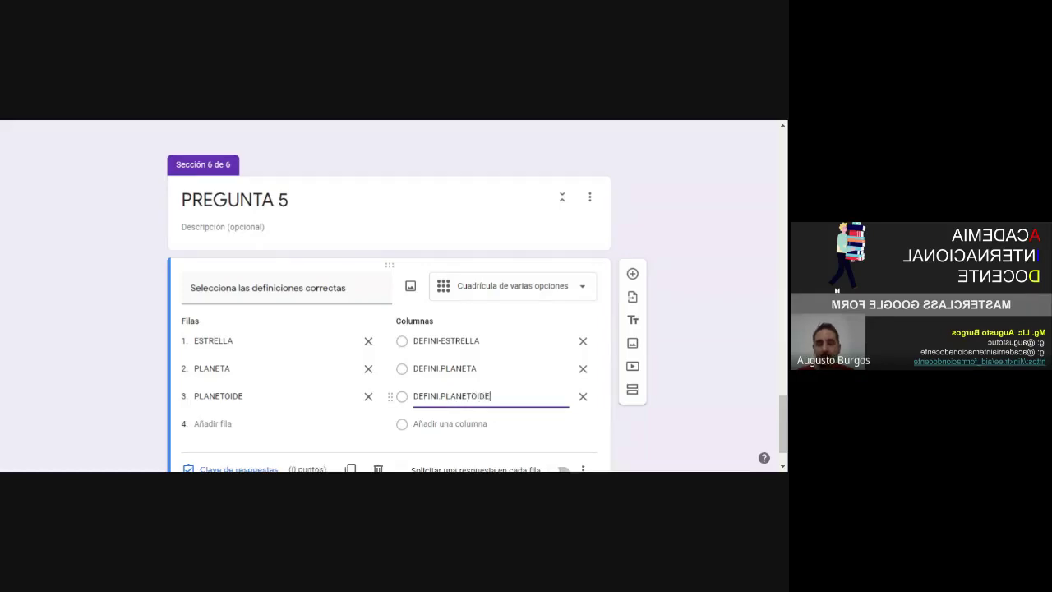
Turn on random row order (Ordenar las filas aleatoriamente) for the grid question and add a new section after PREGUNTA 5
scroll(633, 374, down, 1)
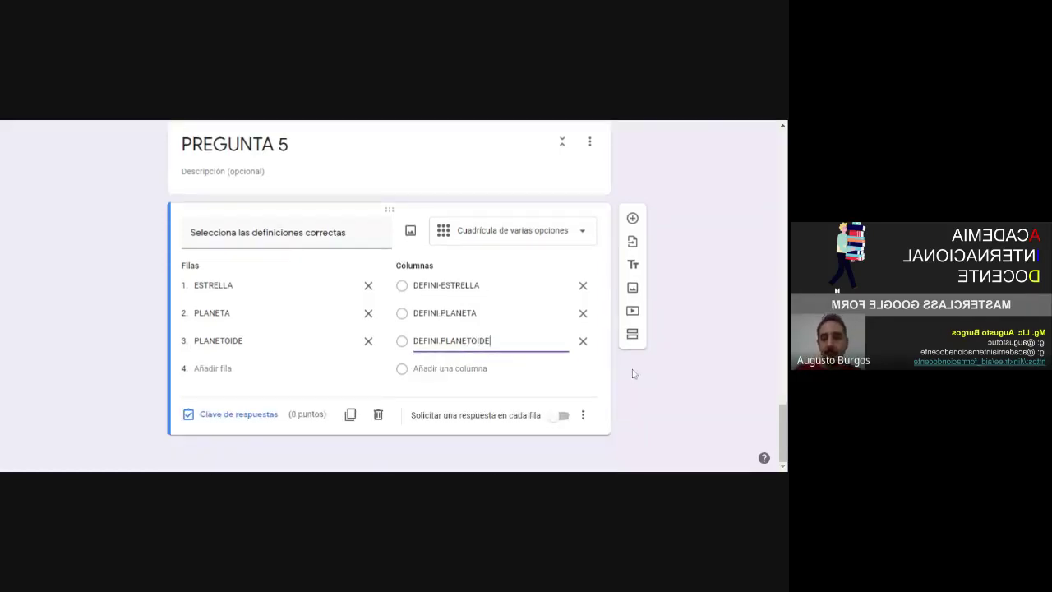
click(586, 415)
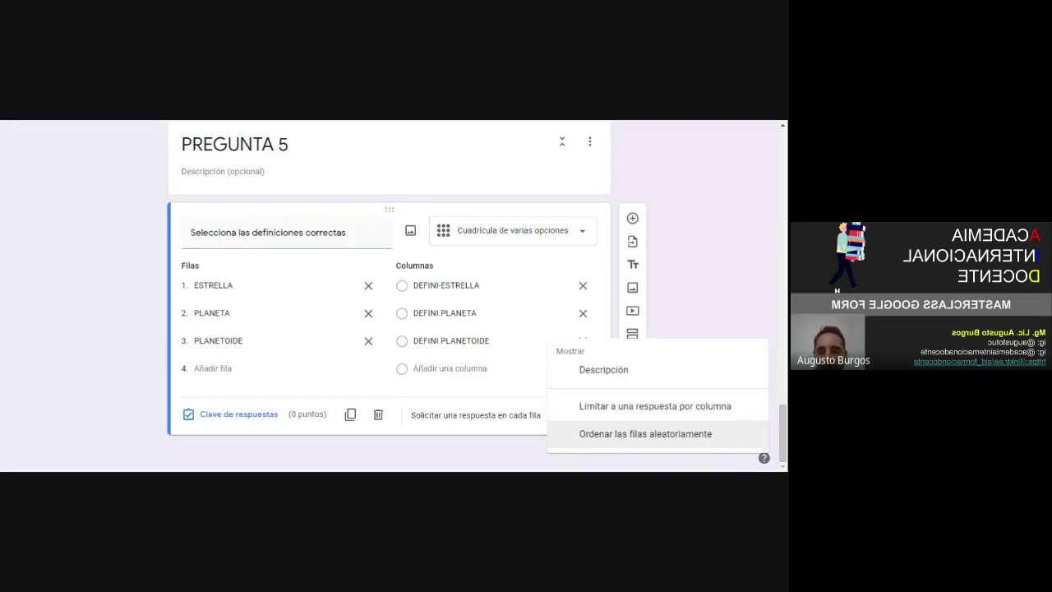
click(623, 442)
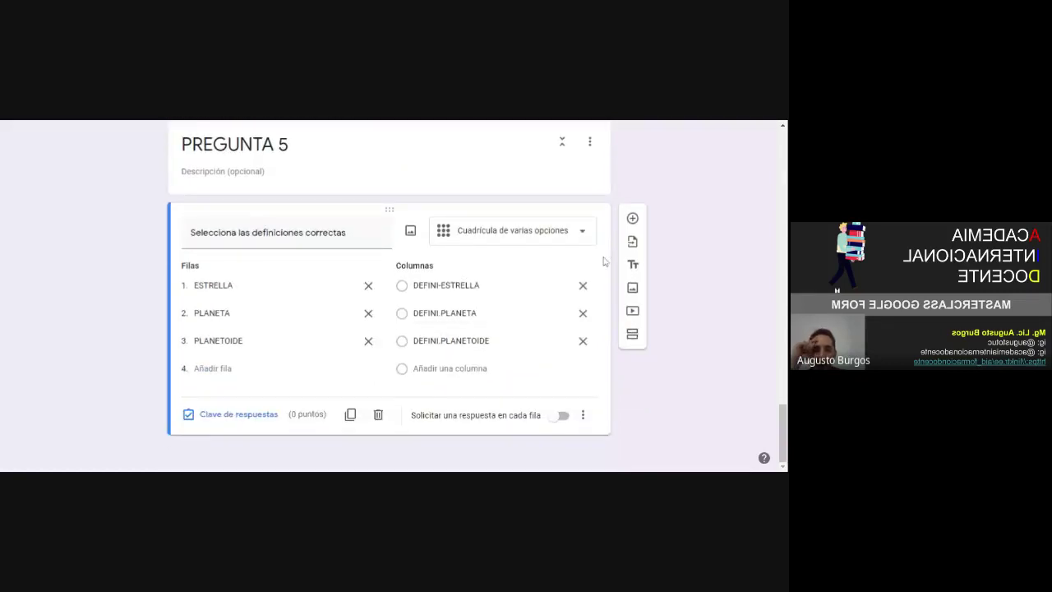
click(632, 334)
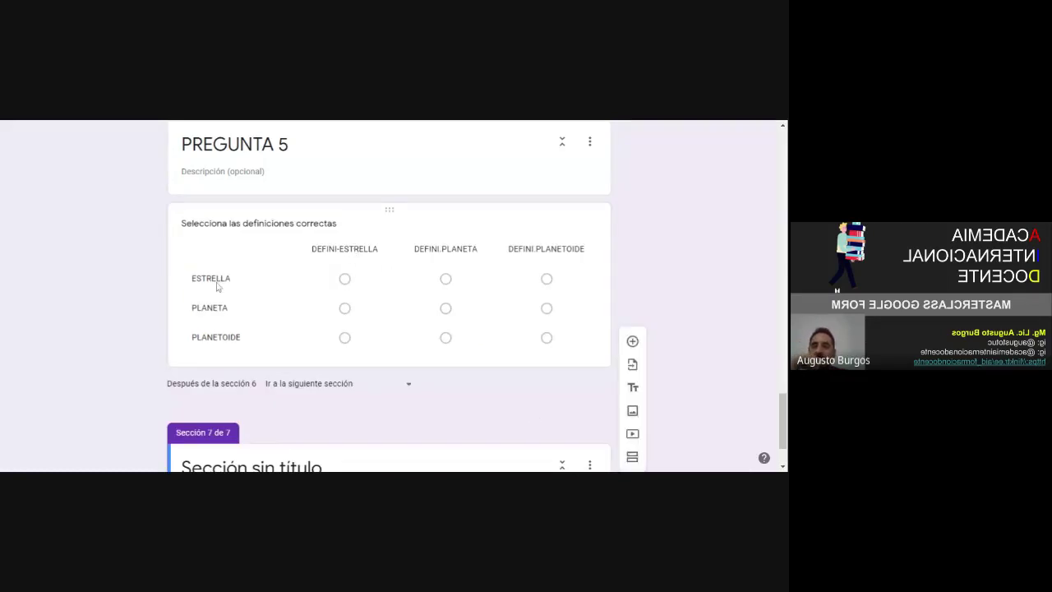
In the grid question's answer key, match ESTRELLA, PLANETA and PLANETOIDE each with its own definition column as the correct answer
click(345, 281)
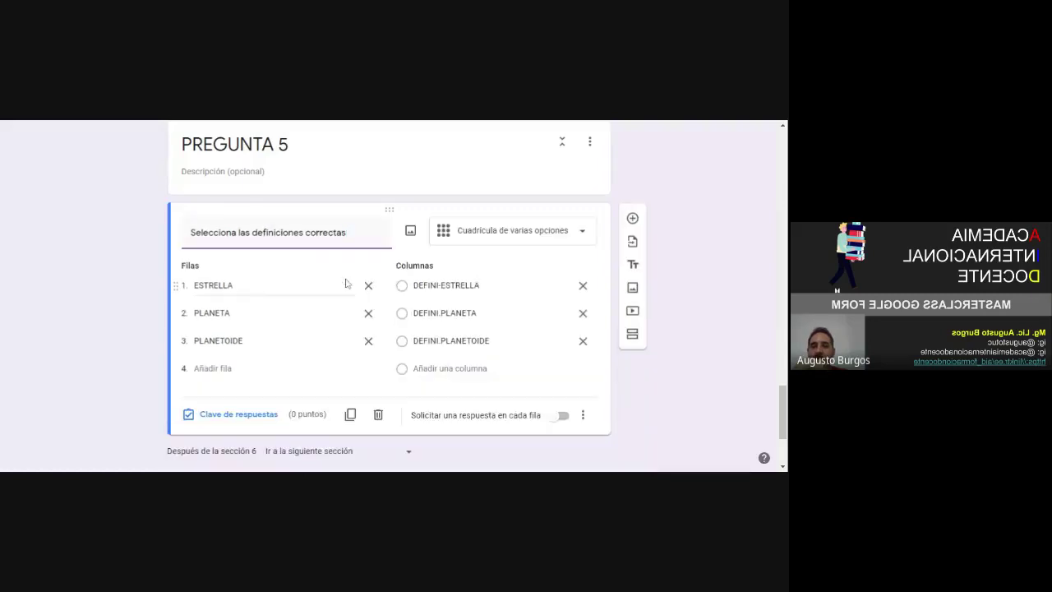
click(263, 417)
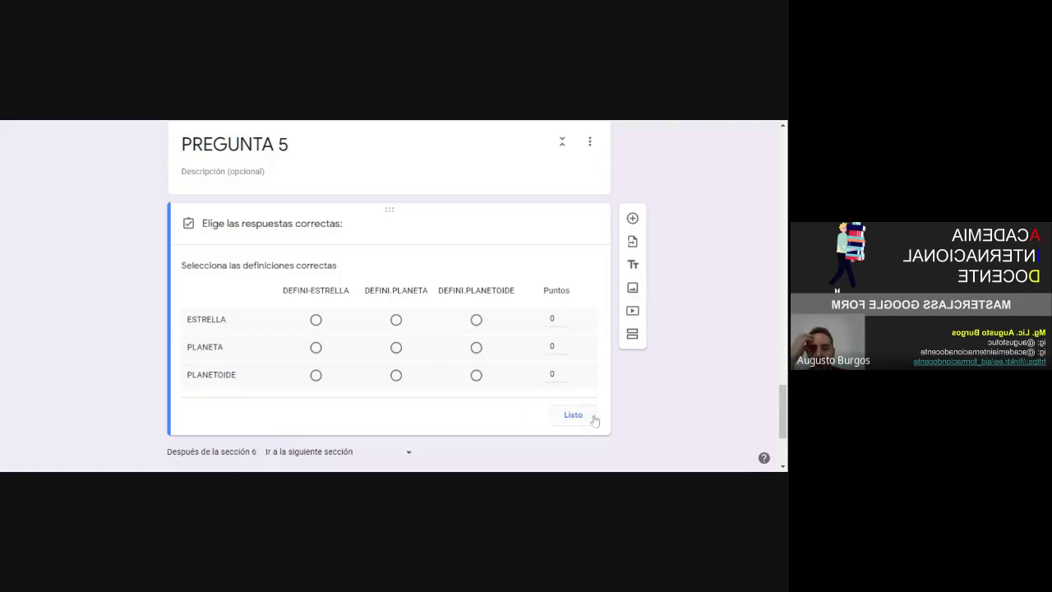
click(317, 321)
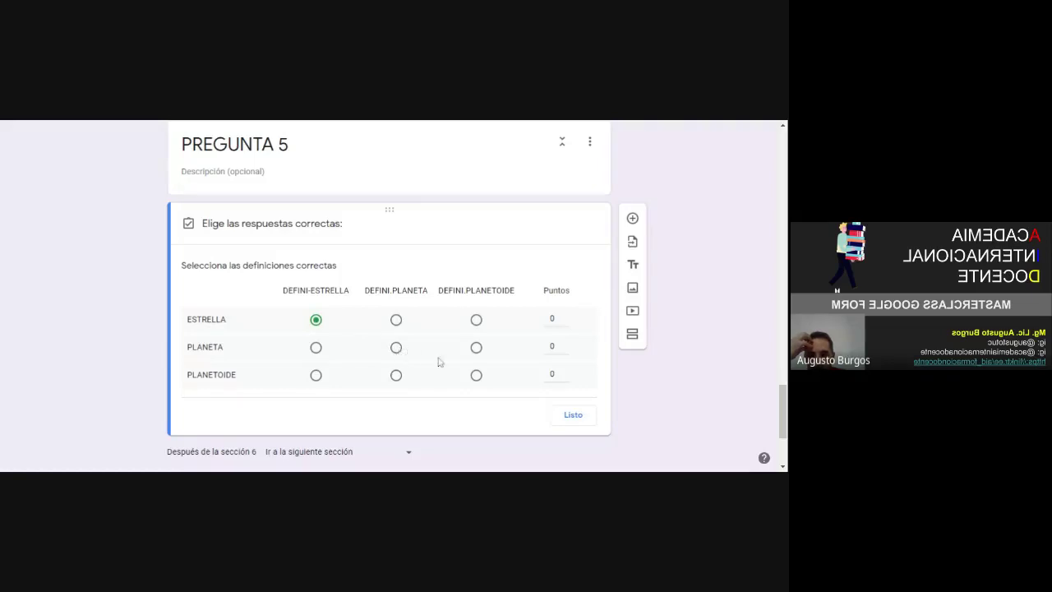
click(397, 348)
click(477, 376)
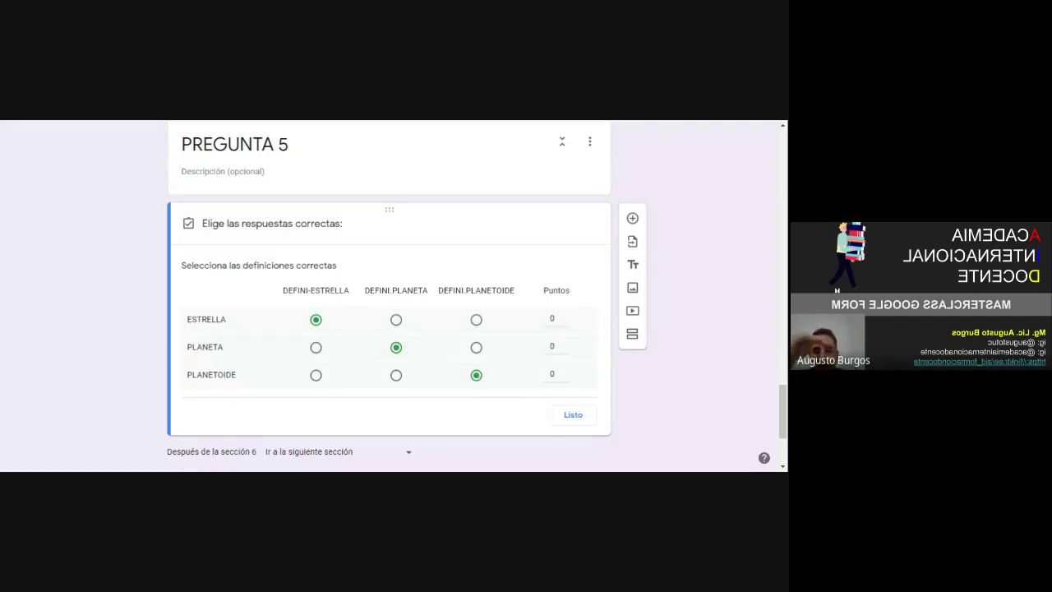
Assign 1 point to each of the three rows in the grid's answer key and finish the key
scroll(479, 380, down, 3)
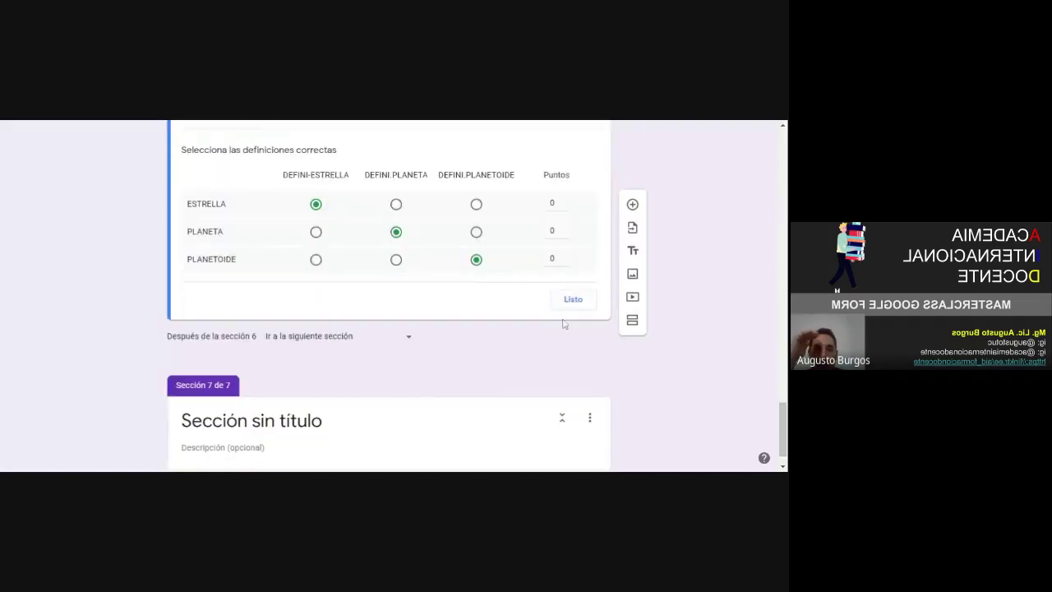
scroll(557, 328, up, 3)
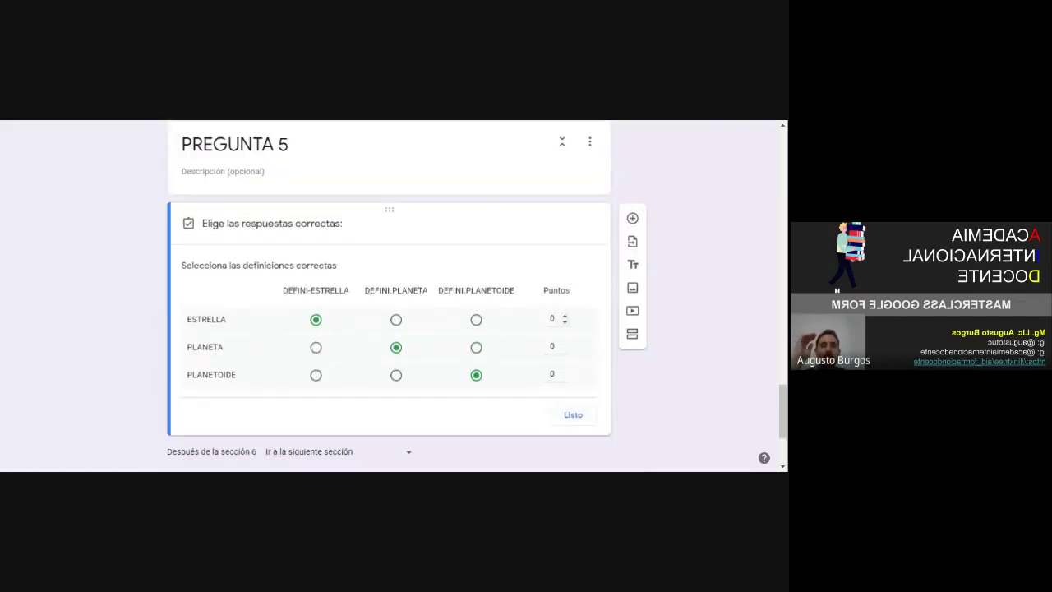
text(1)
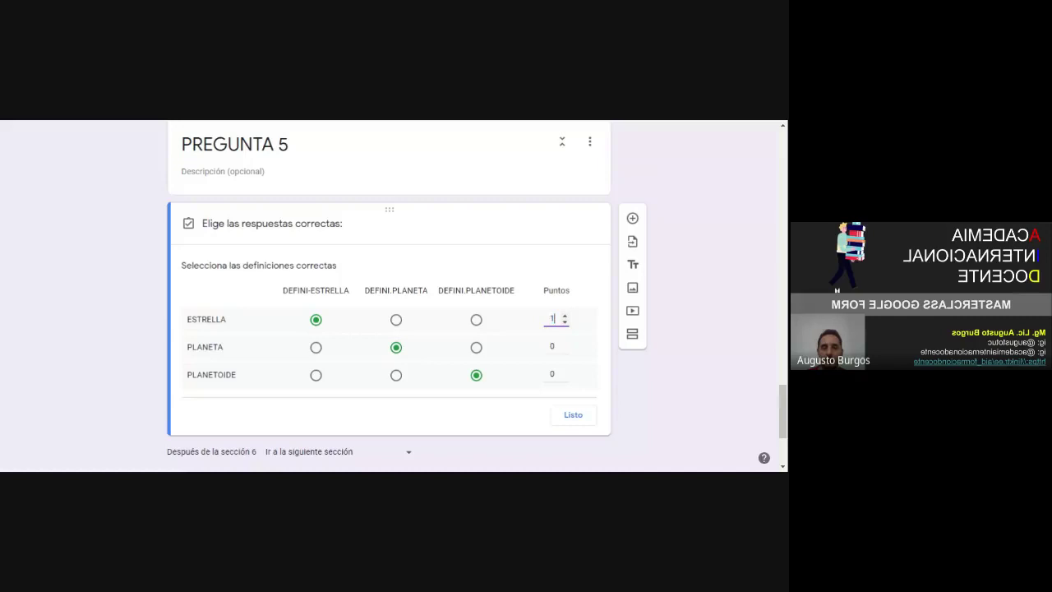
click(551, 346)
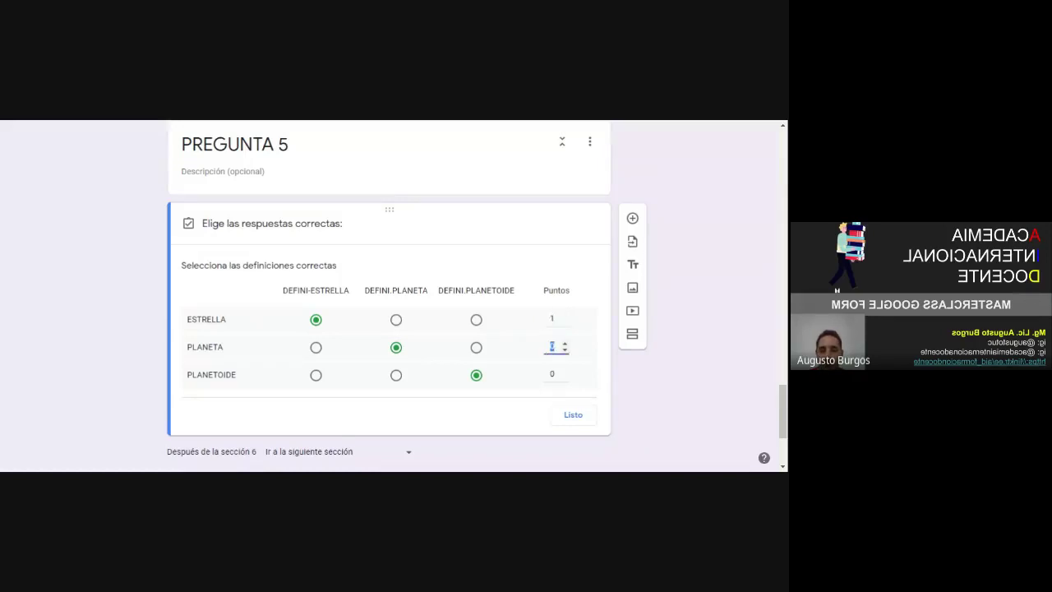
text(1)
click(552, 374)
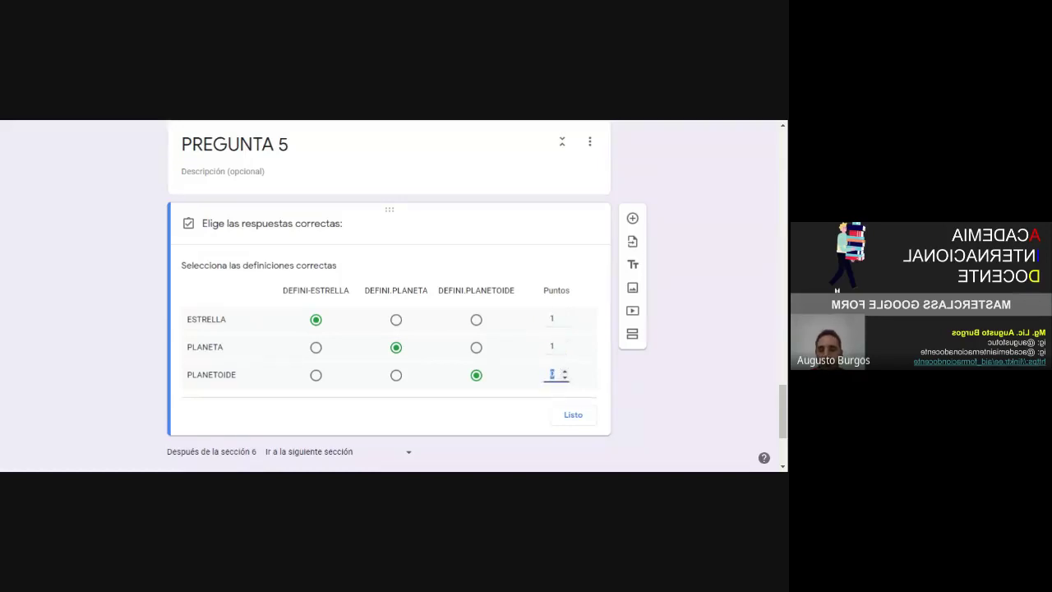
text(1)
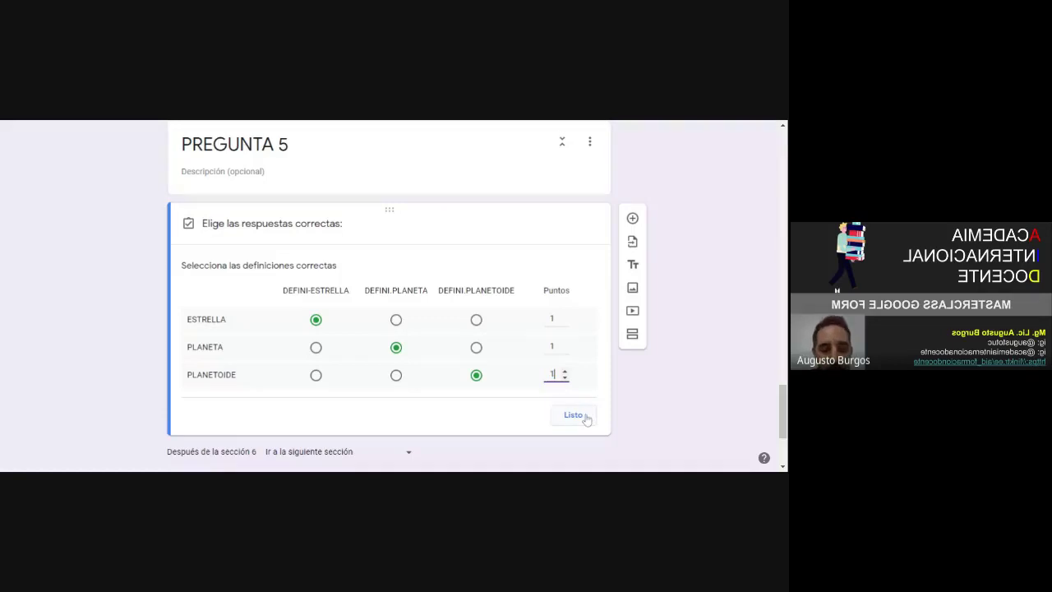
click(586, 418)
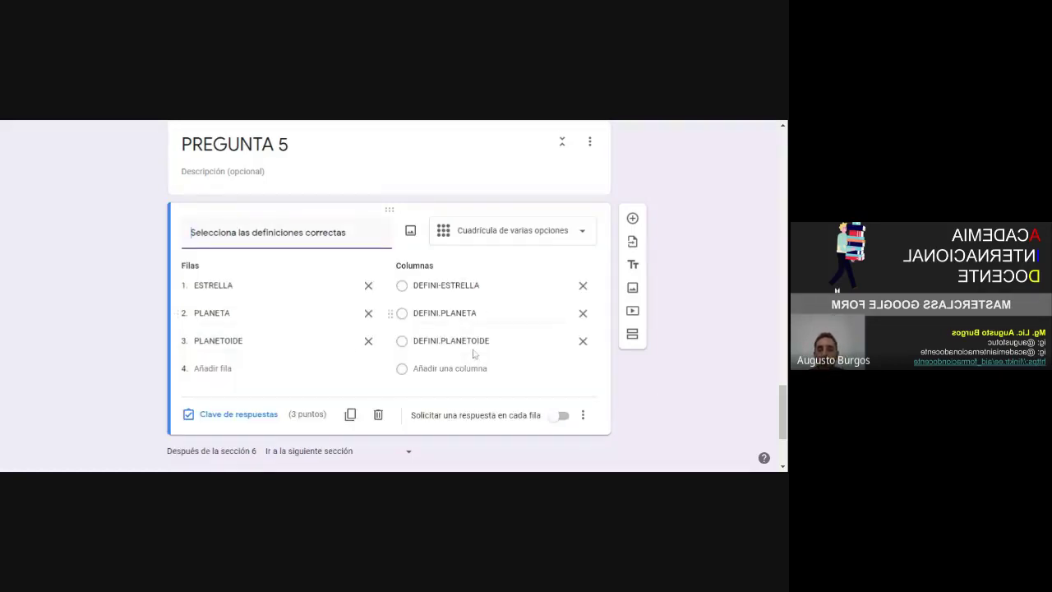
scroll(472, 353, down, 2)
scroll(473, 354, up, 1)
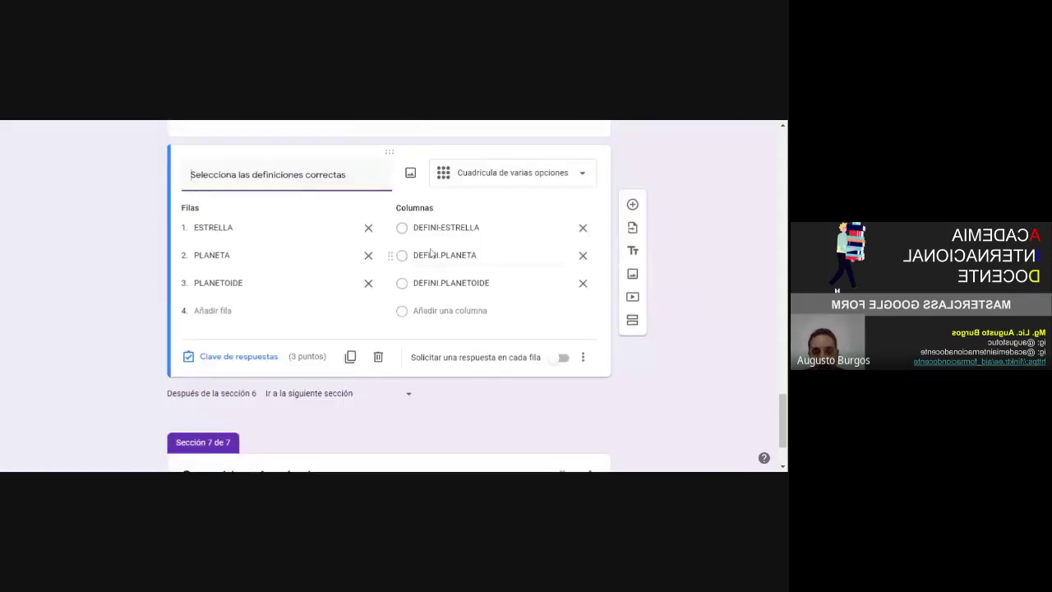
click(583, 358)
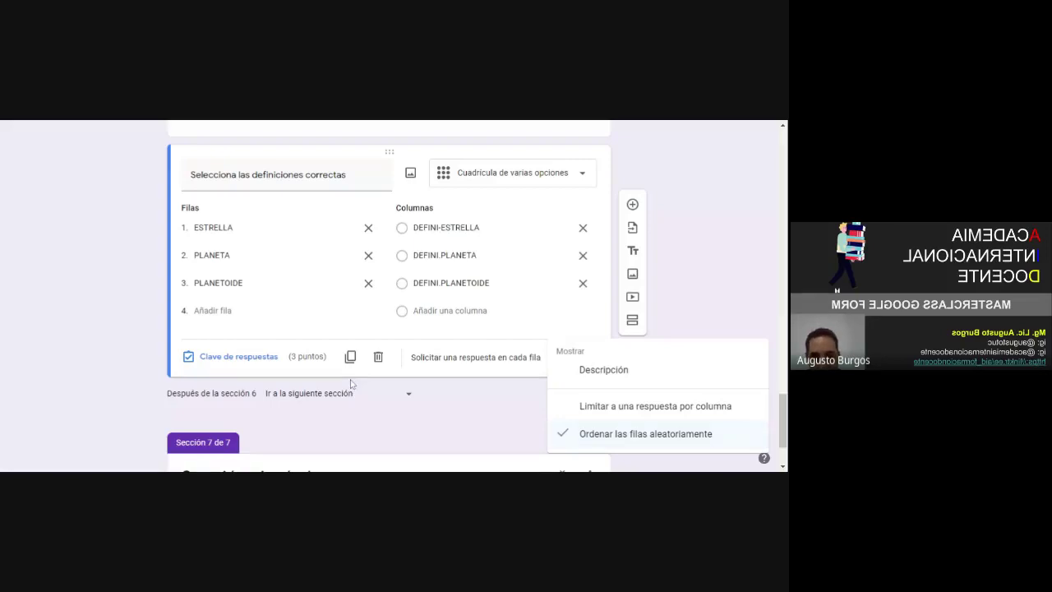
click(374, 429)
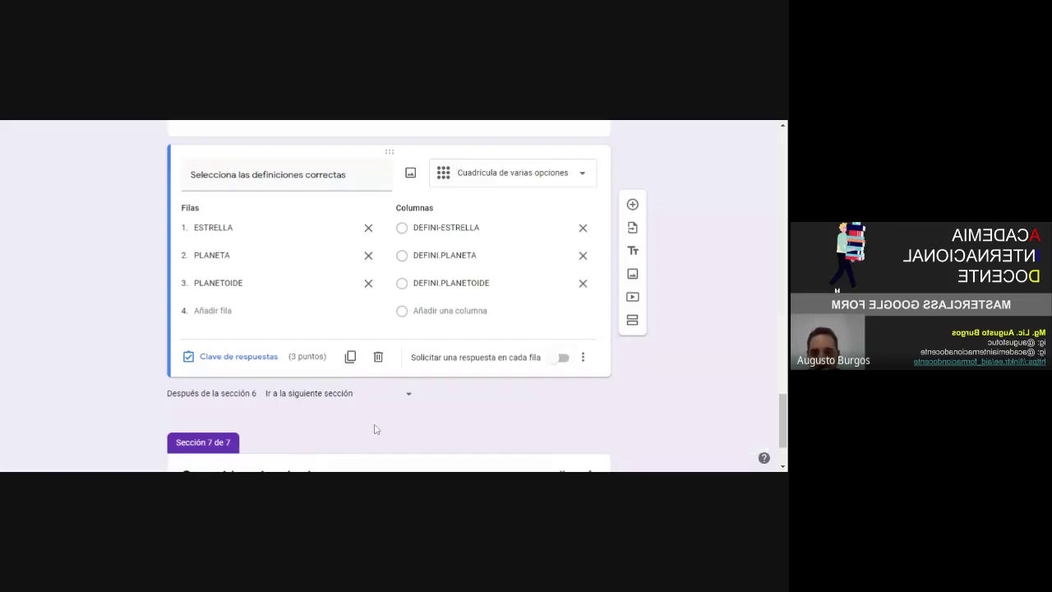
Require a response in each row (Solicitar una respuesta en cada fila) of the PREGUNTA 5 grid question
scroll(373, 429, down, 1)
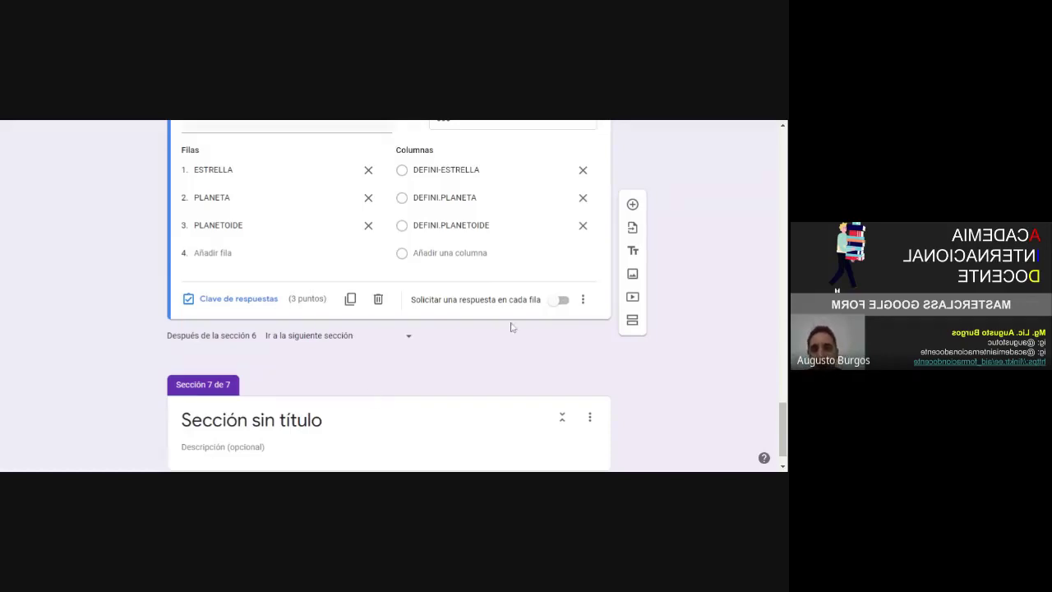
click(554, 303)
click(555, 303)
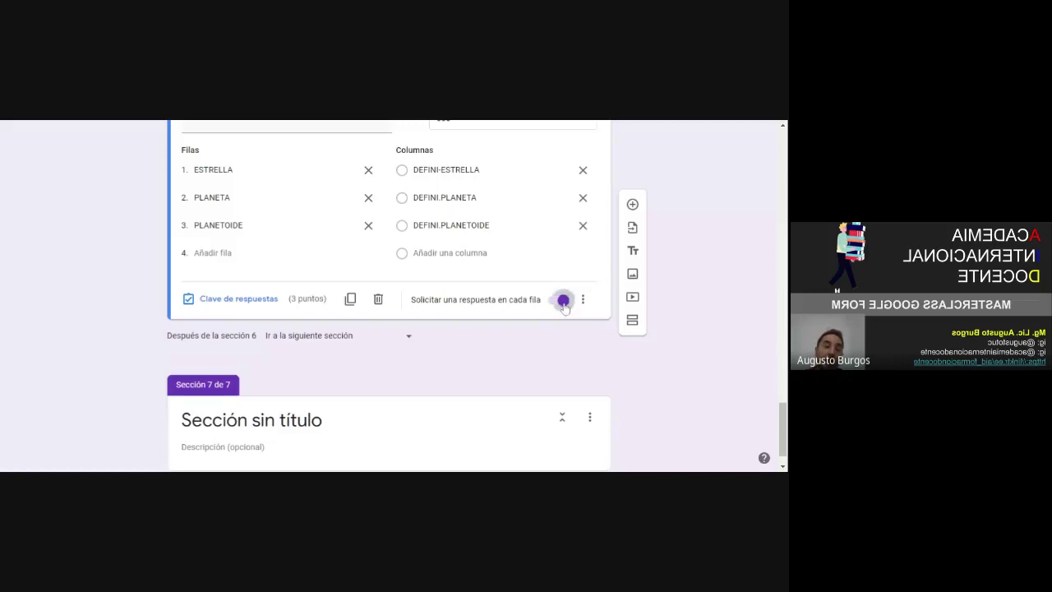
click(563, 304)
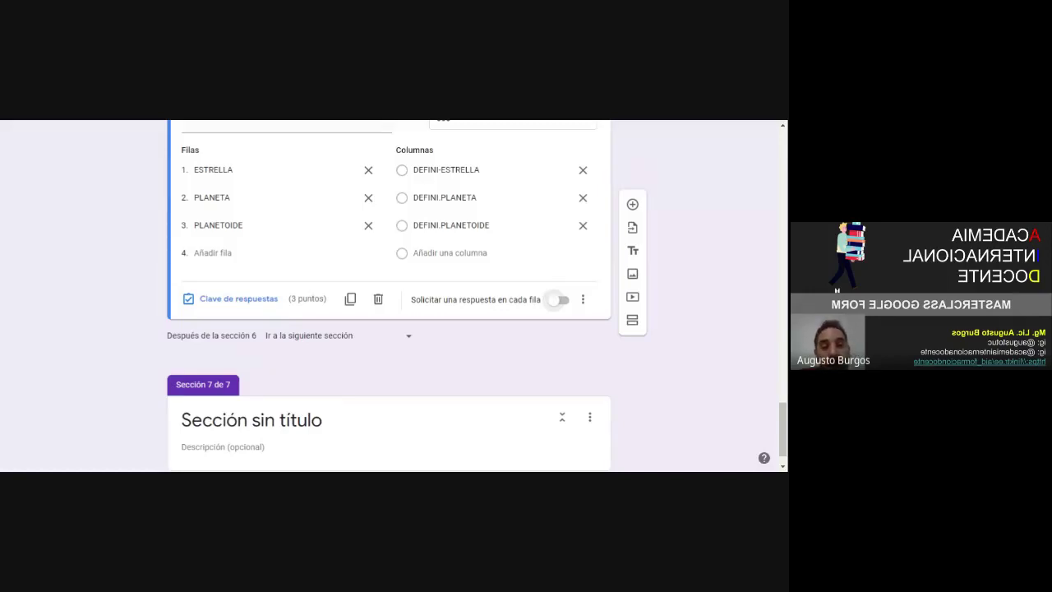
click(557, 303)
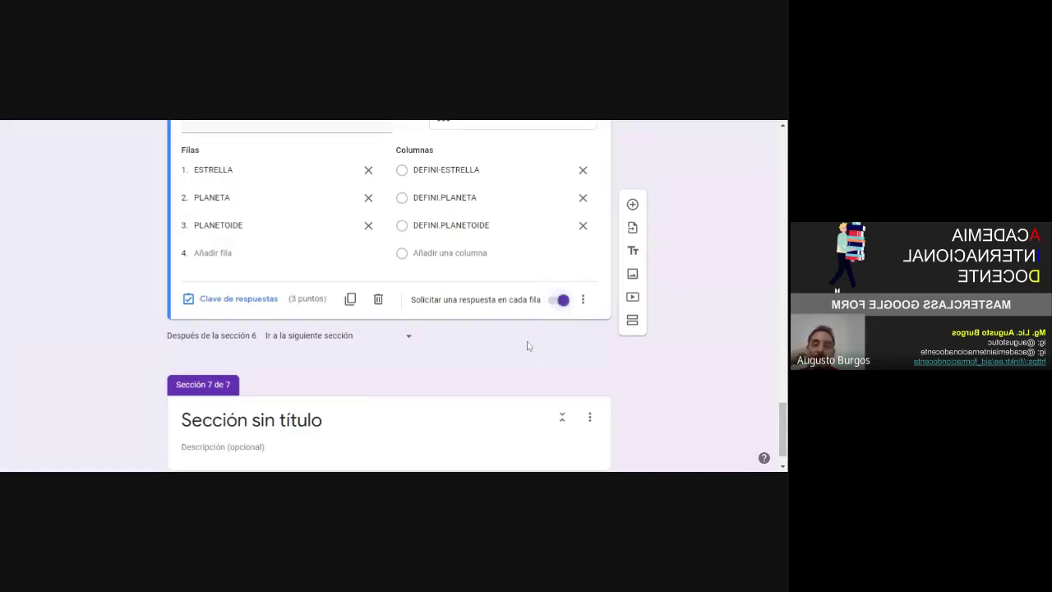
Title the section directly after PREGUNTA 5 "PREGUNTA 6"
scroll(530, 350, down, 1)
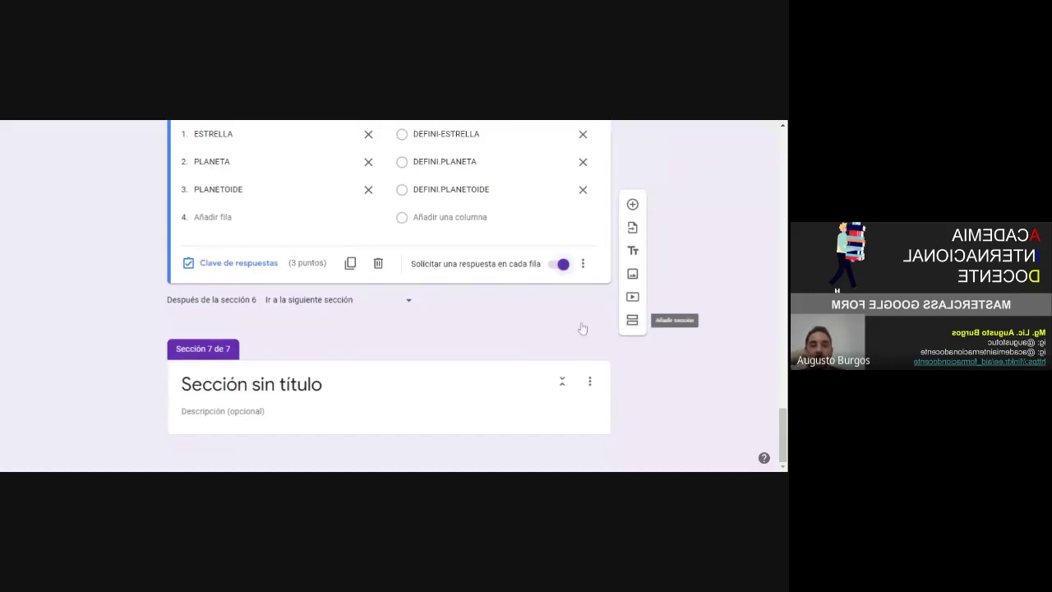
scroll(463, 340, up, 2)
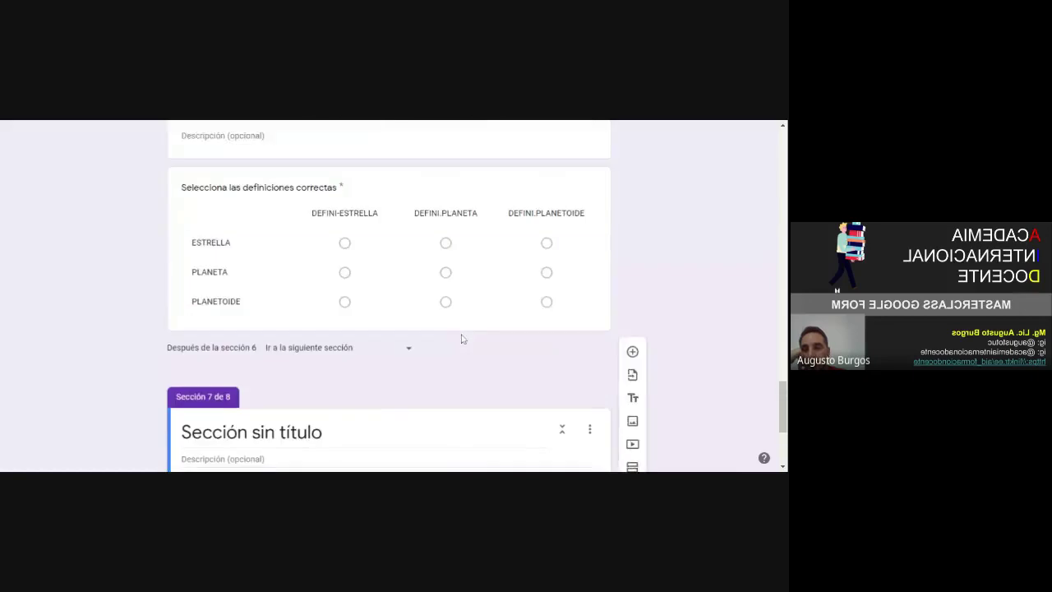
scroll(463, 339, down, 3)
scroll(462, 339, up, 5)
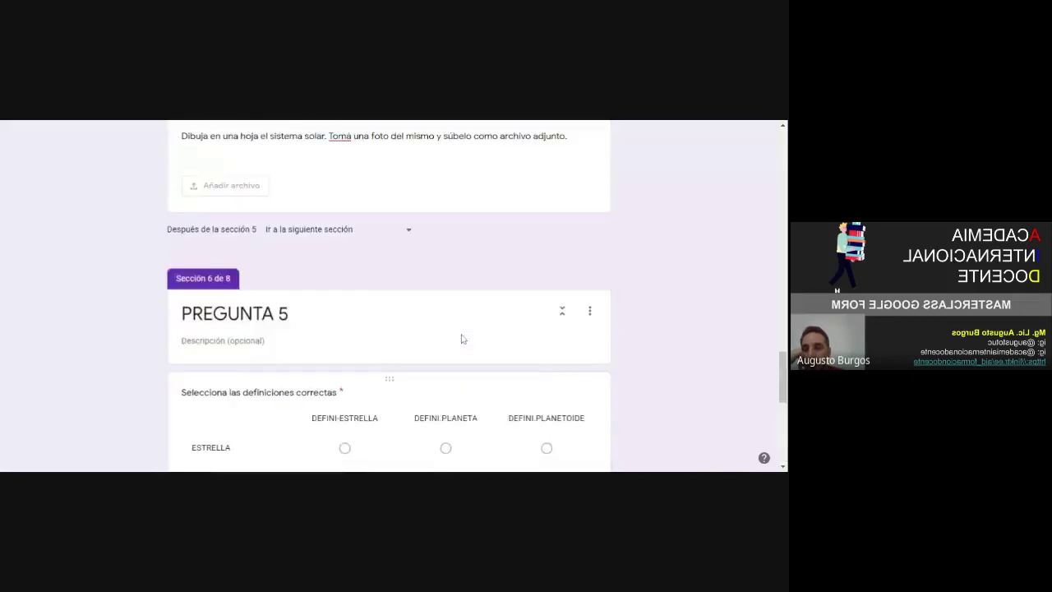
scroll(463, 340, down, 5)
click(431, 355)
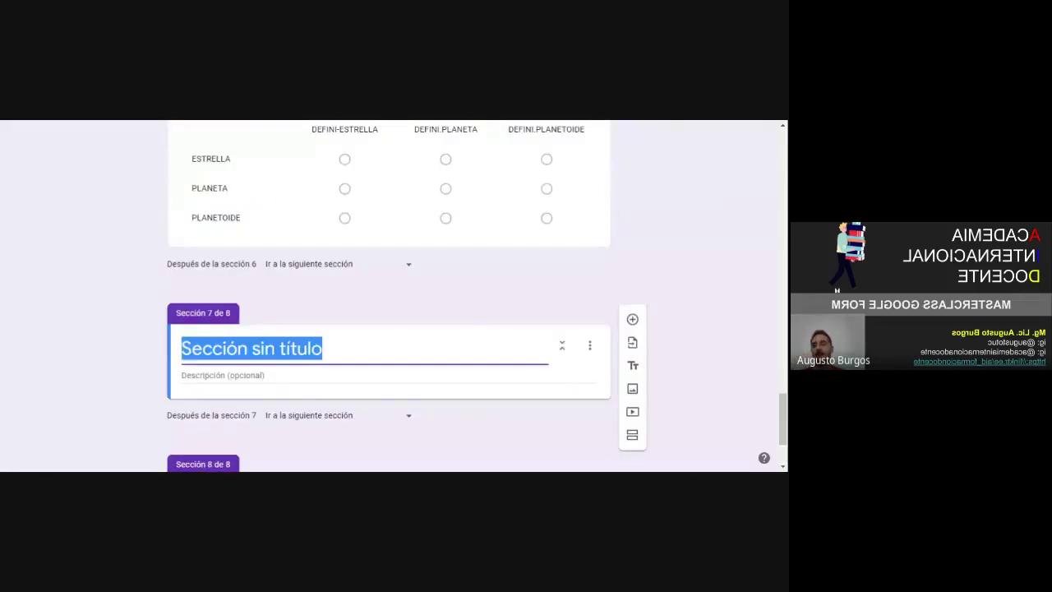
text(PREGUNTA 6)
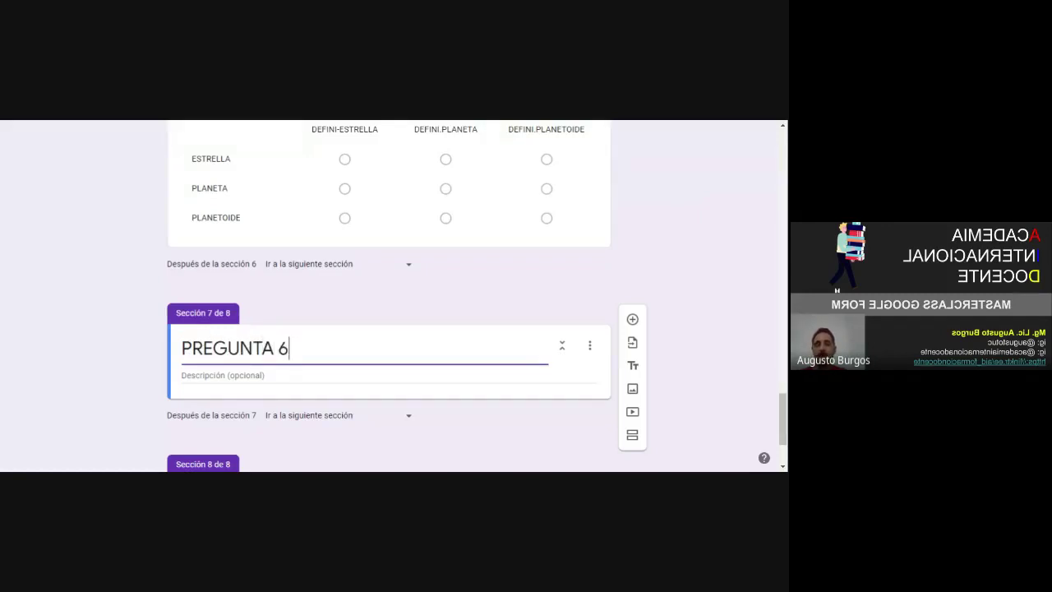
Delete the surplus untitled section that follows PREGUNTA 6
scroll(432, 400, down, 3)
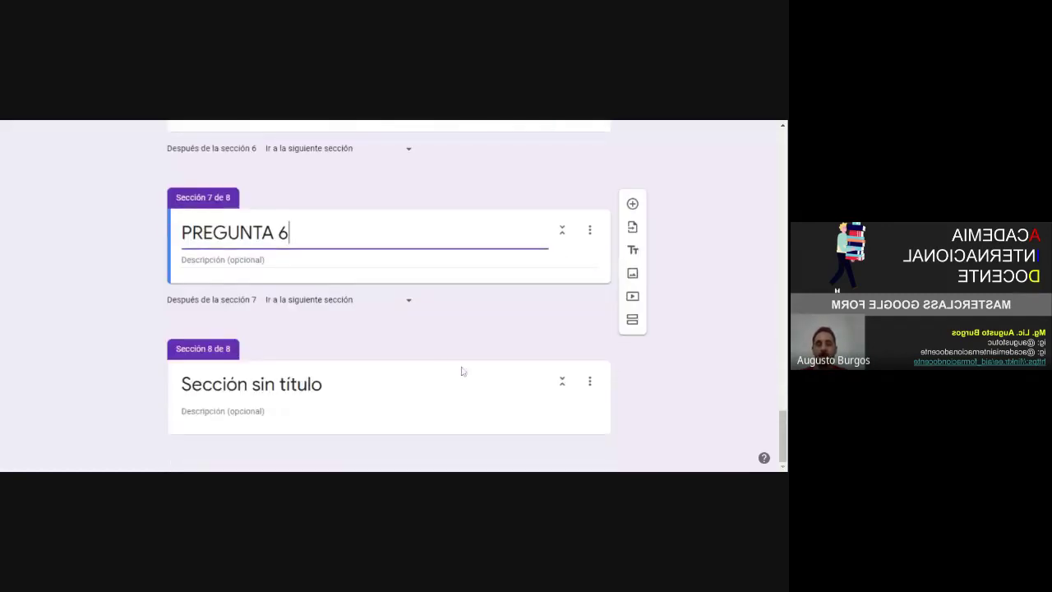
click(588, 386)
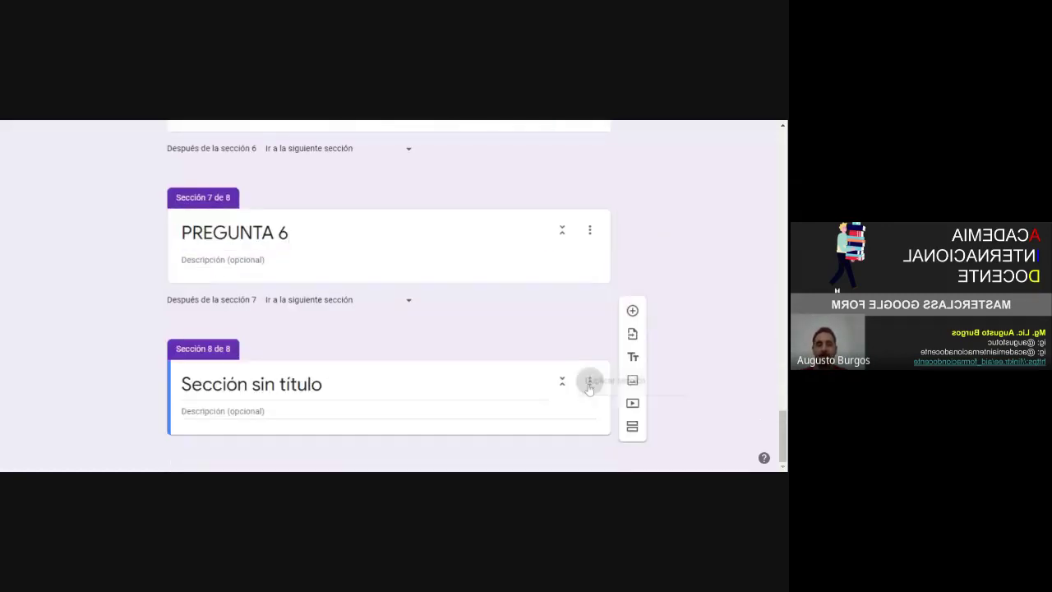
click(530, 336)
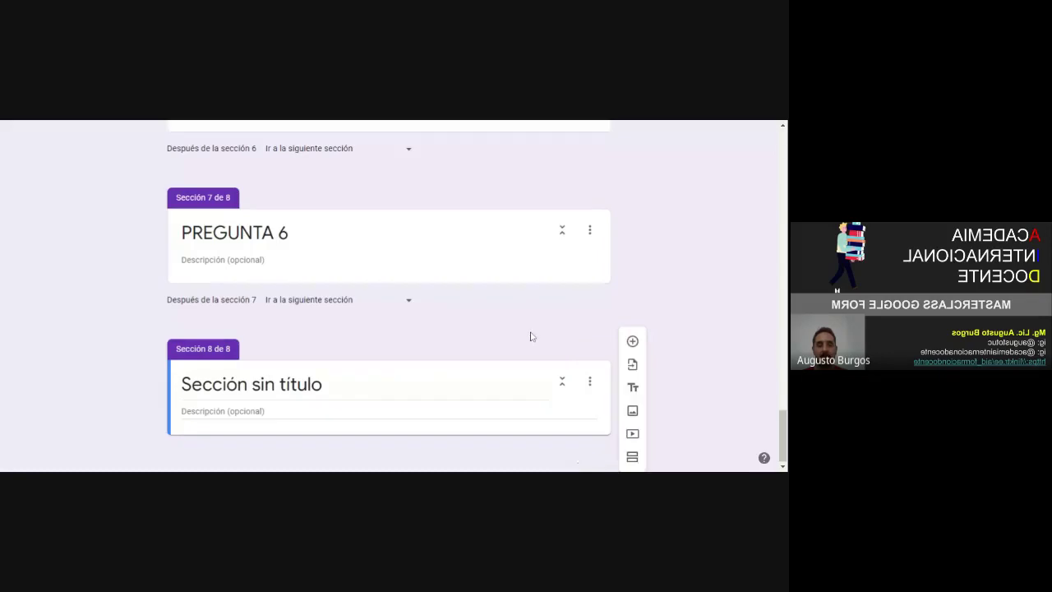
click(589, 381)
click(614, 415)
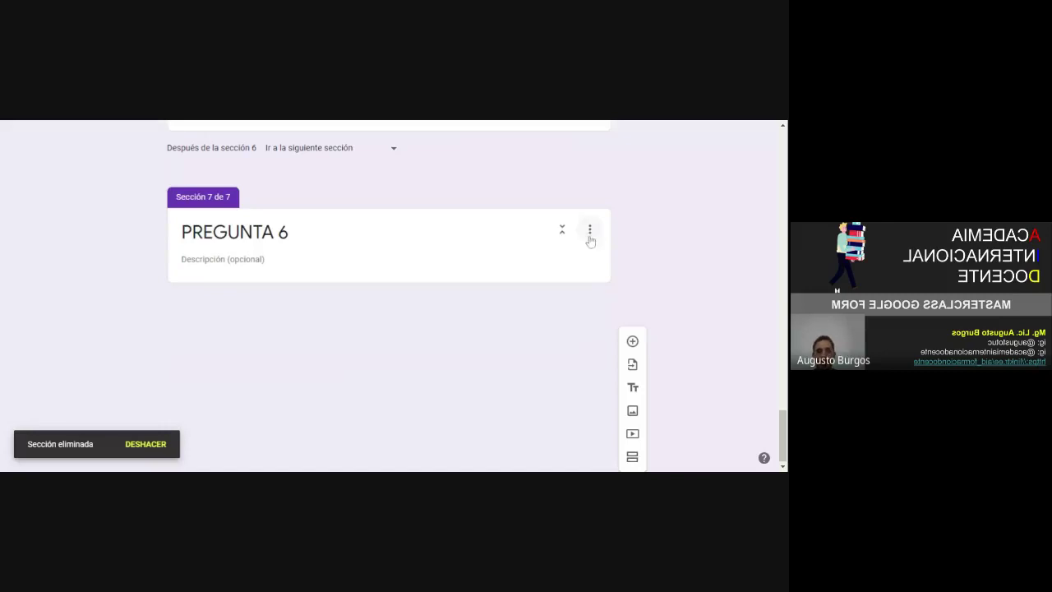
Add a question to the PREGUNTA 6 section and set its type to short answer (Respuesta corta)
click(543, 246)
scroll(549, 261, up, 2)
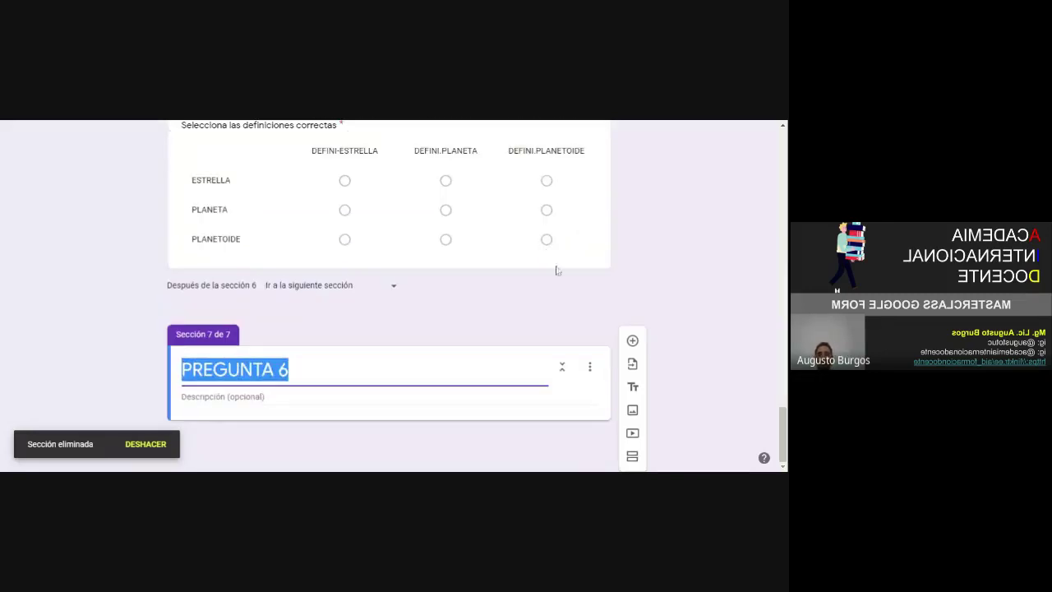
click(632, 340)
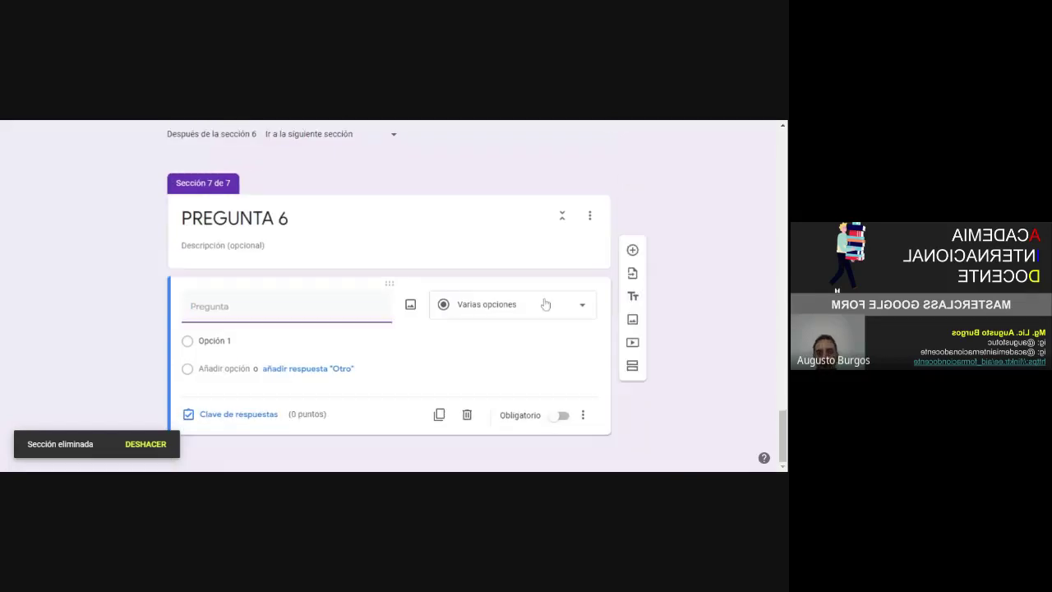
click(545, 304)
scroll(545, 304, down, 1)
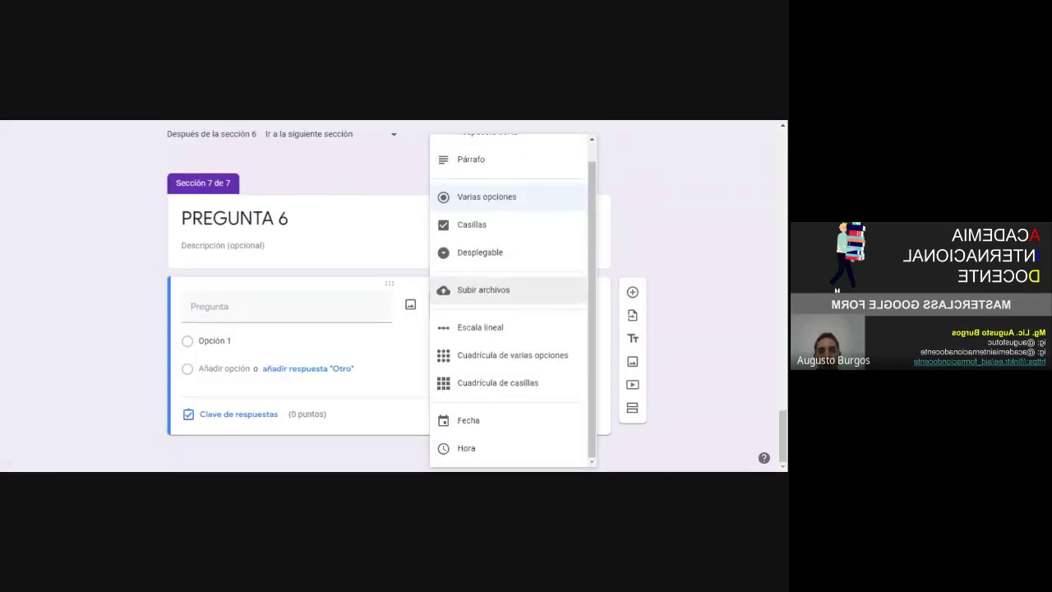
scroll(545, 301, up, 1)
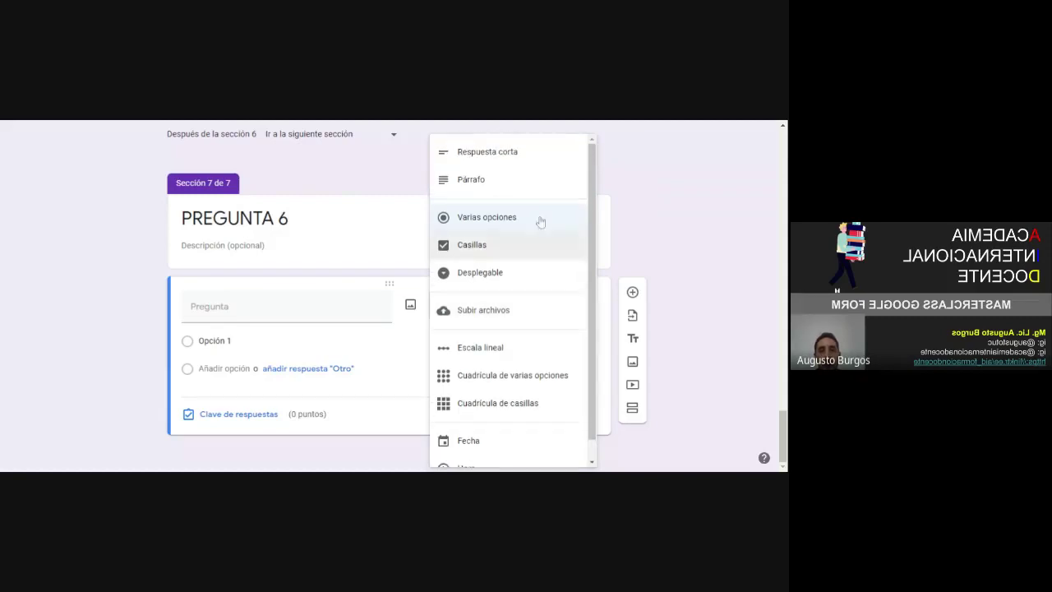
click(530, 158)
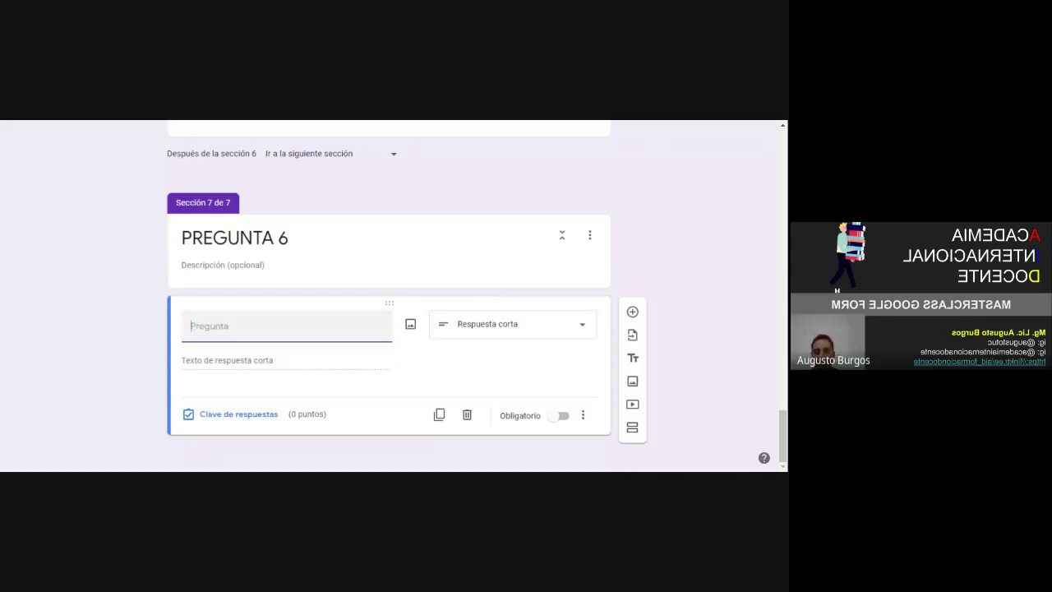
Enter the question text "¿Cómo se llama el satélite que posee la Tierra?", correcting the spelling of "satélite"
text(¿)
text(Cua)
text(á)
key(BackSpace)
key(BackSpace)
key(BackSpace)
text(ómo se llama)
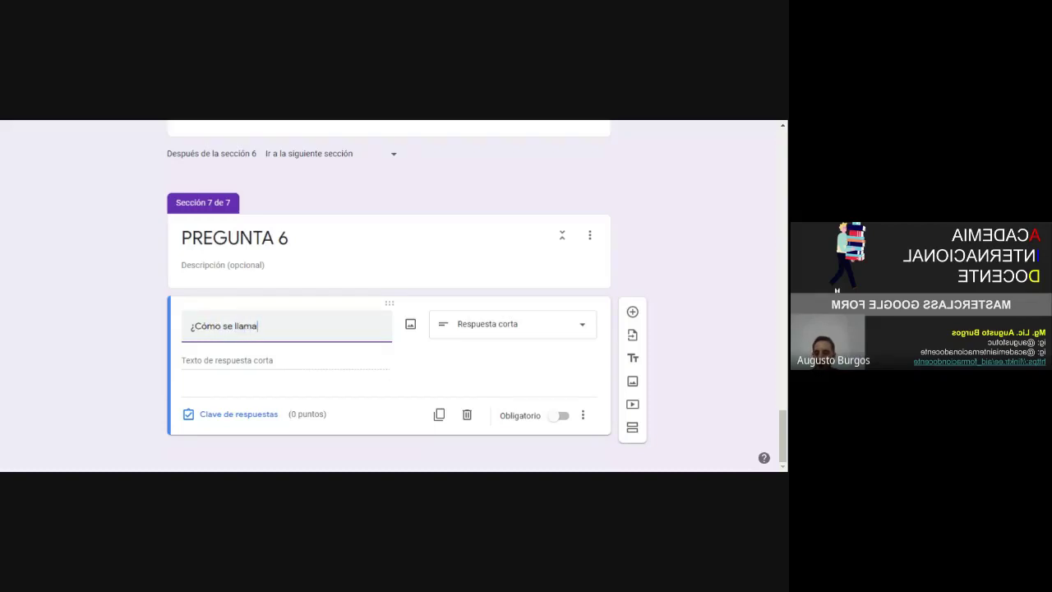
text( el satelite que )
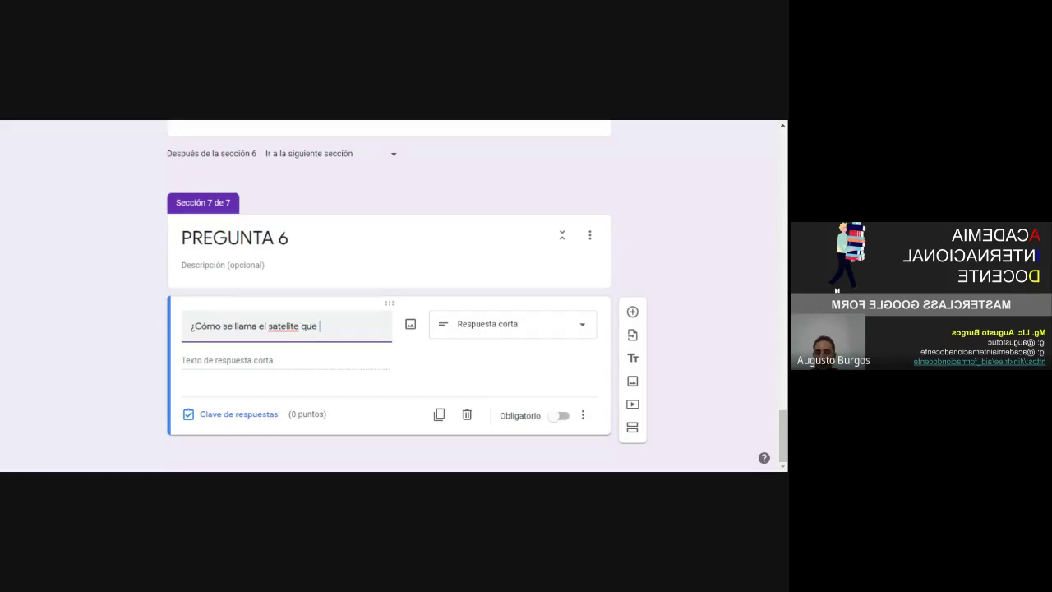
text(posee la Tierra?)
right_click(284, 327)
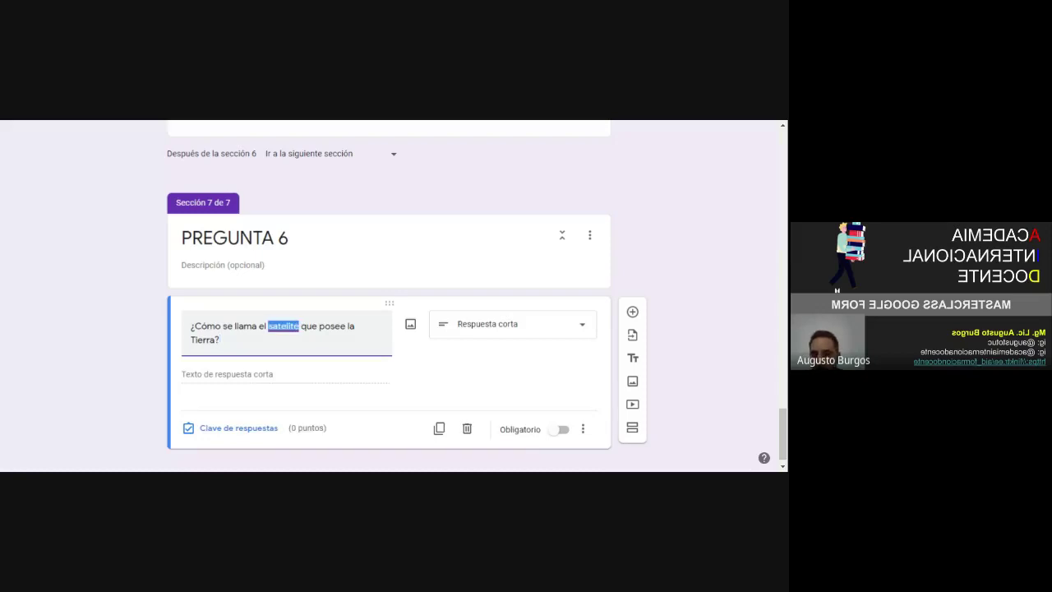
click(318, 336)
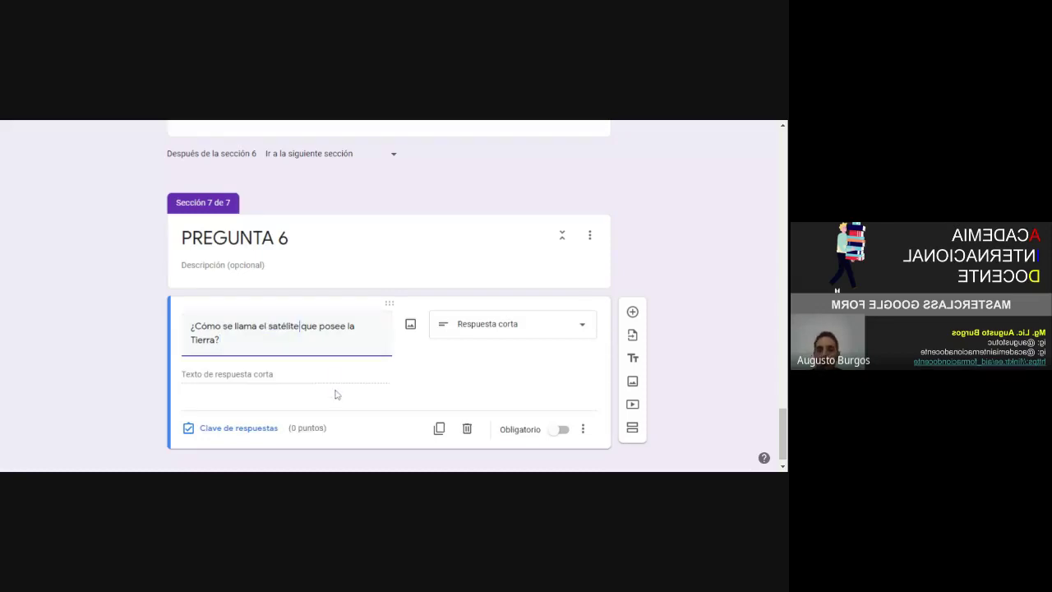
In the satellite question's answer key, add "luna", "la luna", "LA LUNA" and "LUNA" as correct answers
scroll(335, 395, down, 1)
click(272, 415)
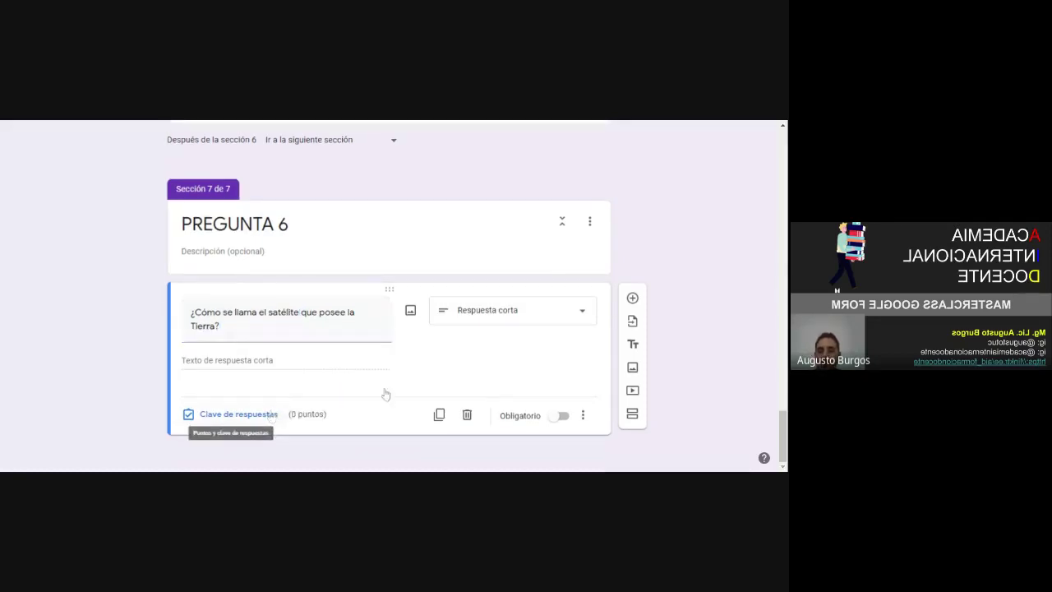
scroll(392, 392, down, 1)
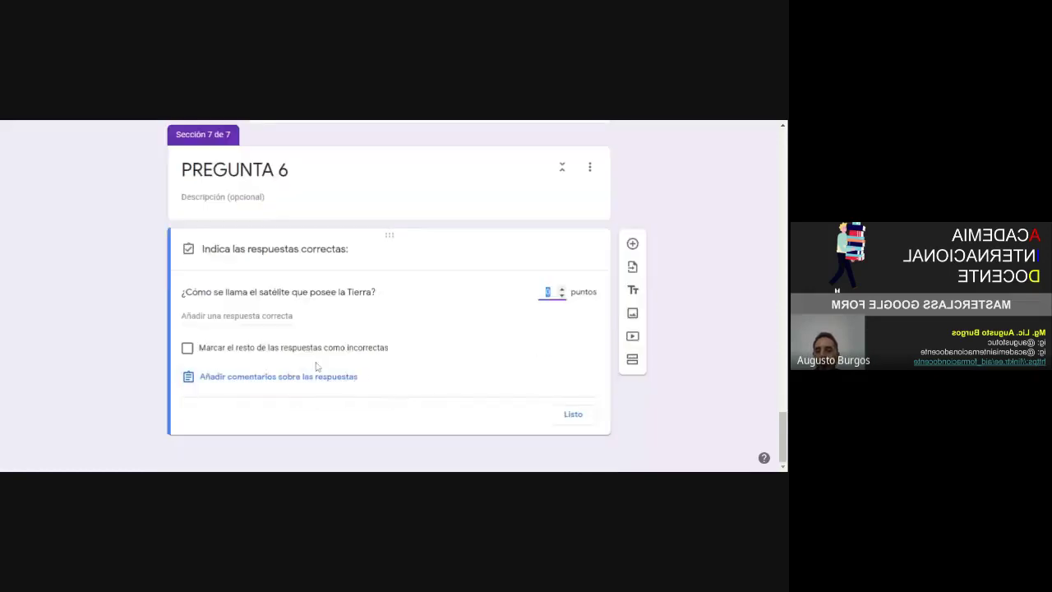
click(274, 315)
text(l)
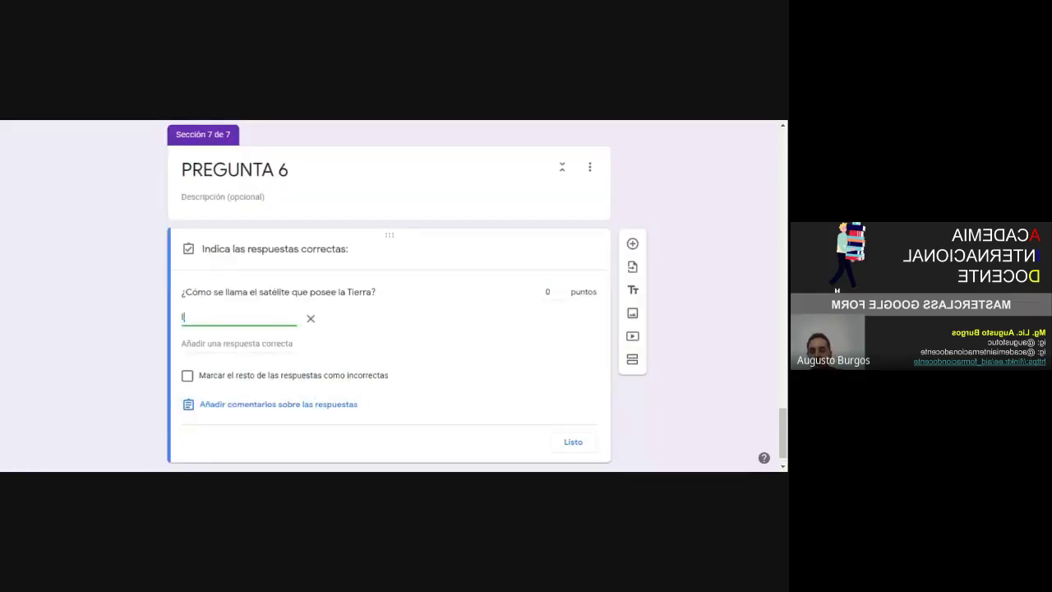
text(una)
key(Return)
text(la luna)
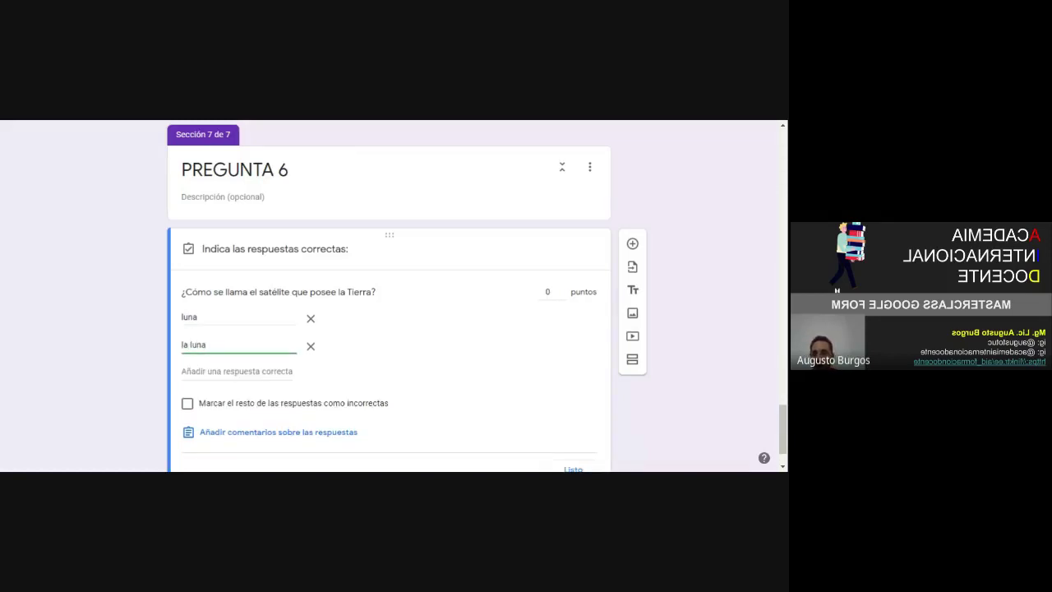
key(Return)
text(L)
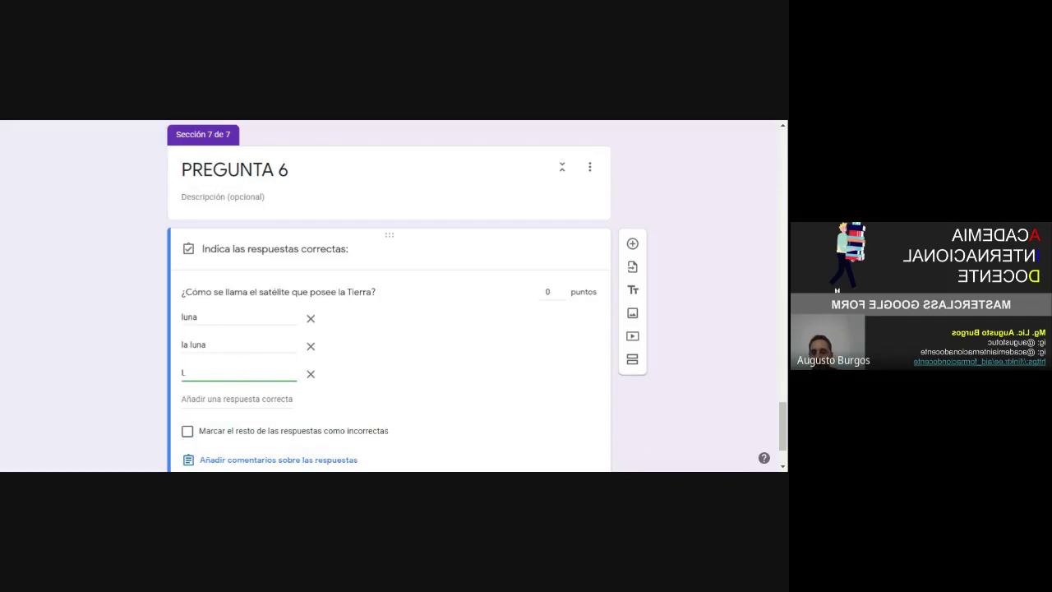
text(A LUNA)
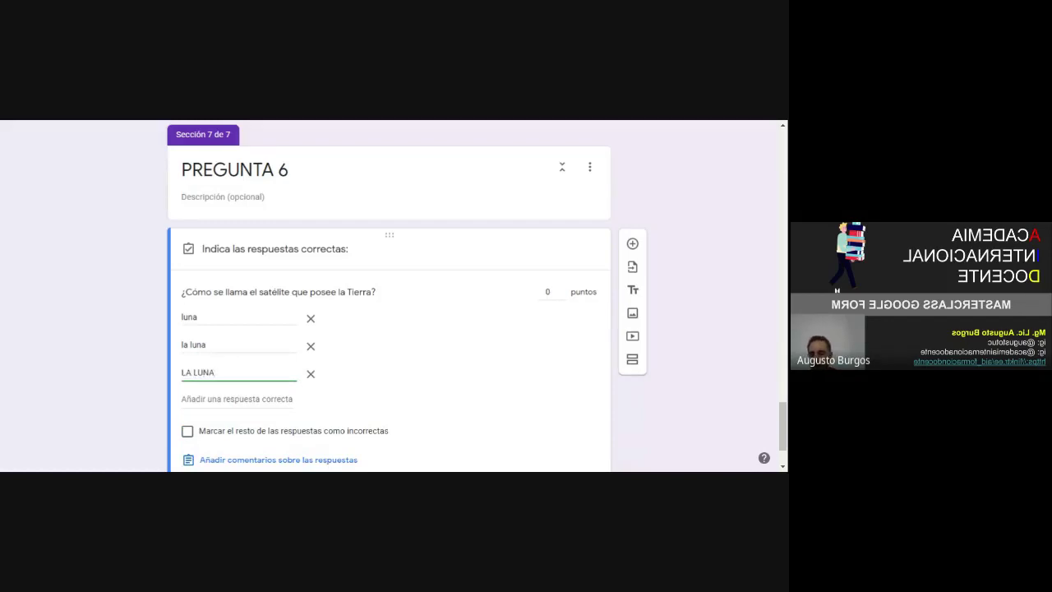
key(Return)
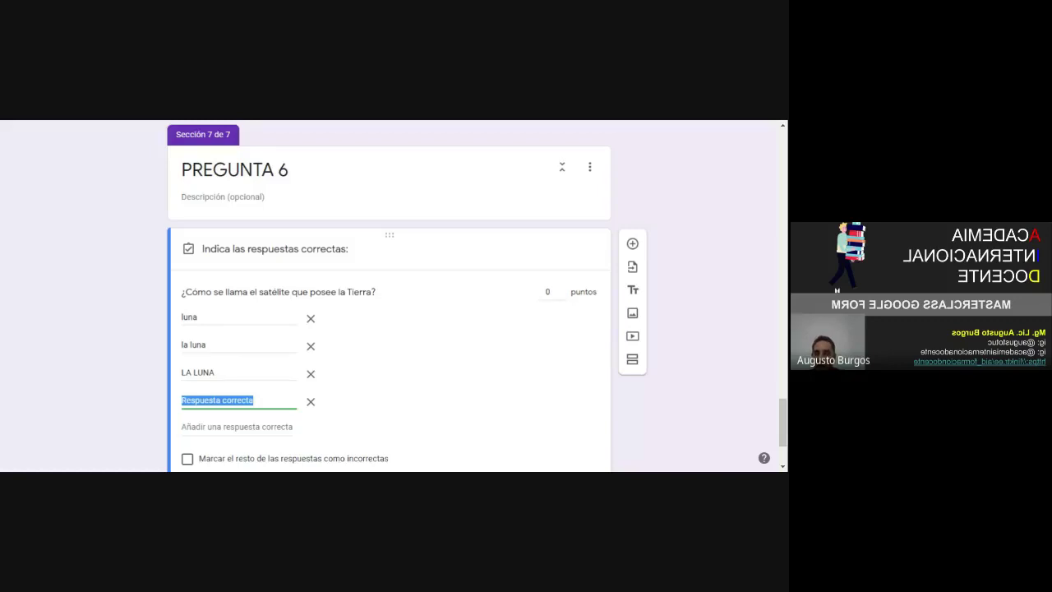
text(LUNA)
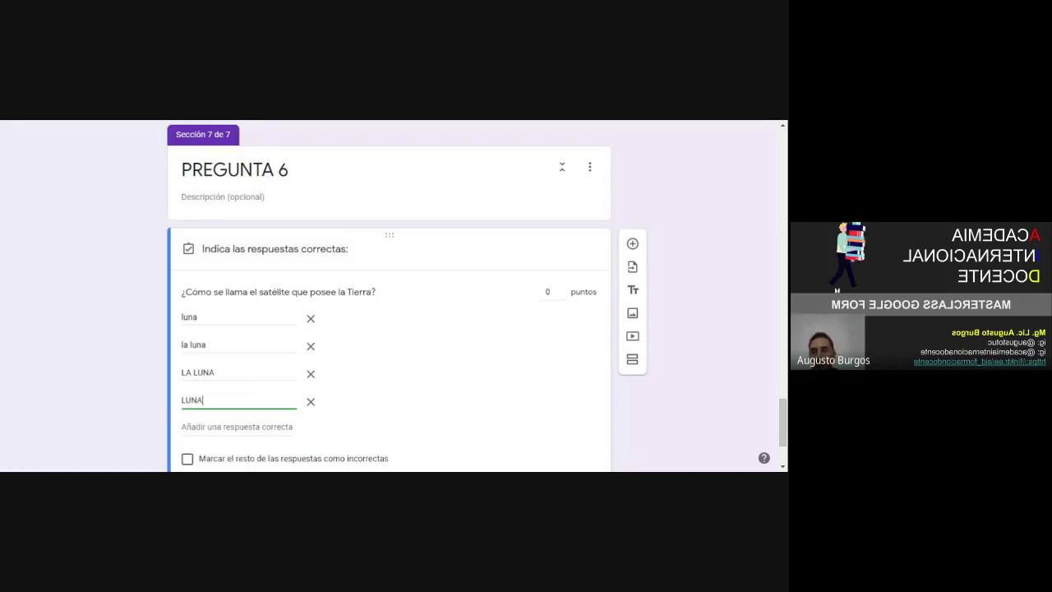
click(147, 367)
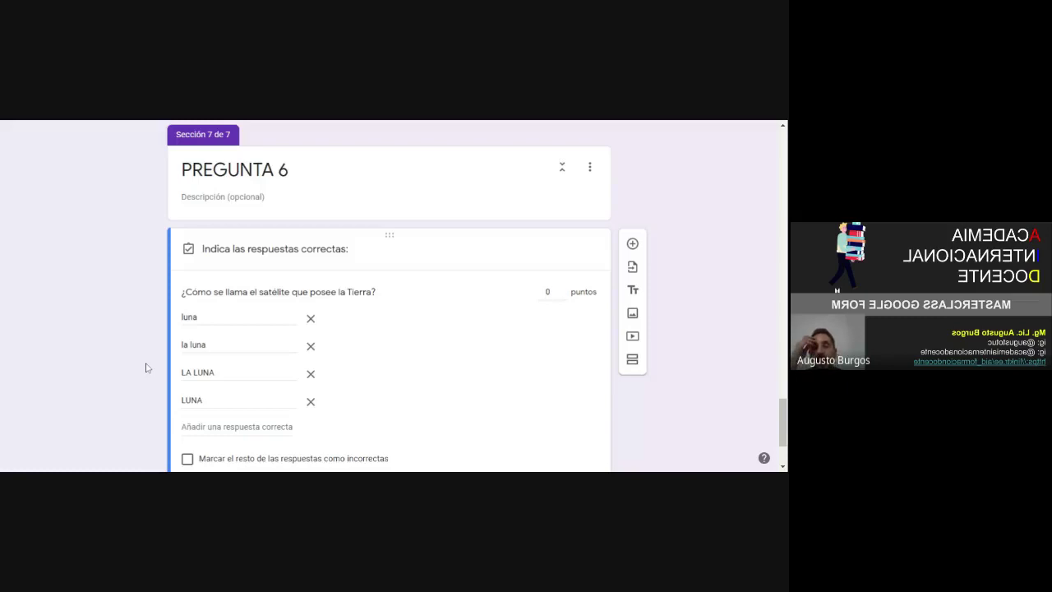
Assign 5 points to the satellite question and finish its answer key
scroll(147, 367, down, 2)
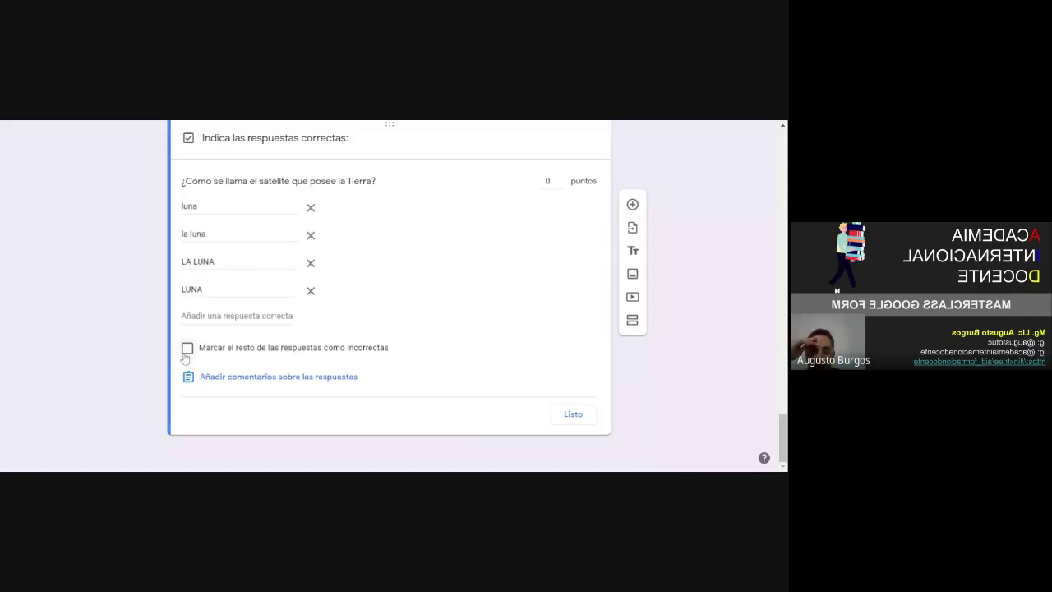
click(549, 181)
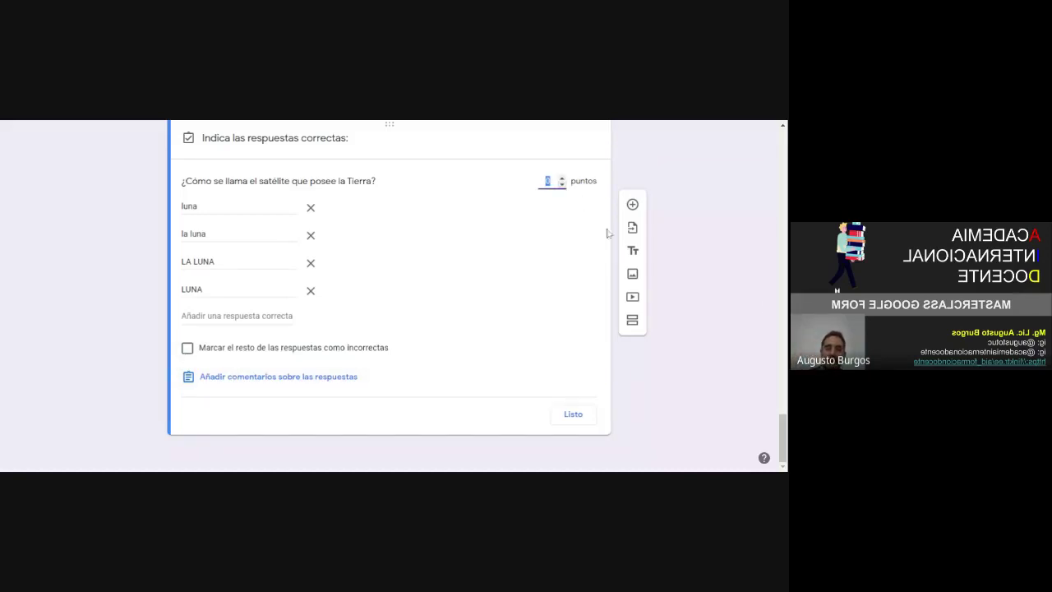
scroll(766, 305, up, 15)
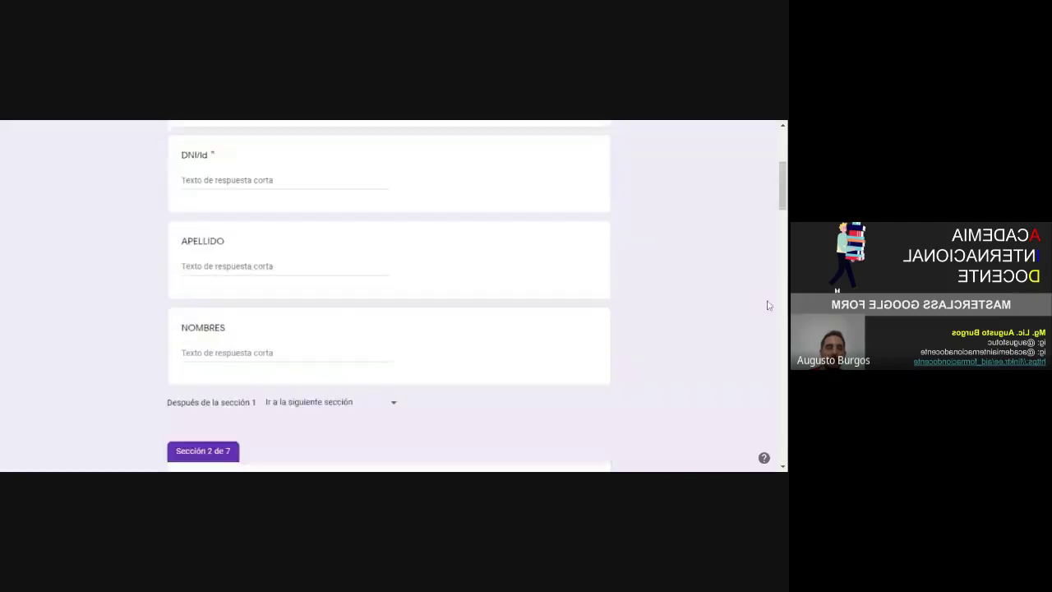
scroll(767, 305, up, 5)
scroll(767, 305, down, 15)
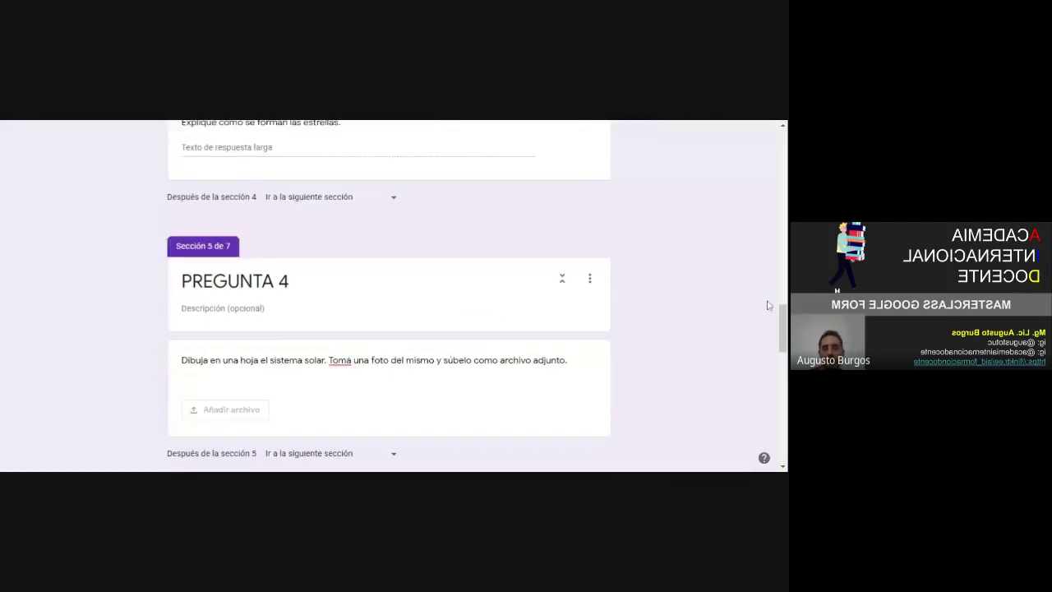
scroll(767, 305, down, 10)
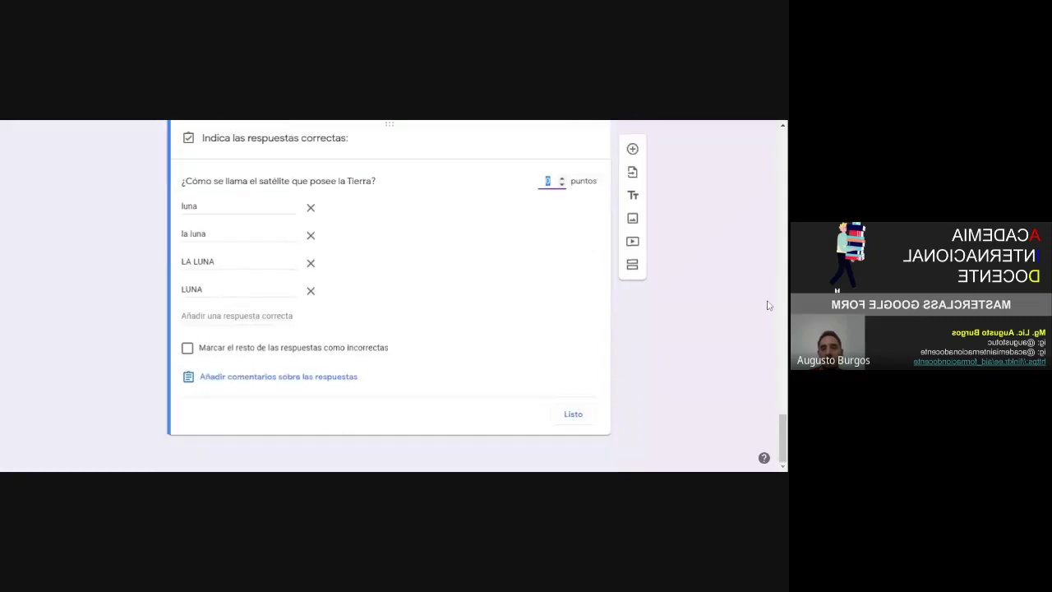
text(5)
click(748, 266)
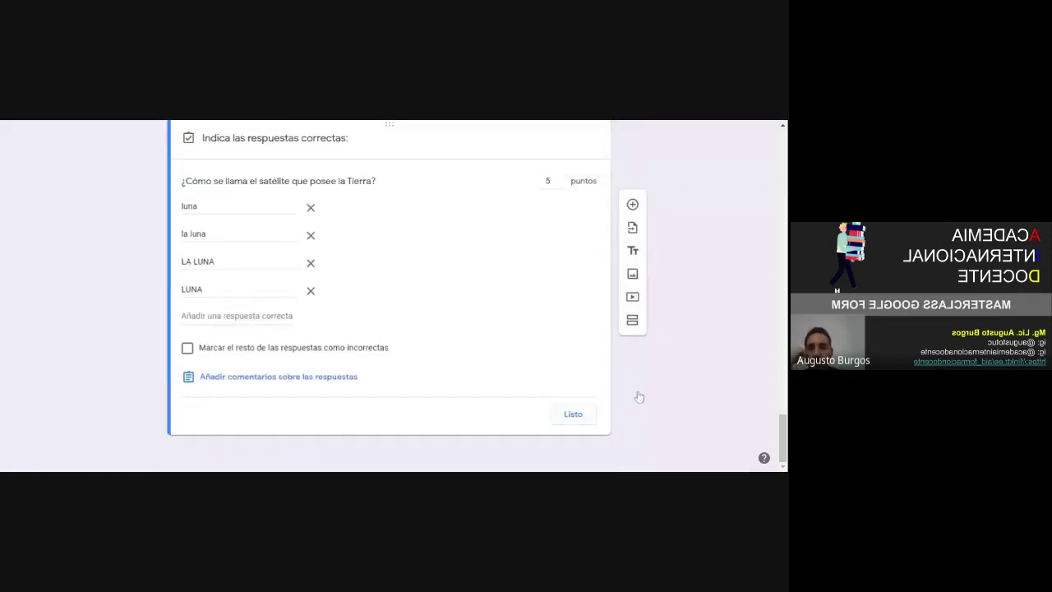
click(573, 414)
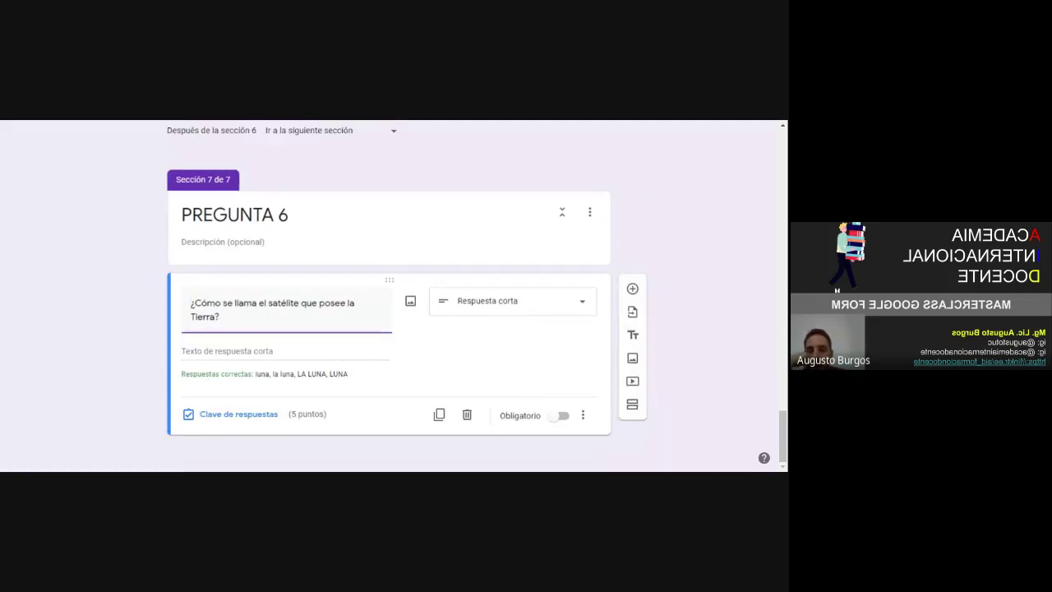
Review the PREGUNTA 1 and PREGUNTA 2 sections and open the question about the Earth being at the centre of the solar system
scroll(228, 380, up, 20)
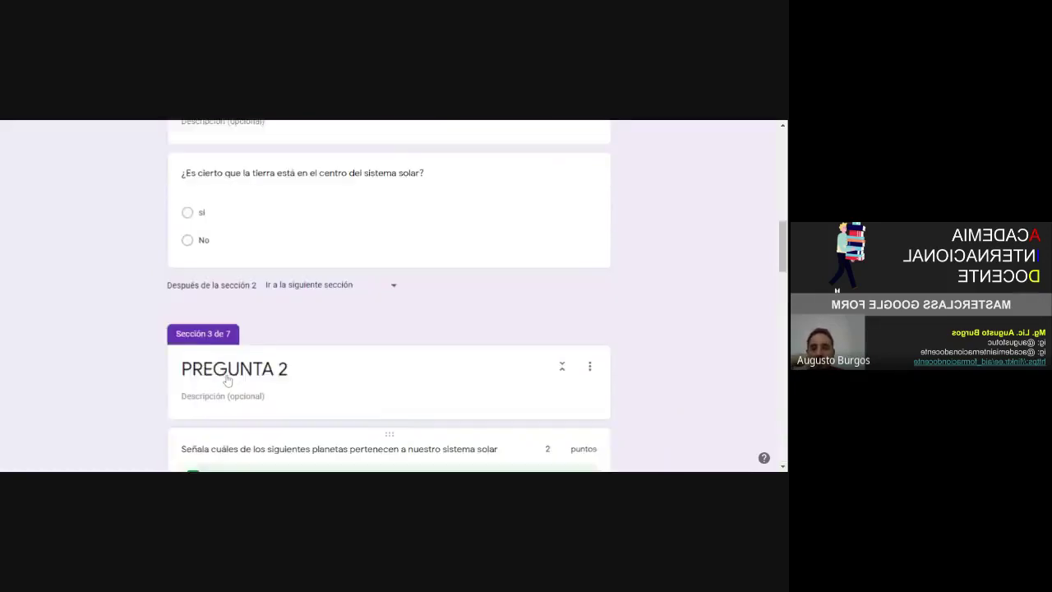
scroll(228, 379, up, 5)
scroll(228, 380, down, 7)
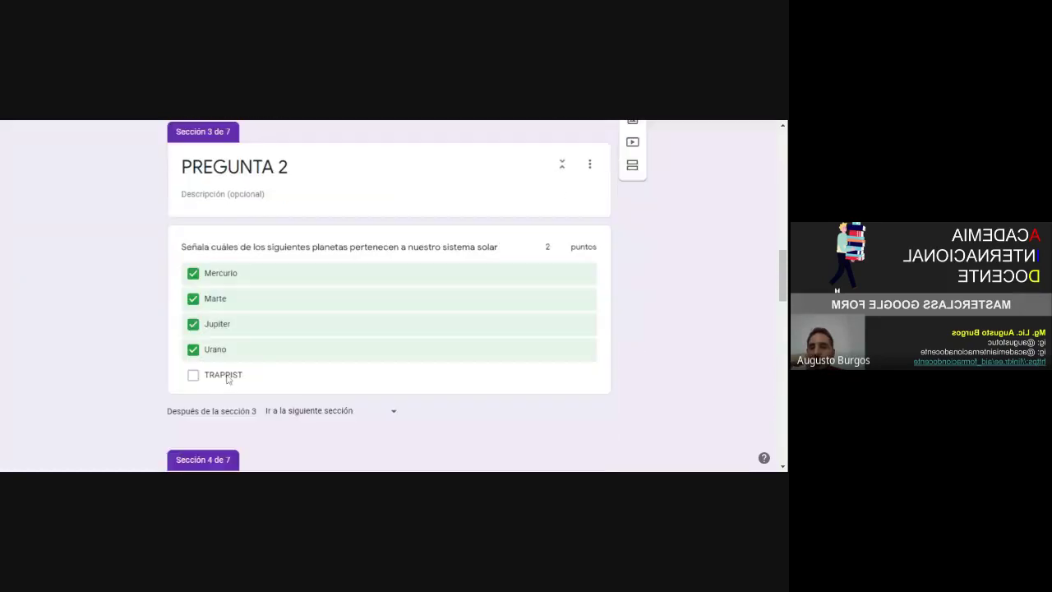
scroll(227, 379, down, 1)
scroll(228, 379, up, 6)
scroll(228, 380, down, 3)
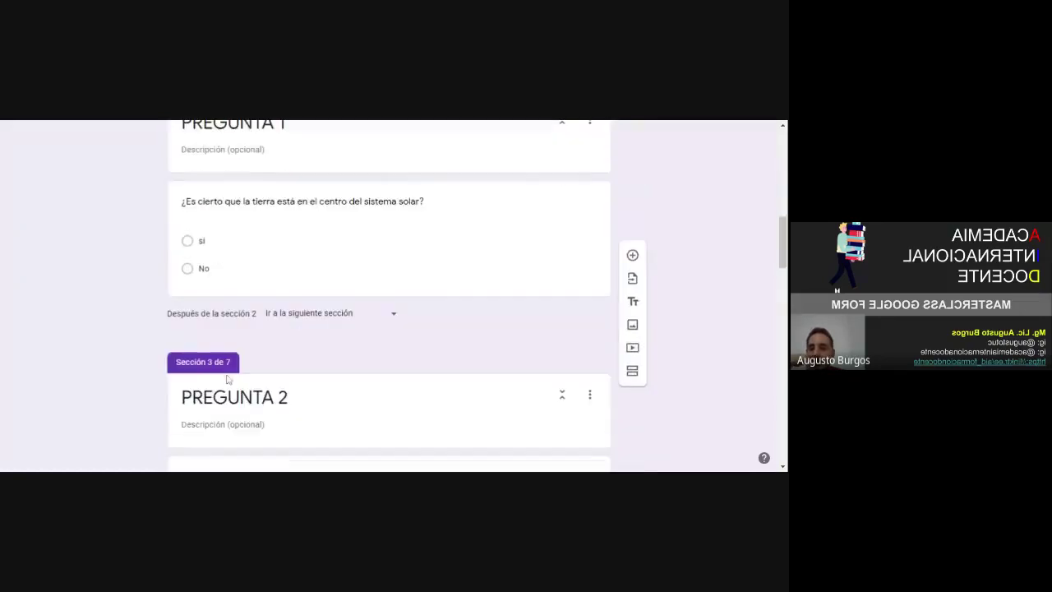
click(234, 265)
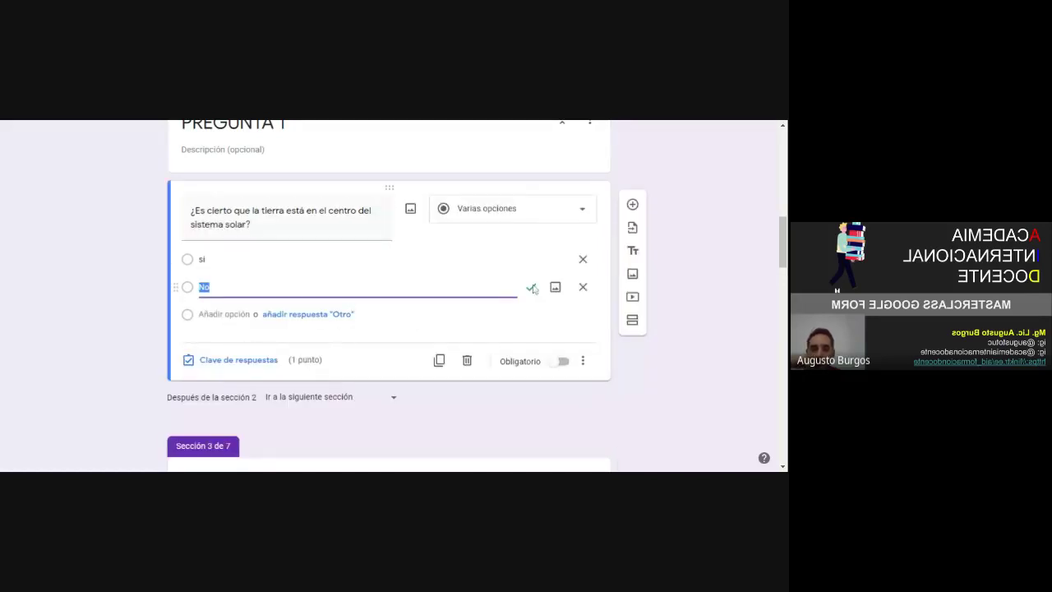
Look through the questions in sections PREGUNTA 2 to PREGUNTA 6, opening the one on how stars form, and return to the form's start
scroll(301, 374, down, 5)
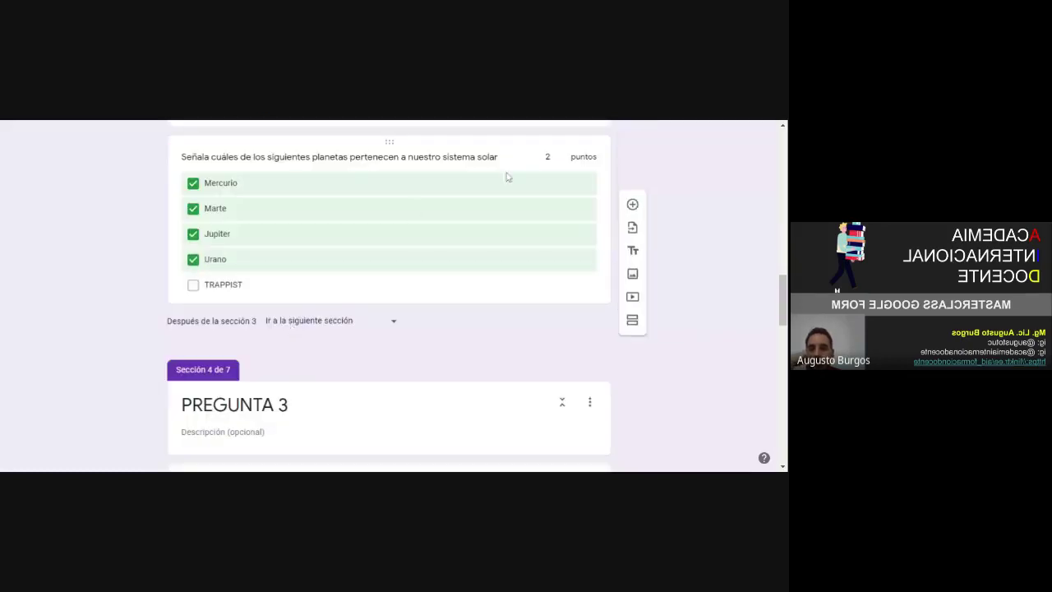
scroll(371, 311, down, 2)
scroll(372, 310, down, 1)
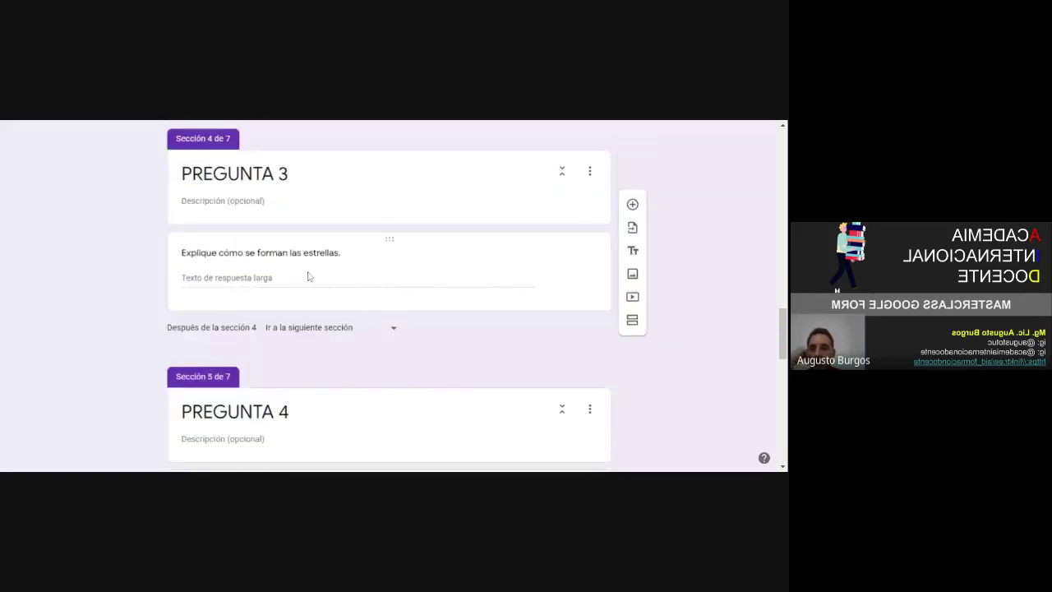
click(308, 278)
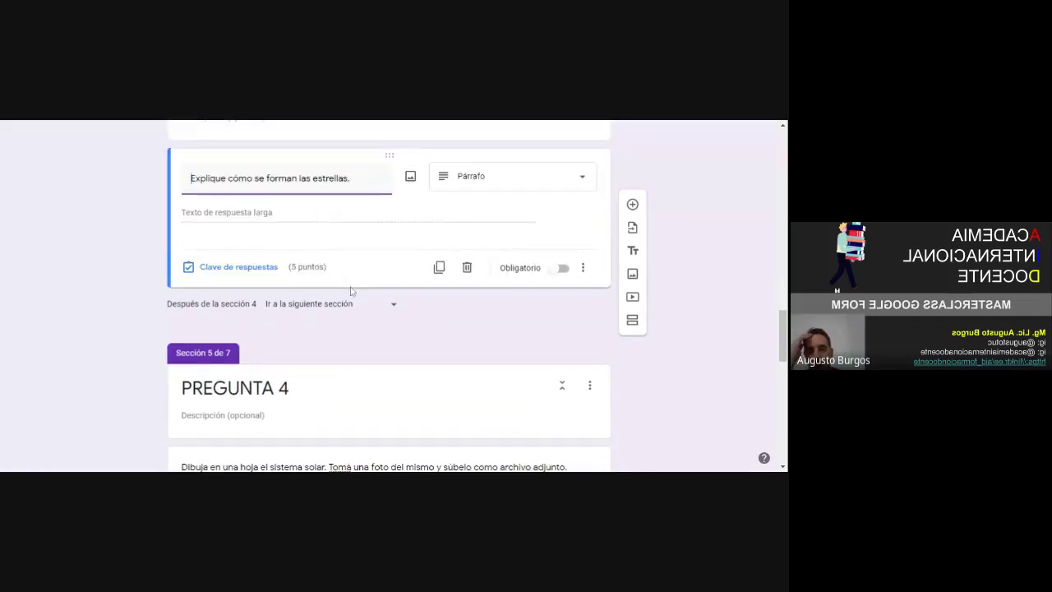
scroll(345, 287, up, 1)
scroll(392, 333, down, 3)
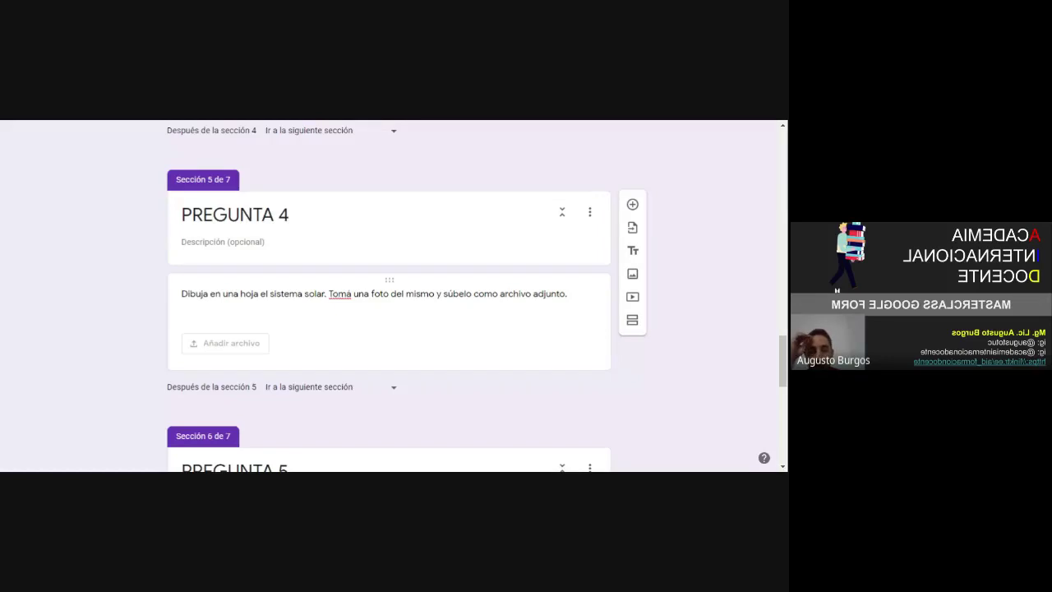
scroll(392, 334, down, 1)
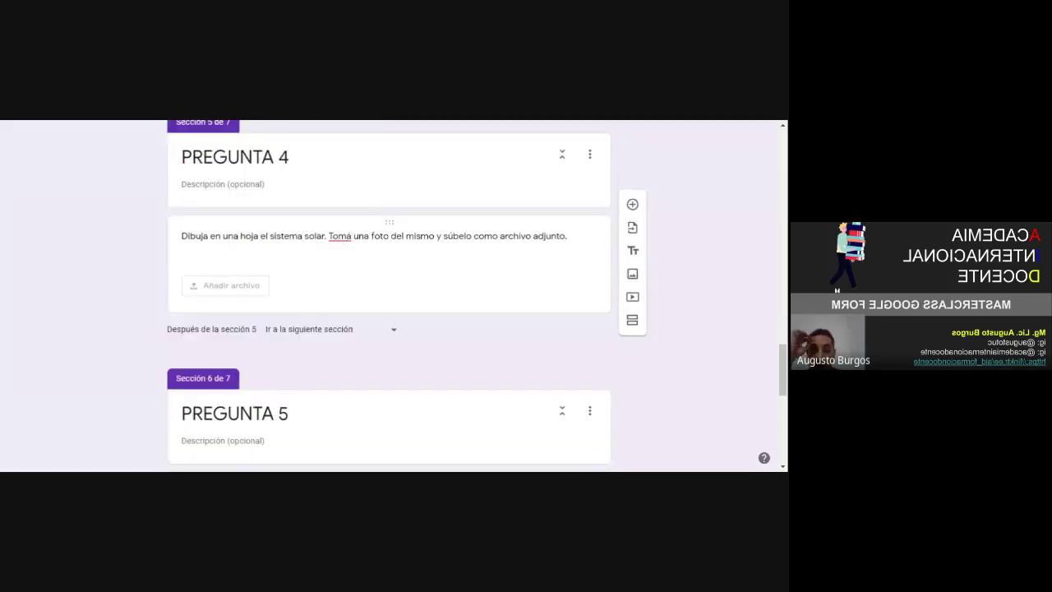
scroll(387, 272, down, 3)
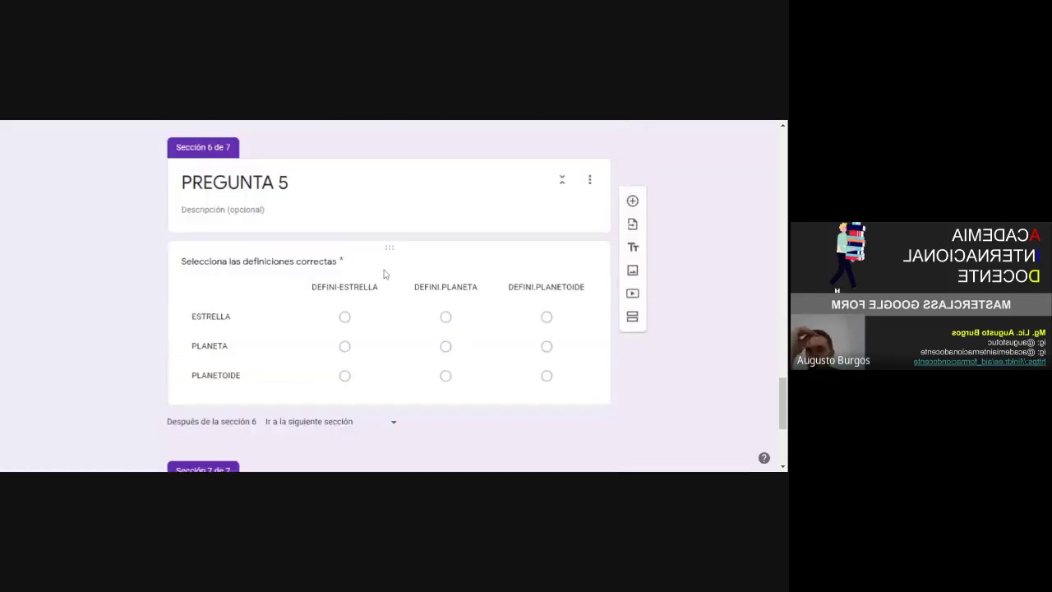
scroll(383, 274, down, 1)
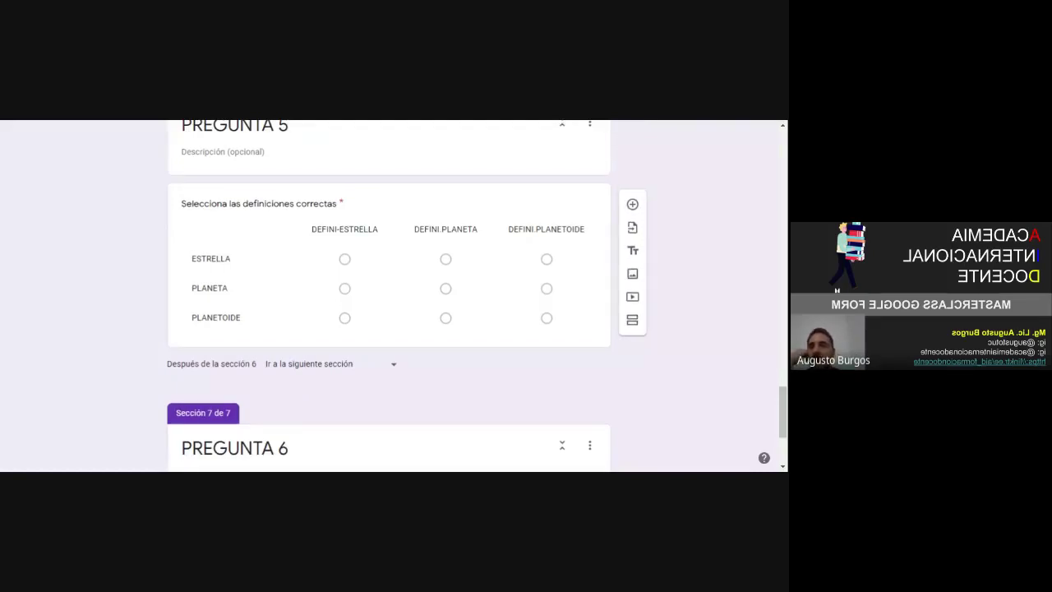
scroll(335, 317, down, 2)
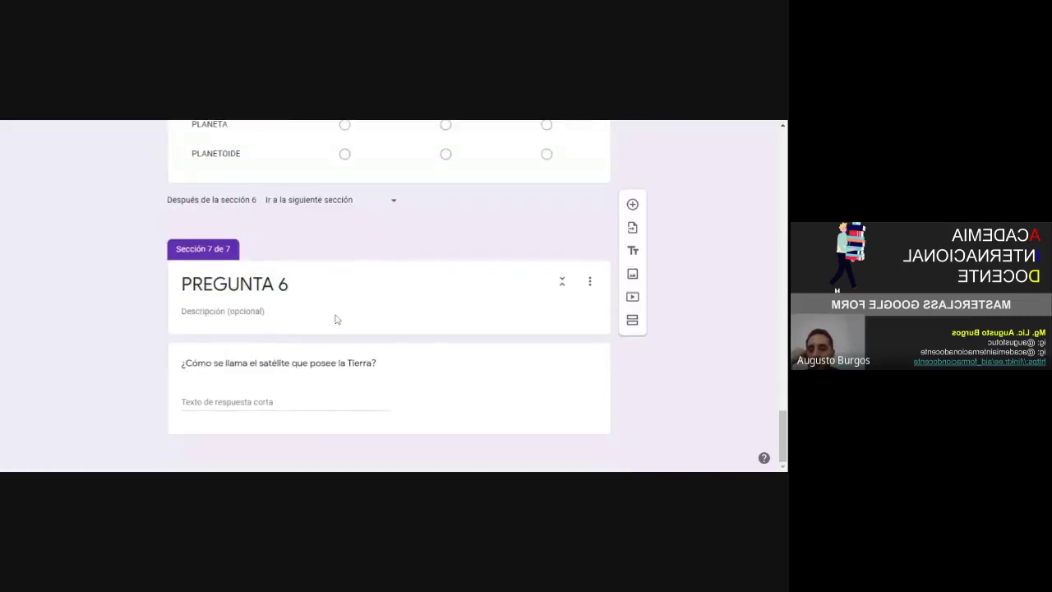
scroll(309, 399, up, 20)
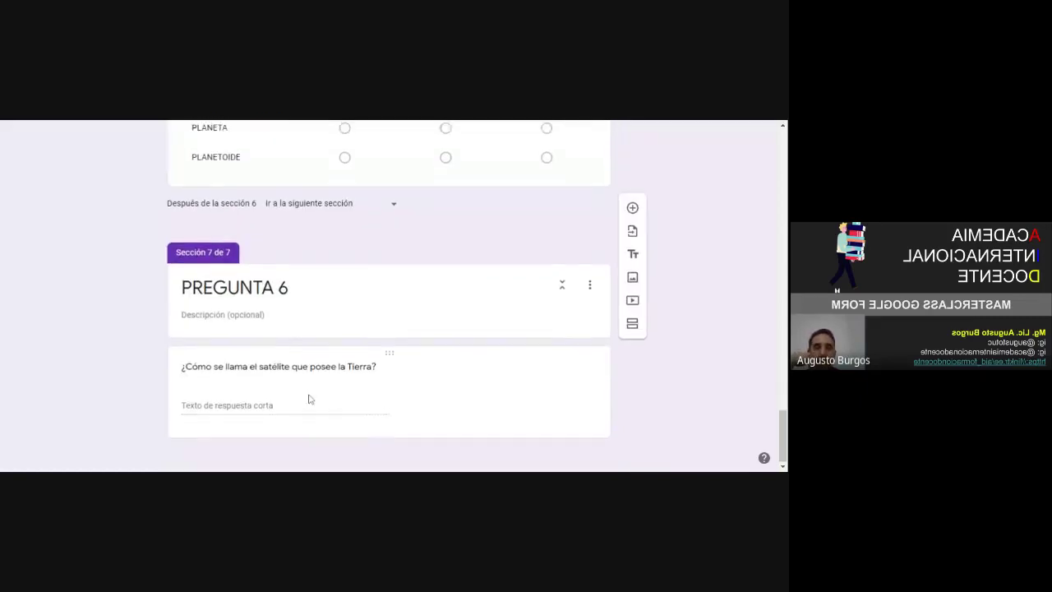
scroll(310, 399, up, 10)
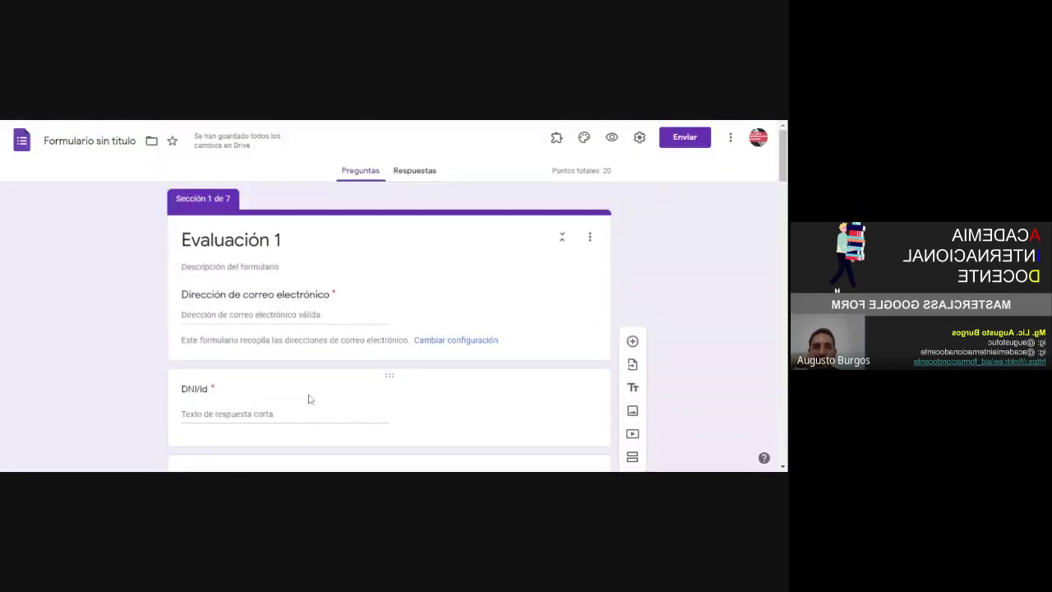
Check the options for sending the form by email, and its general configuration, saving the configuration without changes
click(685, 141)
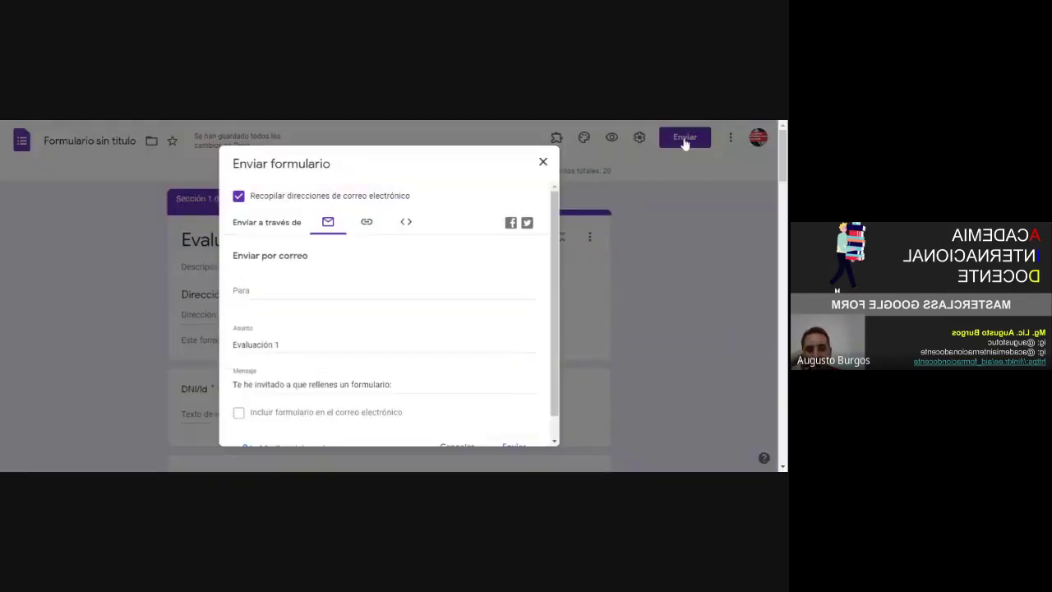
click(473, 299)
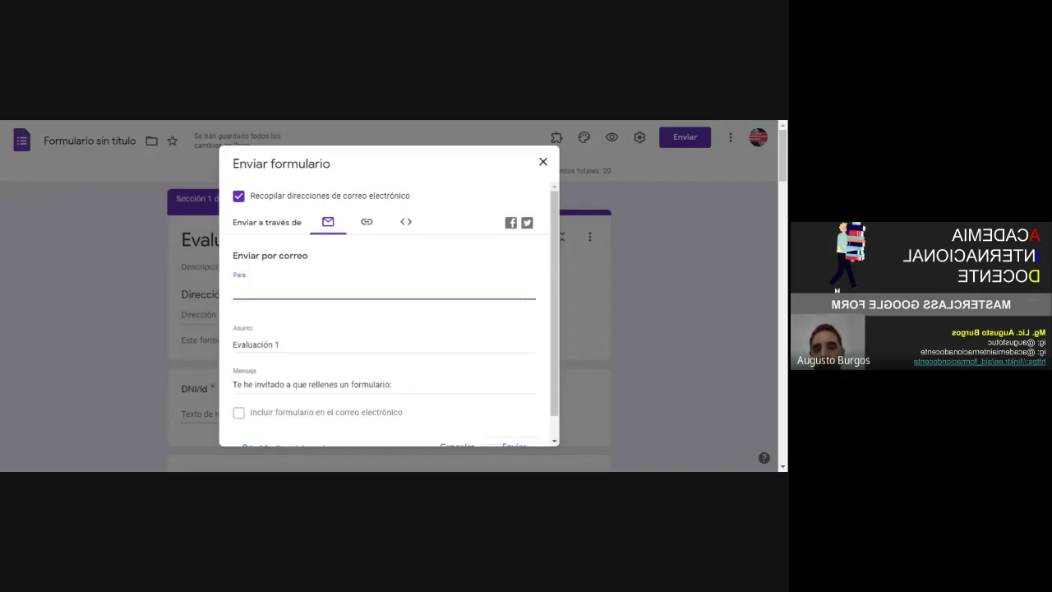
click(544, 162)
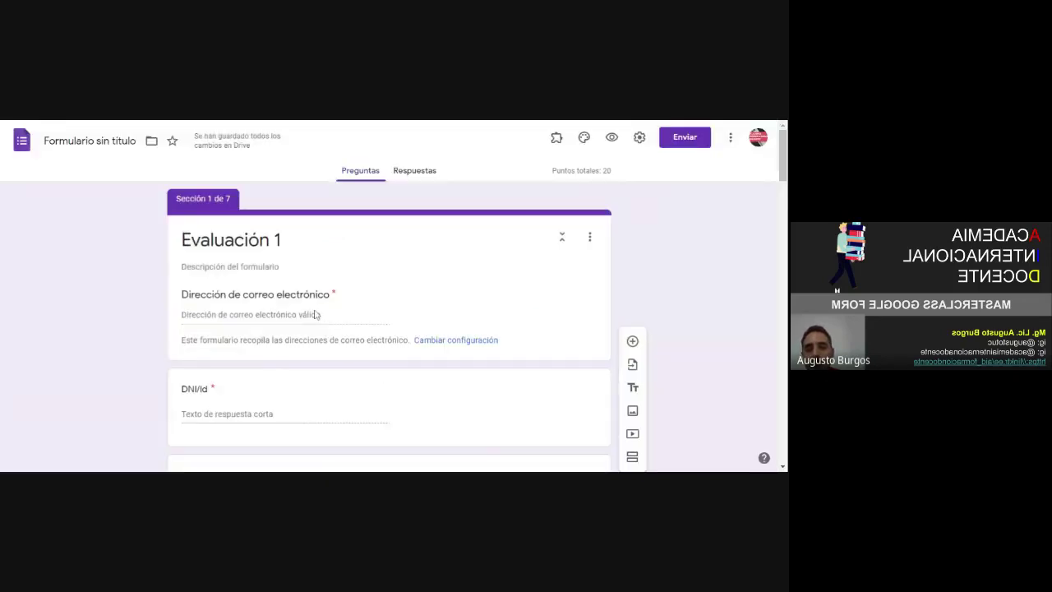
click(640, 137)
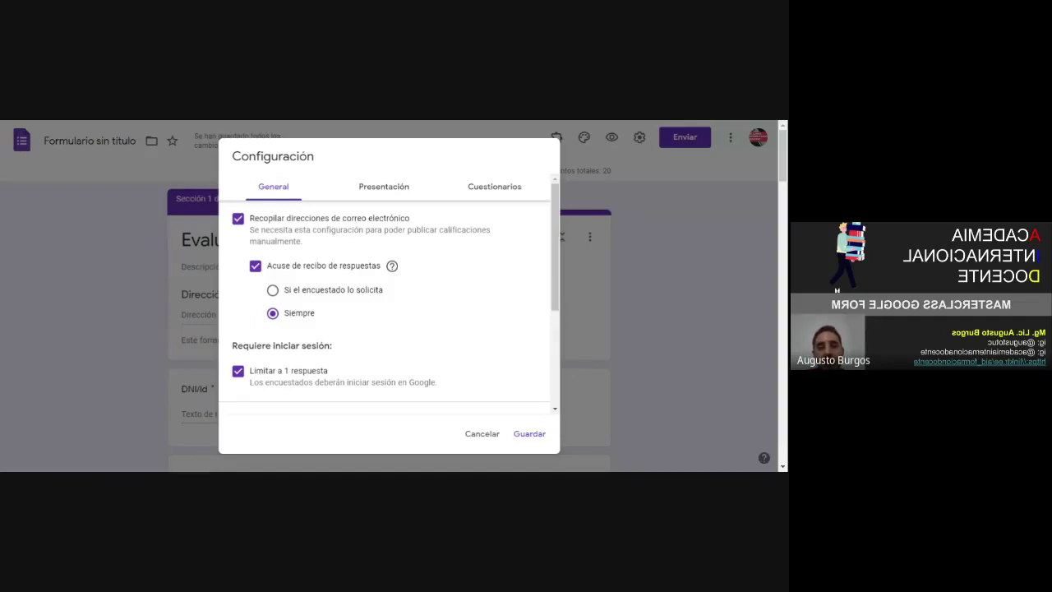
click(530, 435)
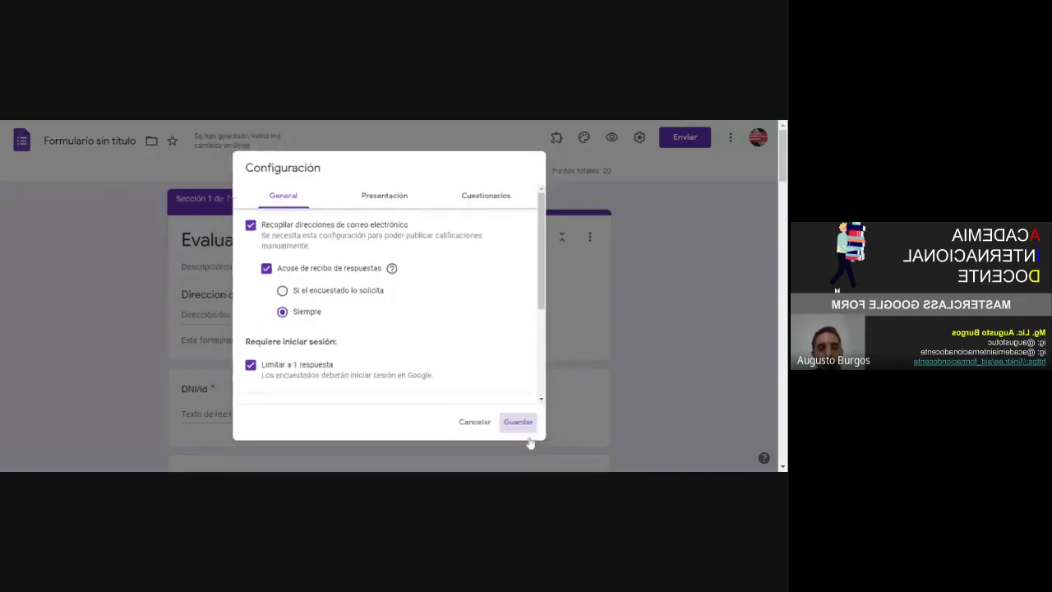
Examine the recipient, subject, message and collaborator options for sending Evaluación 1 by email
click(680, 141)
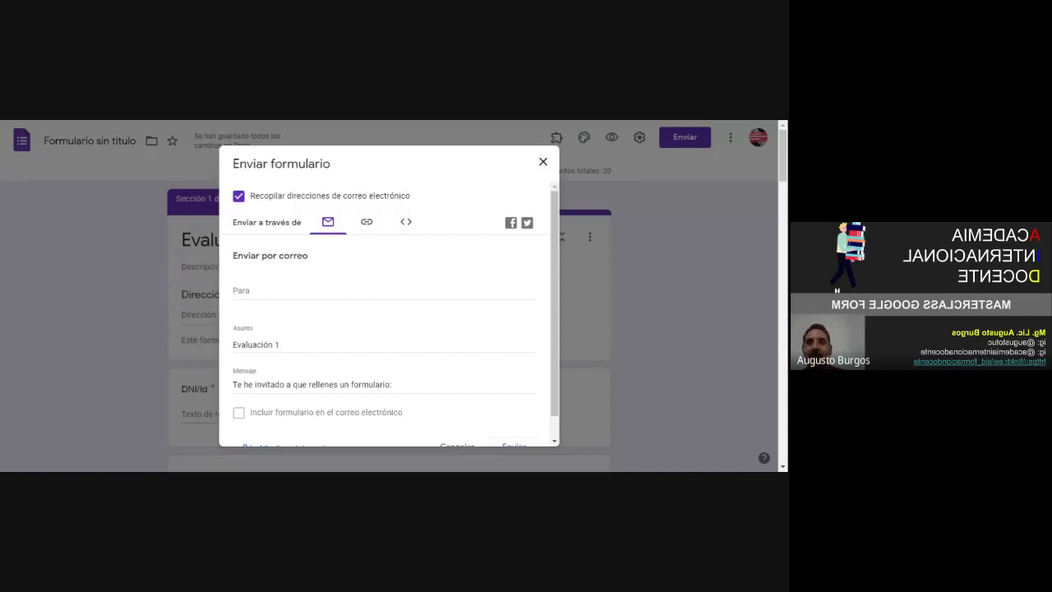
click(458, 298)
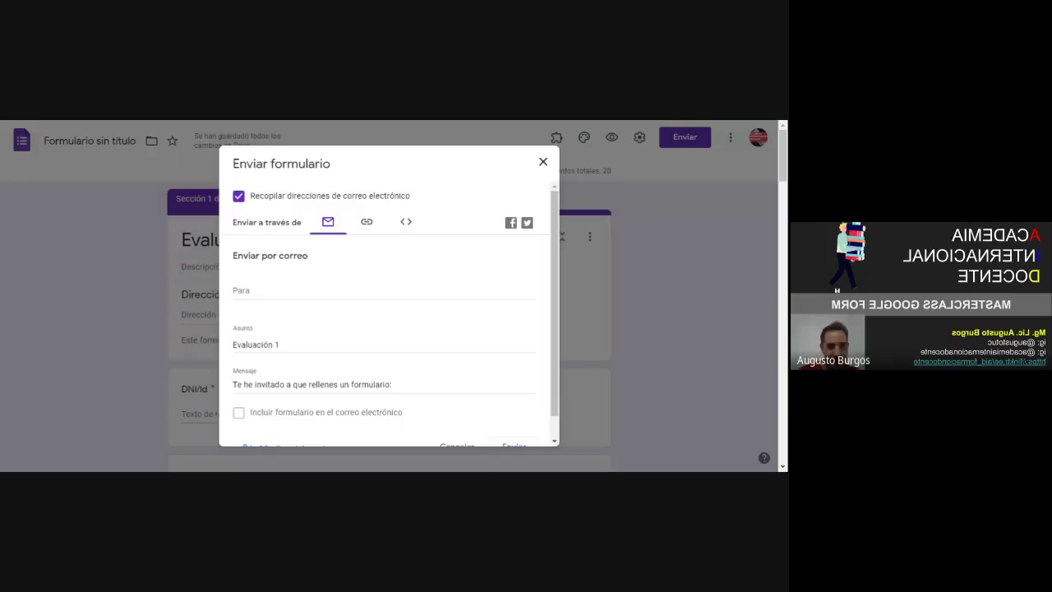
click(426, 290)
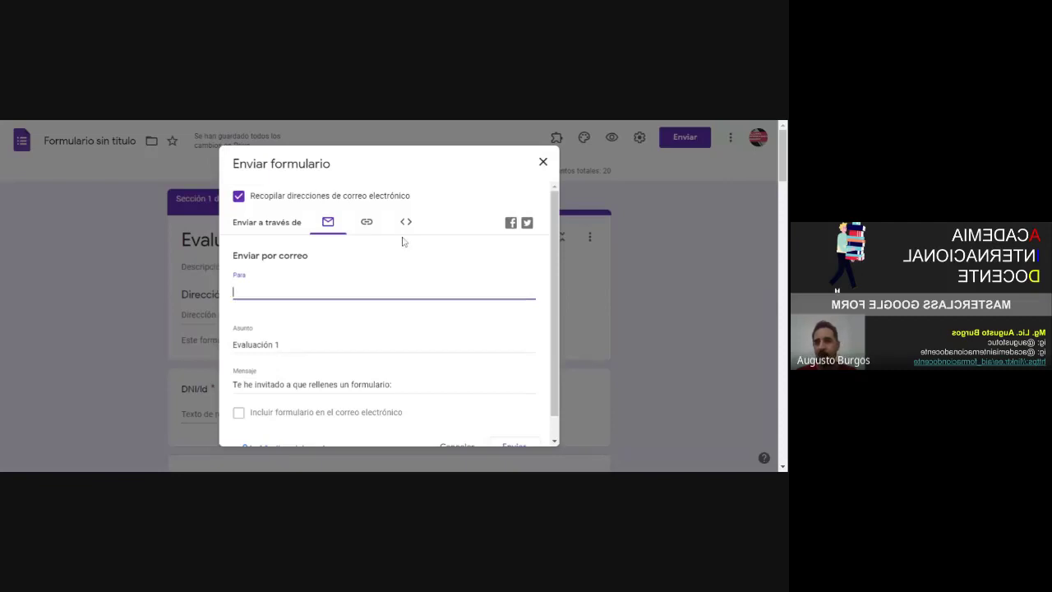
scroll(398, 248, down, 1)
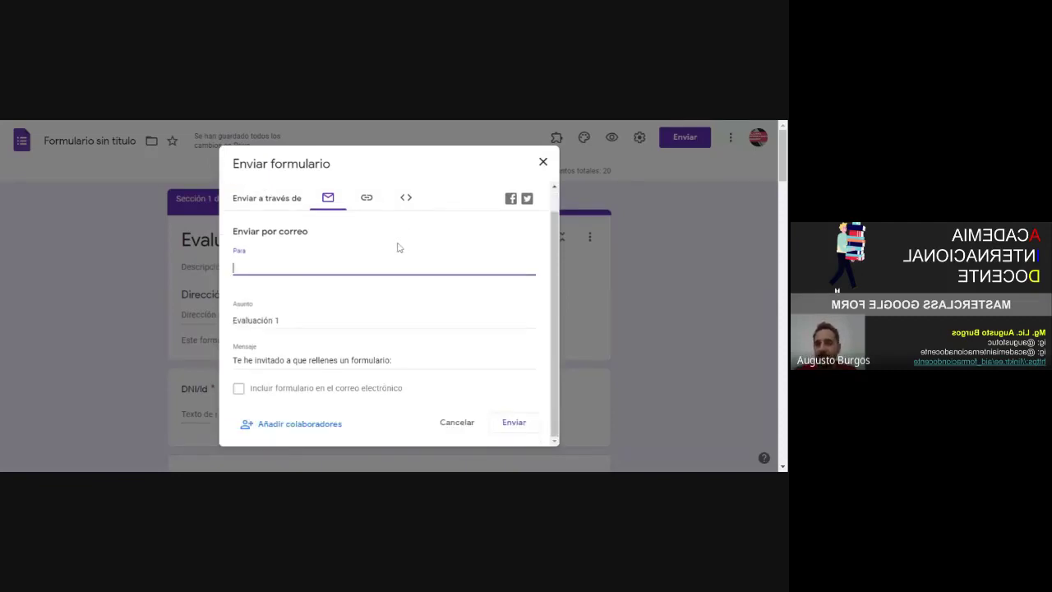
scroll(398, 247, down, 2)
scroll(398, 248, up, 1)
scroll(398, 248, down, 1)
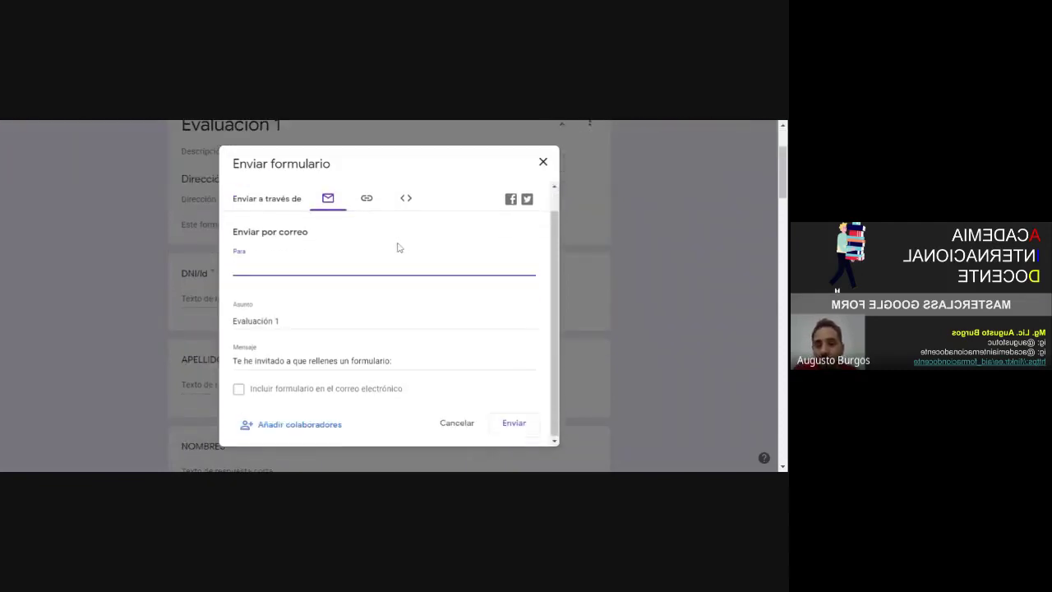
Compare sharing the form through a link with sending it by email
click(367, 200)
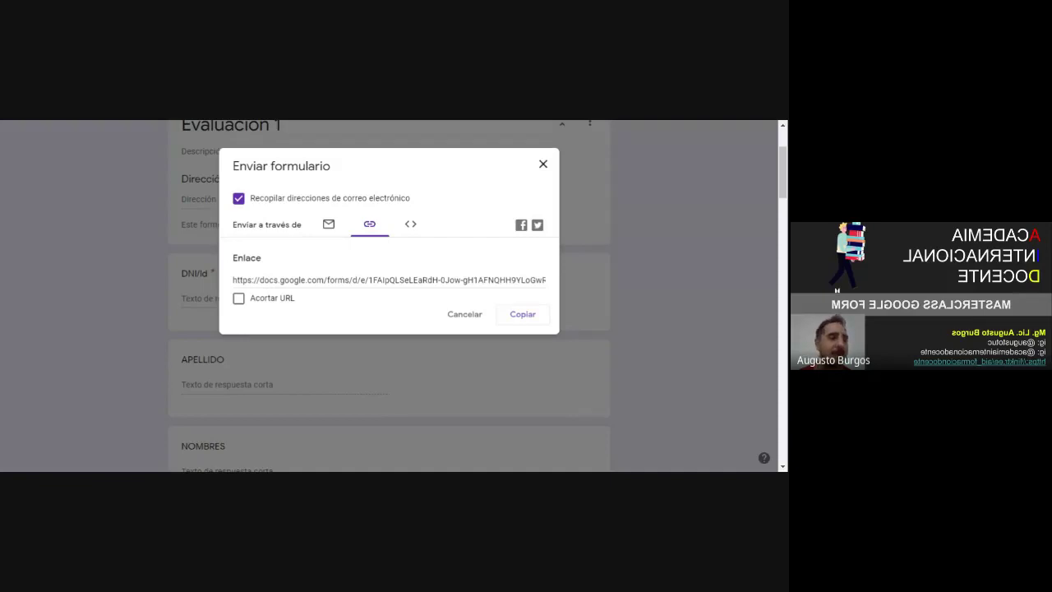
click(329, 225)
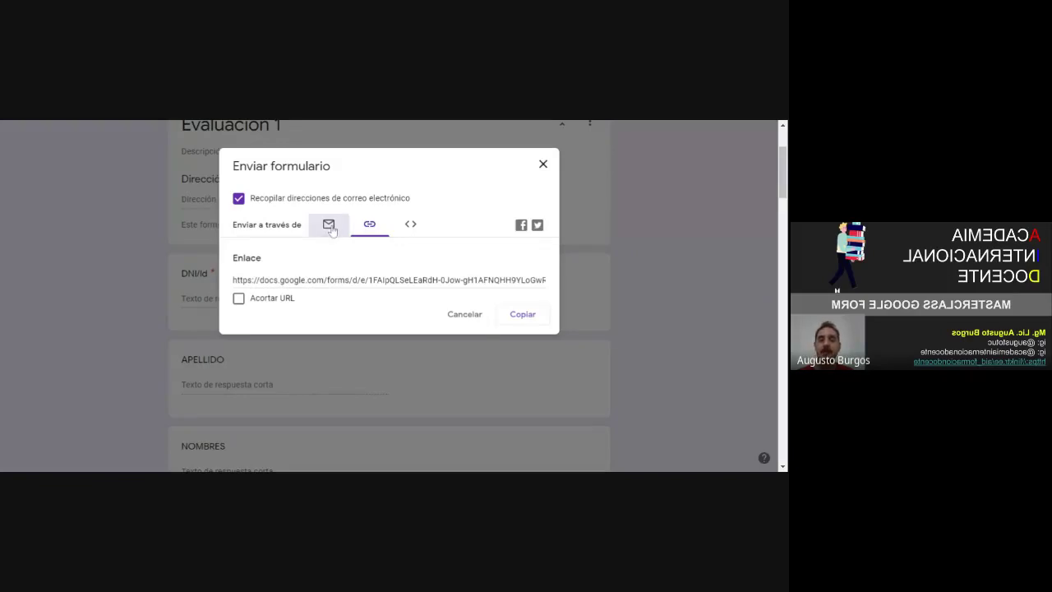
click(280, 291)
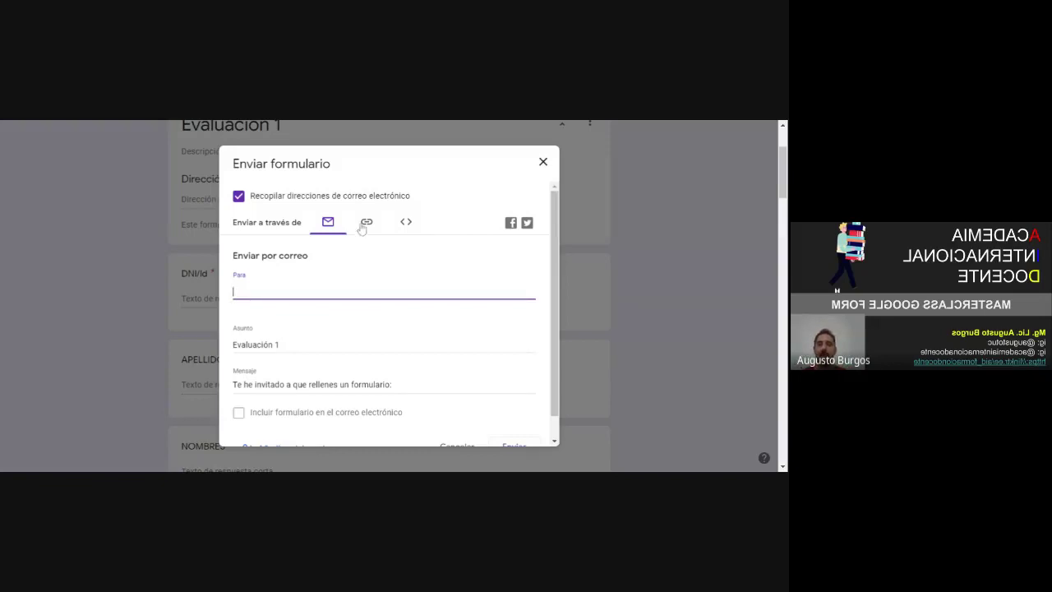
scroll(385, 283, down, 1)
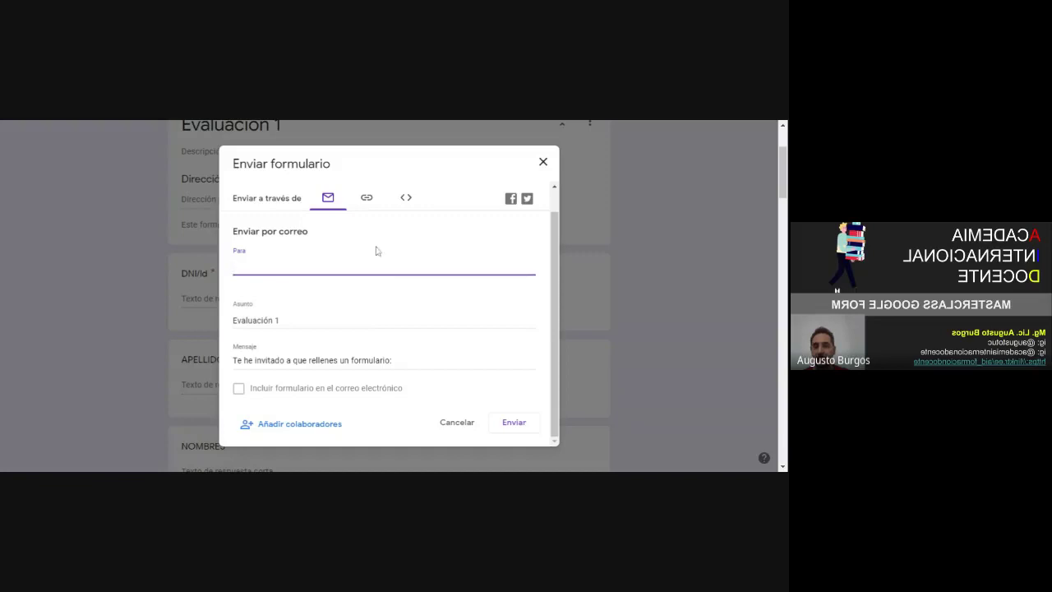
Shorten the form's sharing link, copy it and close the send dialog
click(370, 209)
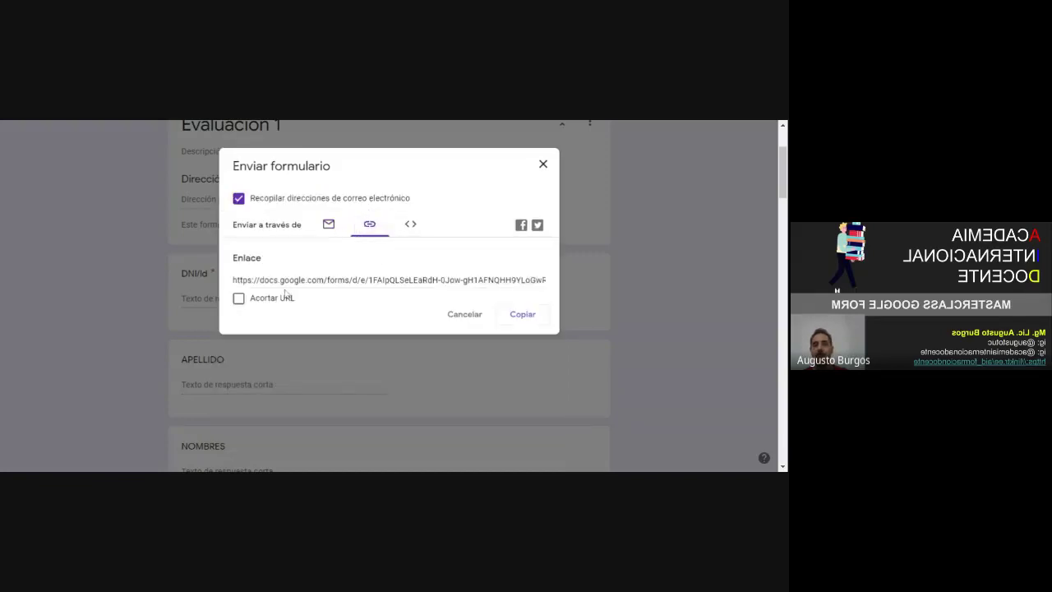
click(240, 299)
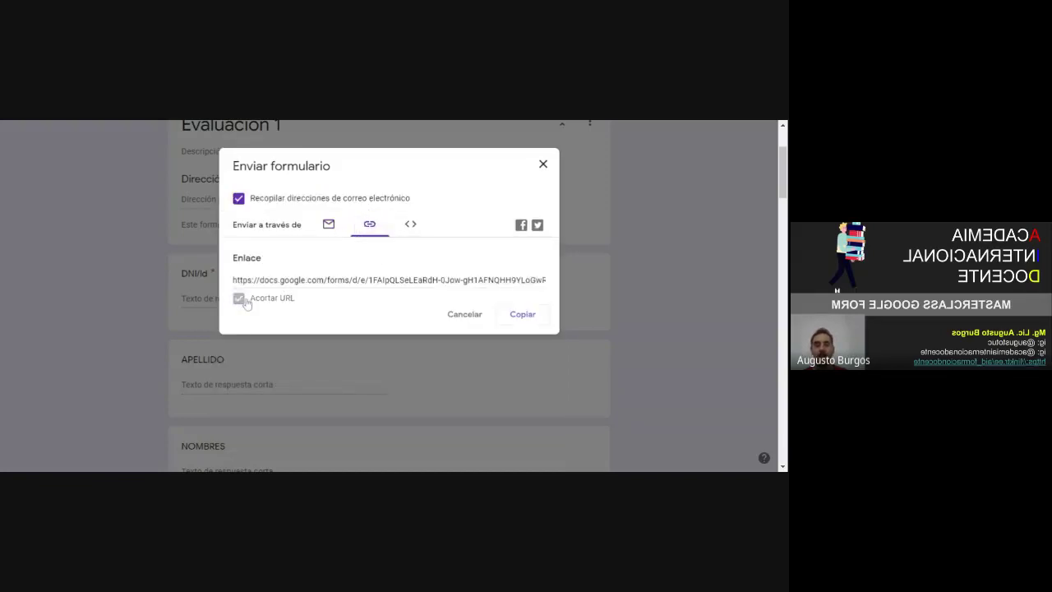
click(523, 321)
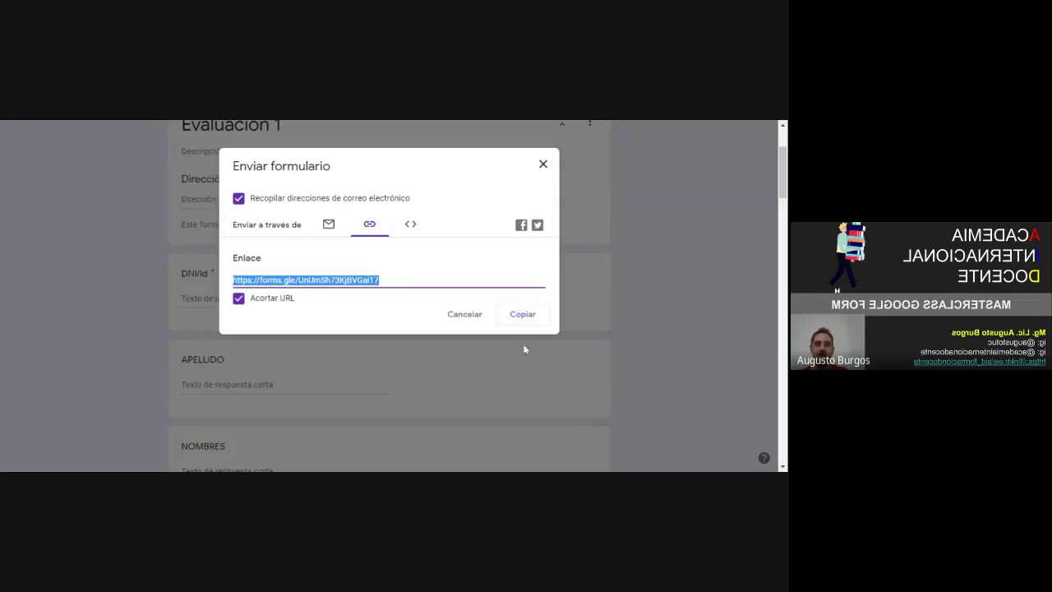
click(521, 316)
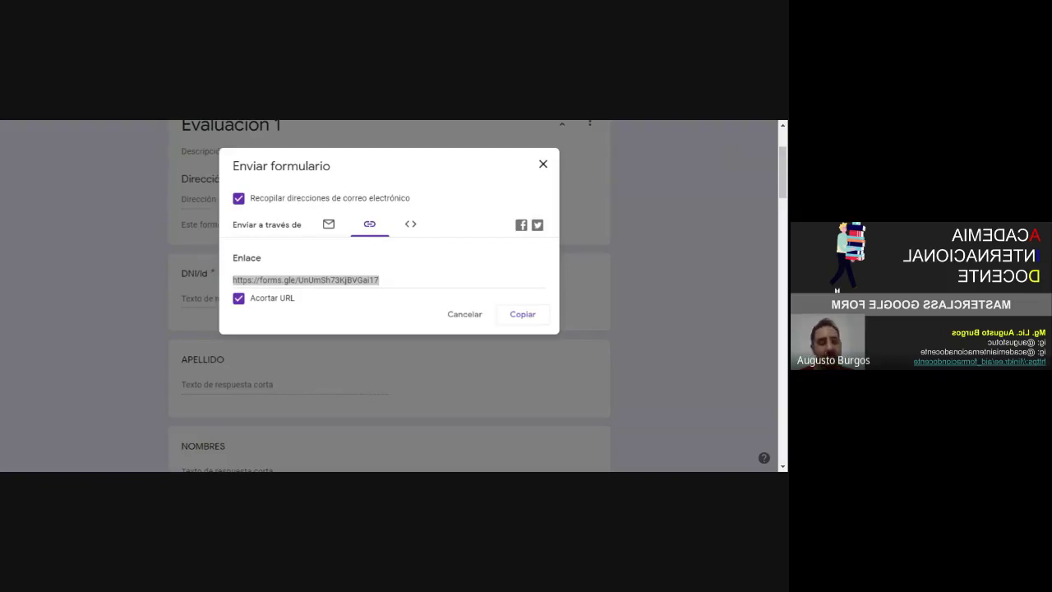
key(alt+Tab)
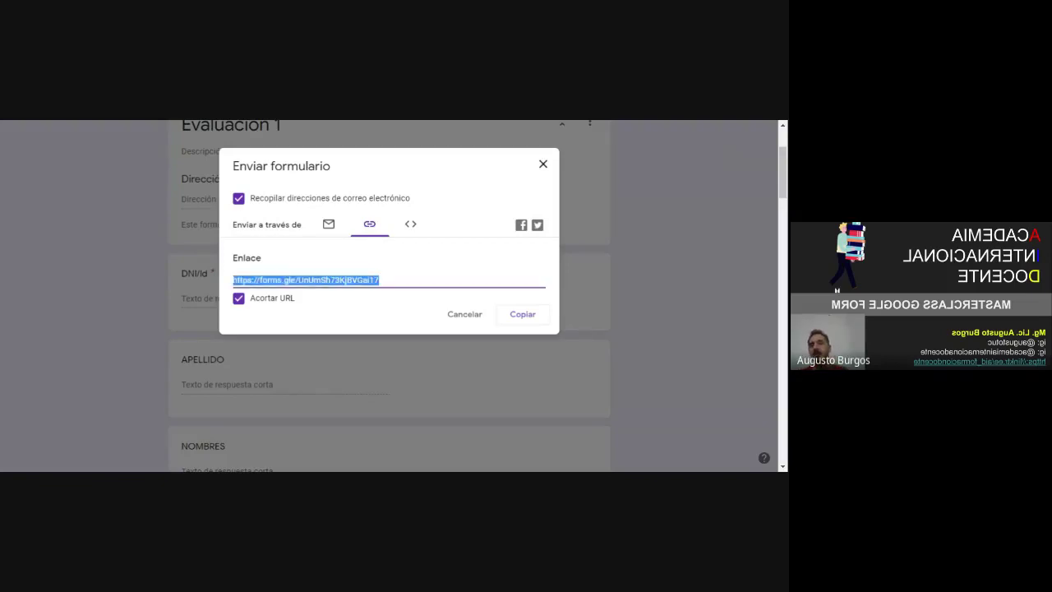
click(481, 317)
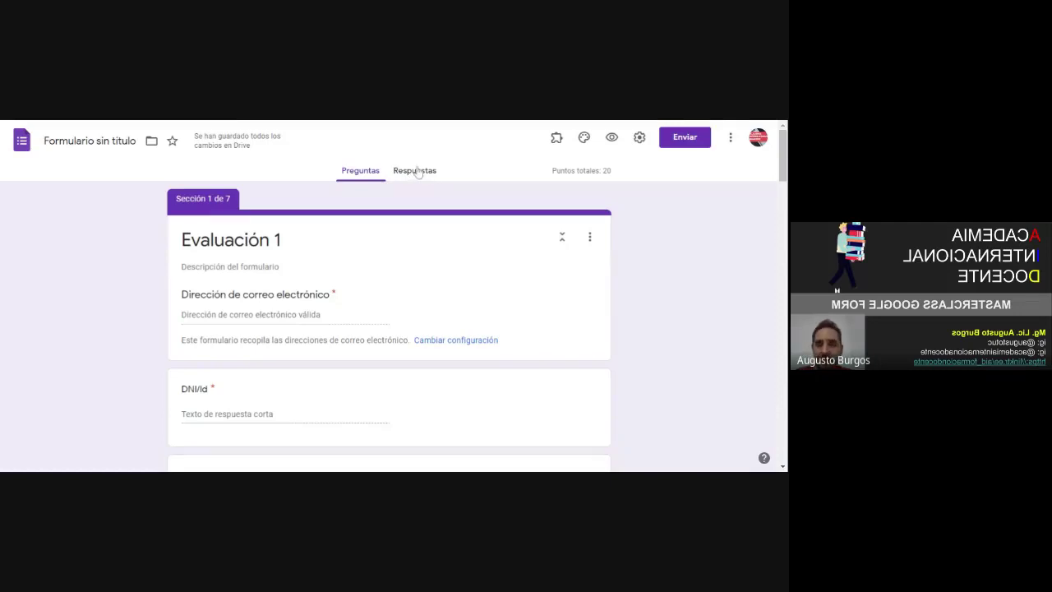
Open the form's responses, dismiss the tip about viewing each question and switch to individual responses
click(418, 171)
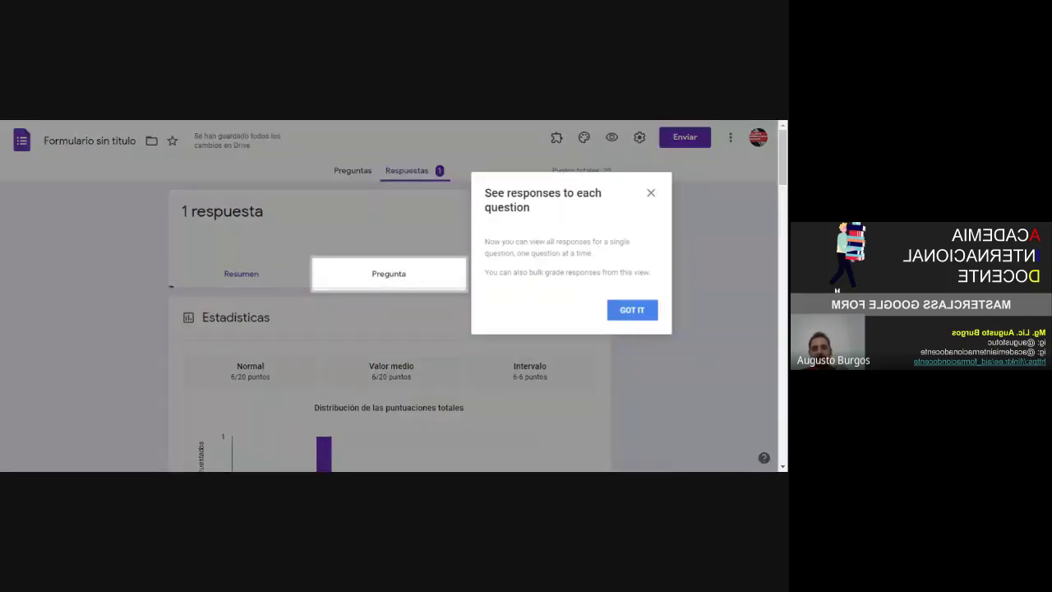
click(651, 193)
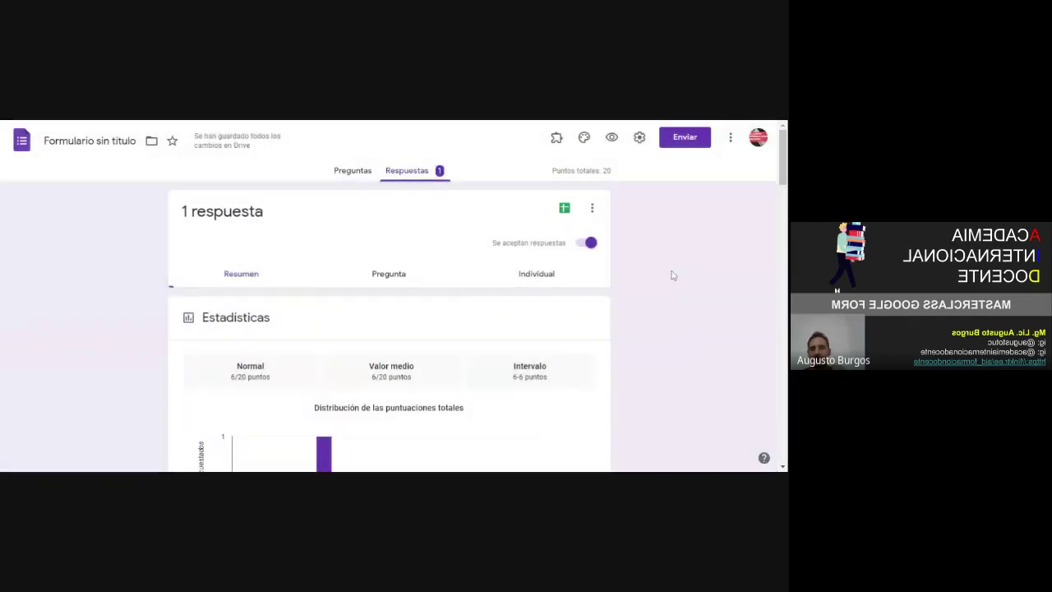
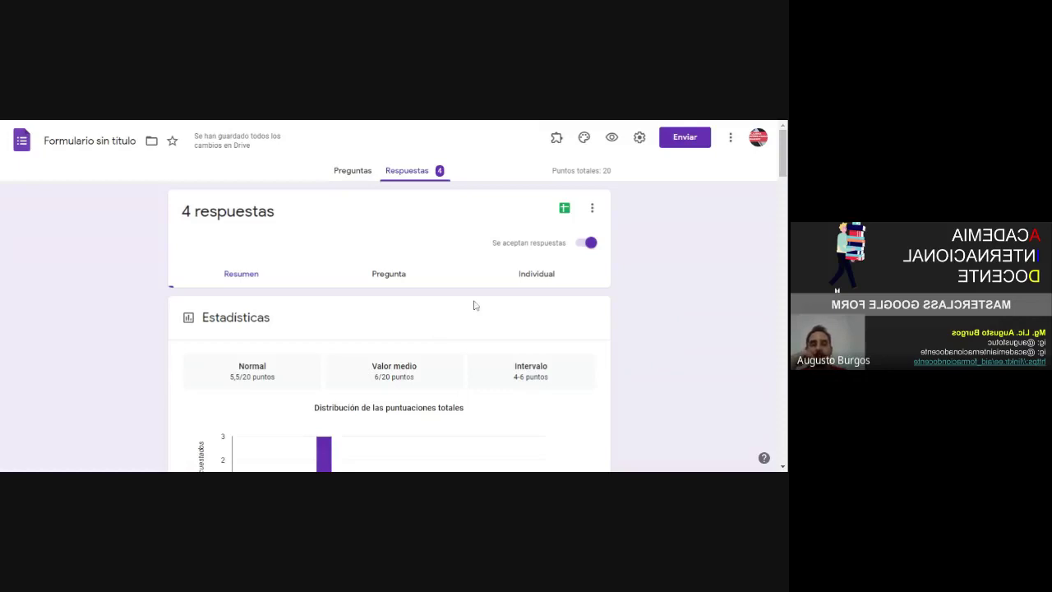
click(532, 274)
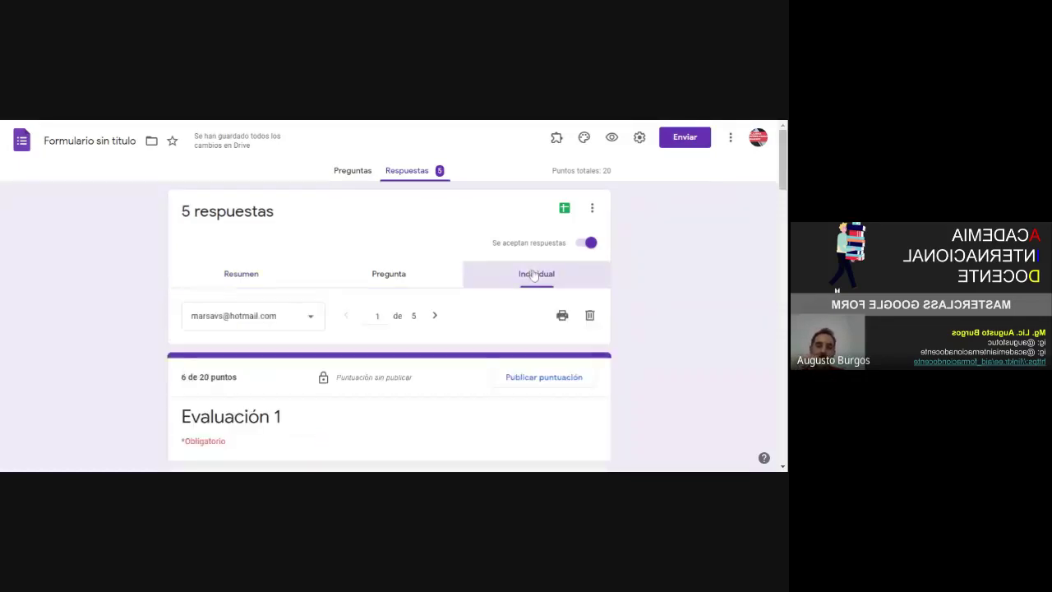
Review the first respondent's identification details and graded answers to questions 1 and 2, continuing to questions 3 and 4
scroll(532, 275, down, 1)
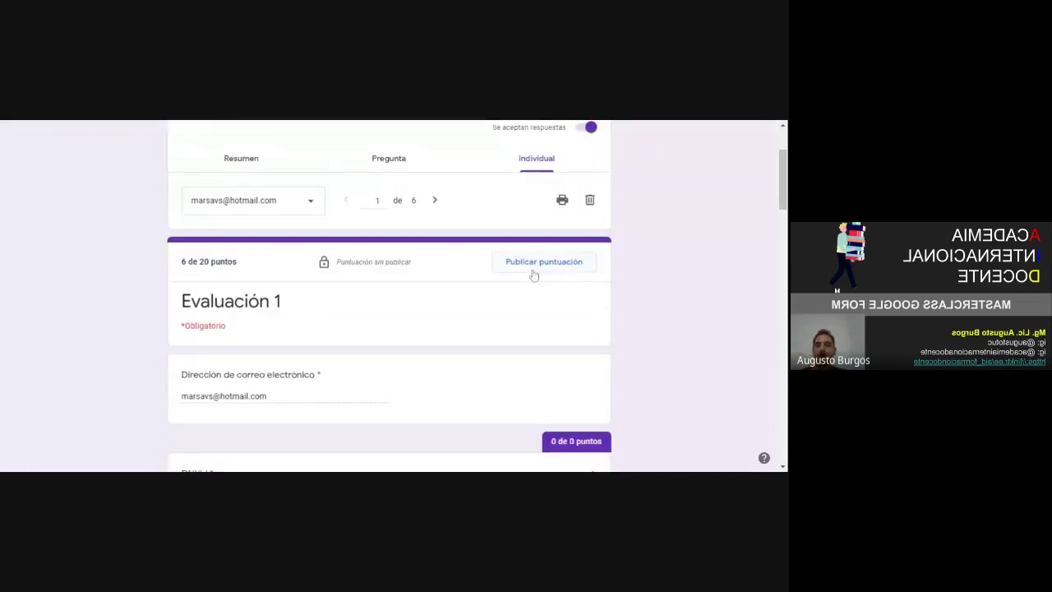
scroll(534, 275, down, 1)
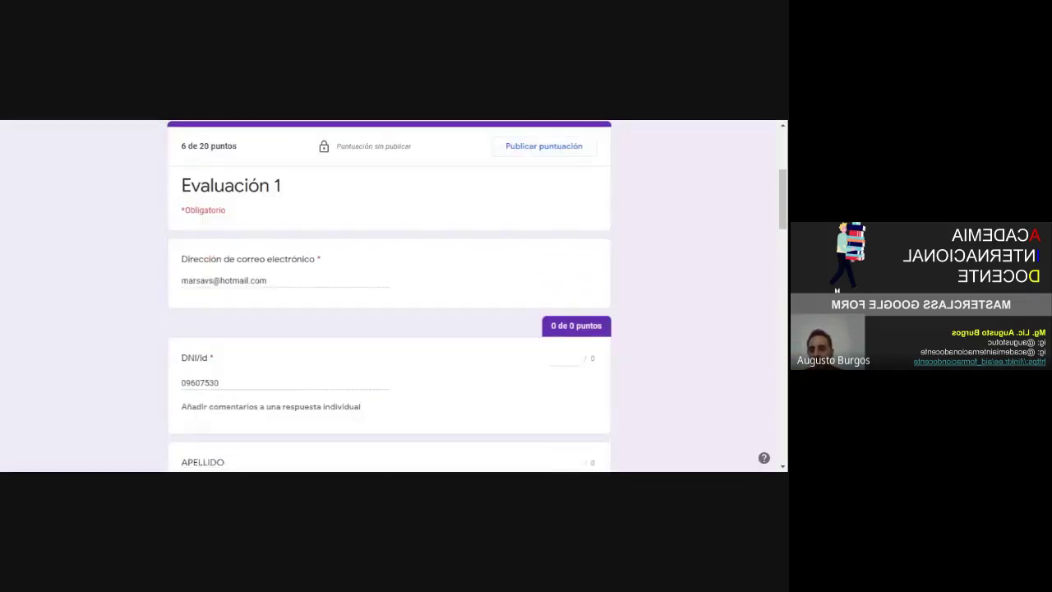
scroll(534, 274, down, 1)
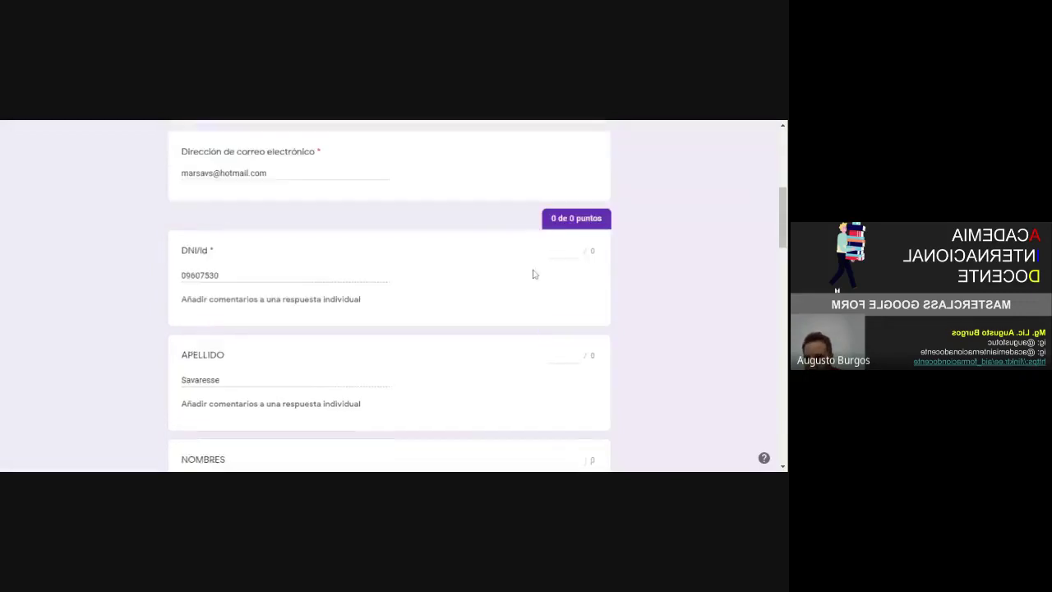
scroll(533, 274, down, 2)
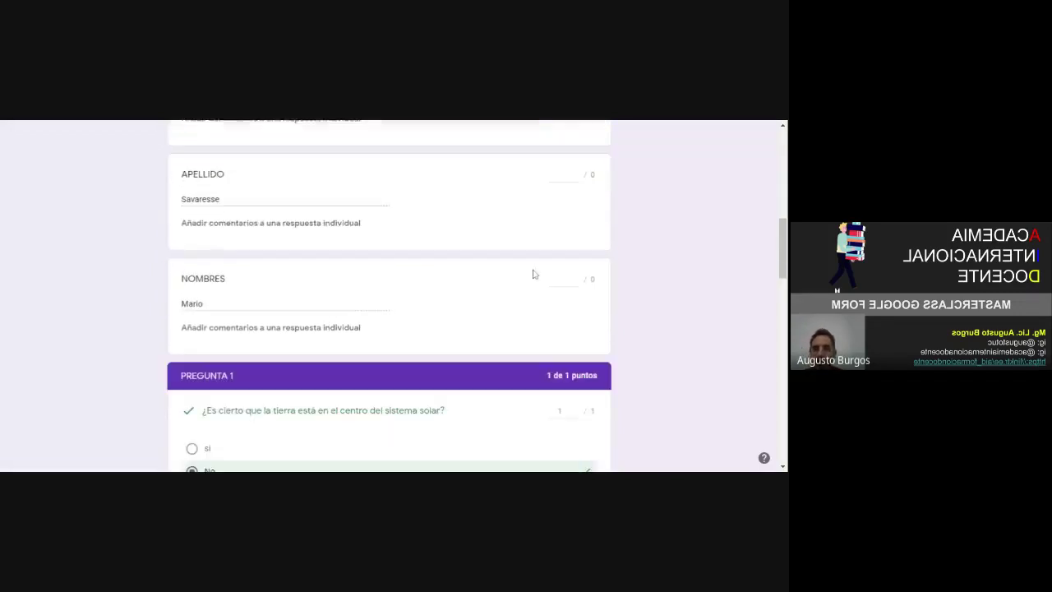
scroll(533, 273, down, 2)
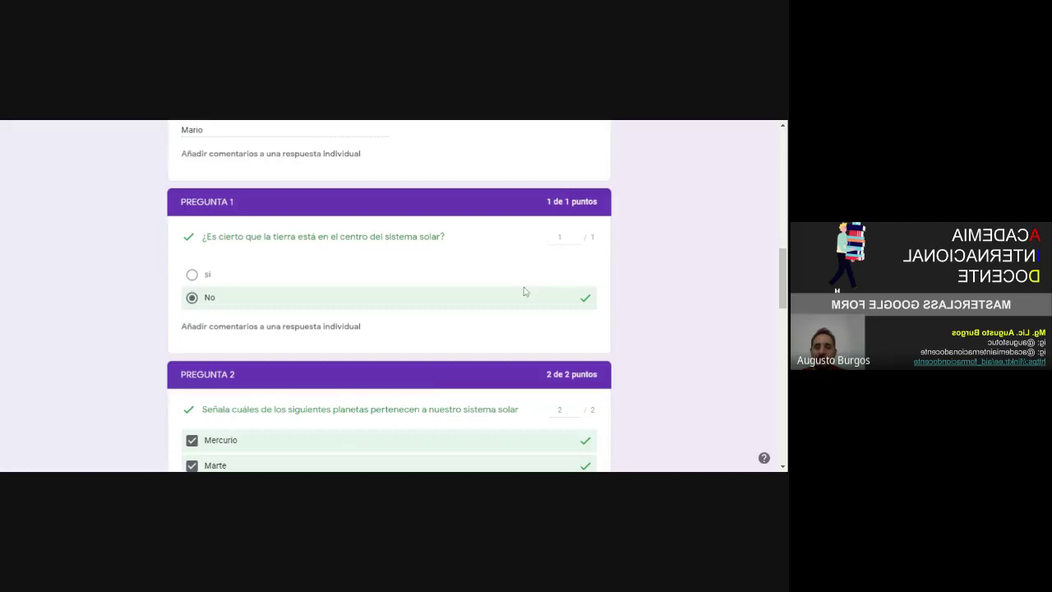
scroll(524, 291, down, 3)
scroll(524, 302, up, 1)
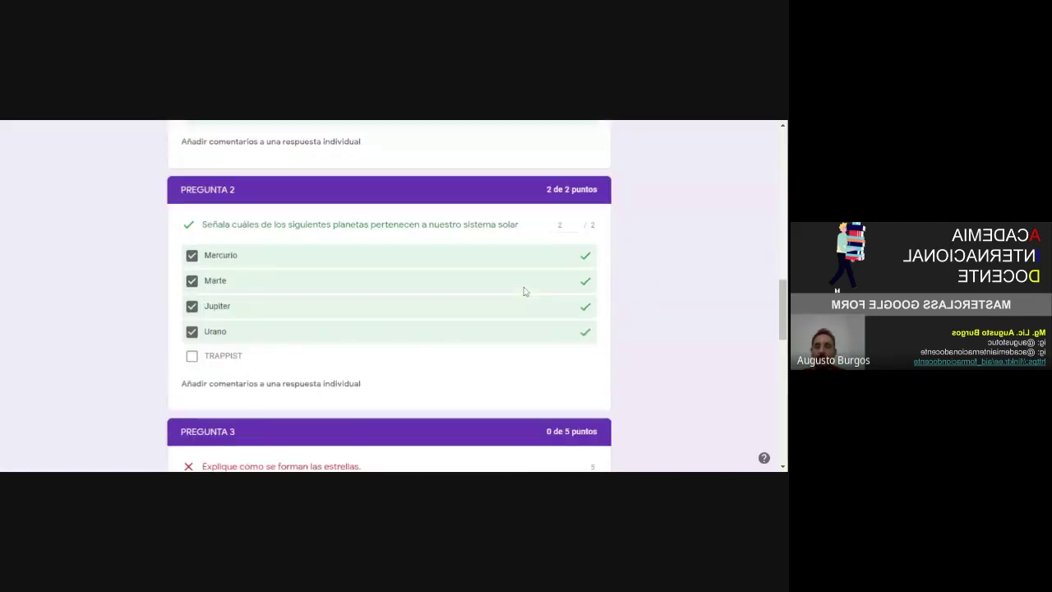
scroll(524, 302, down, 2)
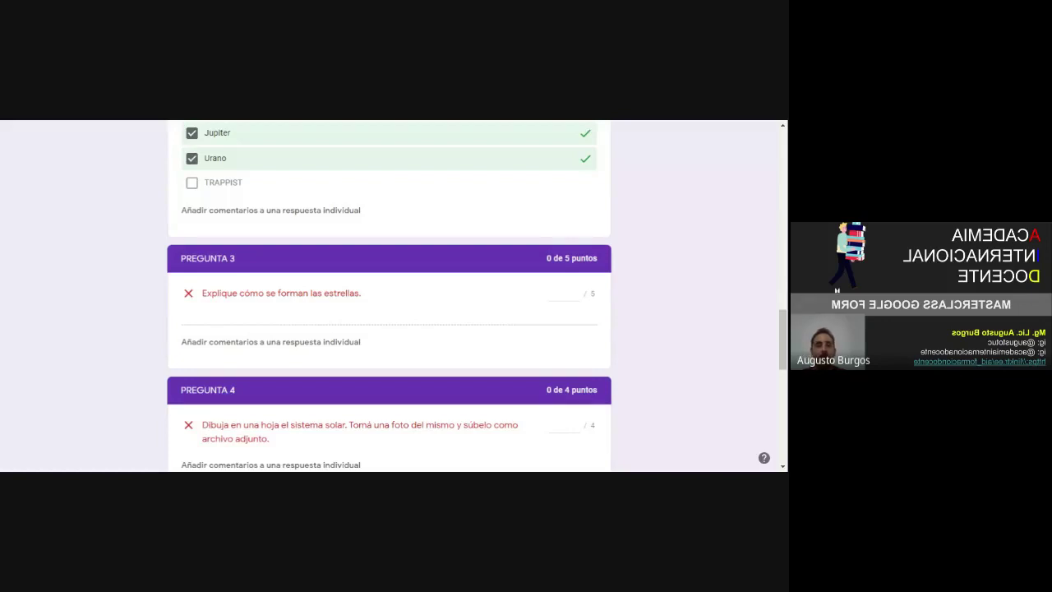
Grade the first response manually with 3 points for question 3 and 0 points for question 4
click(562, 294)
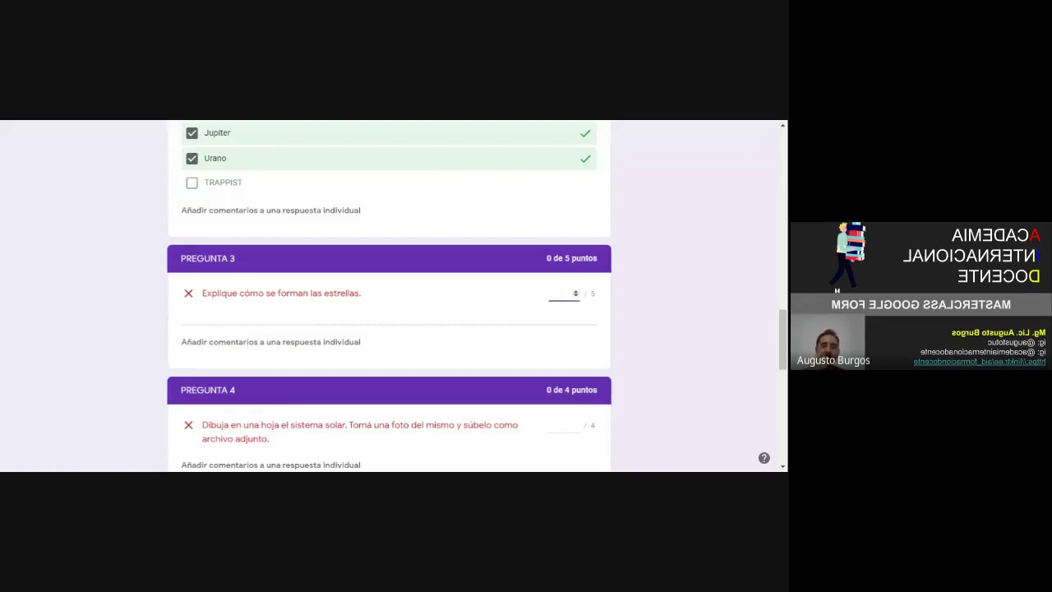
click(616, 330)
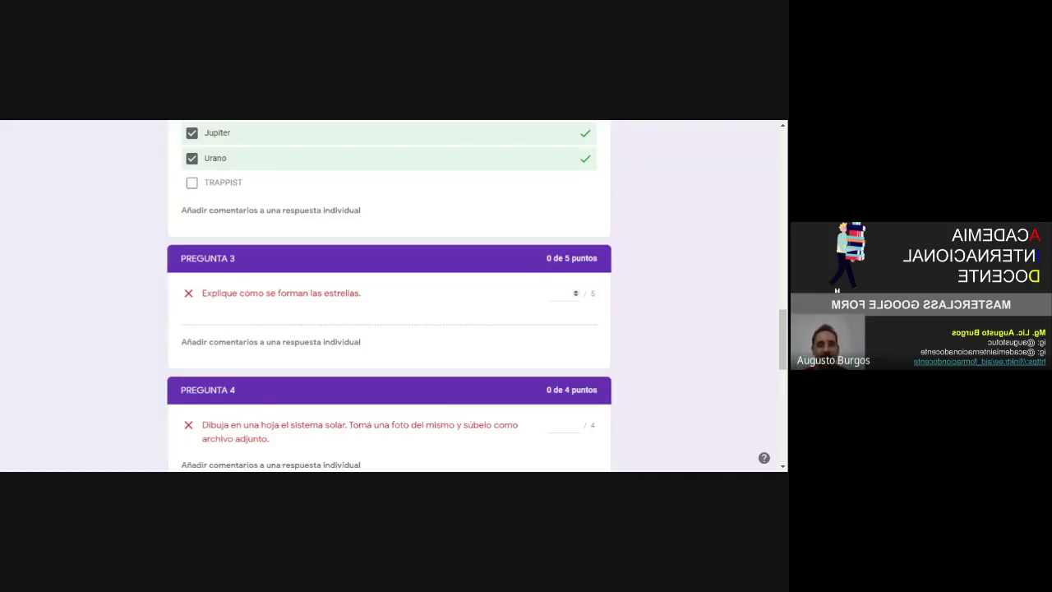
click(562, 294)
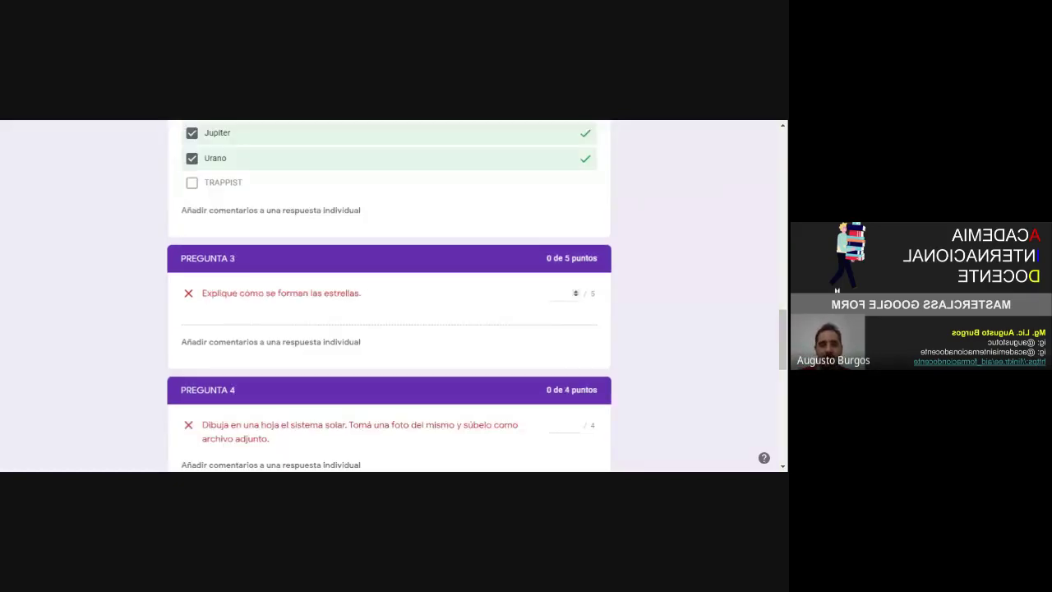
text(3)
scroll(650, 327, down, 4)
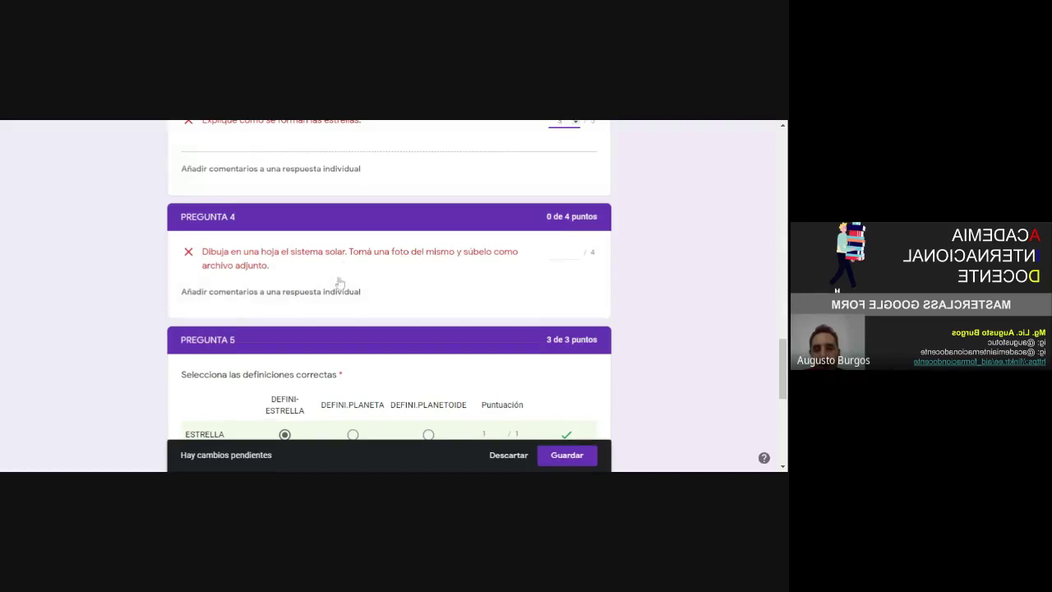
click(559, 252)
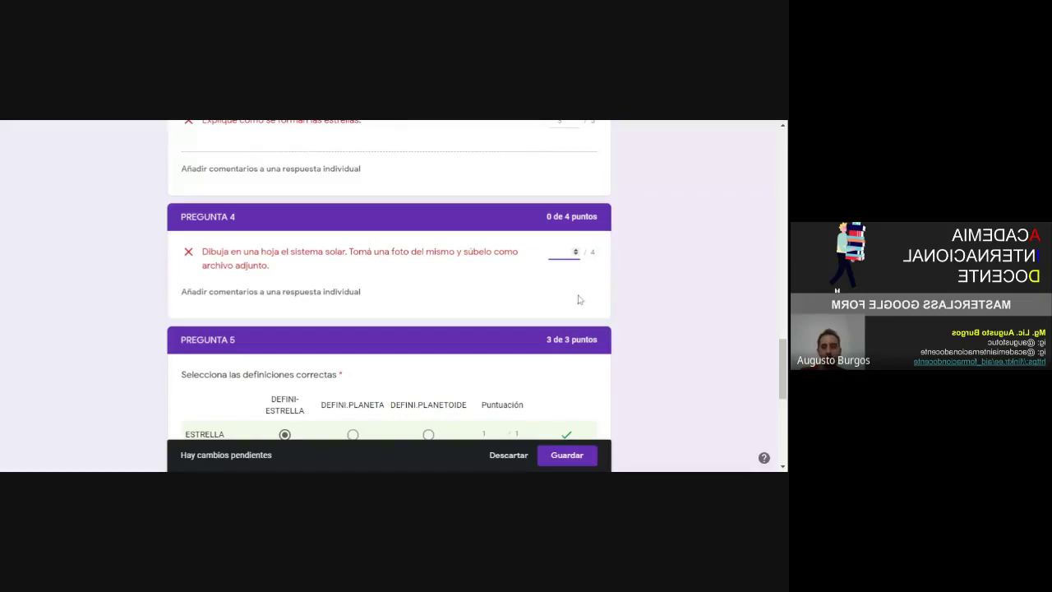
click(637, 268)
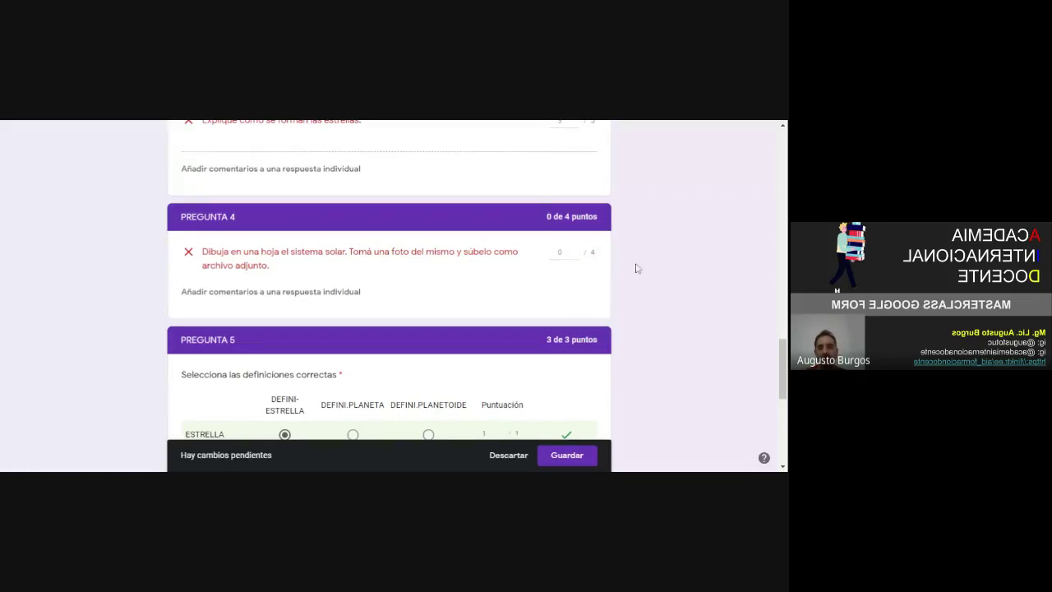
Award 5 points to the "Luna" answer in question 6 of the first response and save the grading
scroll(635, 269, down, 2)
scroll(636, 269, down, 1)
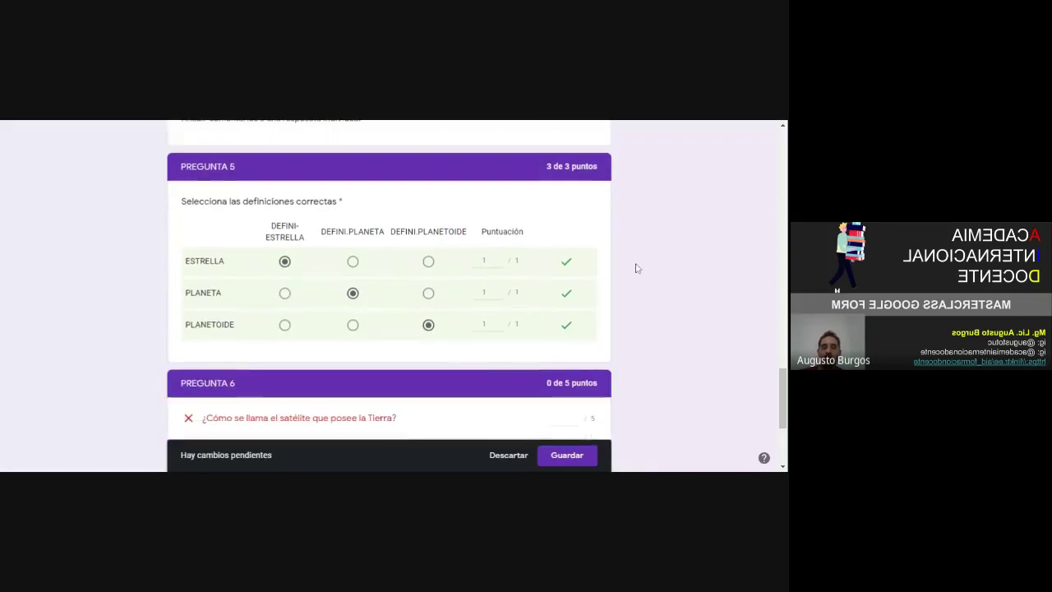
scroll(626, 264, down, 1)
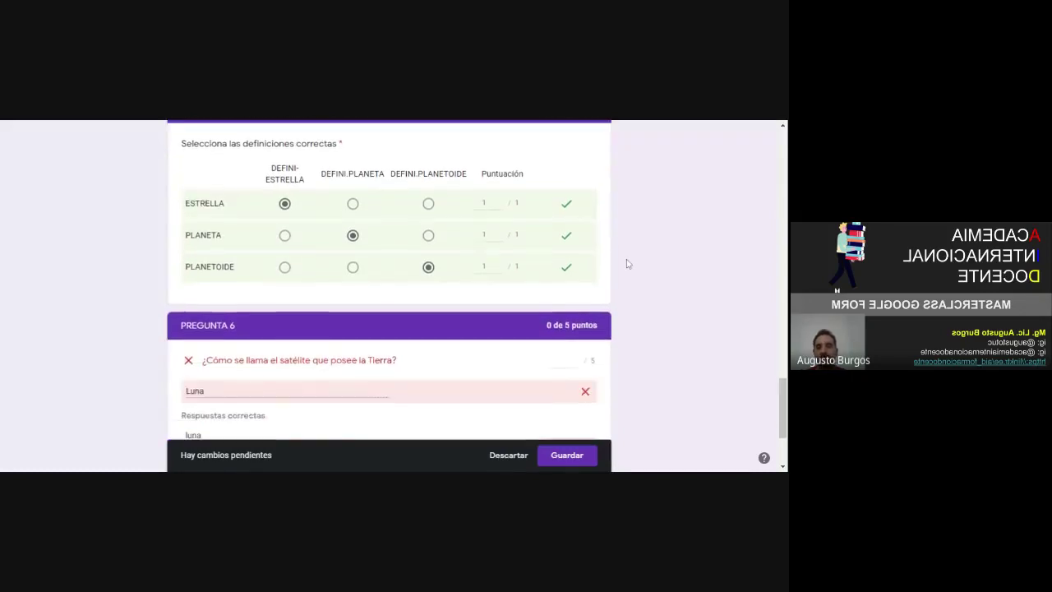
scroll(623, 264, down, 2)
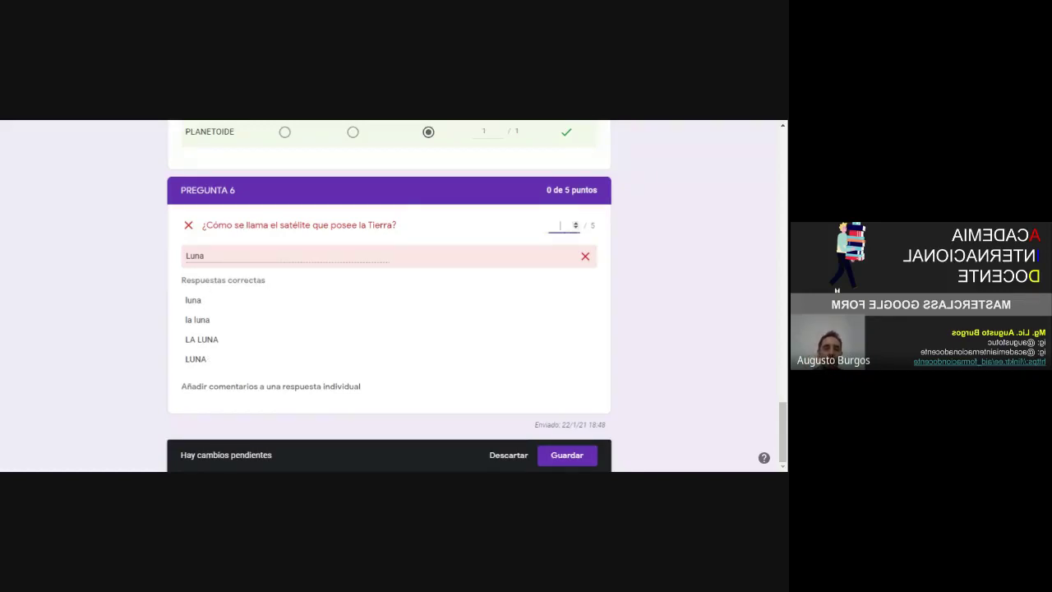
key(Return)
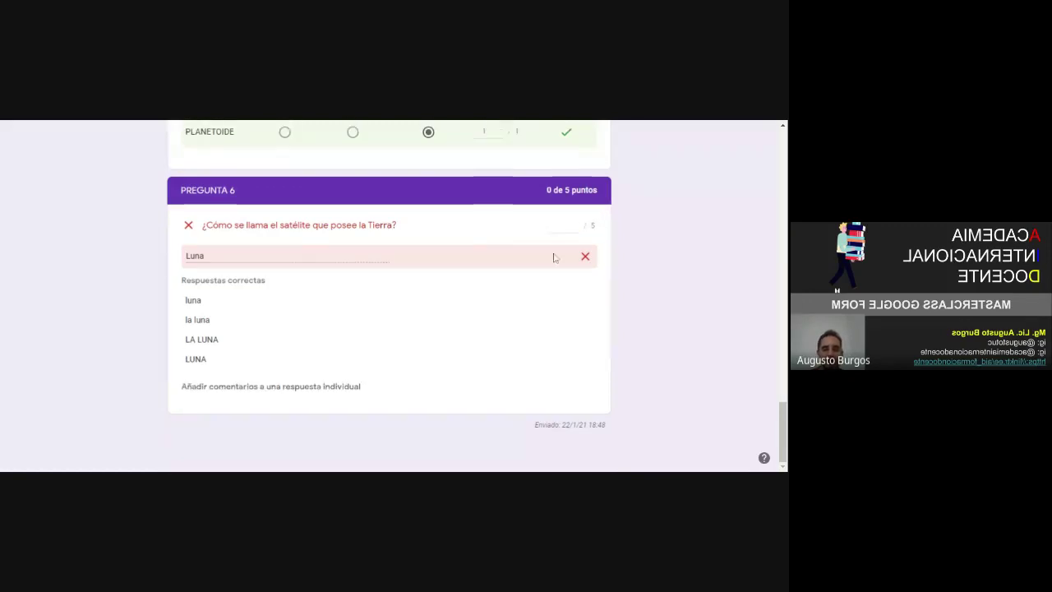
click(562, 226)
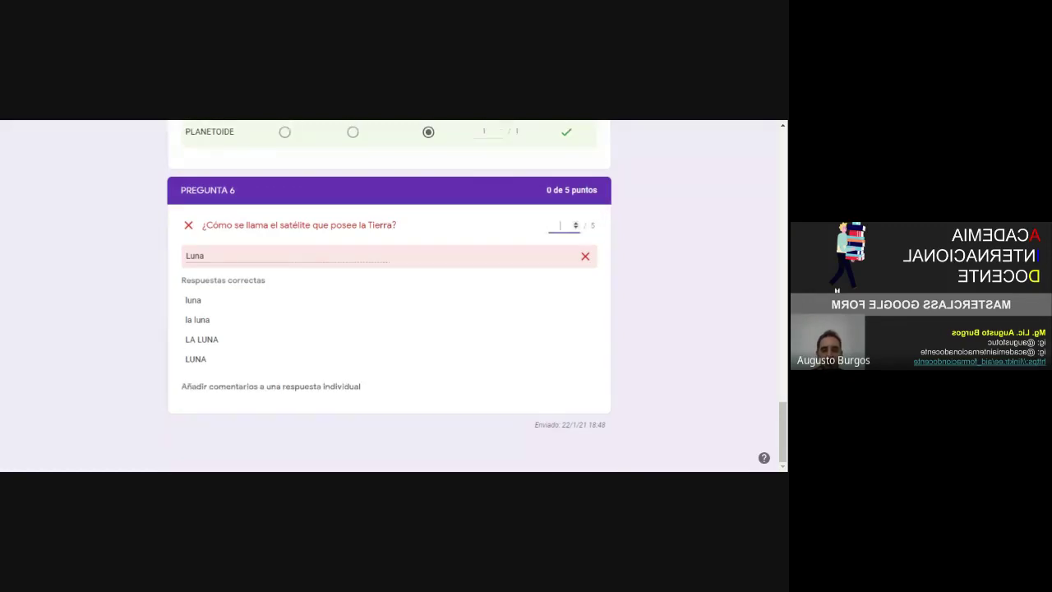
click(625, 234)
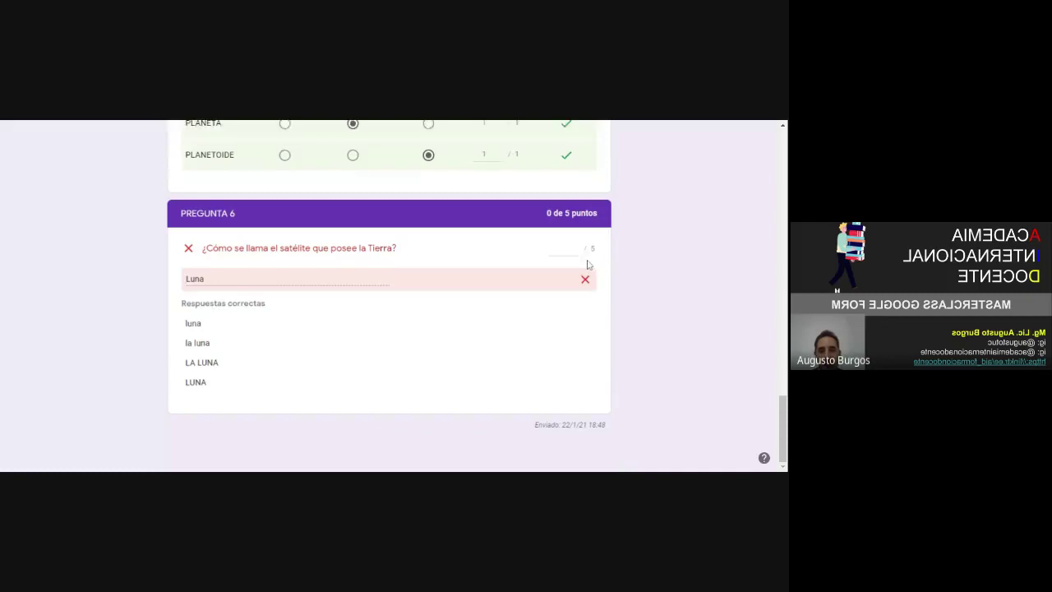
click(562, 226)
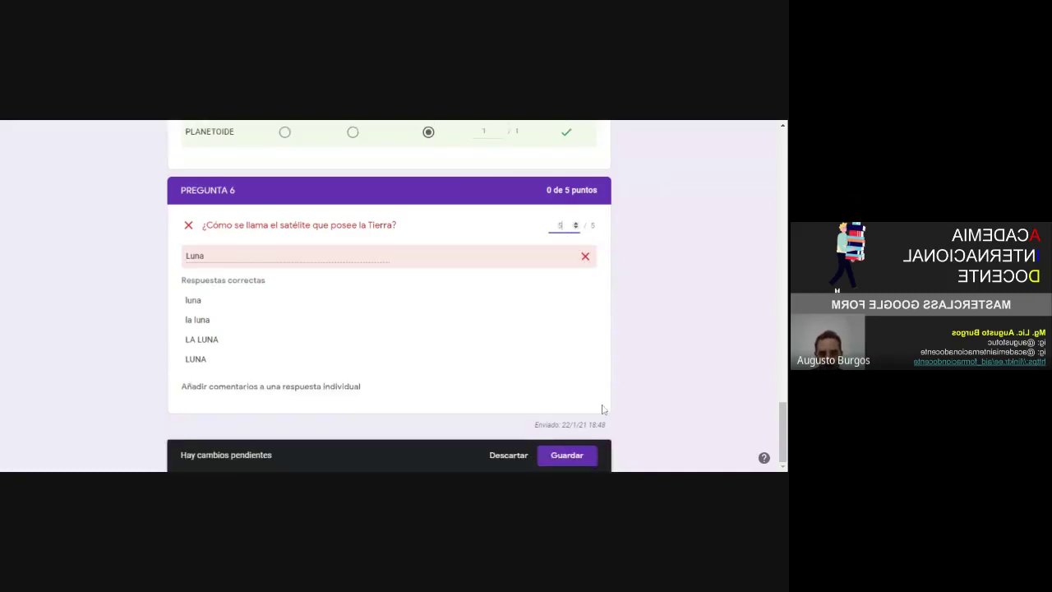
click(567, 456)
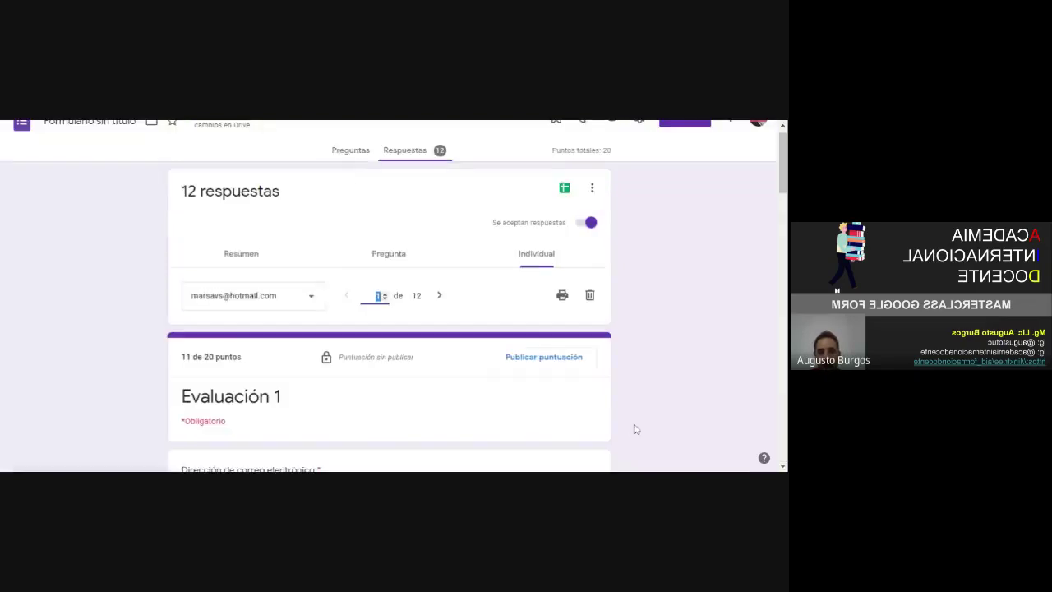
Check the first response's total score and its publication status above the Evaluación 1 title
scroll(635, 428, down, 1)
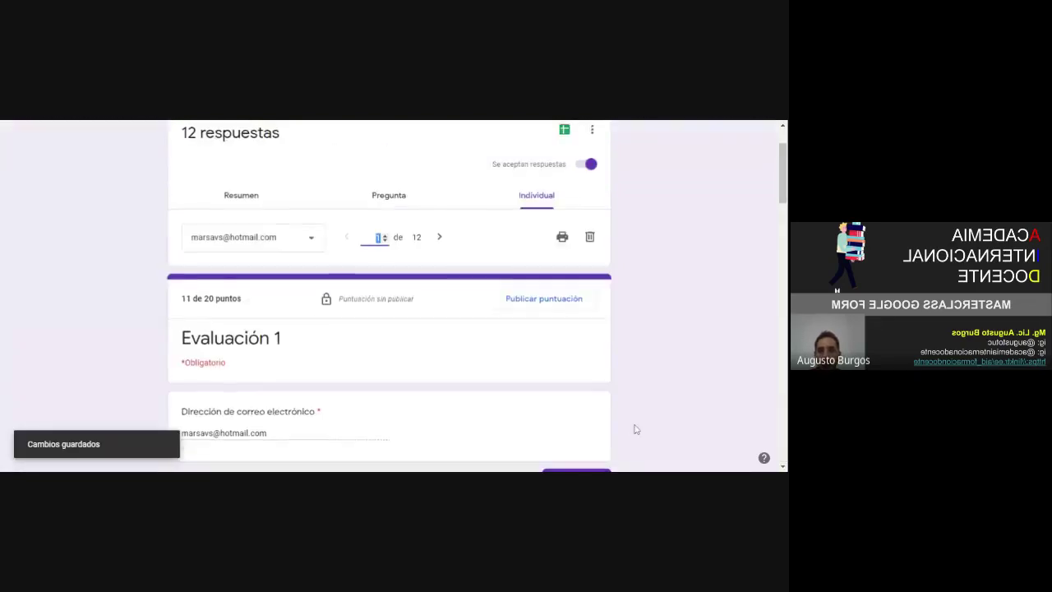
scroll(635, 428, down, 1)
scroll(635, 428, up, 2)
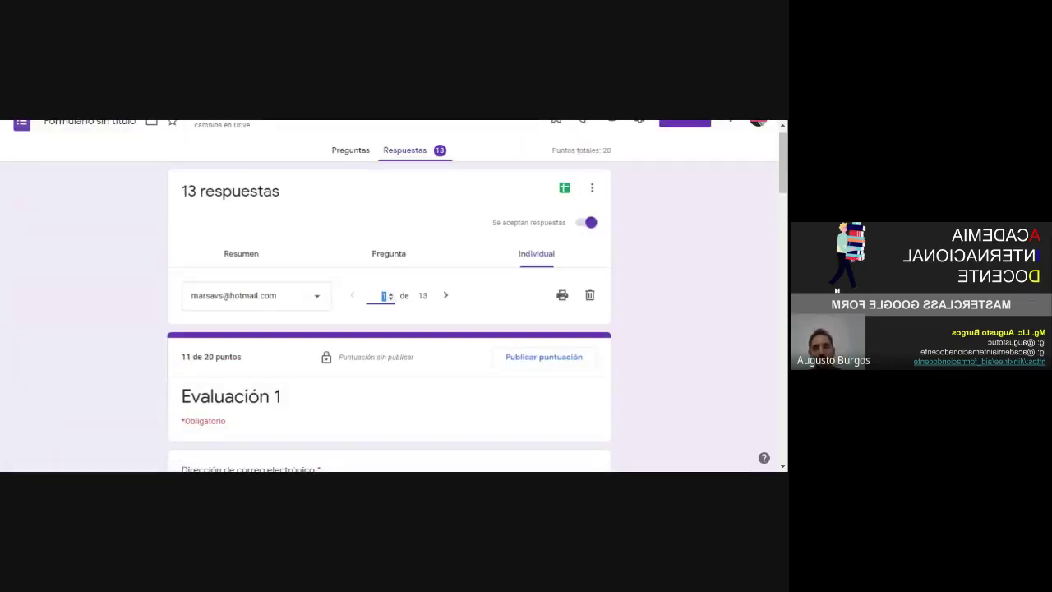
scroll(637, 430, down, 1)
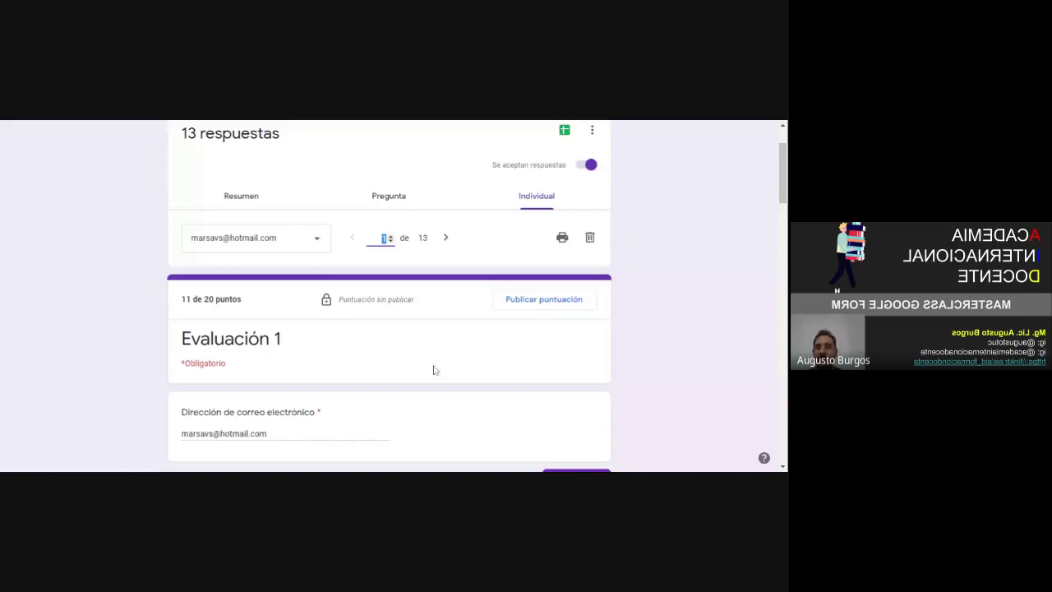
scroll(327, 369, down, 1)
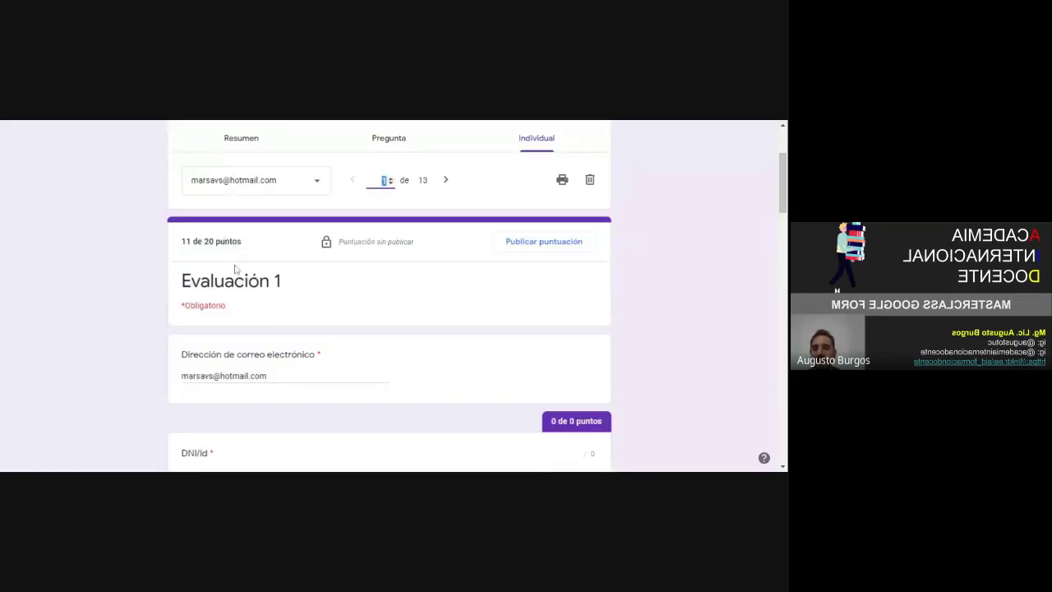
click(182, 245)
drag(238, 244, 218, 235)
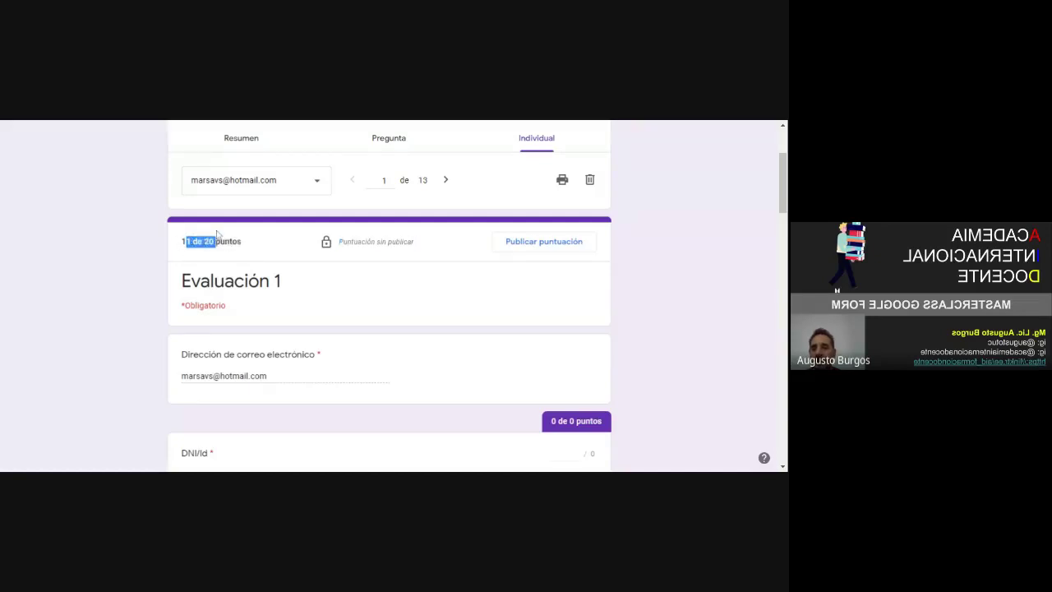
click(223, 239)
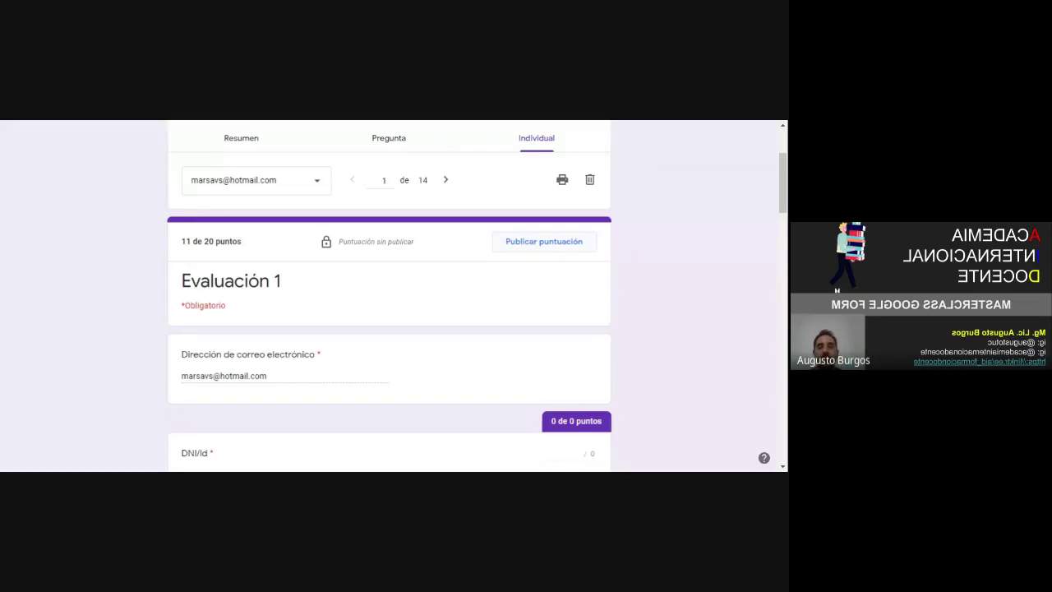
Publish the first response's score by e-mail, with only that respondent selected in the recipient list
click(539, 247)
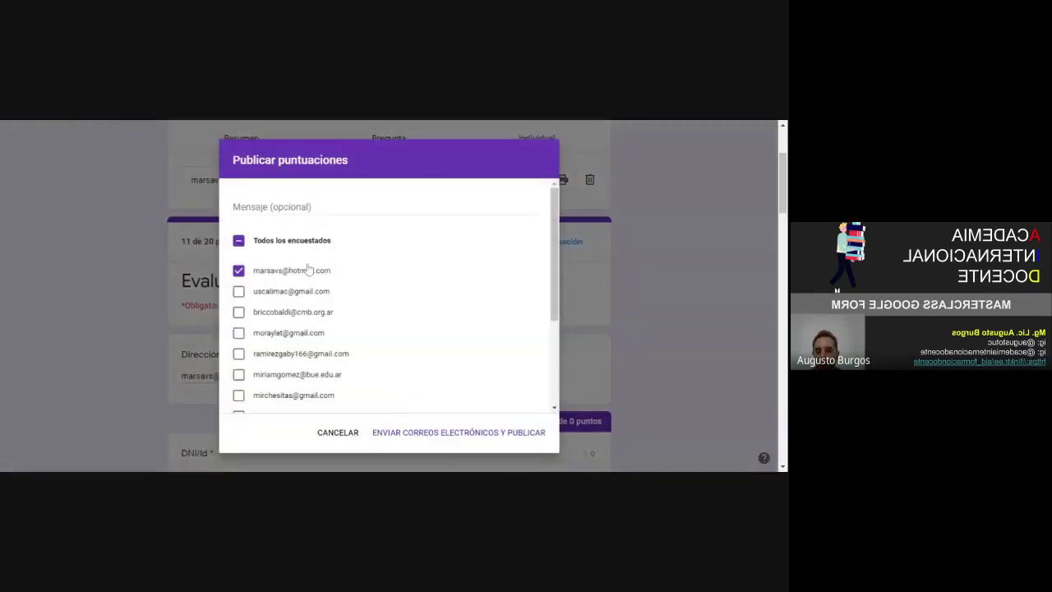
scroll(308, 312, down, 3)
scroll(309, 318, up, 3)
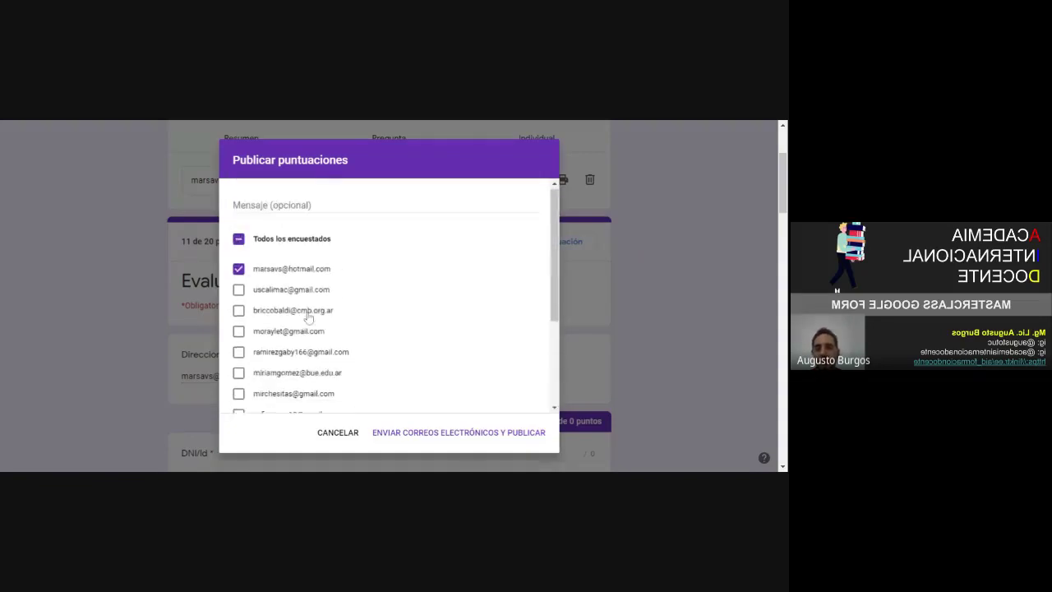
scroll(308, 318, down, 4)
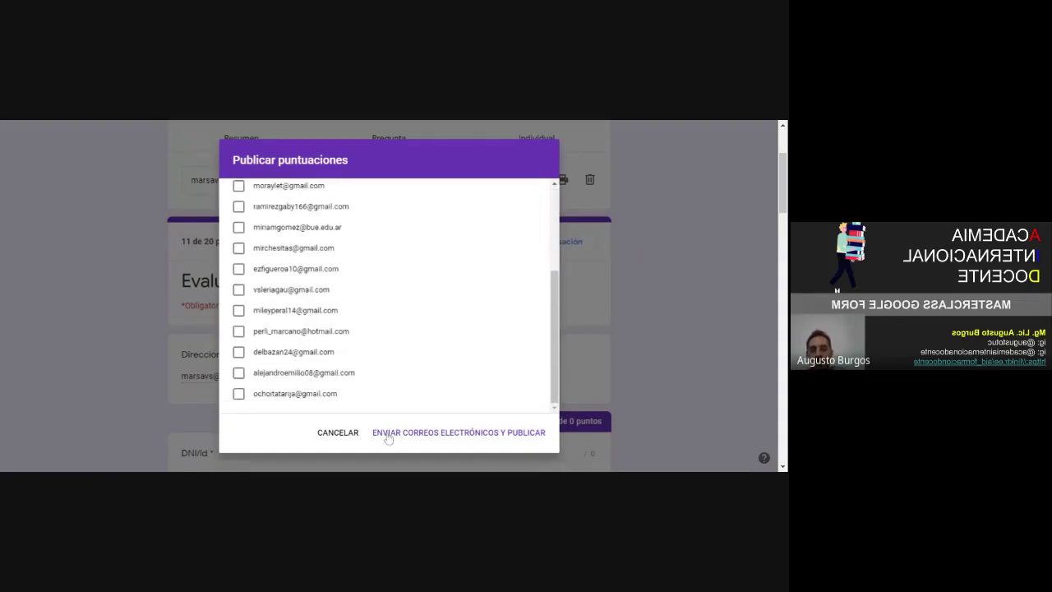
scroll(387, 404, up, 4)
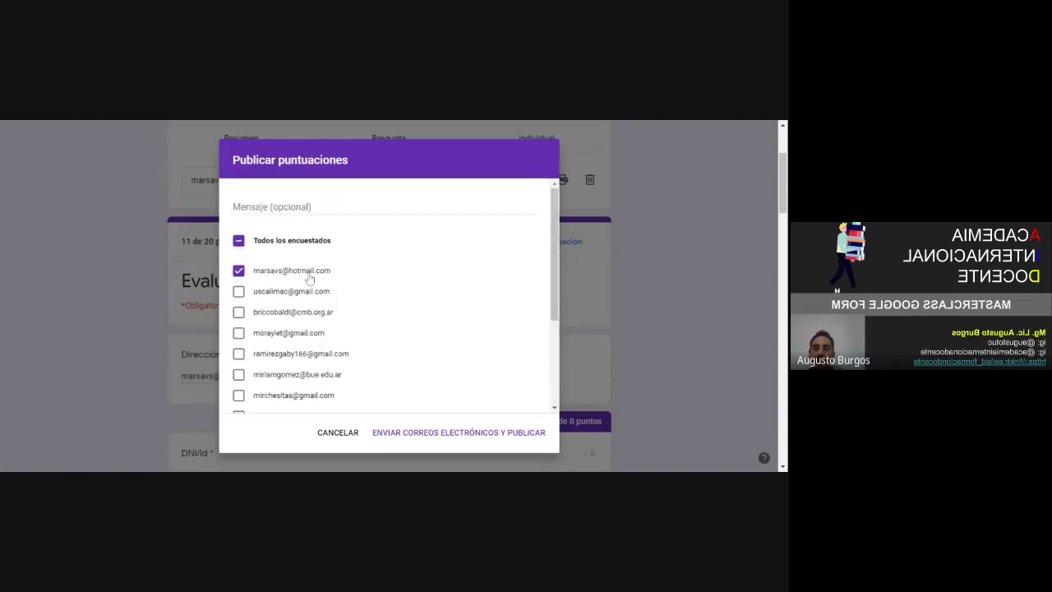
click(472, 433)
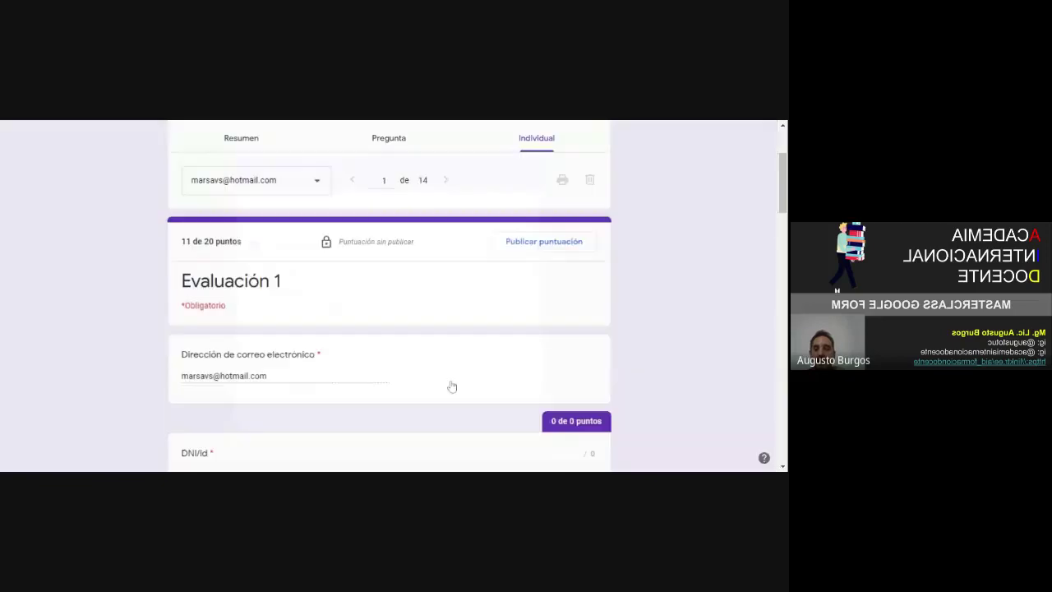
Check the first response's publication date and total score above the Evaluación 1 title
scroll(625, 327, up, 1)
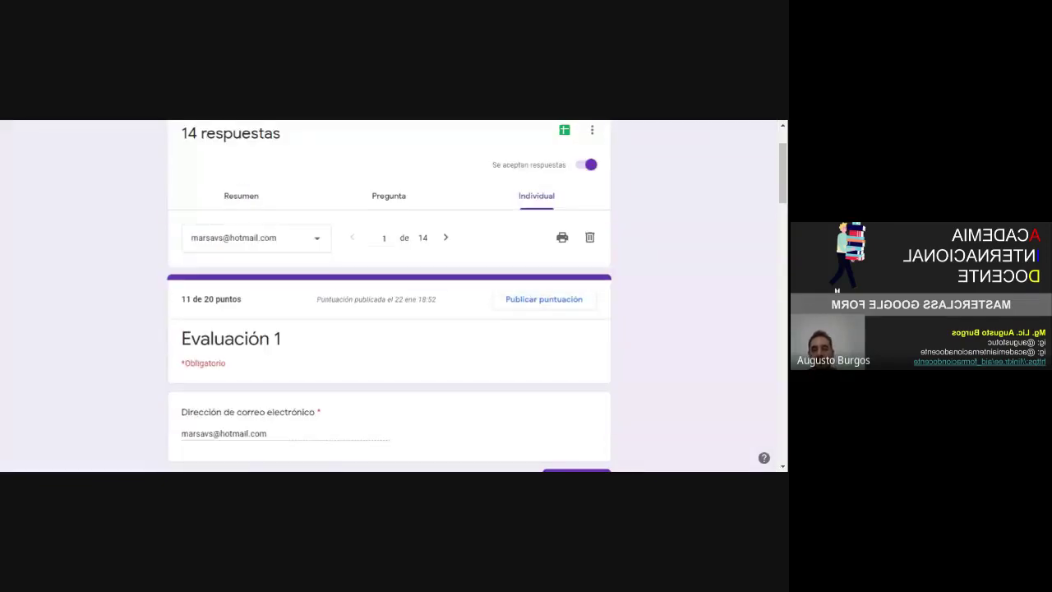
triple_click(404, 300)
click(431, 300)
triple_click(431, 299)
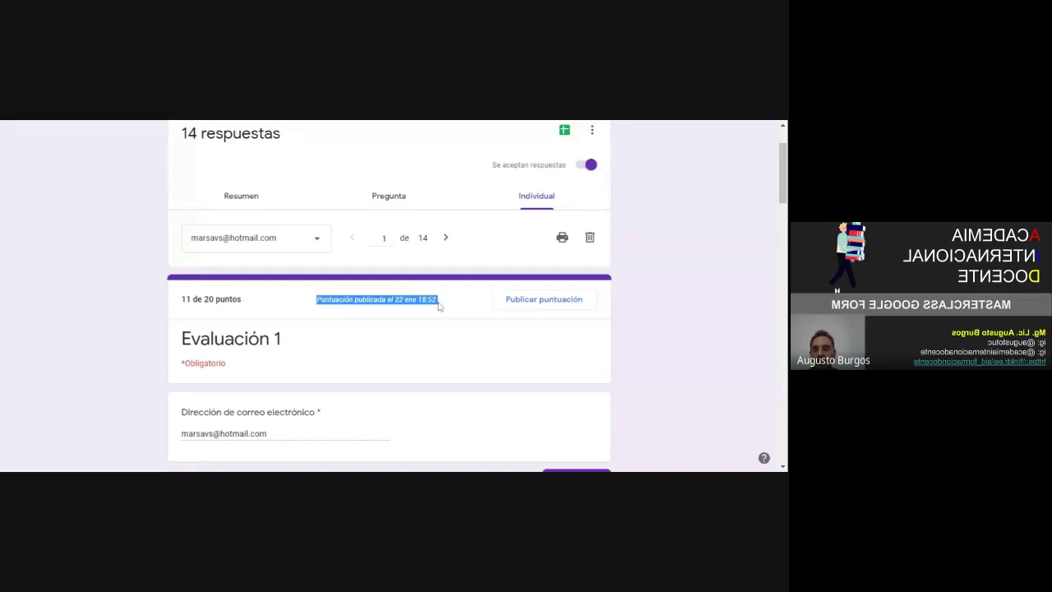
scroll(438, 306, down, 4)
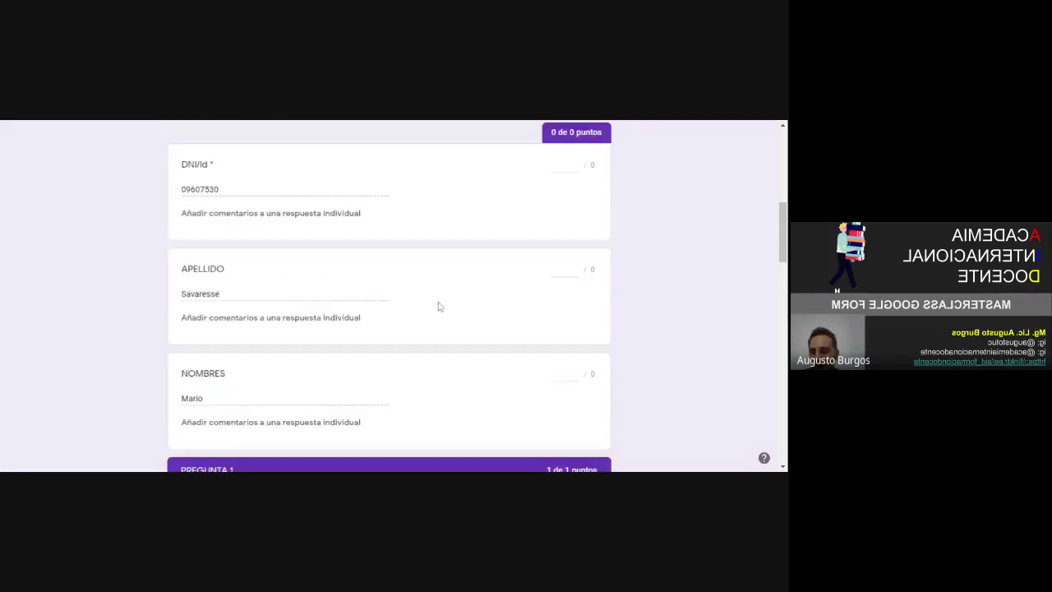
scroll(438, 307, up, 3)
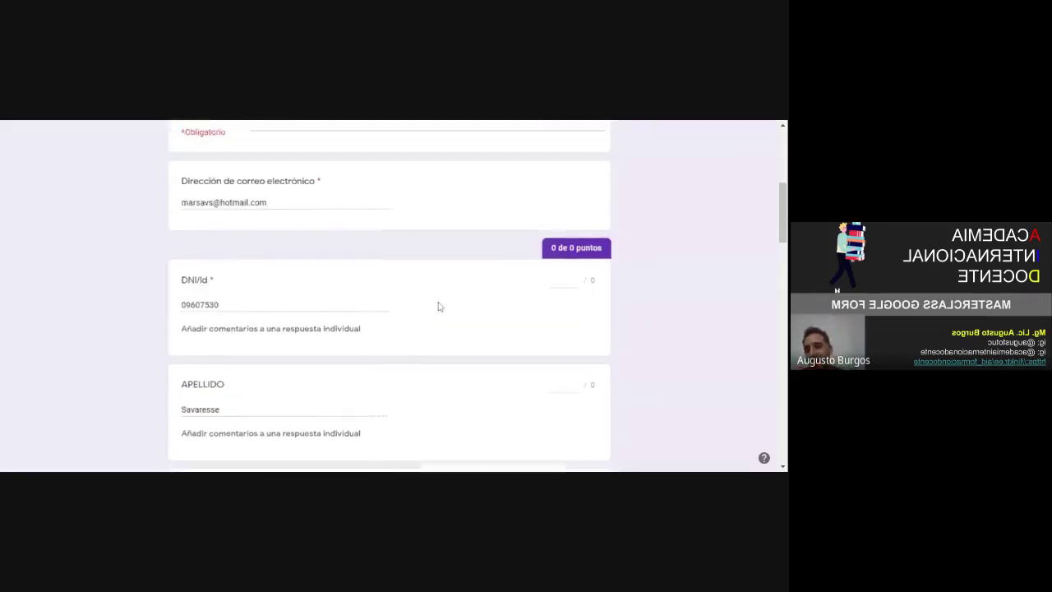
scroll(438, 307, up, 1)
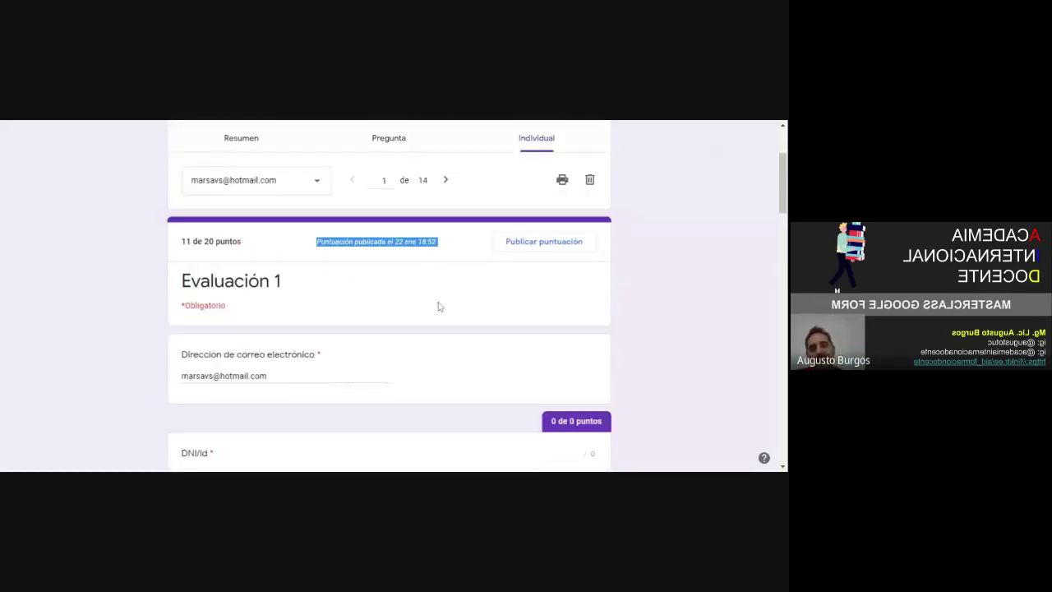
mouse_move(182, 246)
mouse_down()
mouse_move(217, 242)
mouse_move(186, 243)
mouse_up()
click(217, 242)
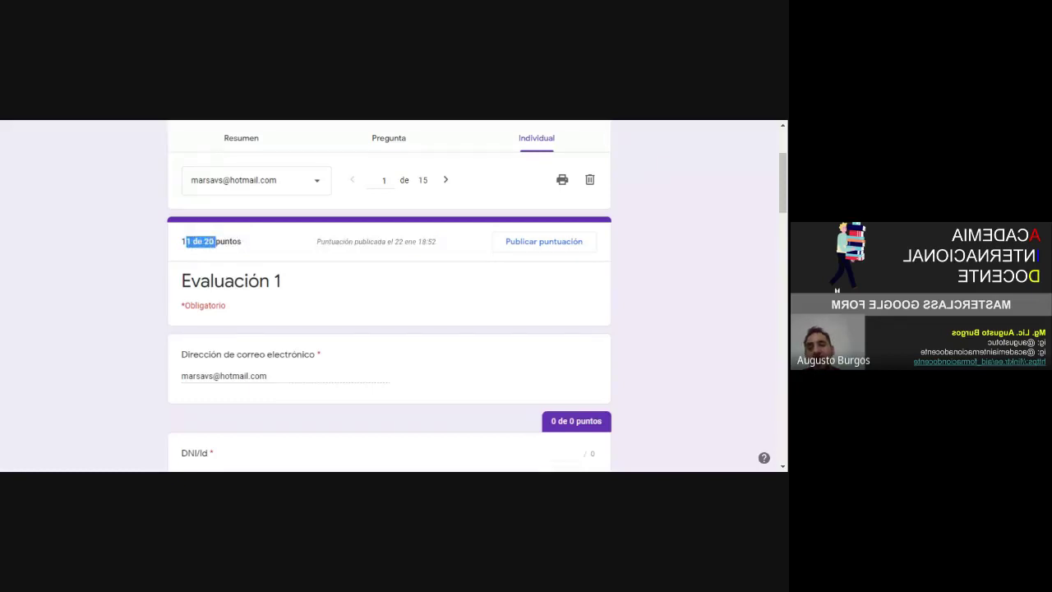
click(246, 248)
Review the first response's answers and awarded points from question 1 through question 6
scroll(290, 245, down, 2)
scroll(290, 245, down, 5)
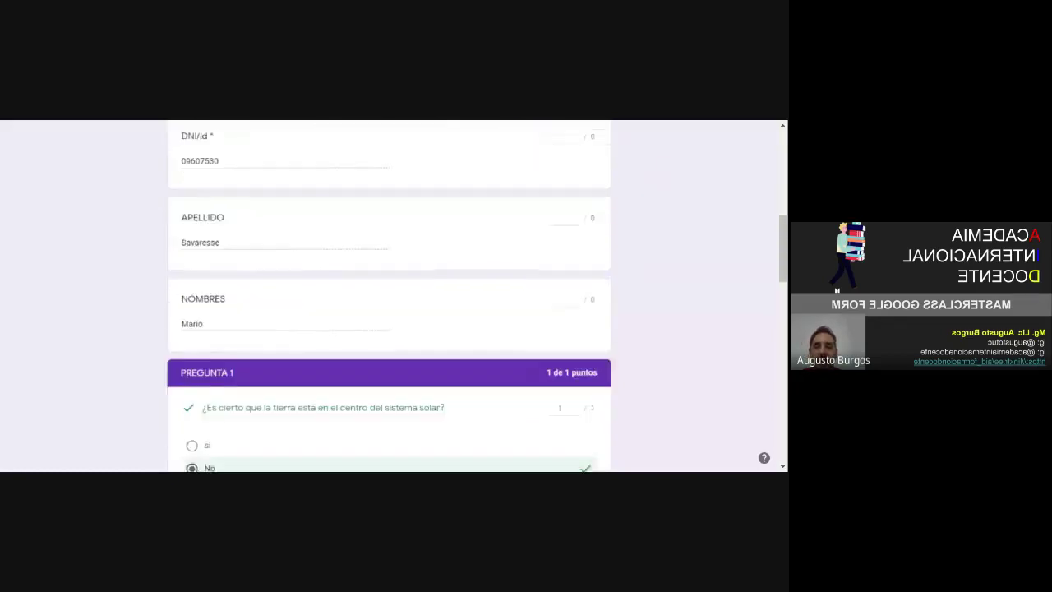
scroll(289, 245, down, 5)
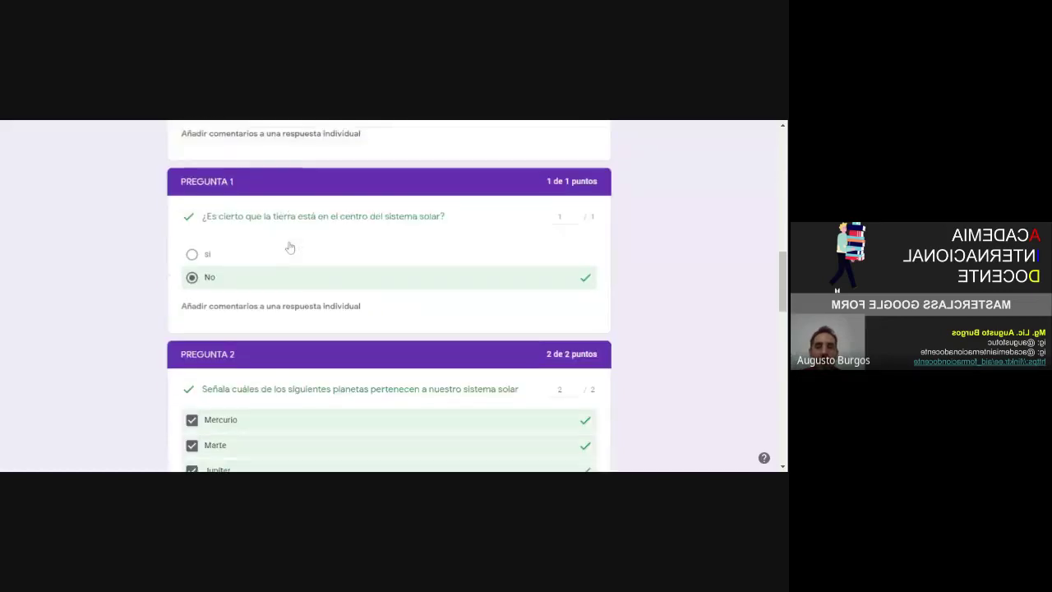
scroll(289, 246, down, 7)
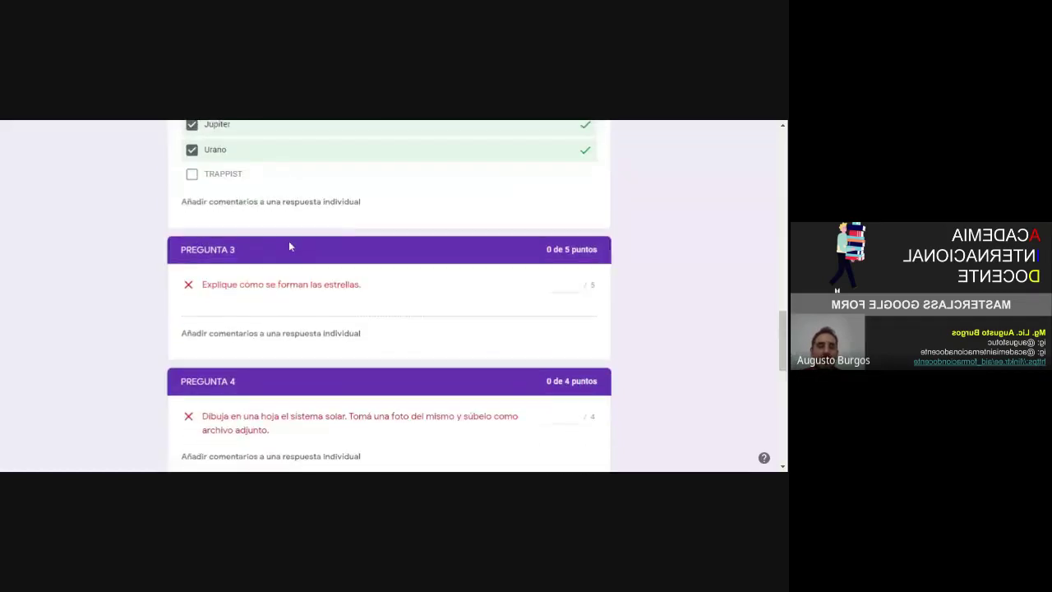
scroll(288, 246, down, 2)
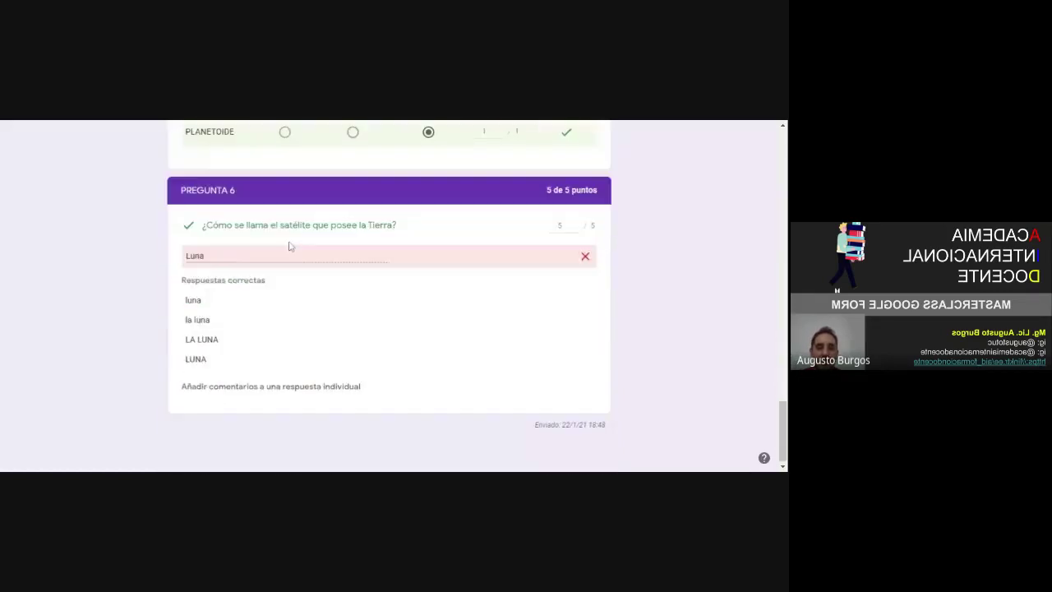
scroll(289, 246, up, 6)
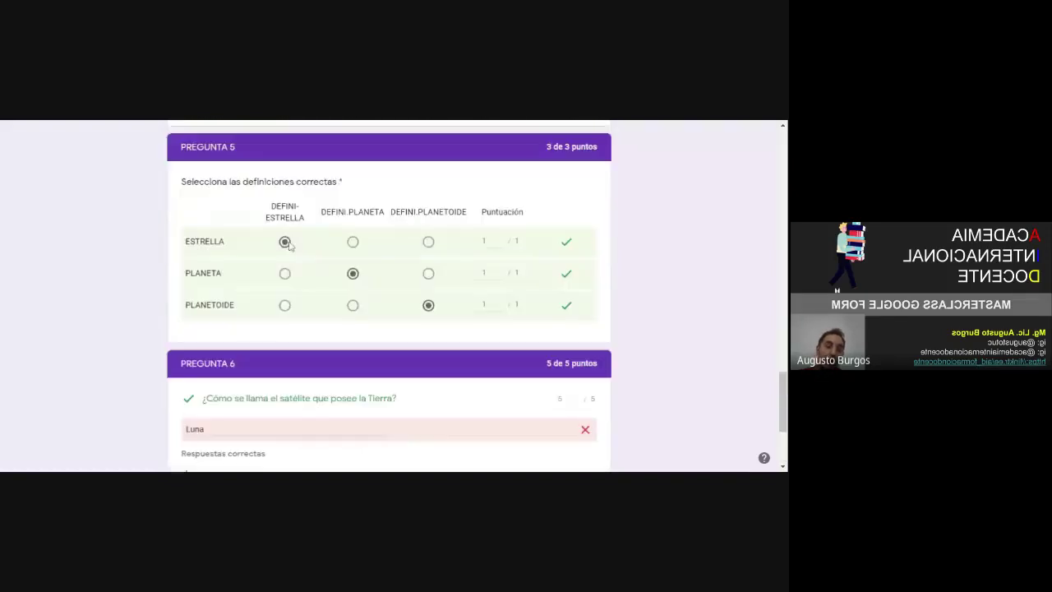
scroll(289, 246, up, 8)
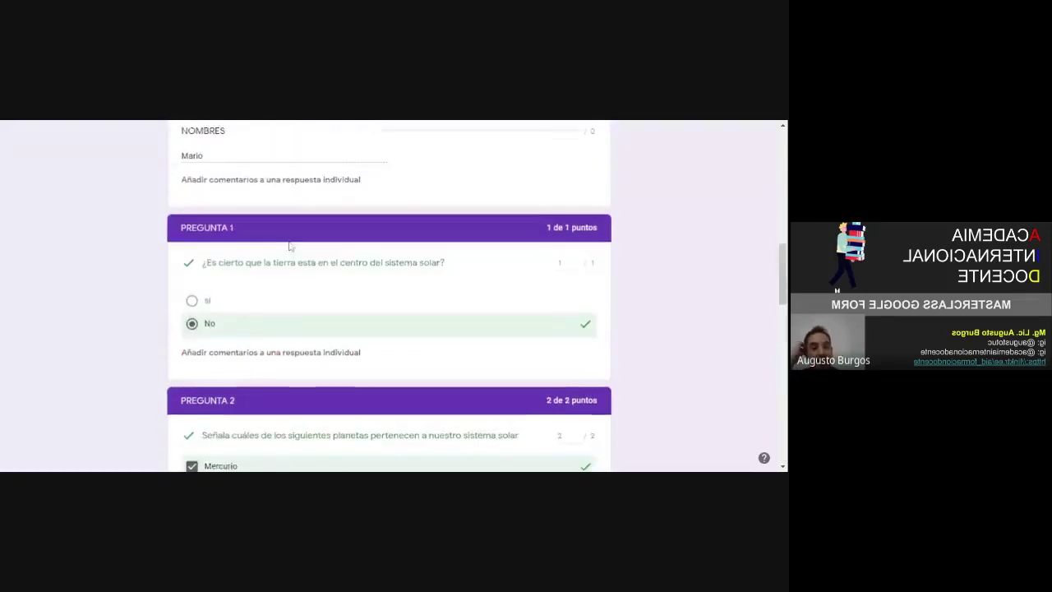
scroll(288, 246, up, 3)
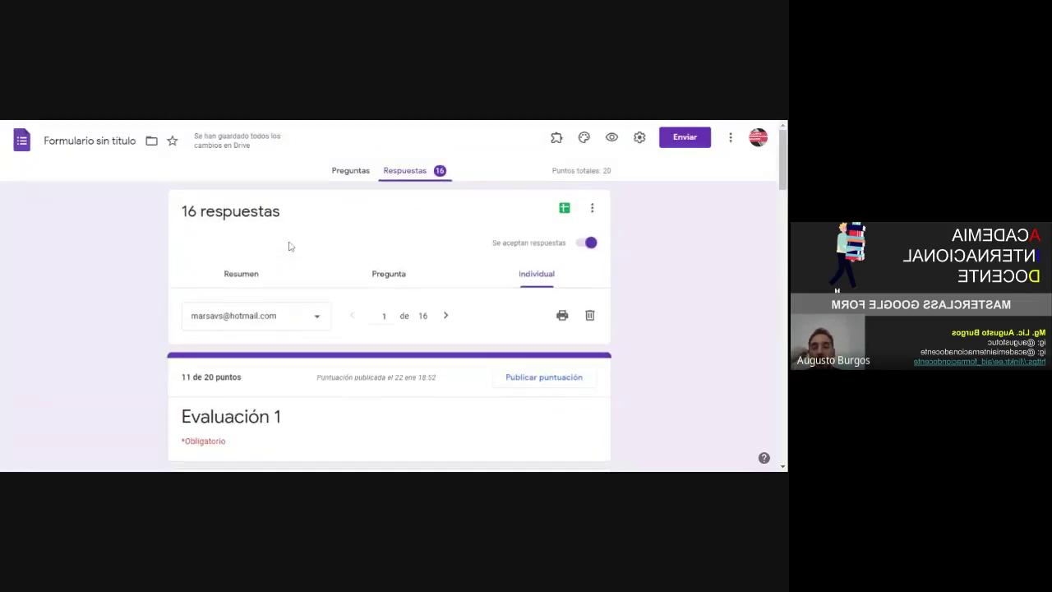
Open the second response and award 5 points for question 3, continuing to the question 4 score
click(446, 316)
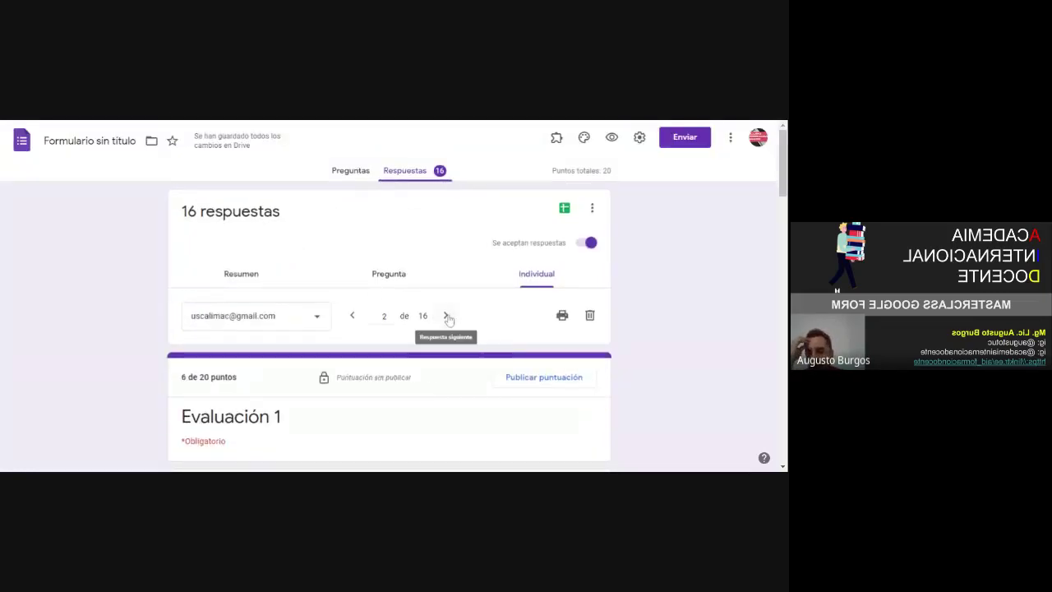
scroll(448, 319, down, 5)
scroll(449, 319, down, 1)
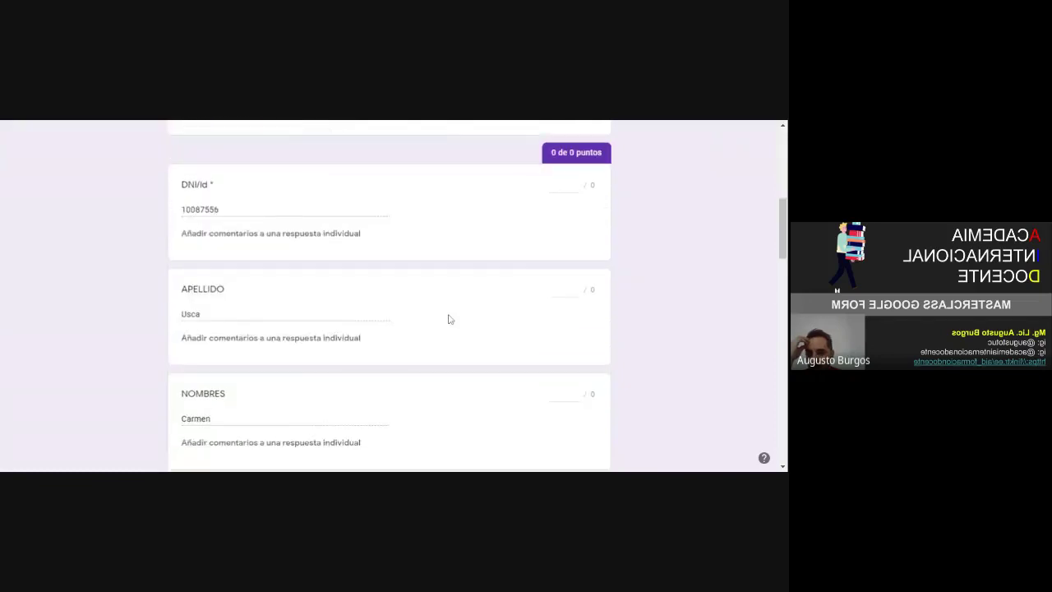
scroll(448, 319, down, 5)
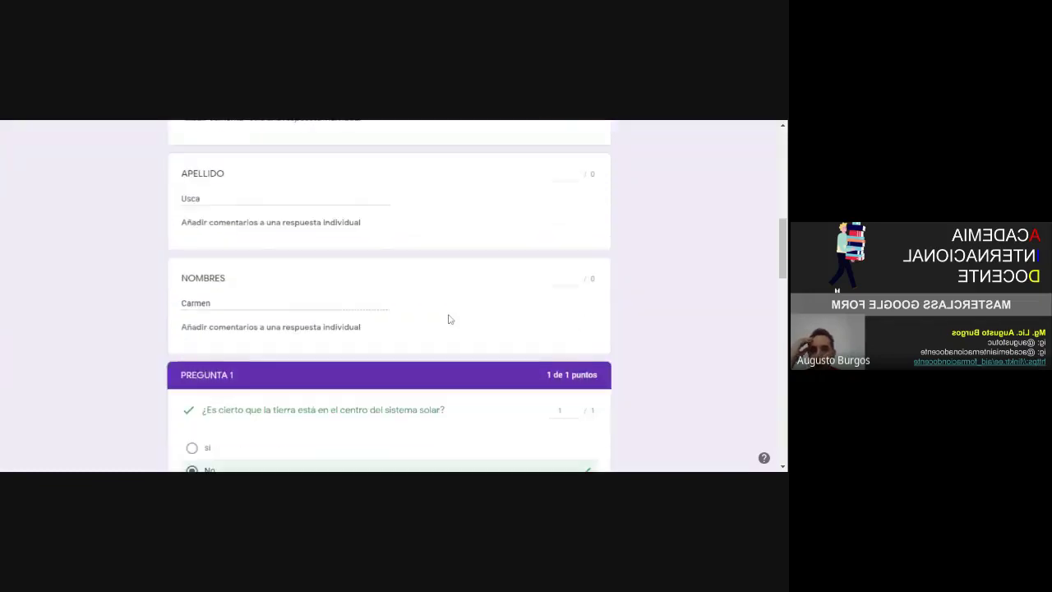
scroll(448, 319, down, 3)
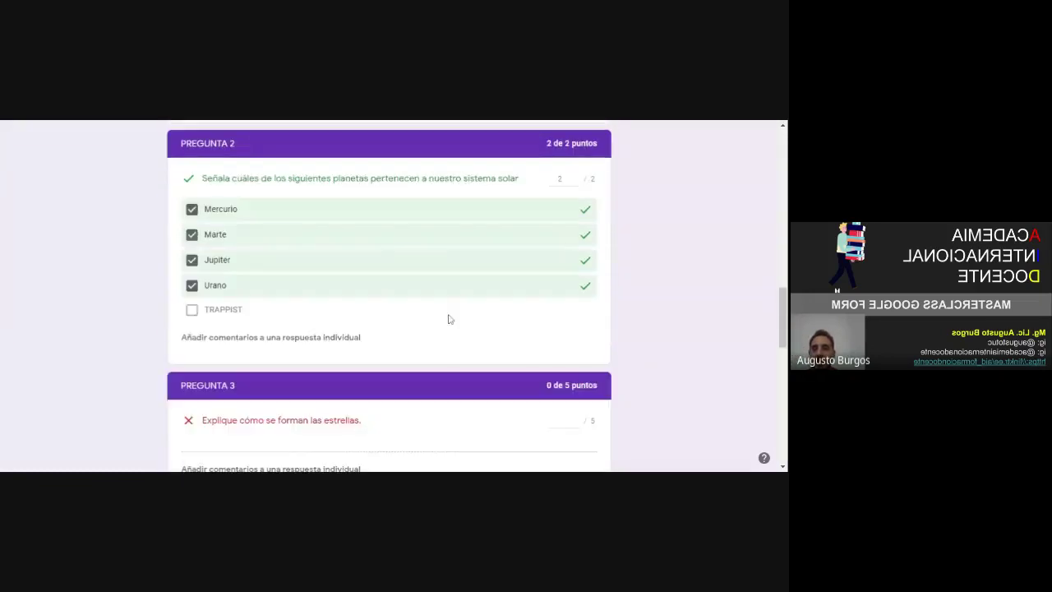
scroll(448, 319, down, 2)
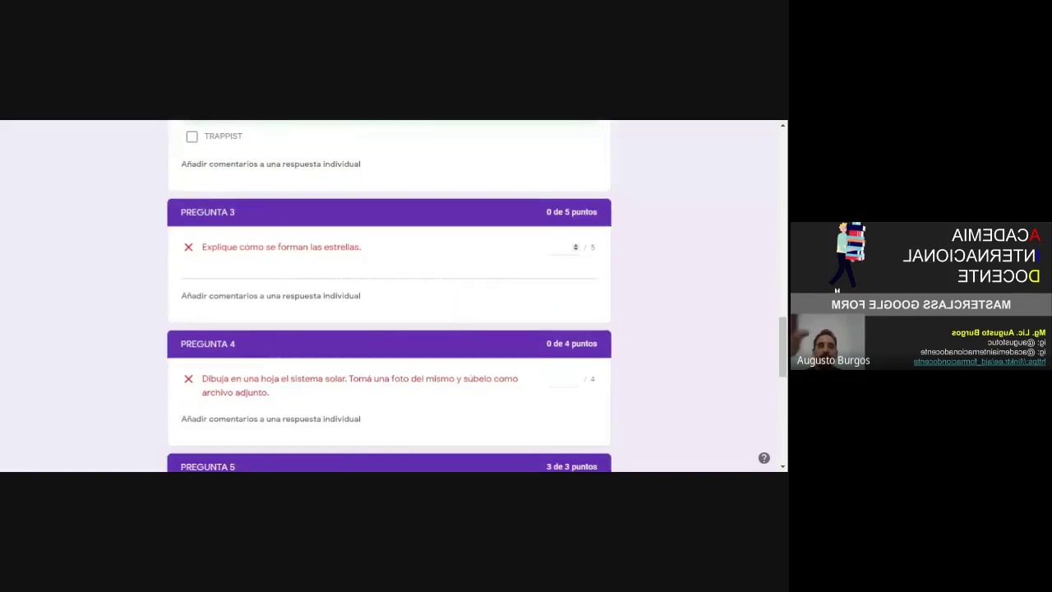
click(562, 247)
scroll(563, 298, down, 2)
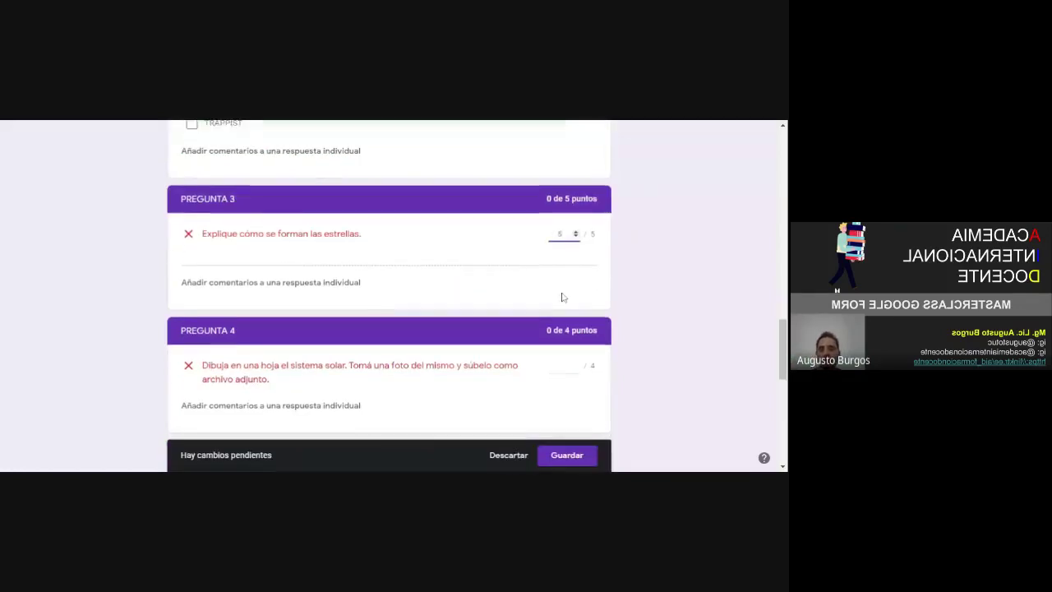
click(563, 264)
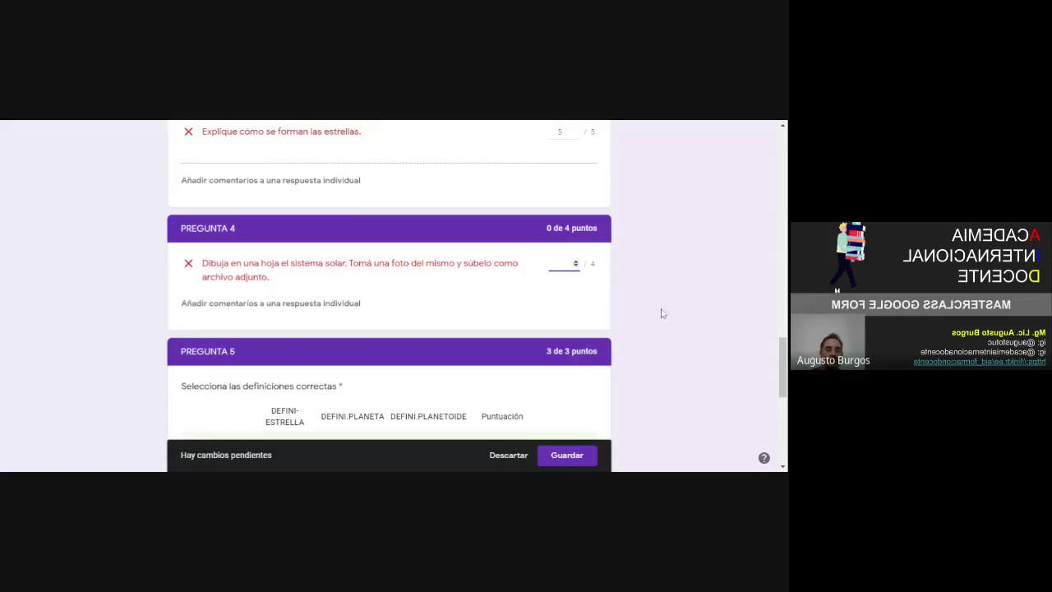
Award 5 points to the "Luna" answer in question 6 of the second response and save the grading
scroll(566, 298, down, 3)
scroll(566, 299, down, 2)
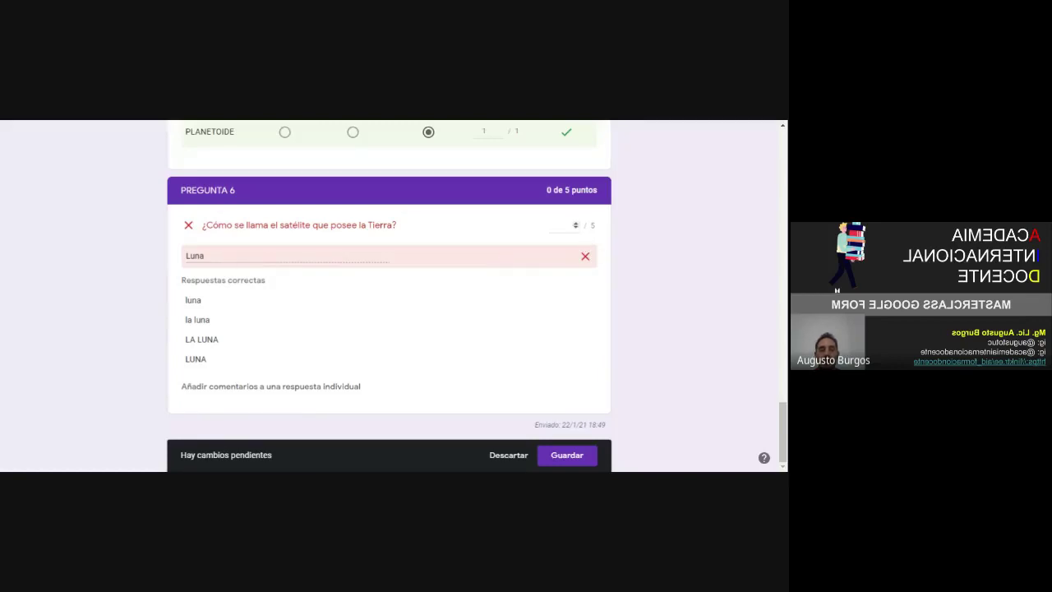
click(562, 225)
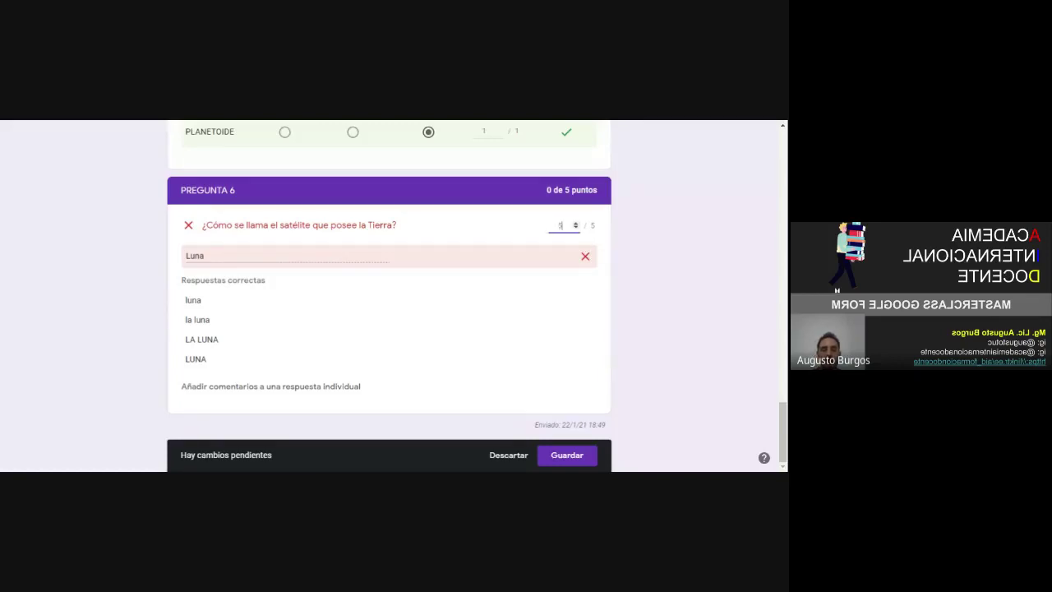
click(567, 455)
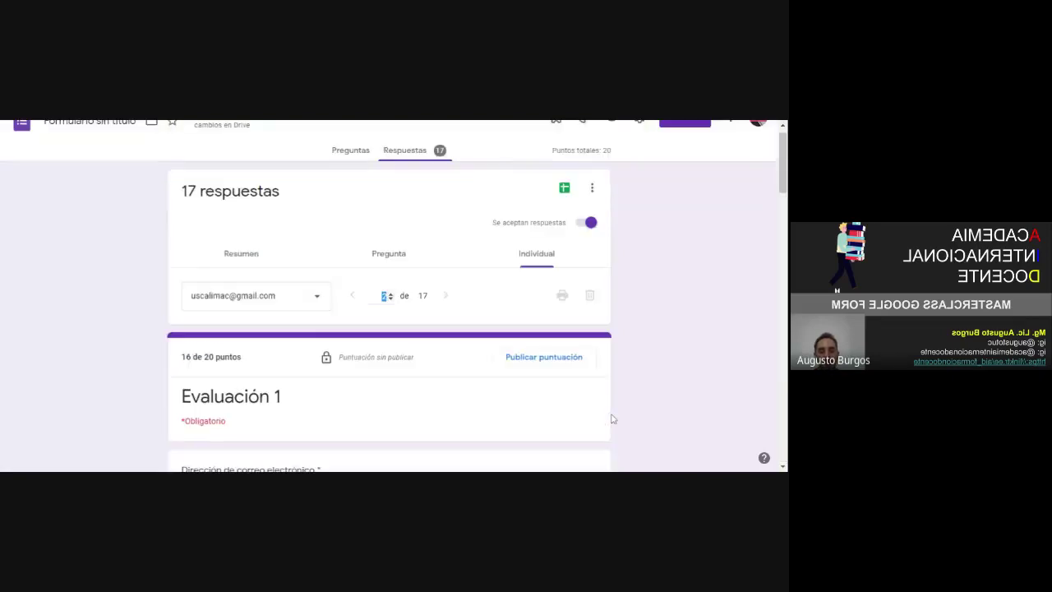
Publish the second response's score to its respondent by e-mail and check the total and publication status
click(570, 359)
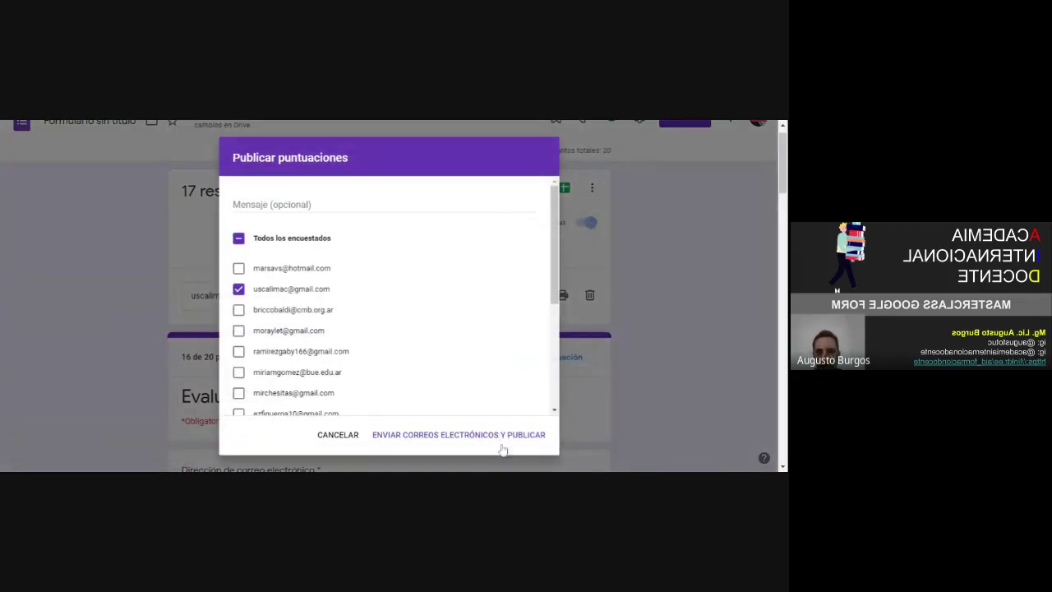
click(504, 442)
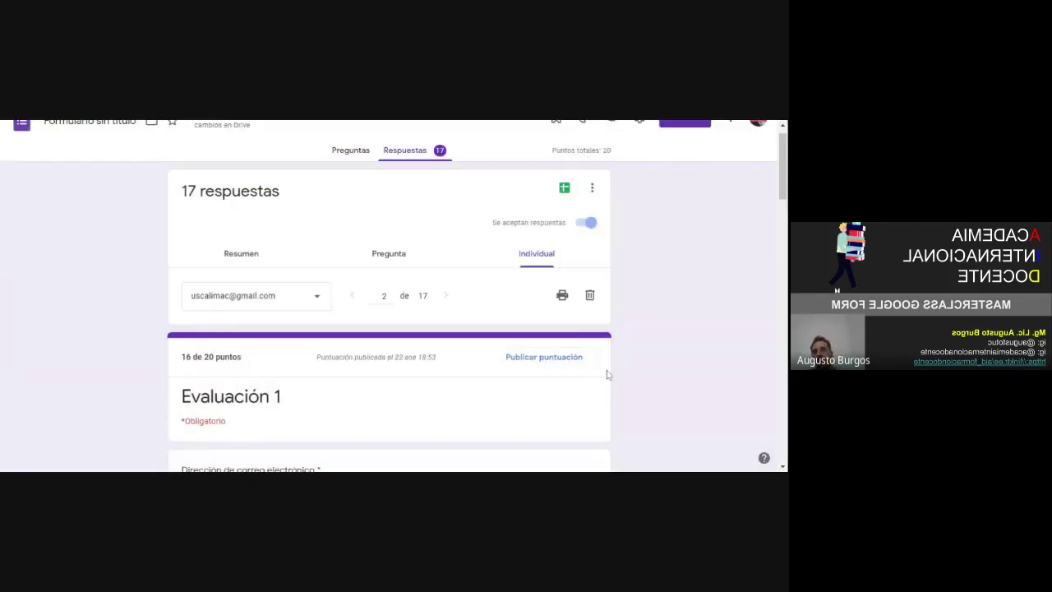
scroll(608, 375, down, 3)
scroll(608, 375, down, 3)
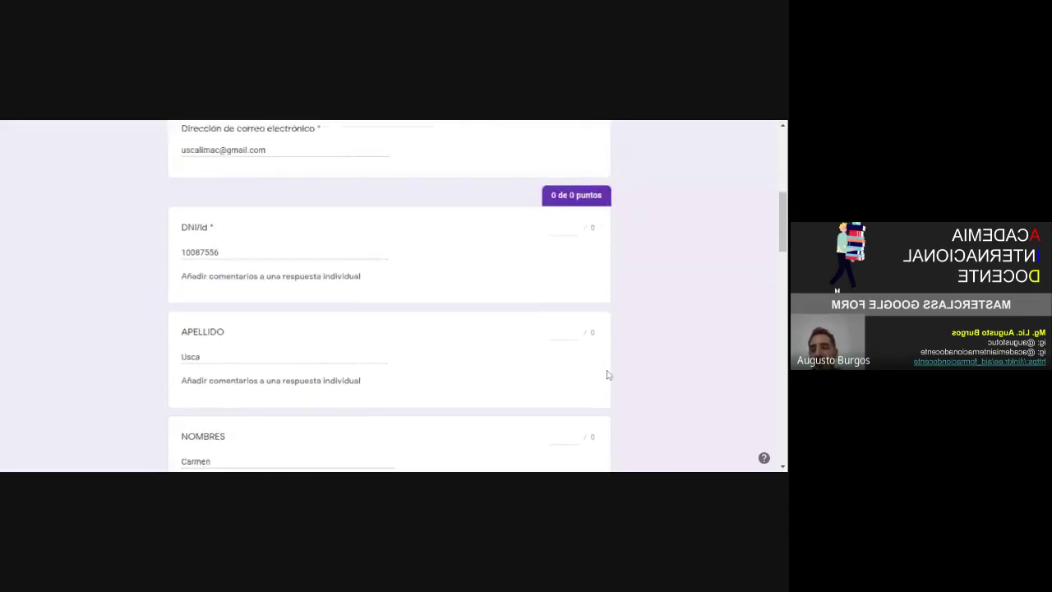
scroll(607, 375, up, 6)
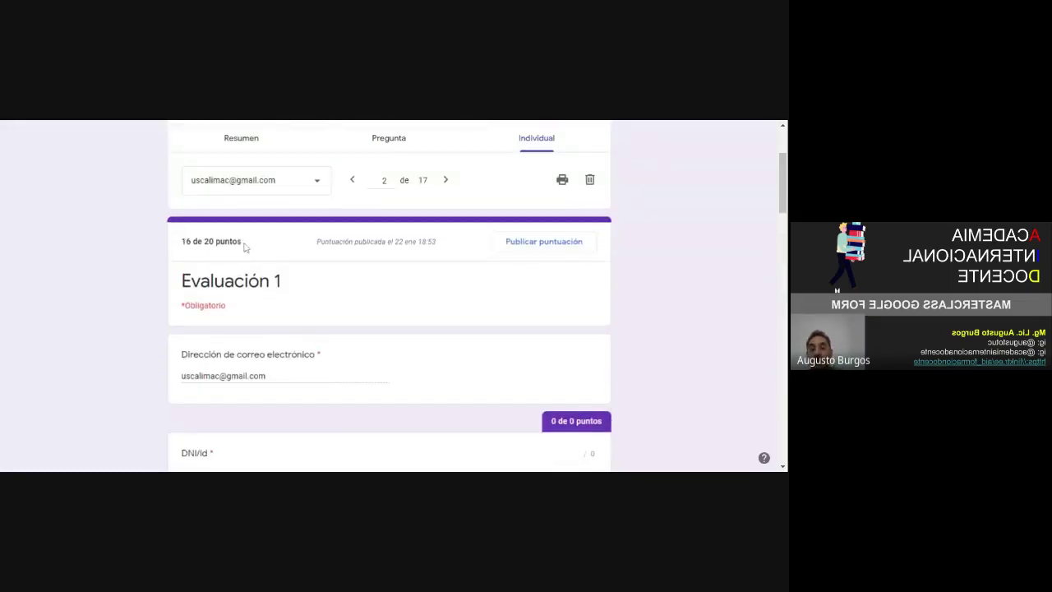
drag(245, 246, 180, 245)
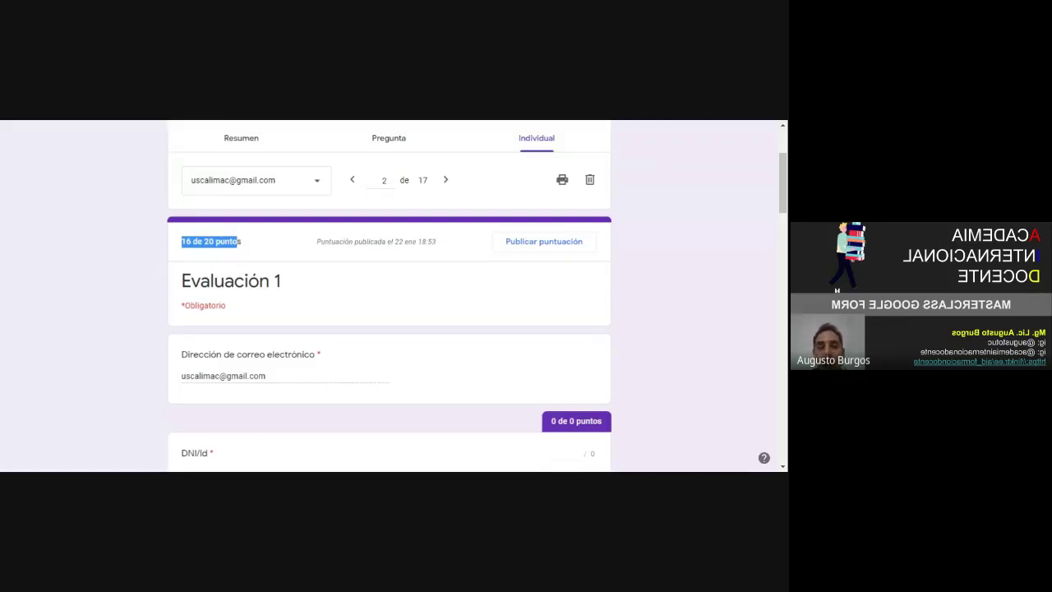
scroll(372, 320, up, 1)
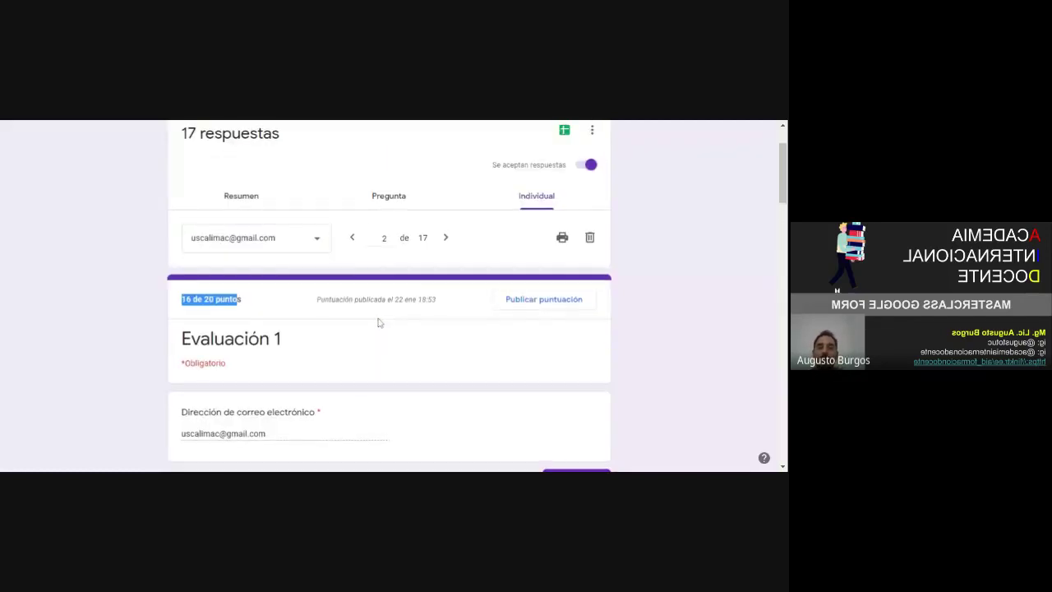
Return to the second response and review the awarded points and wording of questions 2, 3 and 4
click(447, 242)
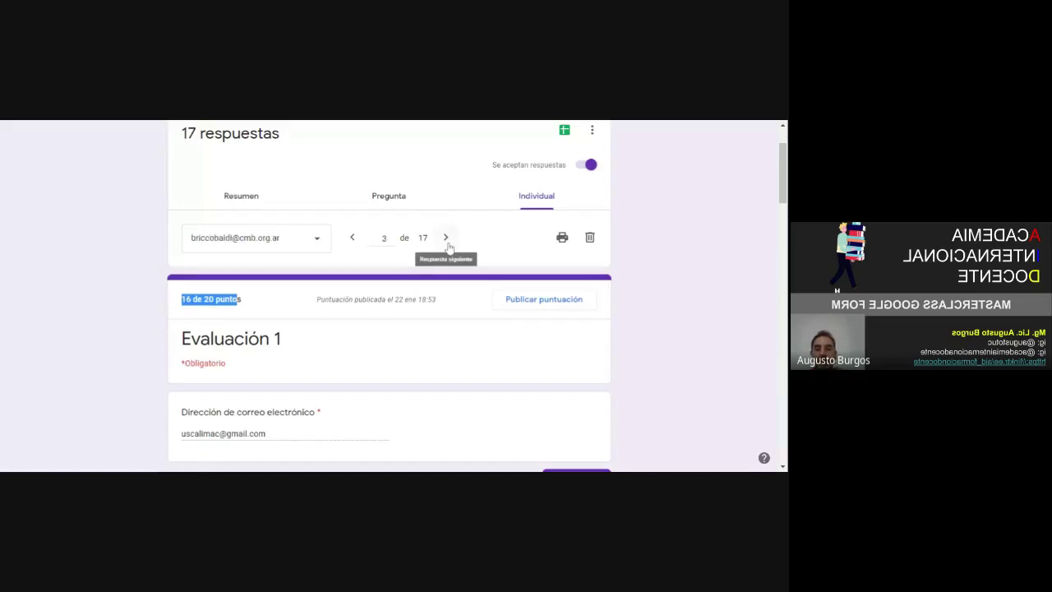
click(352, 241)
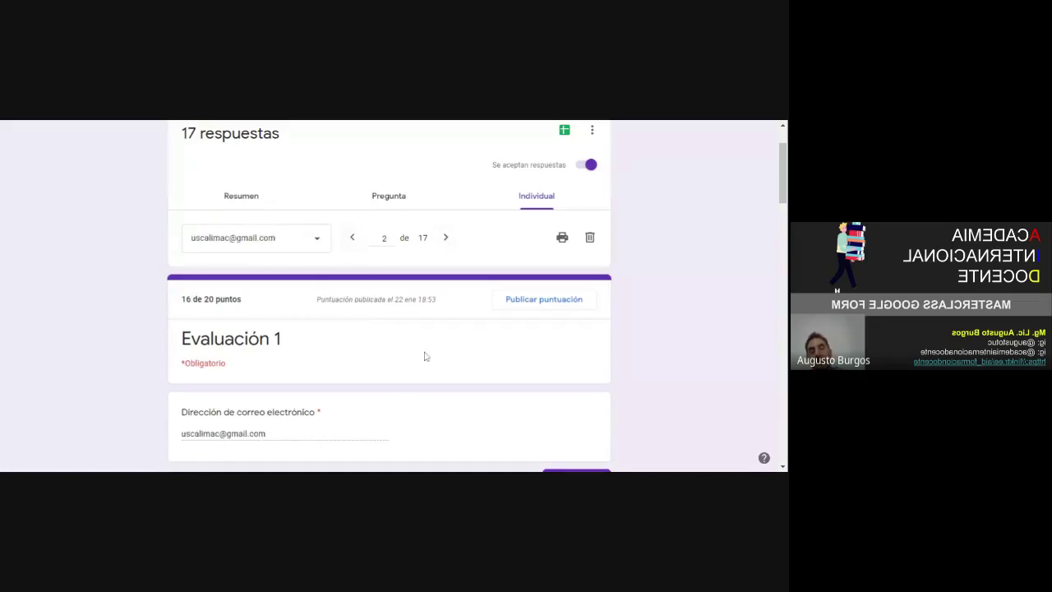
scroll(425, 356, down, 8)
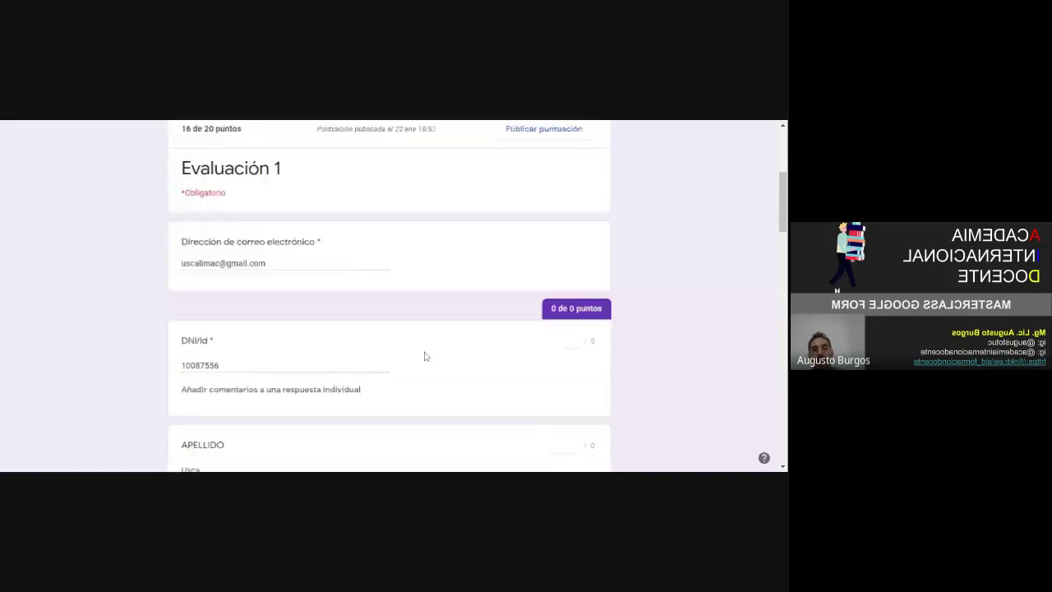
scroll(425, 356, down, 6)
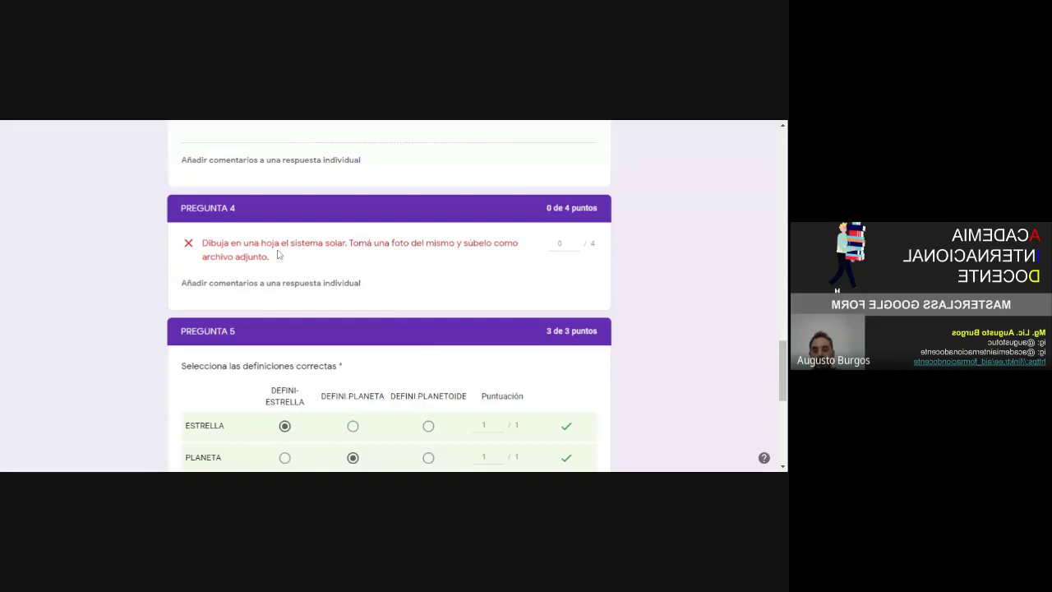
scroll(364, 271, up, 3)
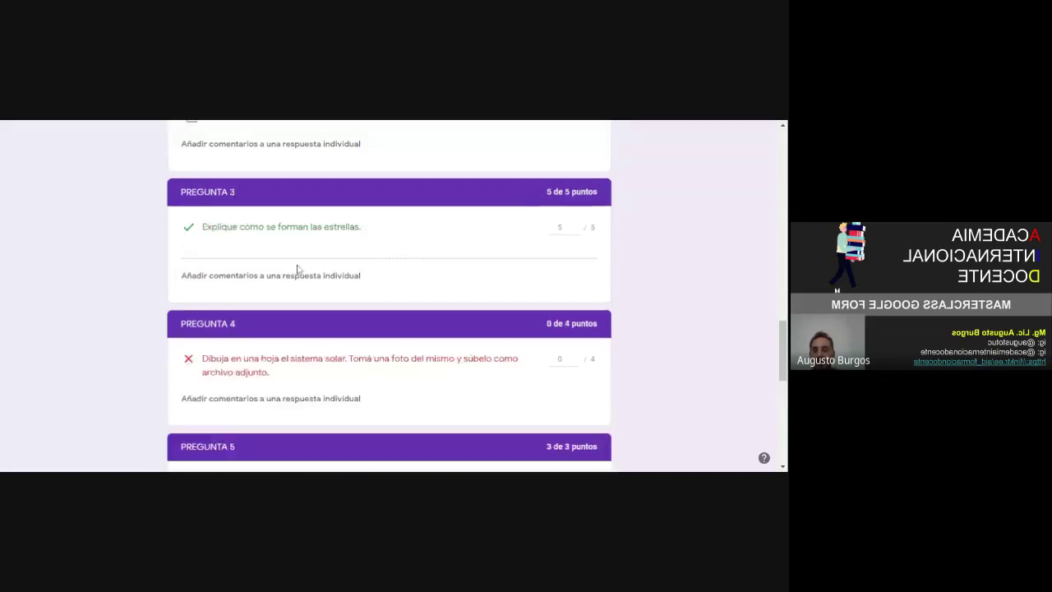
scroll(353, 314, down, 2)
scroll(353, 315, up, 3)
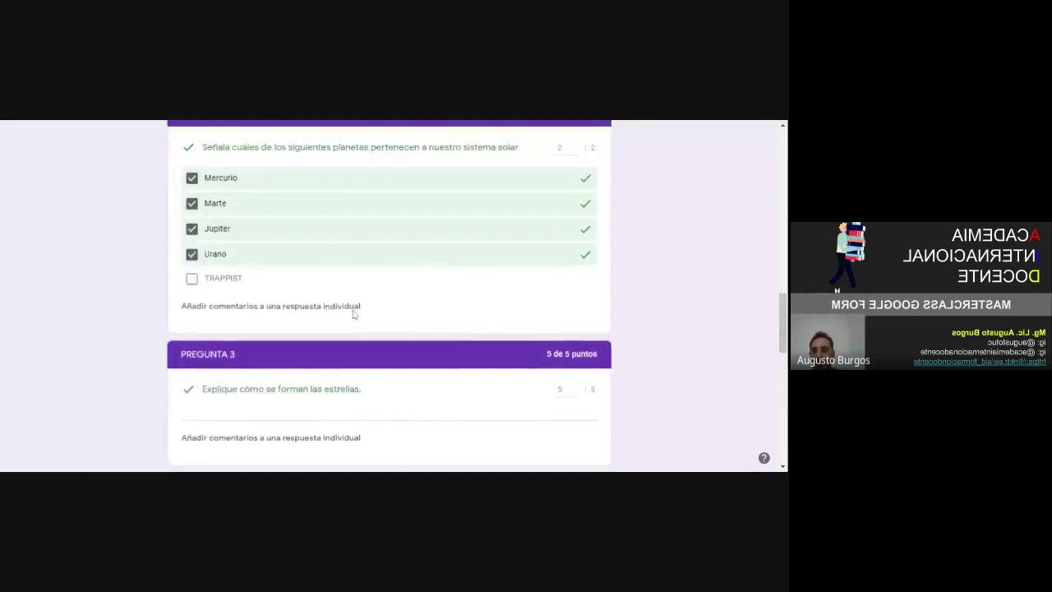
scroll(353, 315, down, 1)
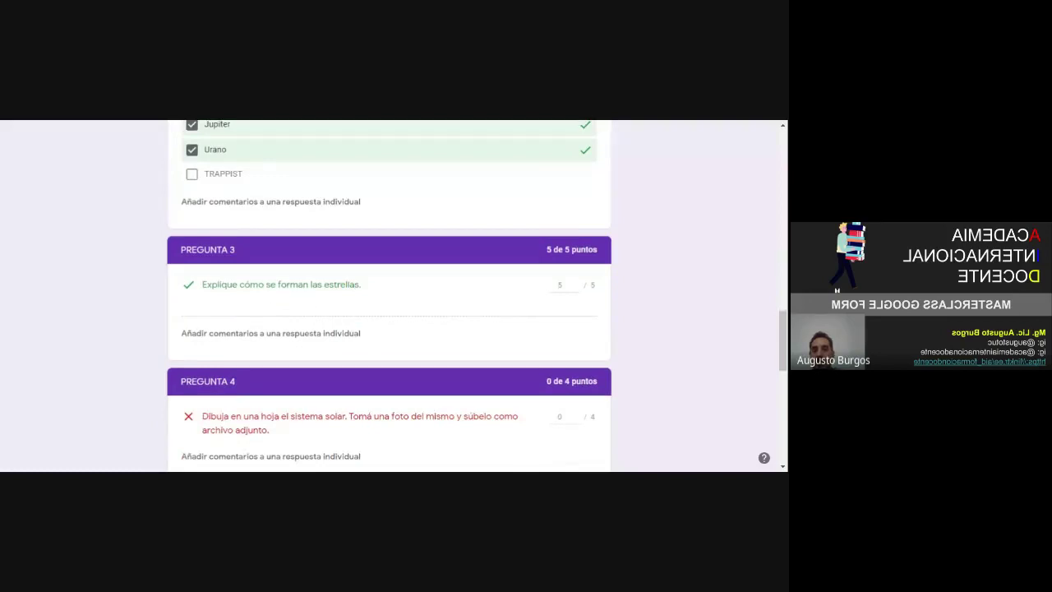
drag(206, 285, 369, 289)
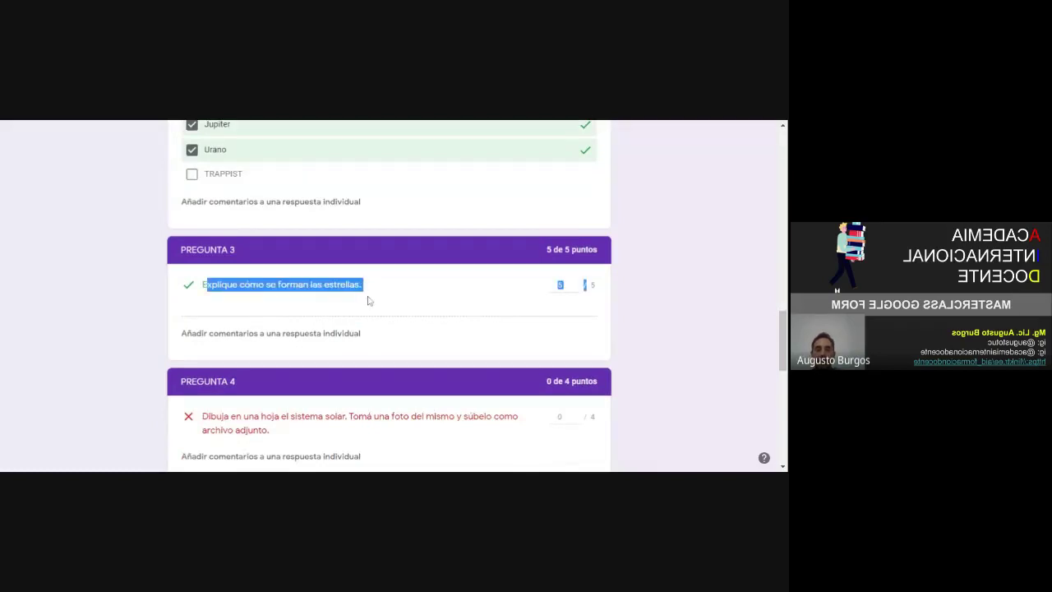
click(369, 301)
scroll(369, 301, down, 3)
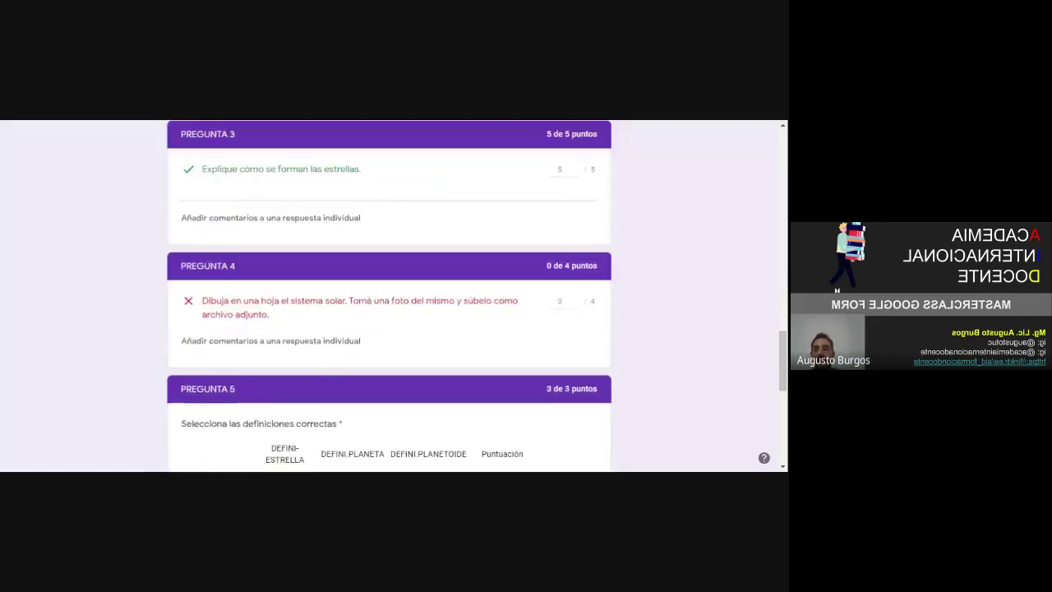
drag(269, 314, 202, 301)
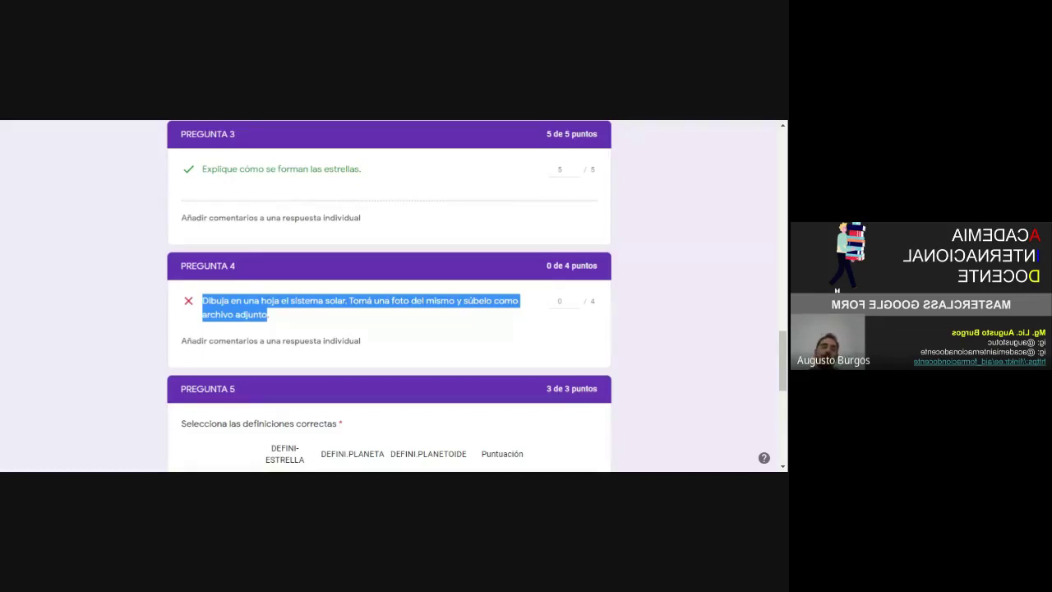
Create a new spreadsheet named "reespuestas de astronomia" as the destination for the form responses
scroll(312, 320, up, 5)
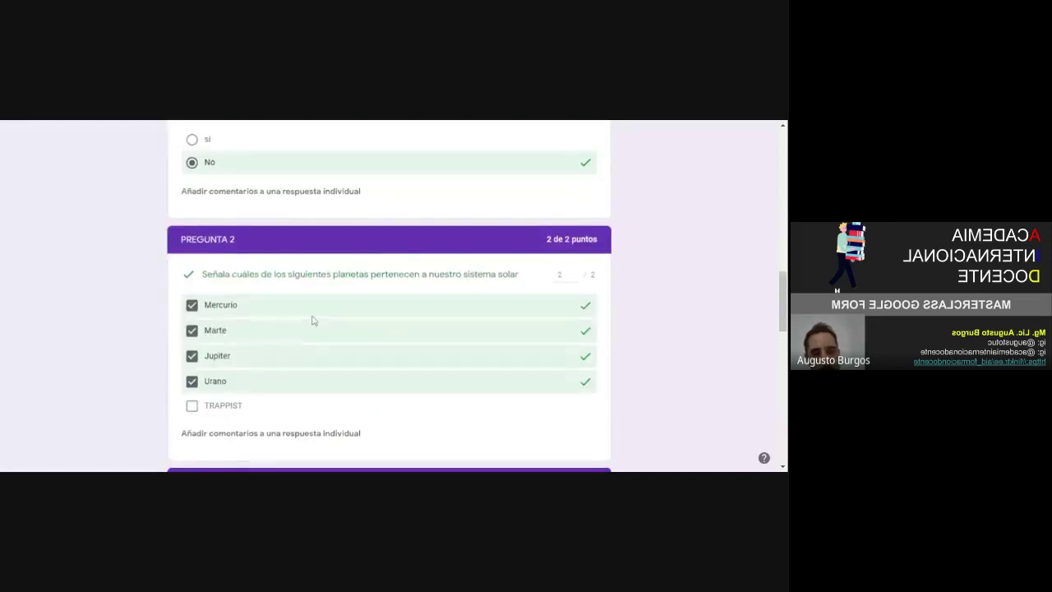
scroll(313, 320, up, 10)
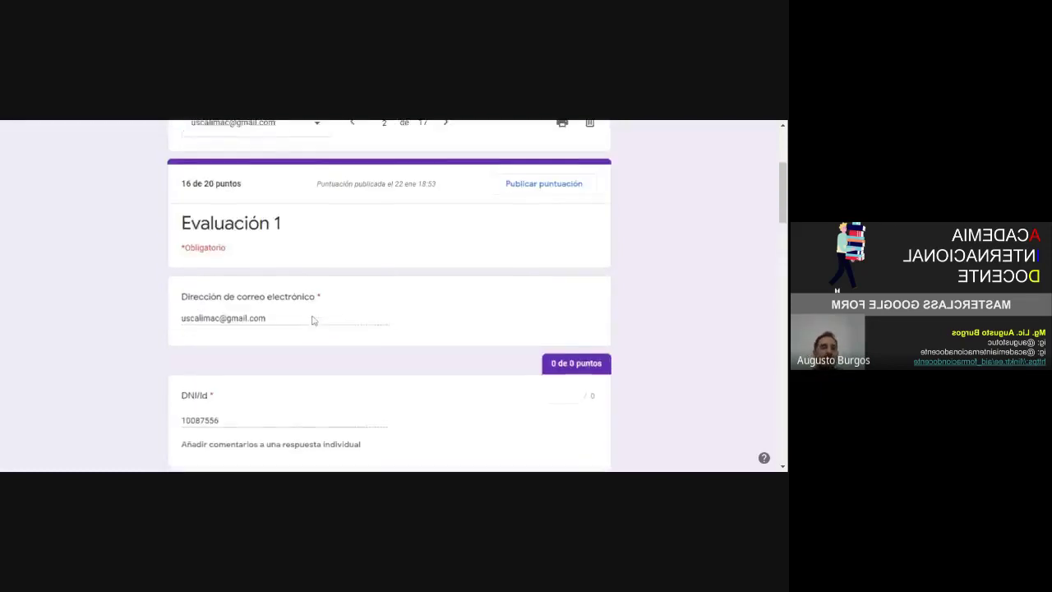
scroll(312, 321, up, 5)
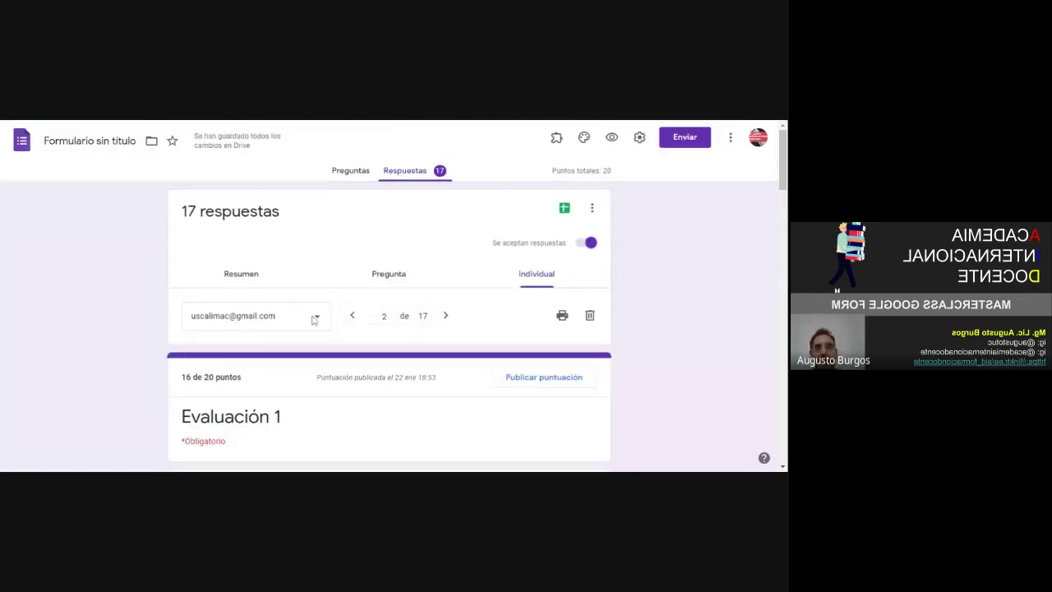
click(564, 212)
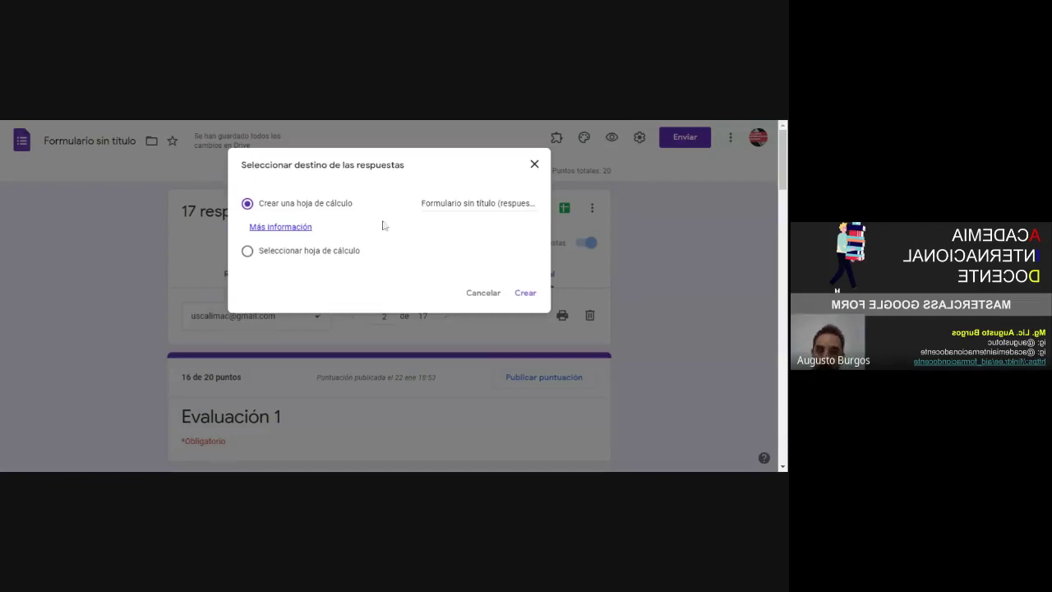
click(460, 203)
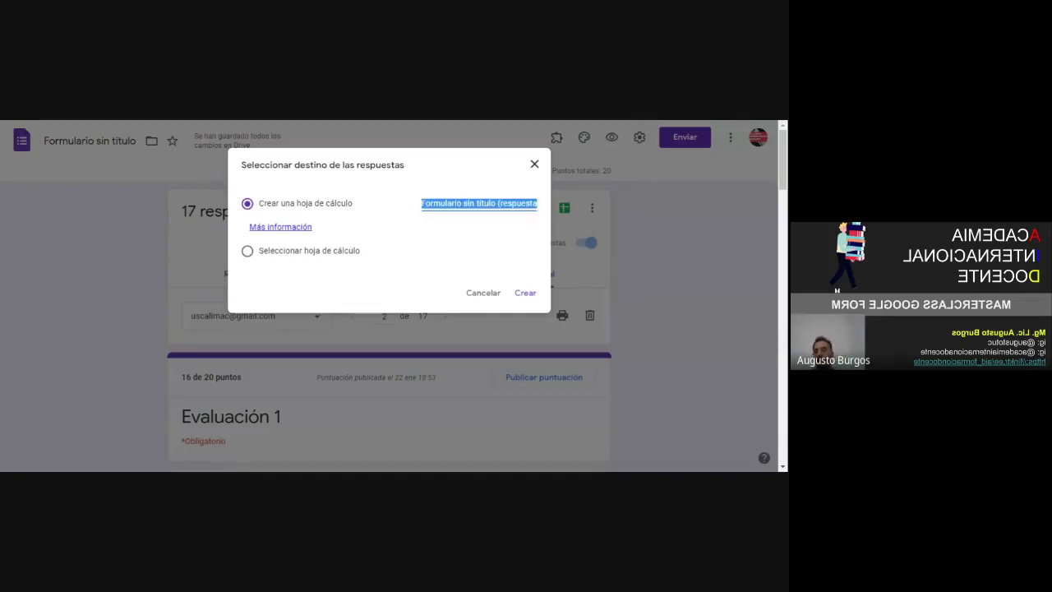
text(reespuestas)
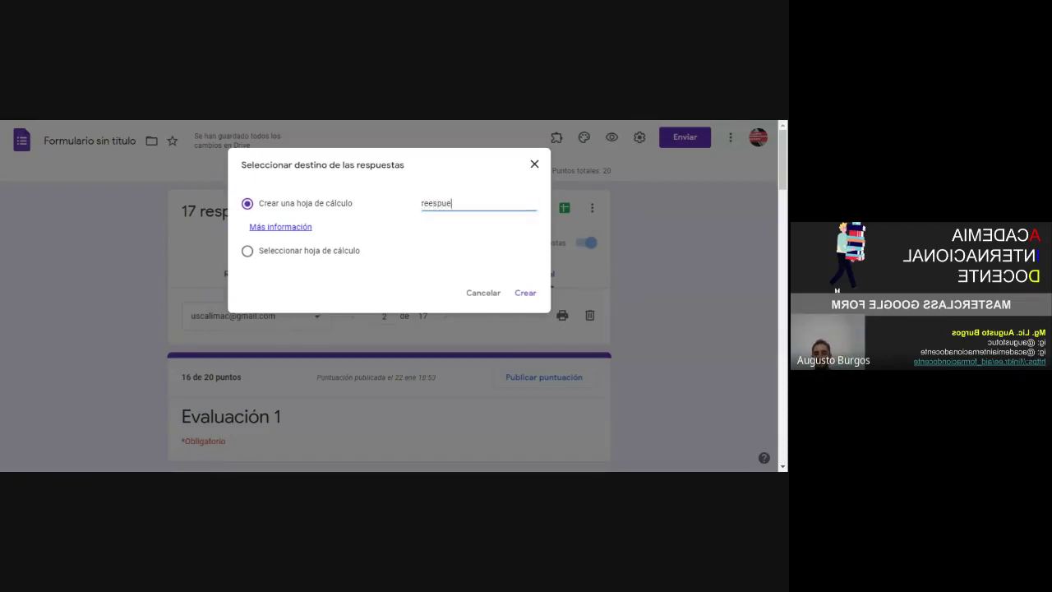
key(BackSpace)
key(BackSpace)
text(tas de)
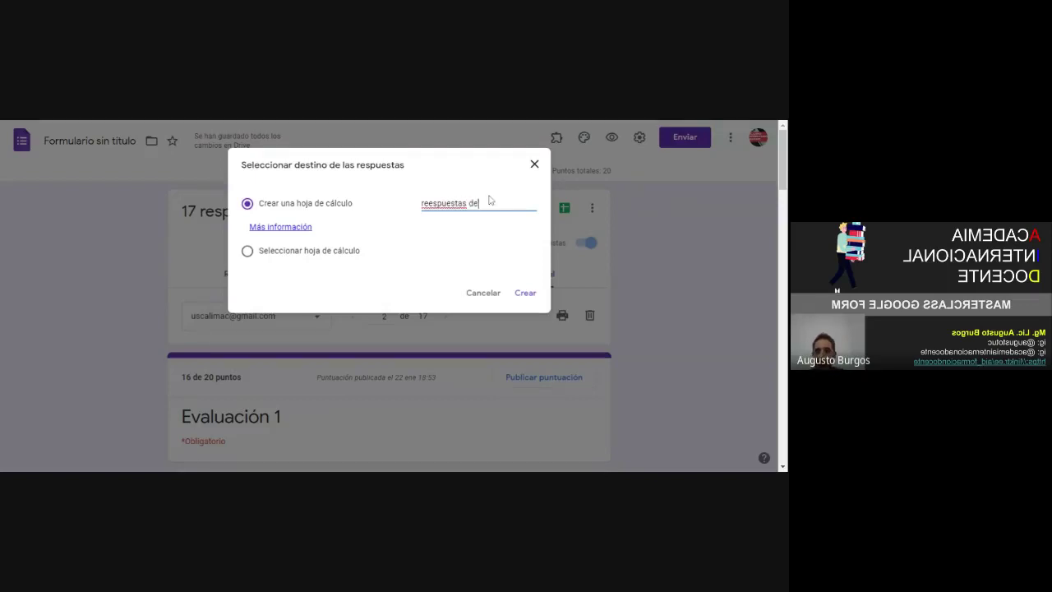
text( astronomia)
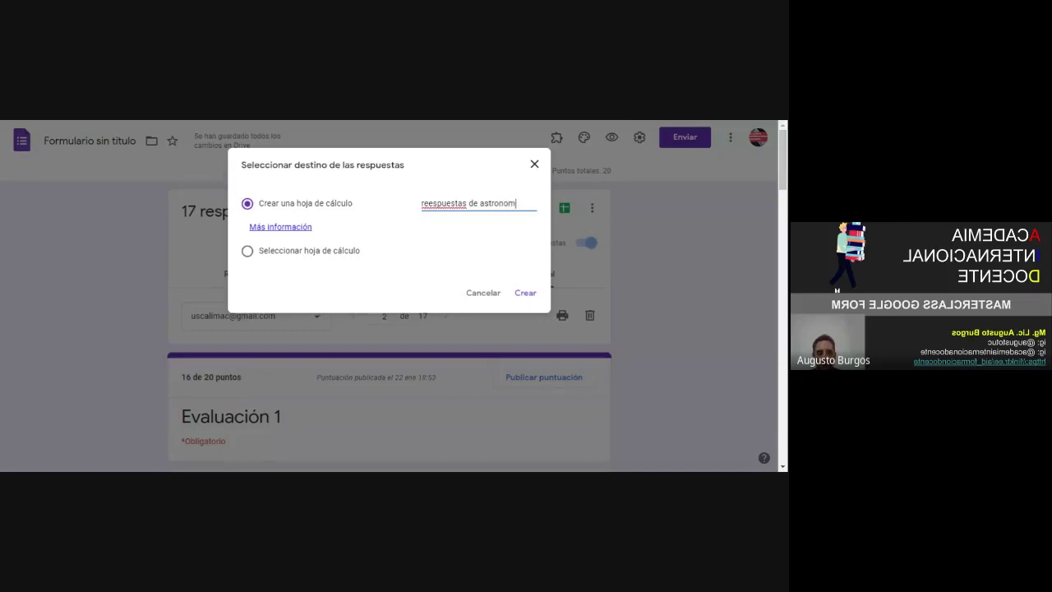
click(525, 294)
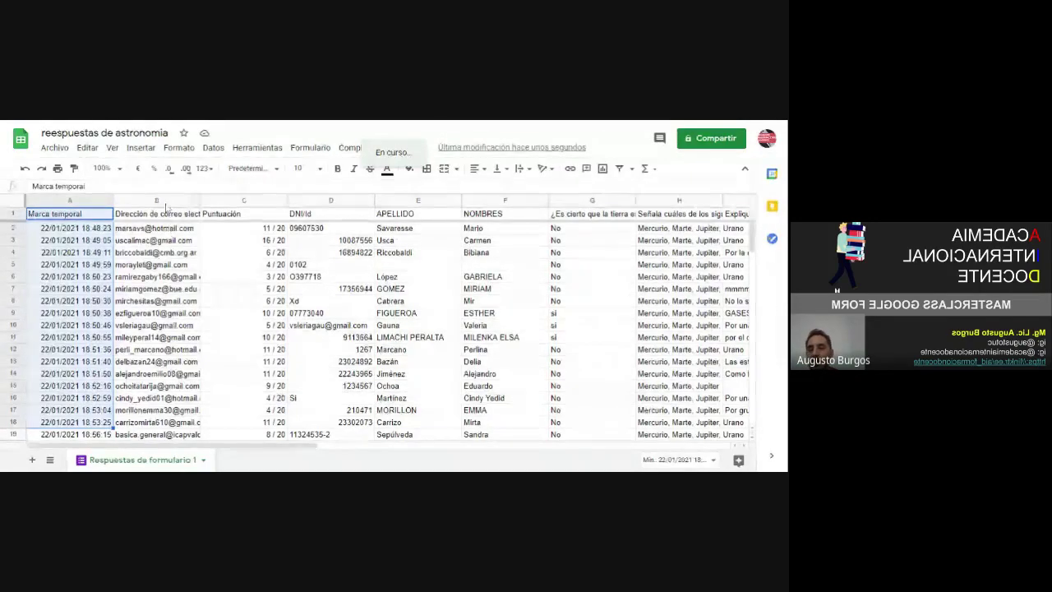
Highlight the whole Puntuación column with a yellow fill
click(164, 201)
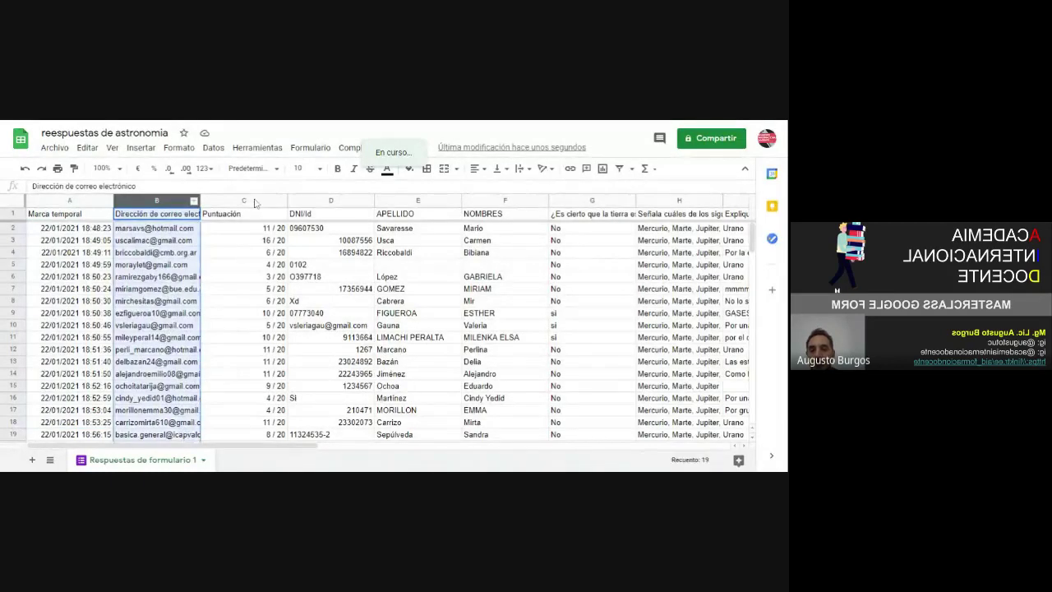
click(237, 234)
click(267, 203)
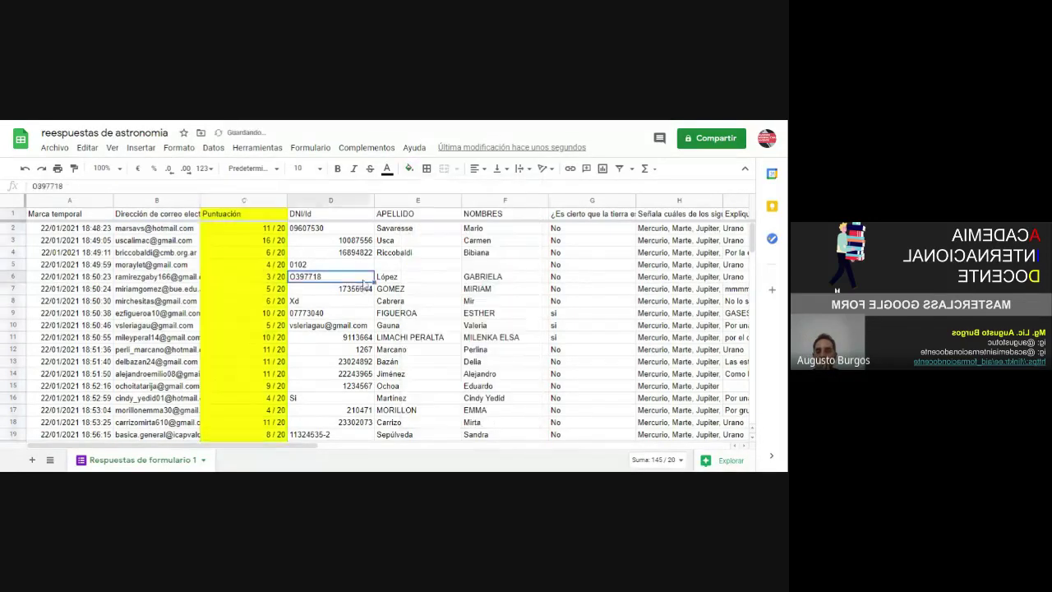
Go through the Puntuación scores one by one, starting at the first respondent in row 2
click(285, 232)
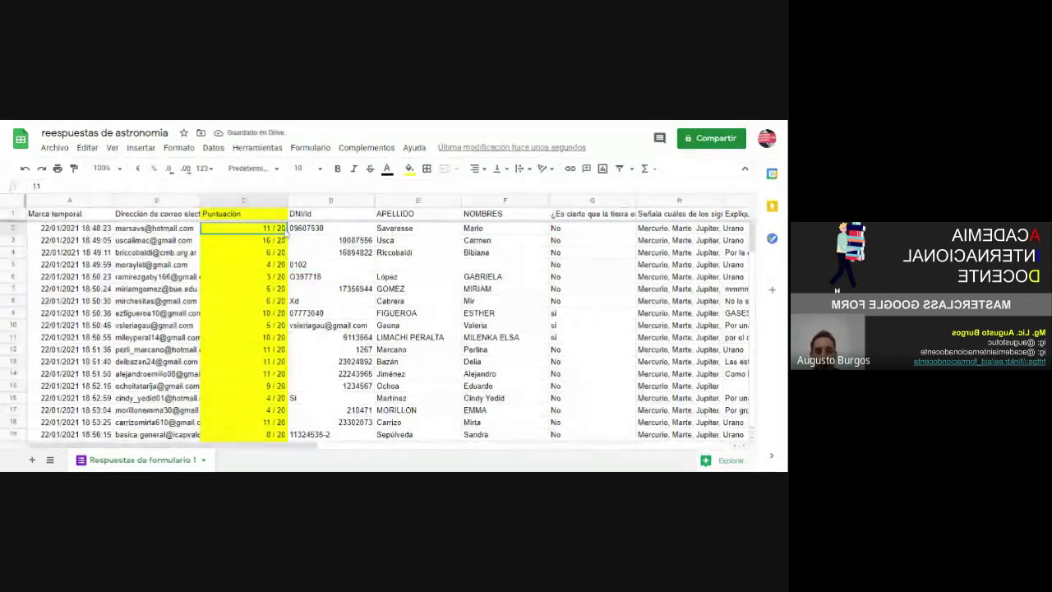
key(Down)
key(Down)
key(Down)
key(Down)
key(Down)
key(Down)
key(Down)
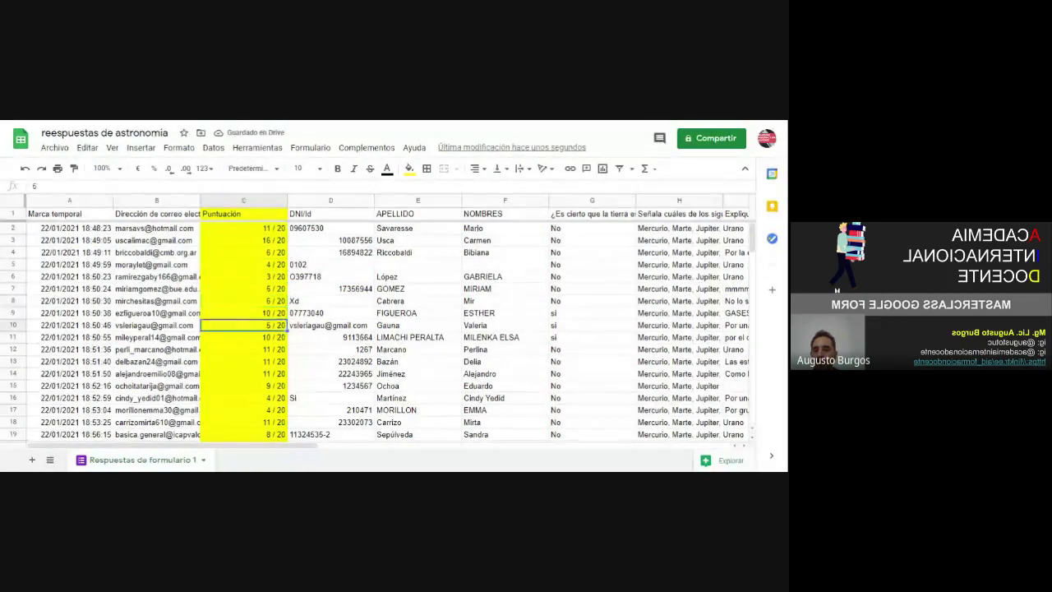
Fill the two already graded scores, cells C2 and C3, with bright green
drag(278, 230, 279, 240)
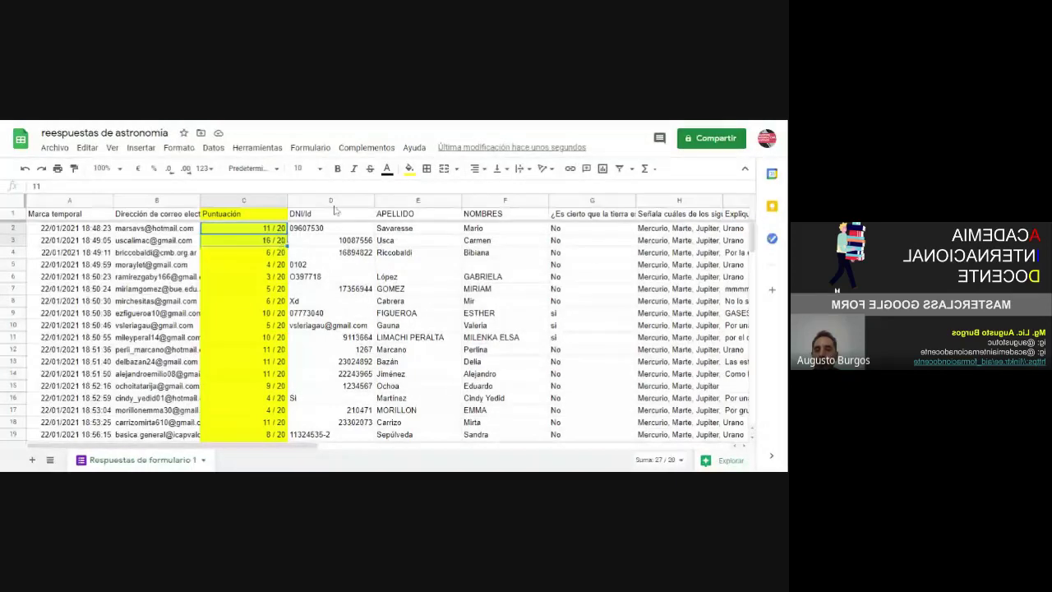
click(408, 169)
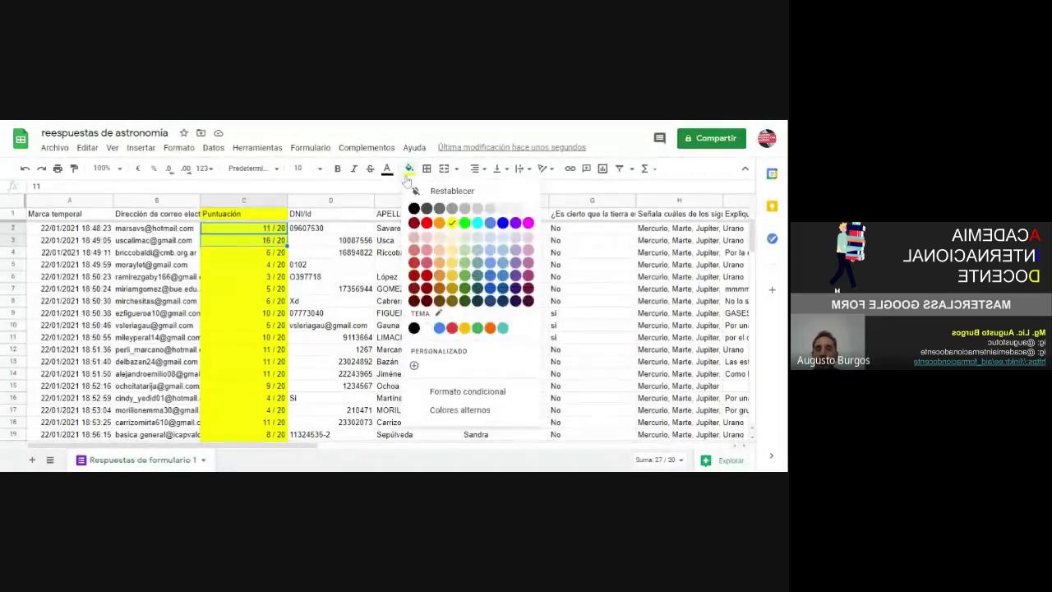
click(465, 223)
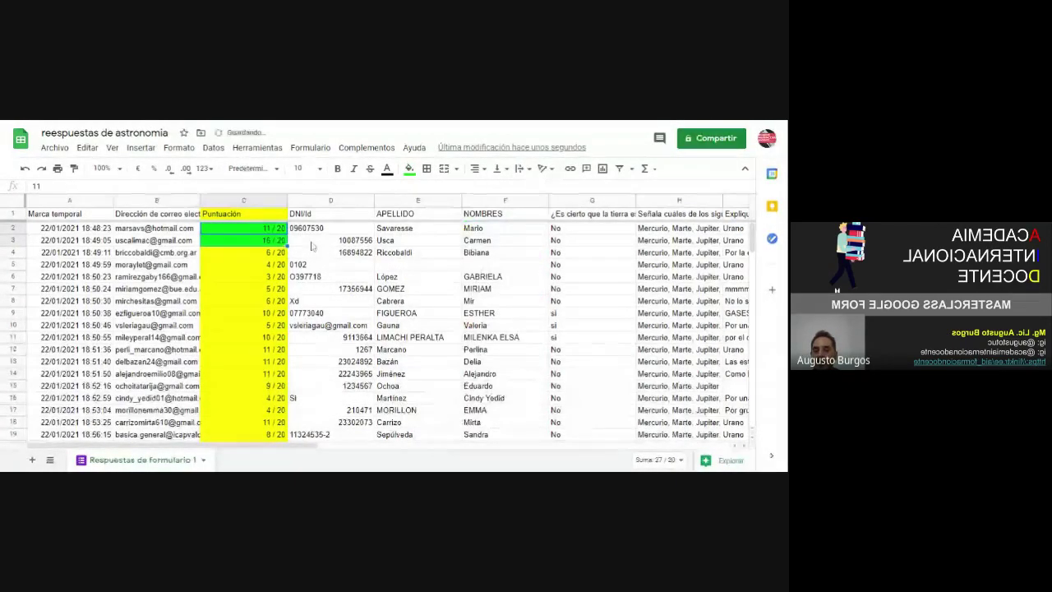
click(310, 241)
click(283, 238)
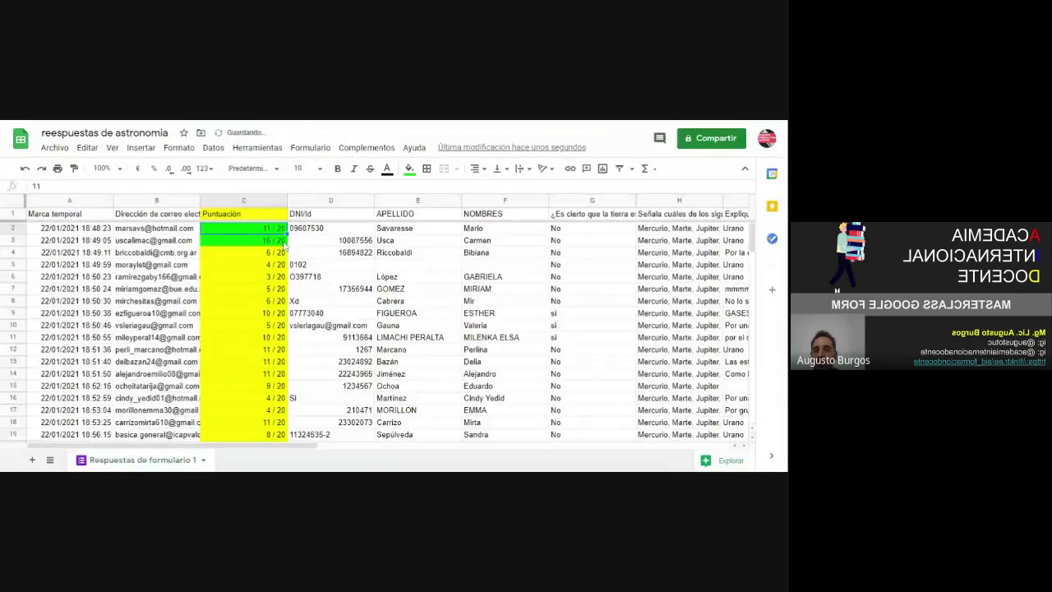
Examine the remaining yellow scores from row 4 through the last response, returning to cell C4
click(282, 254)
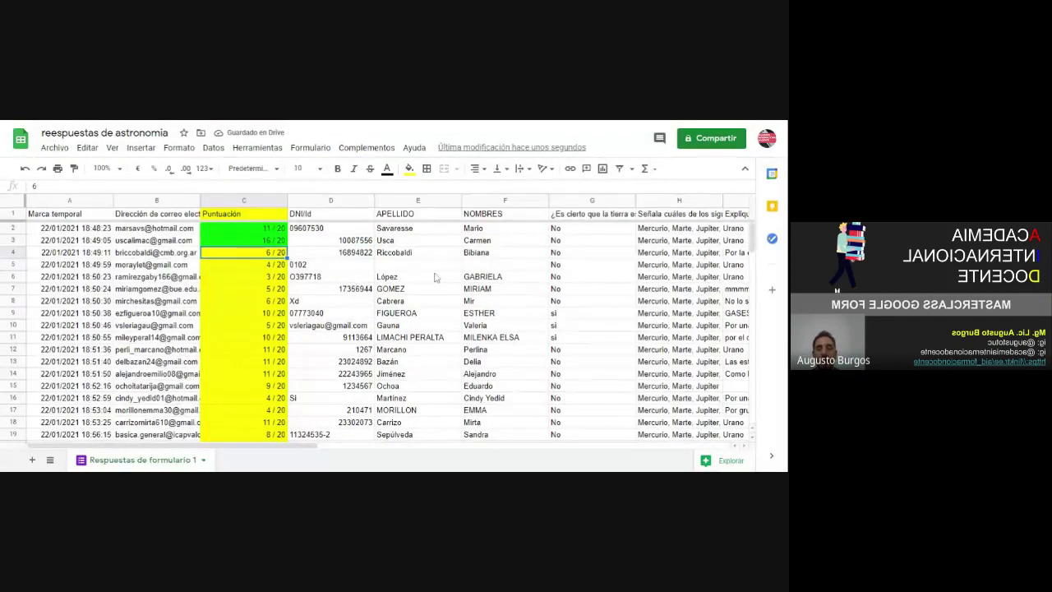
key(Down)
key(Down)
key(Down)
key(Down)
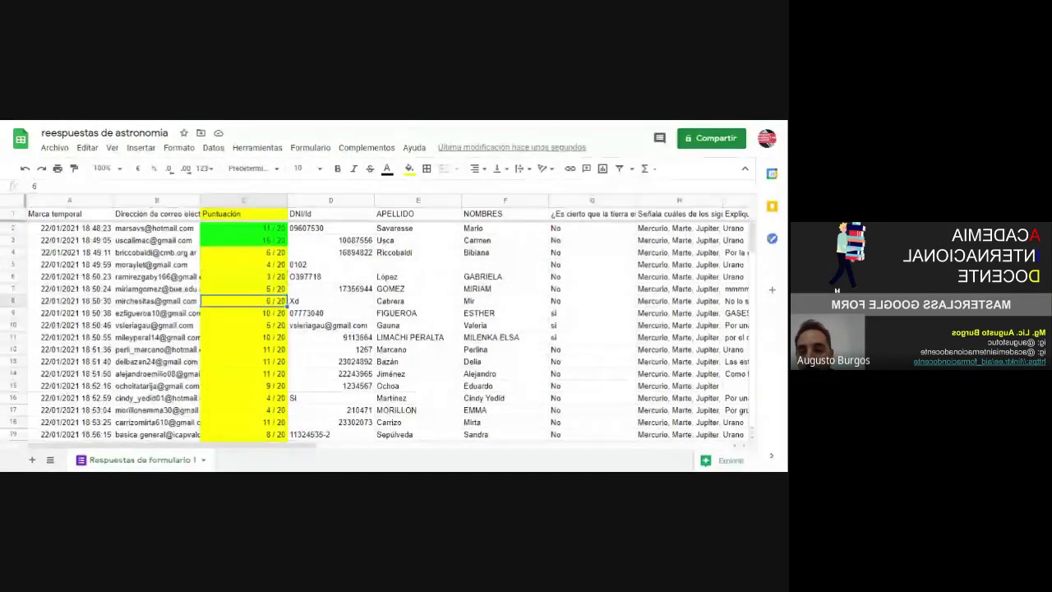
key(Down)
key(Down)
key(Down)
key(Down)
key(Down)
key(Down)
key(Down)
key(Down)
key(Down)
key(Down)
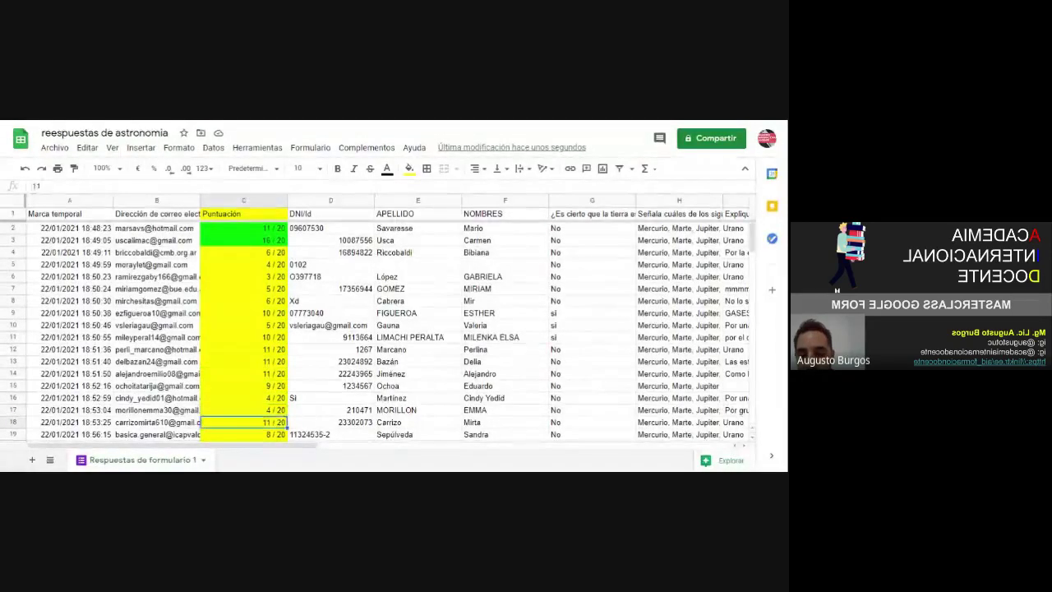
key(Down)
key(Down)
key(Down)
key(Down)
key(Up)
key(Up)
key(Up)
key(Up)
key(Up)
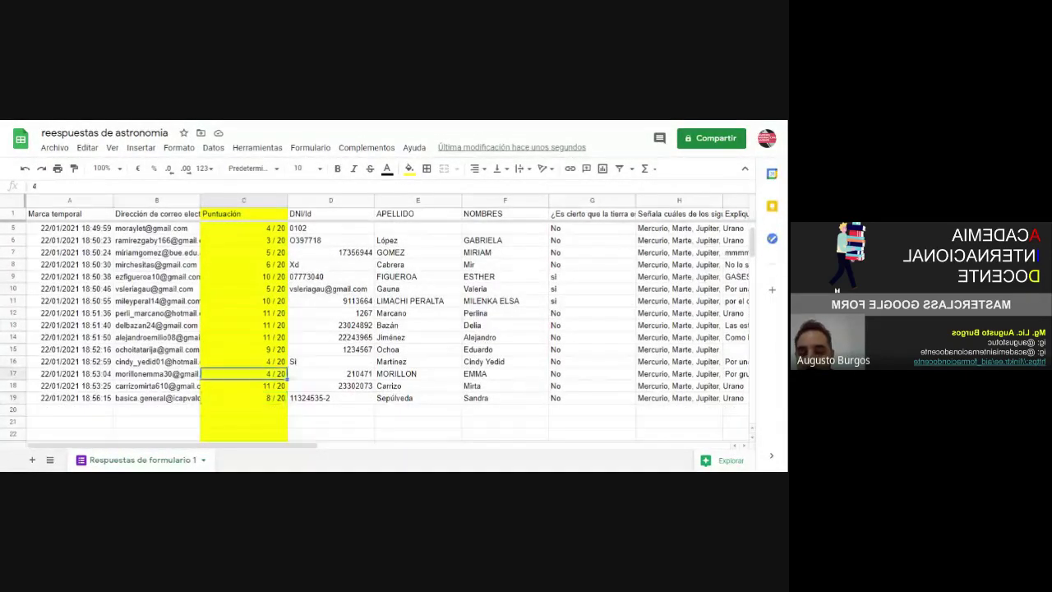
key(Up)
key(Up)
key(Up)
key(Up)
key(Up)
key(Up)
key(Up)
key(Up)
key(Up)
key(Up)
key(Up)
key(Up)
key(Up)
key(Up)
key(Up)
key(Up)
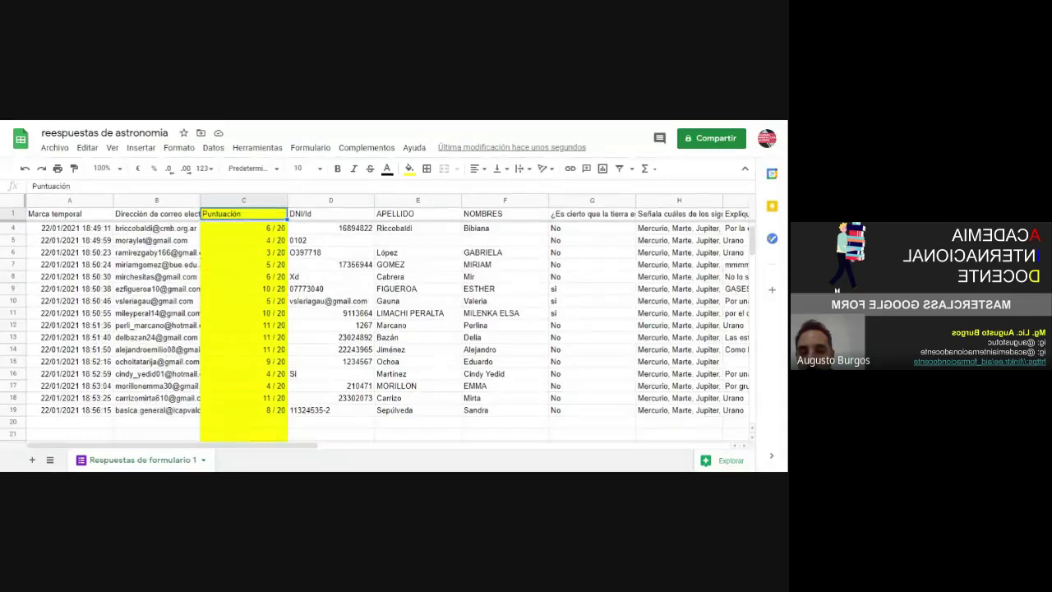
key(Down)
key(Down)
key(Down)
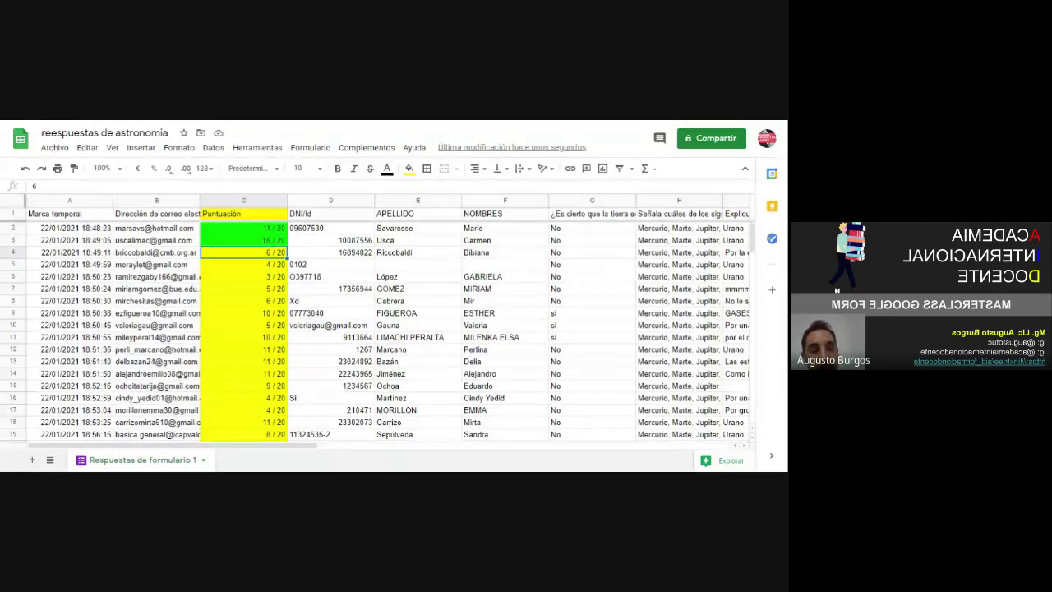
key(Down)
key(Down)
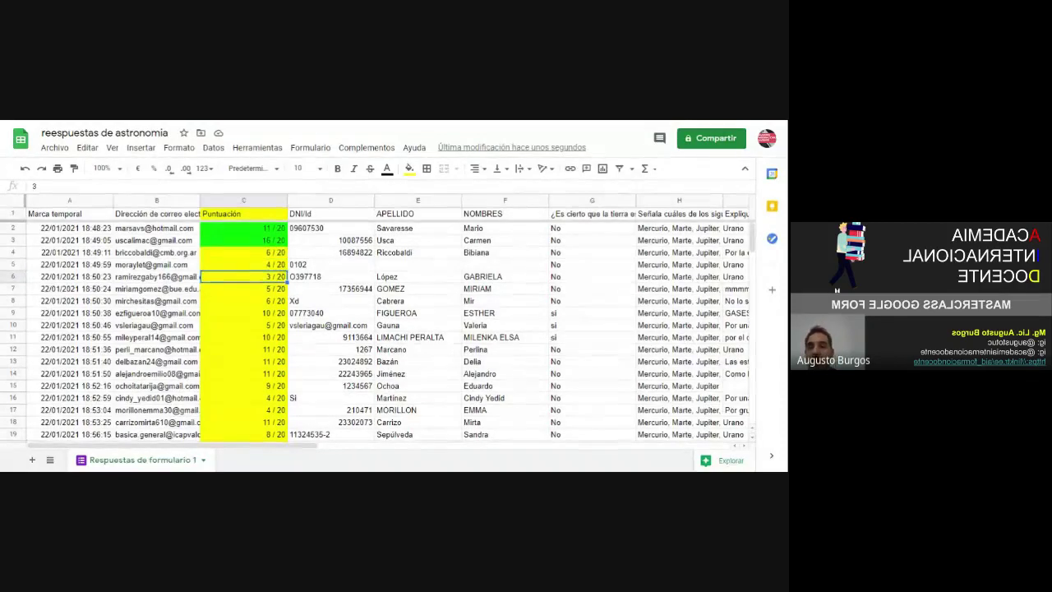
key(Up)
key(Up)
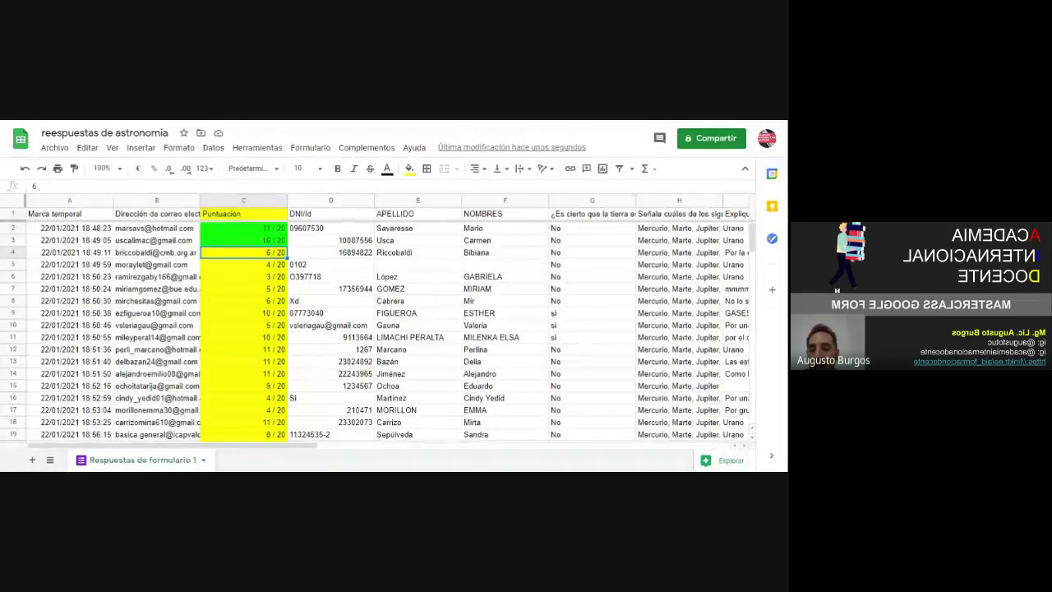
Review the yellow pending scores in the Puntuación column from row 4 to row 14, ending on cell C8
key(Down)
key(Down)
key(Down)
key(Down)
key(Down)
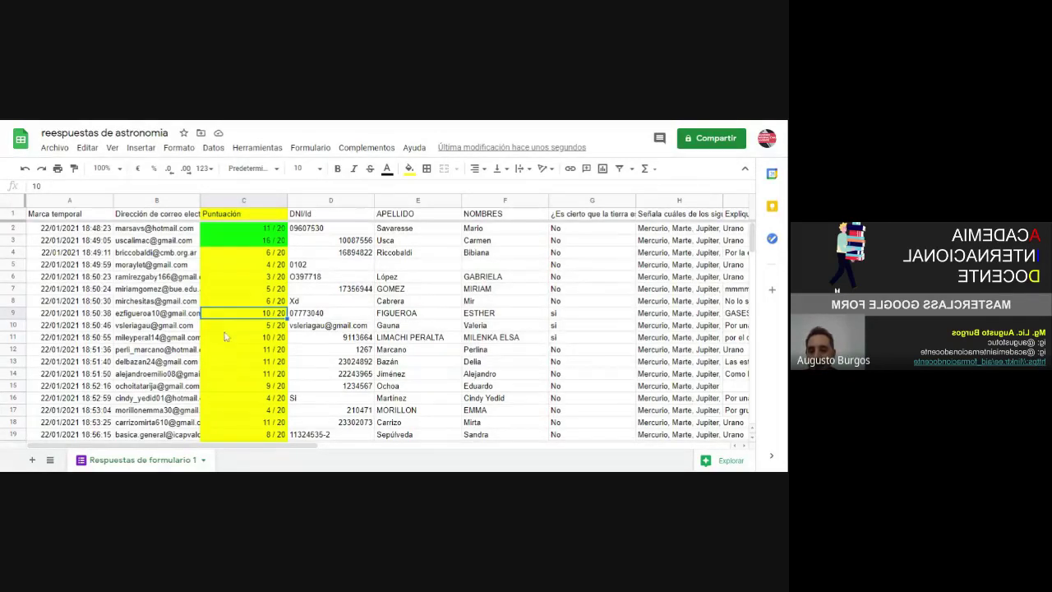
drag(226, 340, 221, 380)
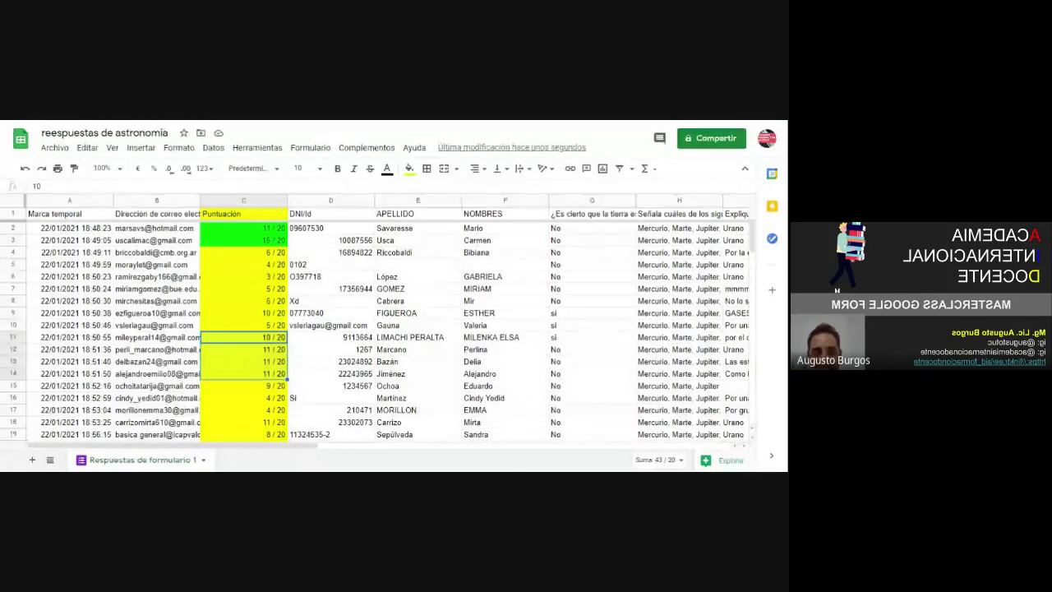
click(244, 305)
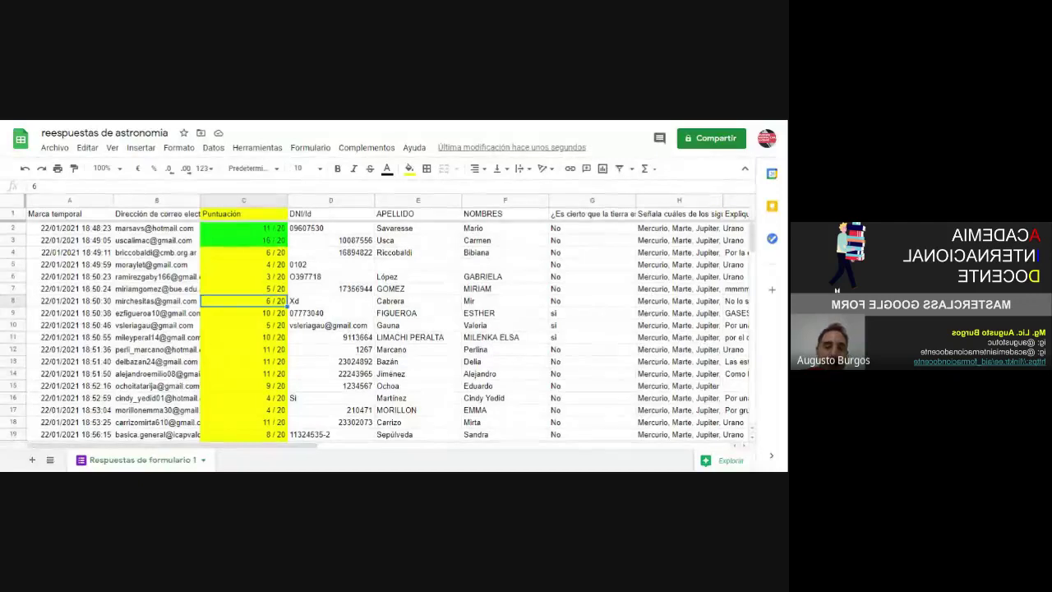
Examine the row 8 respondent's answers across the sheet, from the DNI/Id column to the satellite question in column N
key(Right)
key(Right)
key(Right)
key(Right)
key(Right)
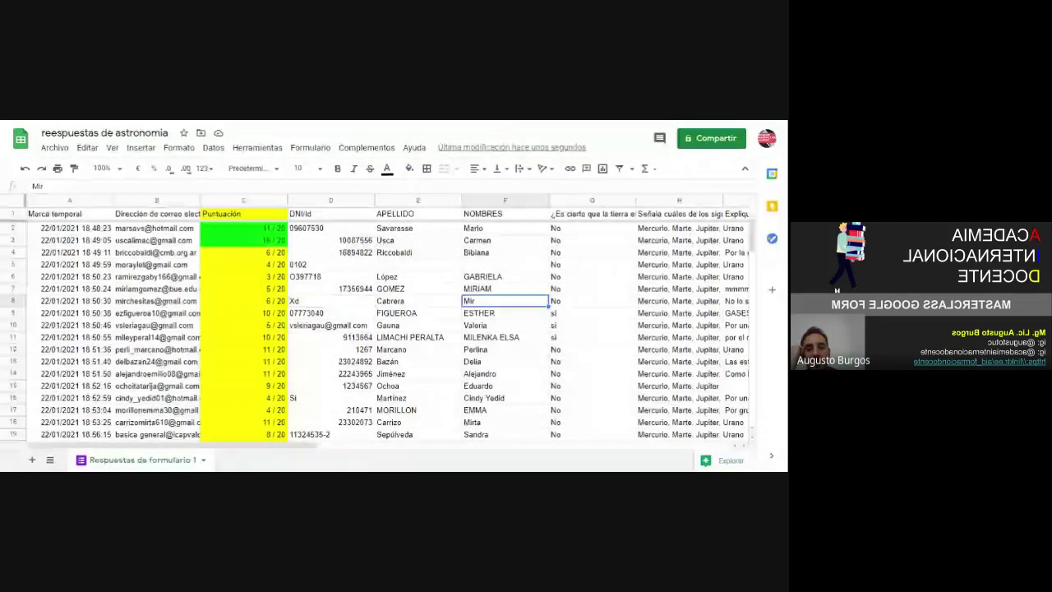
key(Right)
key(Right)
key(Right)
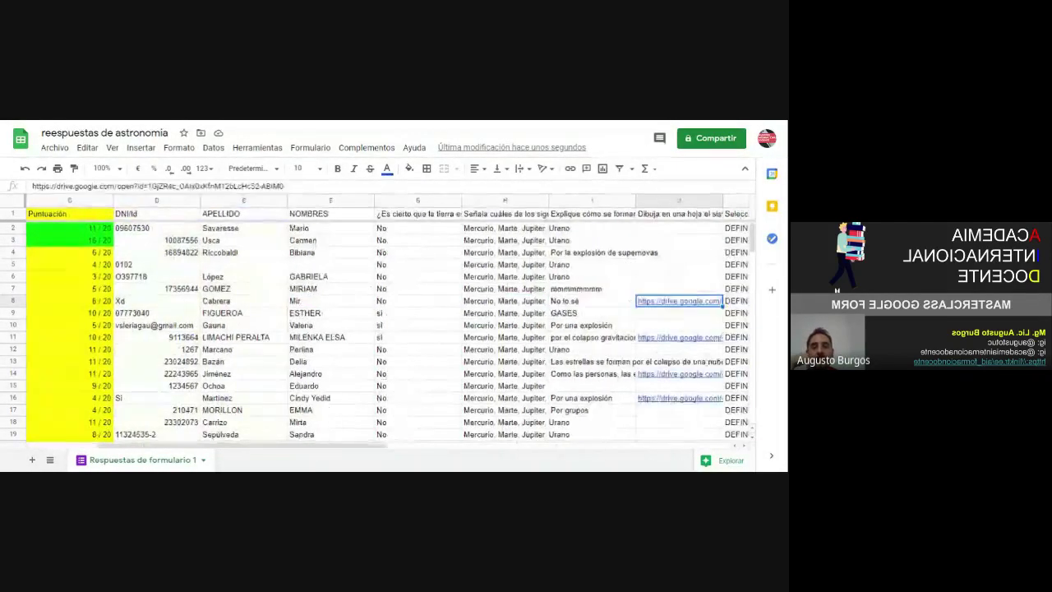
key(Right)
key(Right)
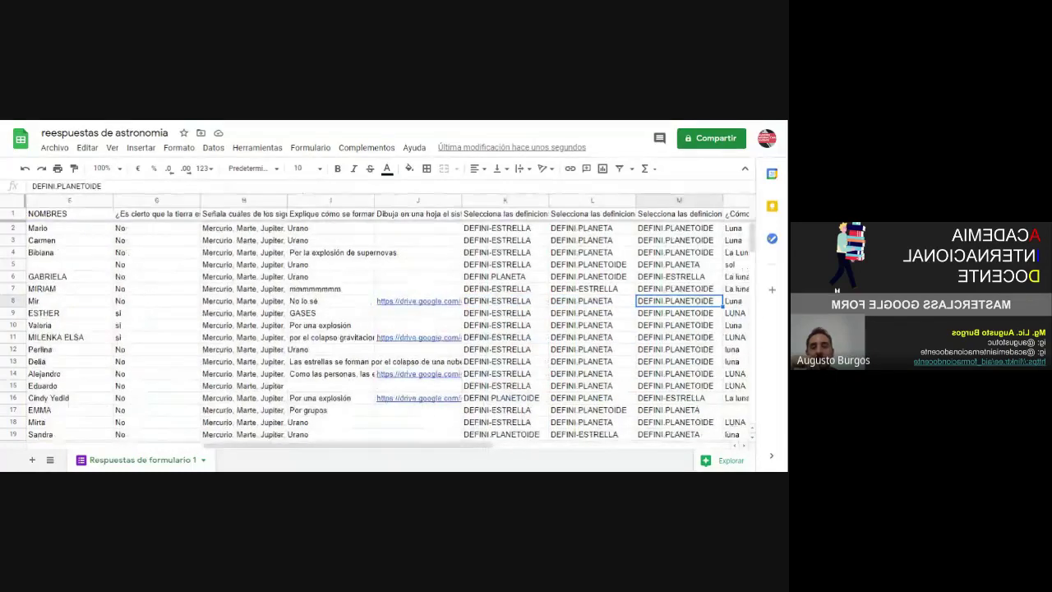
key(Right)
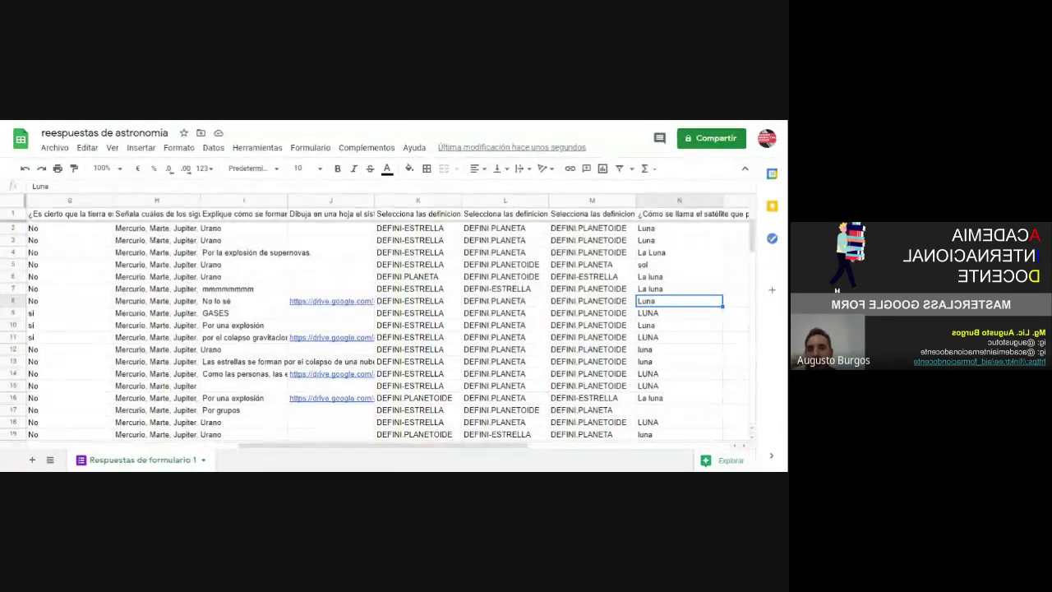
Check the solar system drawing question in column J and preview the image file linked in cell J8
click(298, 215)
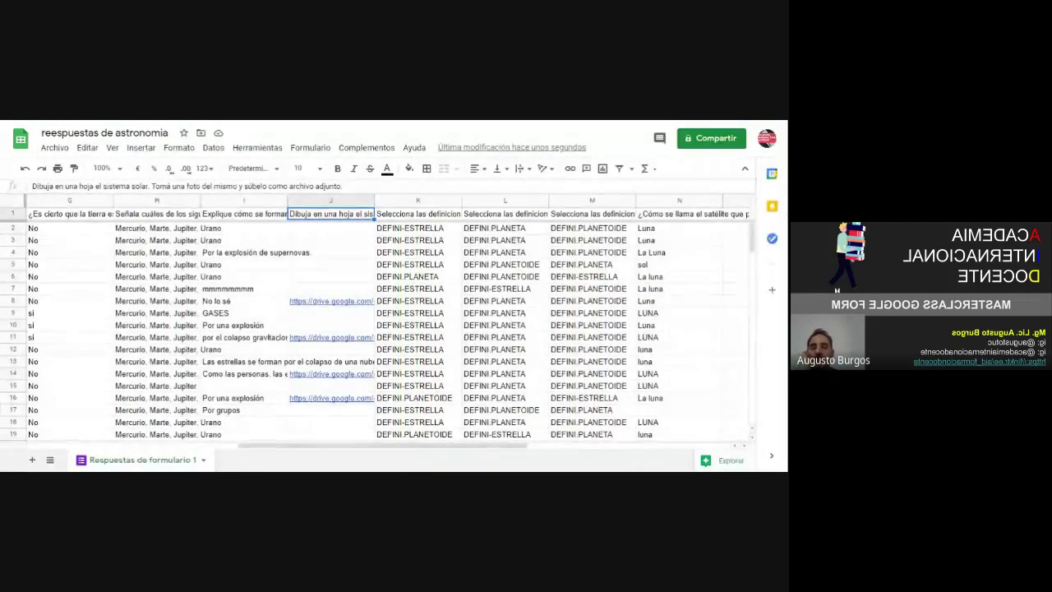
click(323, 304)
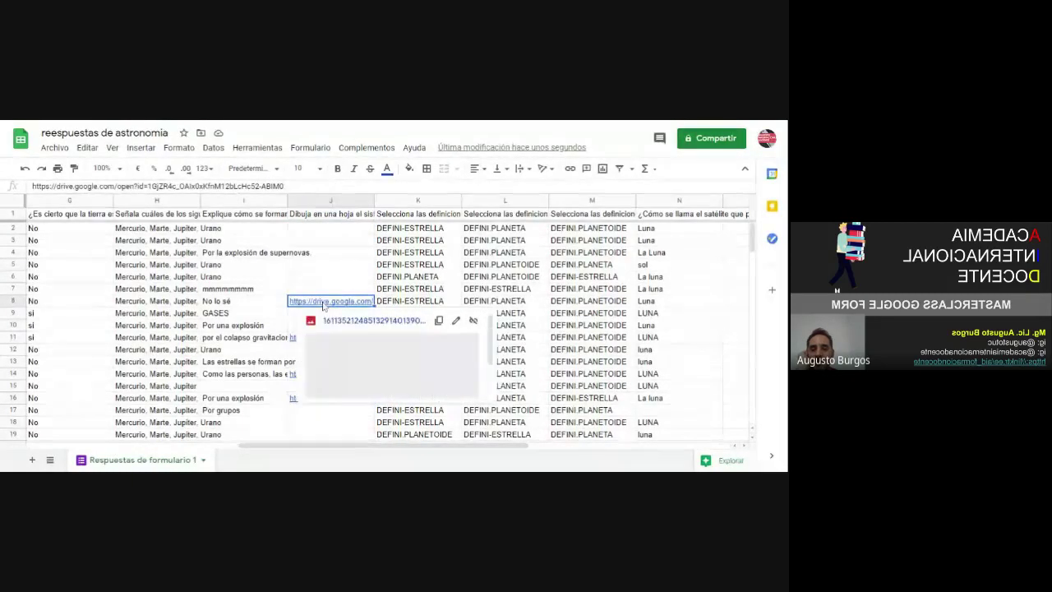
scroll(406, 359, down, 2)
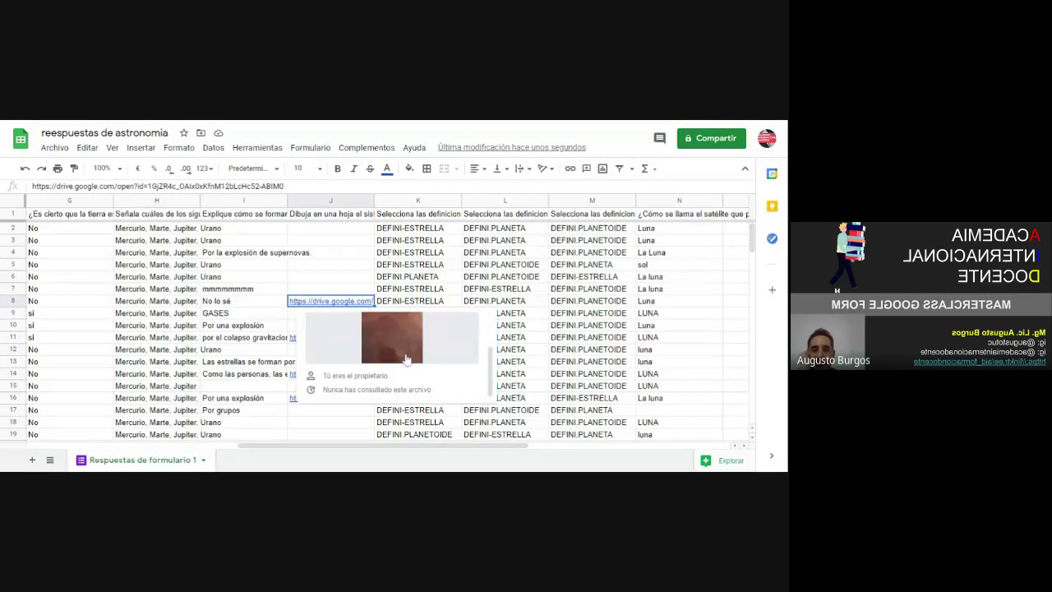
scroll(406, 359, up, 2)
scroll(428, 366, down, 2)
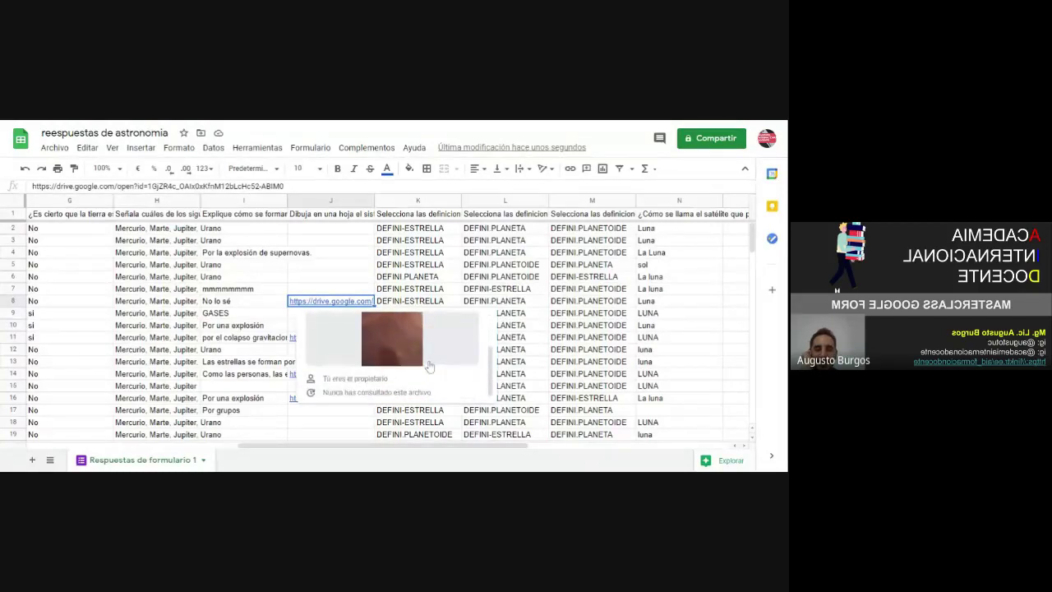
scroll(428, 367, up, 2)
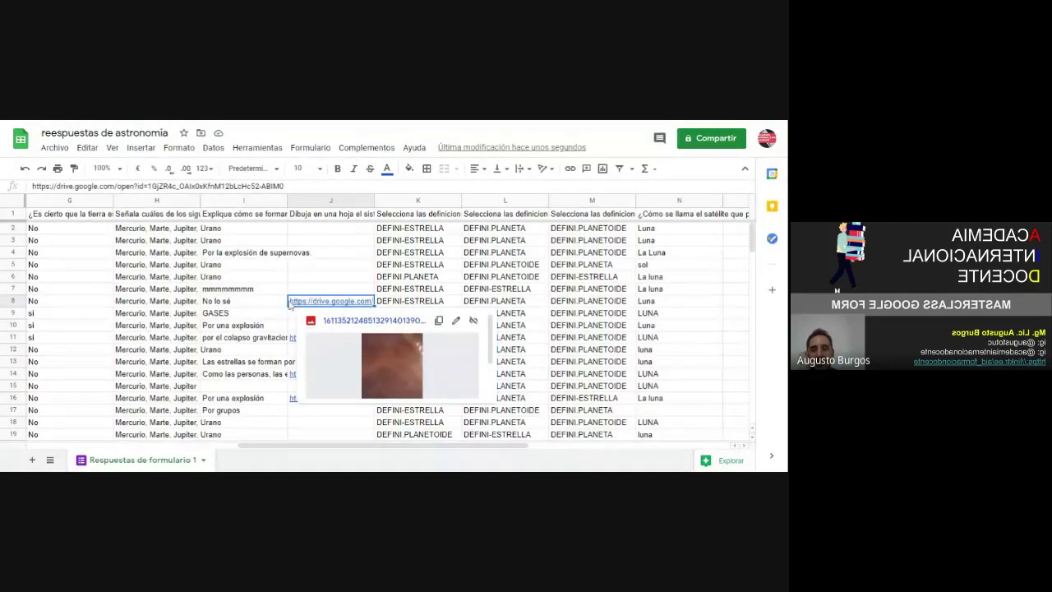
click(275, 304)
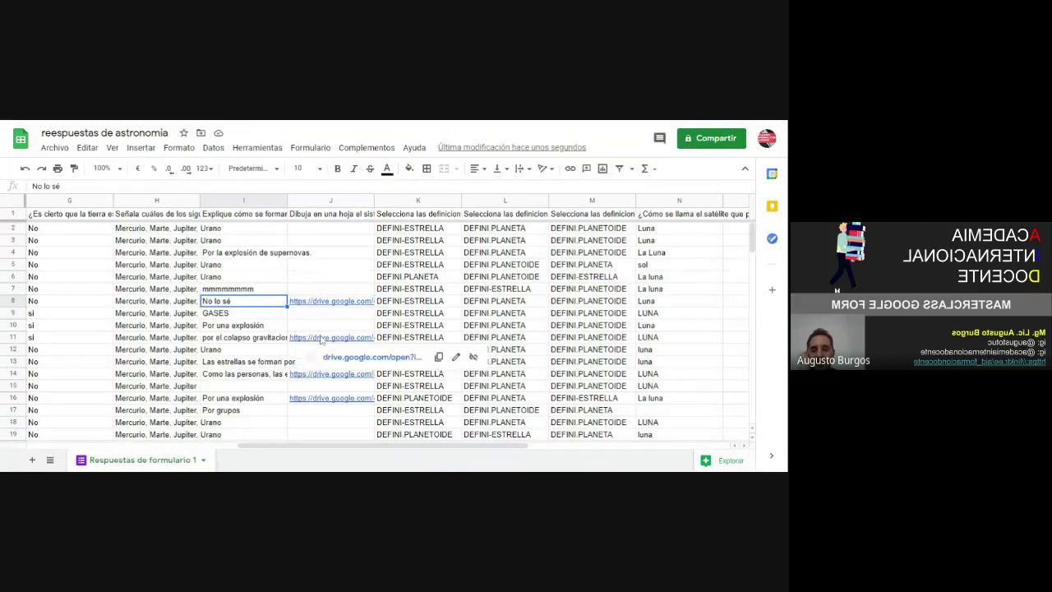
Preview the solar system image linked in cell J11
click(321, 339)
scroll(335, 339, down, 1)
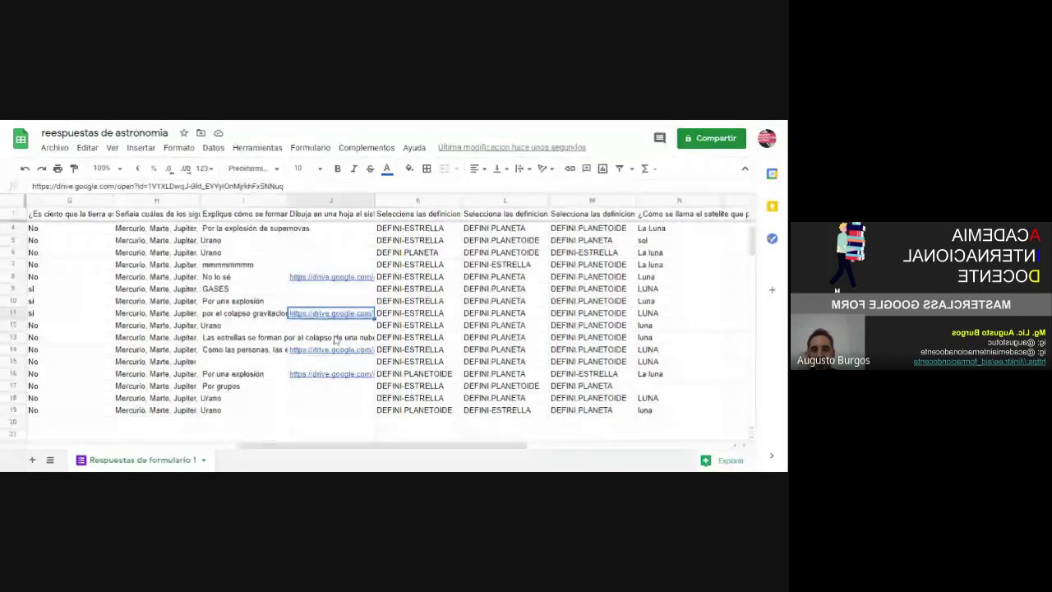
click(409, 312)
click(359, 317)
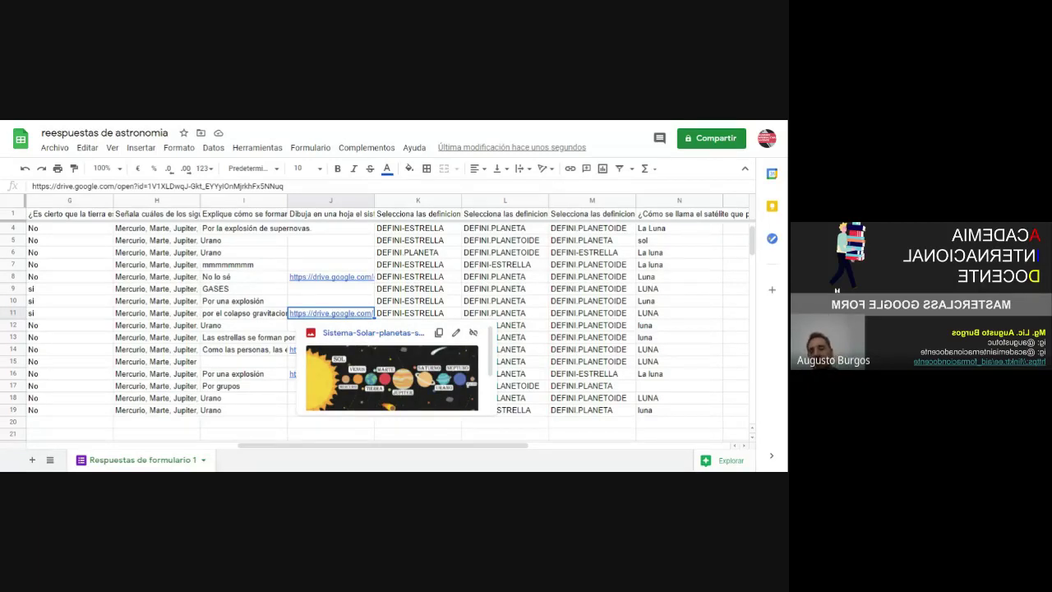
click(258, 339)
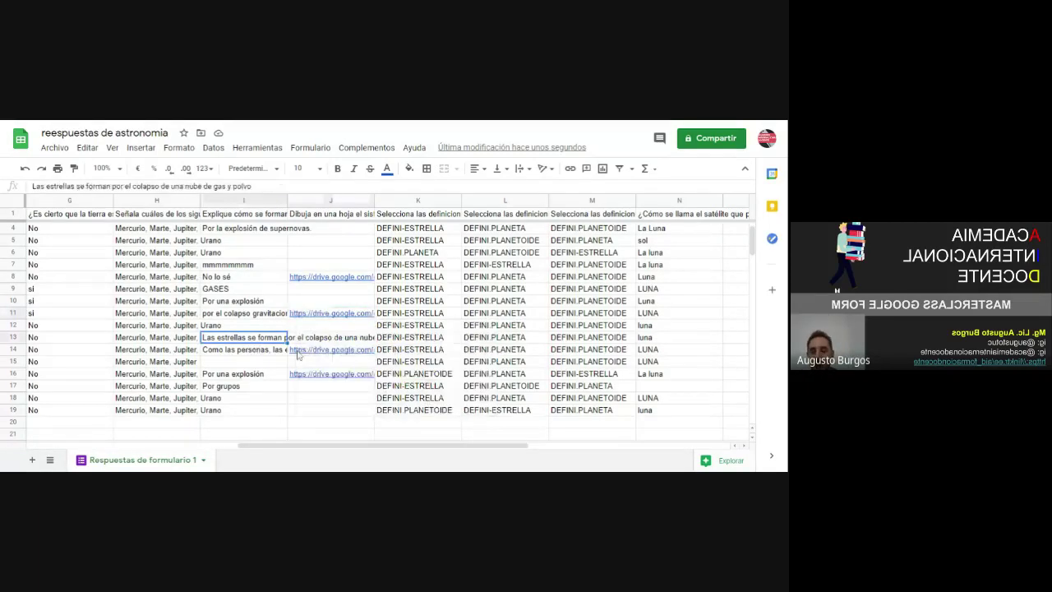
Preview the uploaded images linked in cells J14 and J16, and return to the sheet's first columns
mouse_move(298, 354)
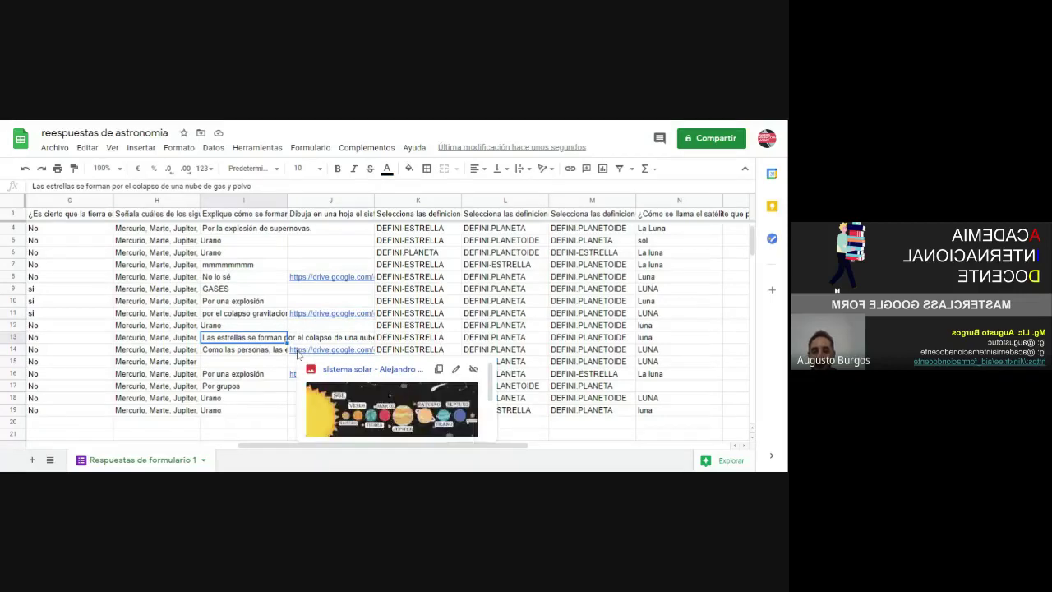
scroll(312, 343, down, 1)
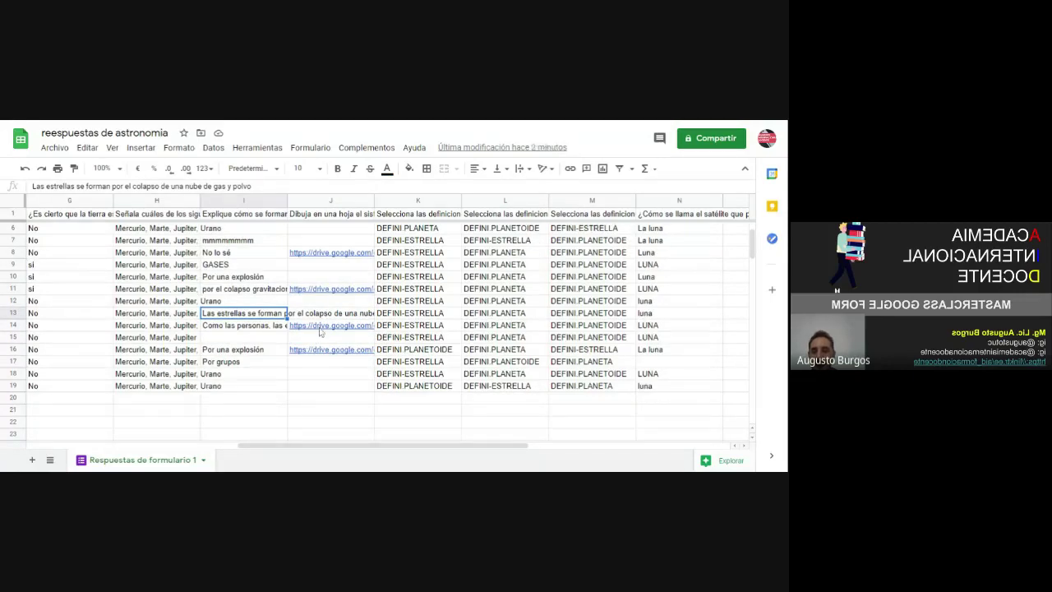
click(316, 354)
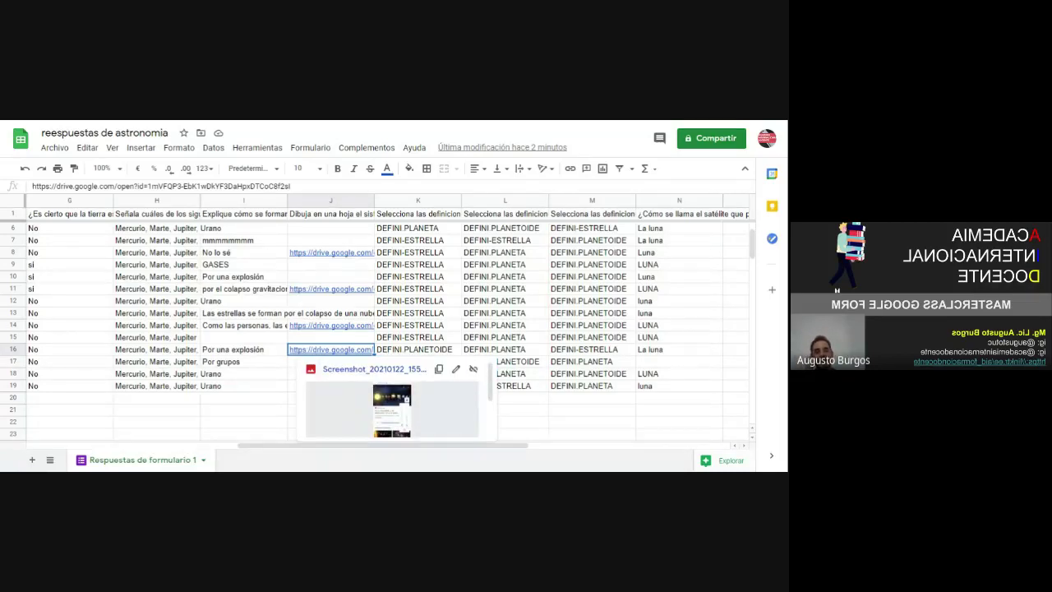
scroll(336, 270, up, 2)
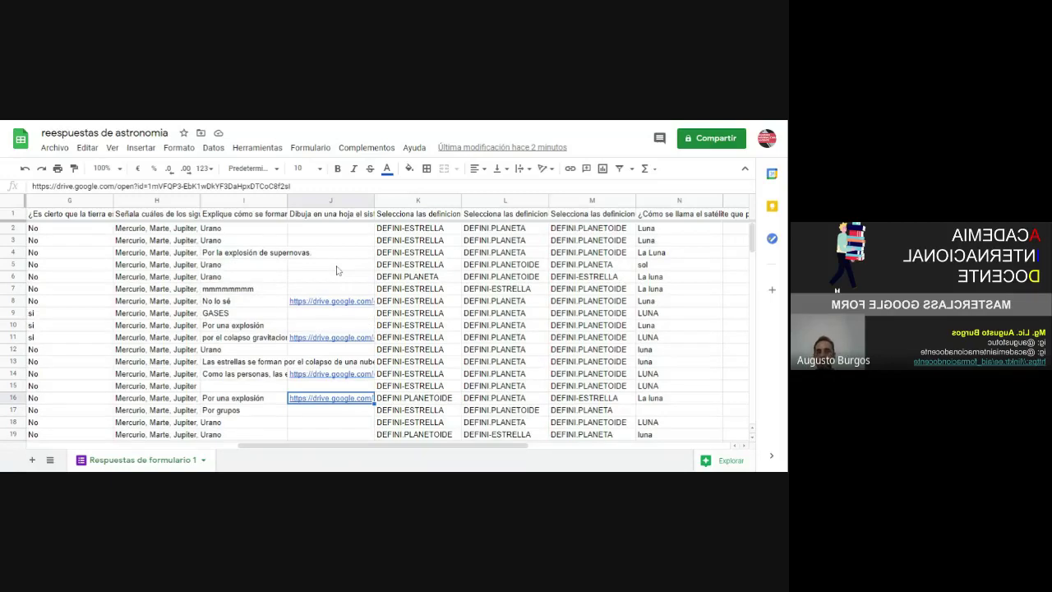
scroll(337, 271, down, 2)
scroll(337, 271, up, 1)
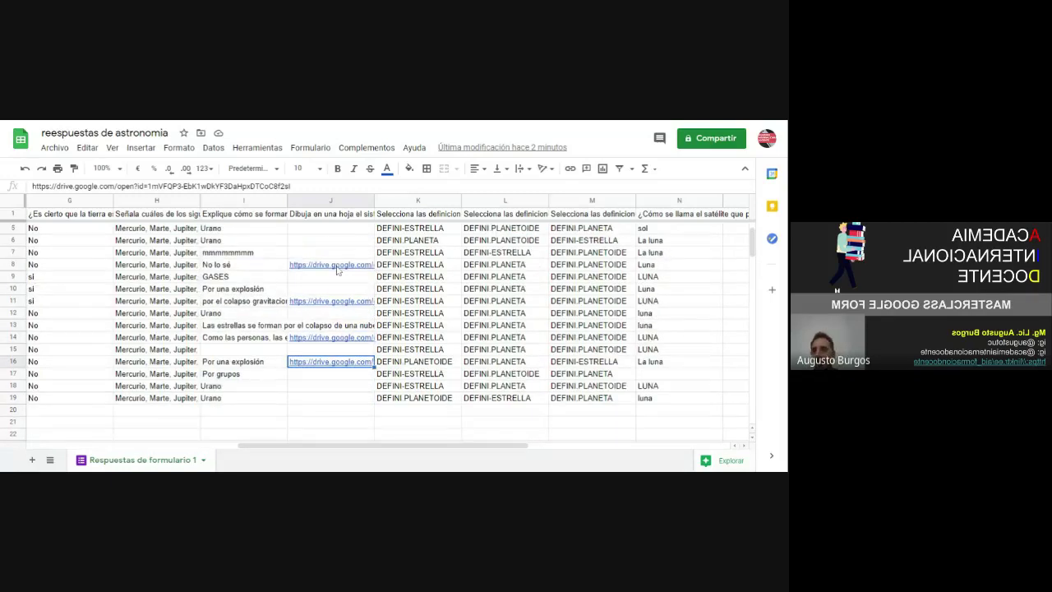
scroll(337, 271, up, 1)
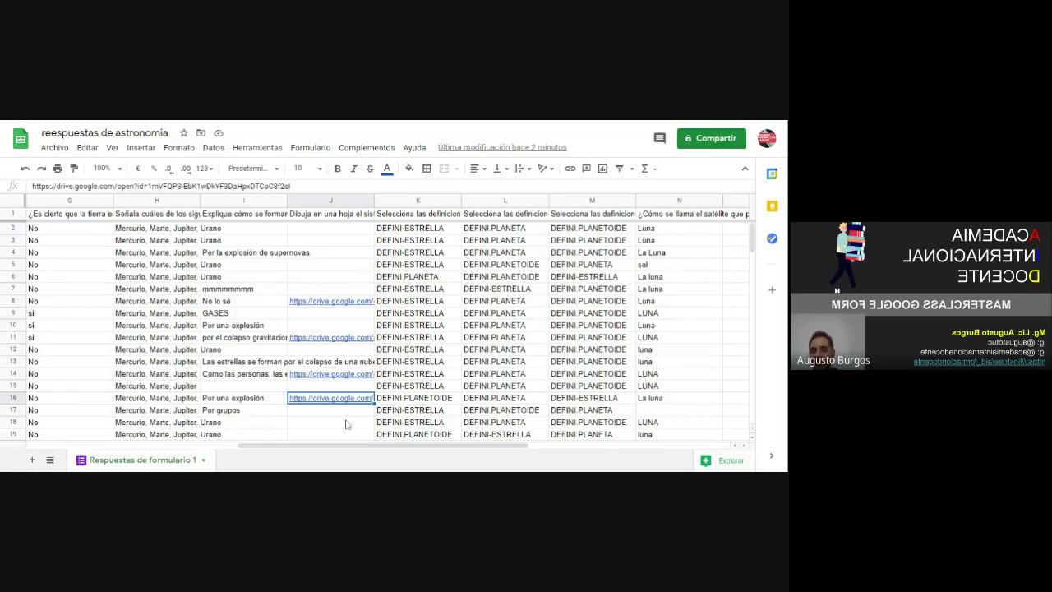
scroll(346, 425, left, 6)
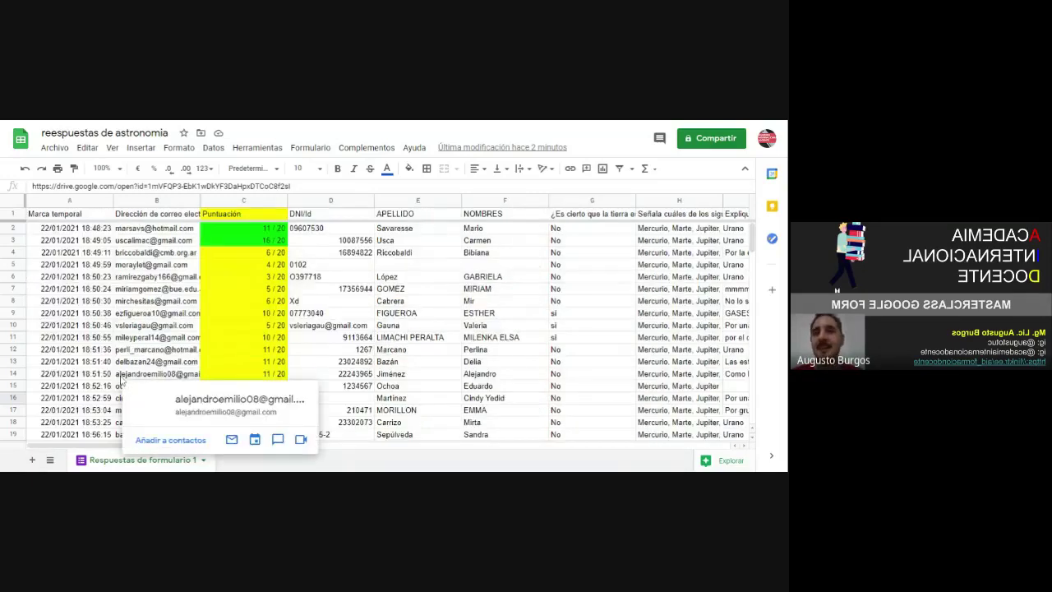
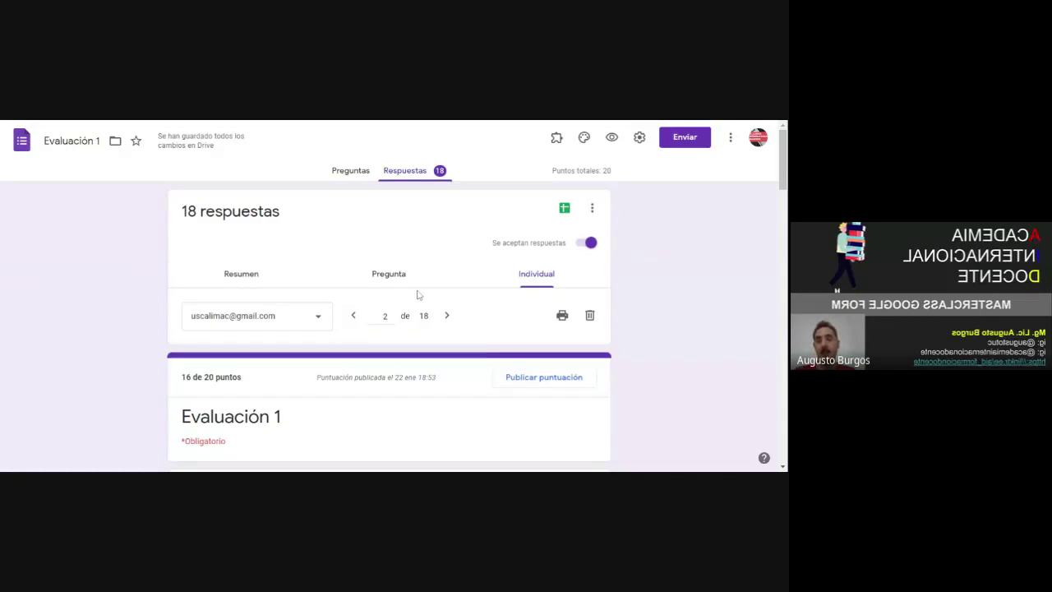
scroll(422, 285, down, 2)
scroll(420, 280, up, 1)
scroll(421, 280, up, 1)
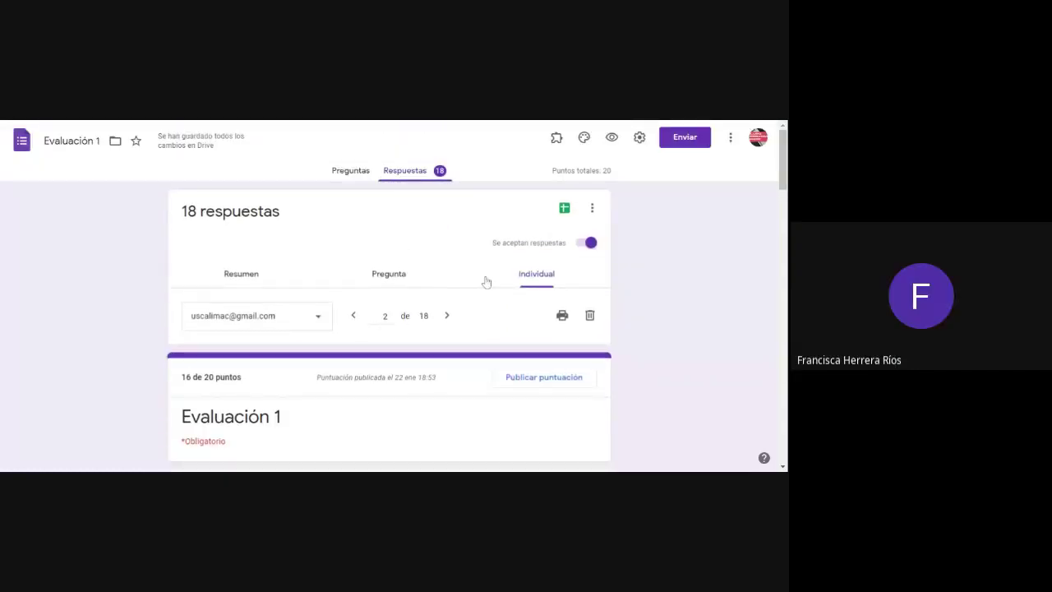
click(533, 280)
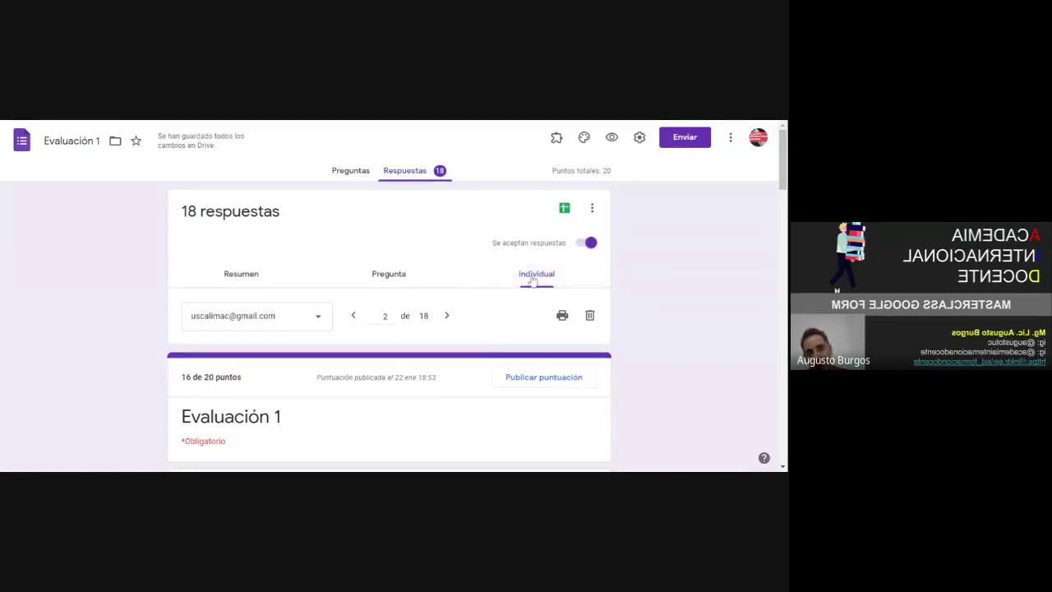
click(533, 280)
click(533, 280)
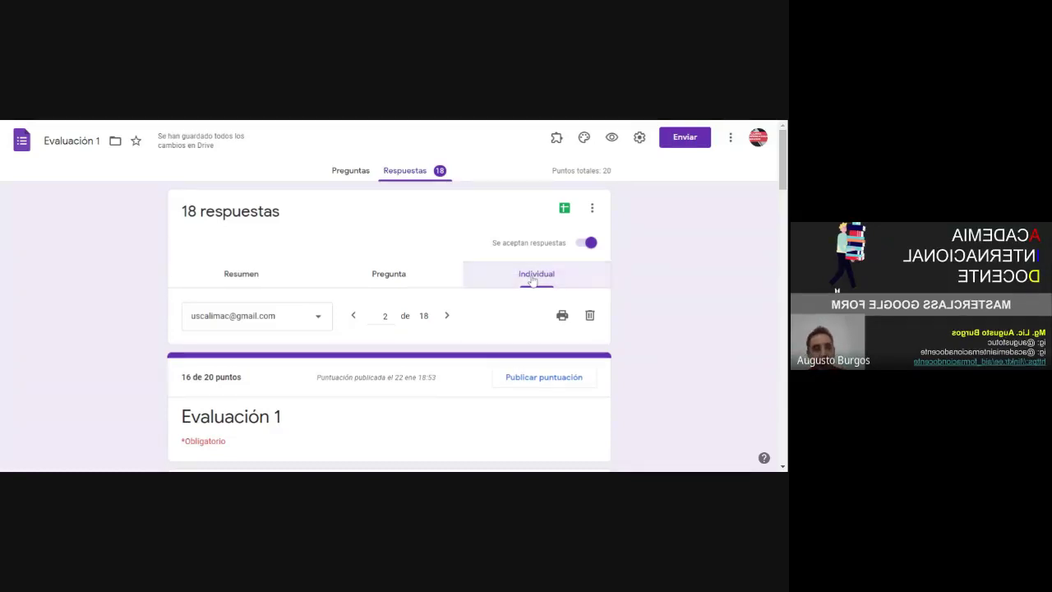
click(532, 281)
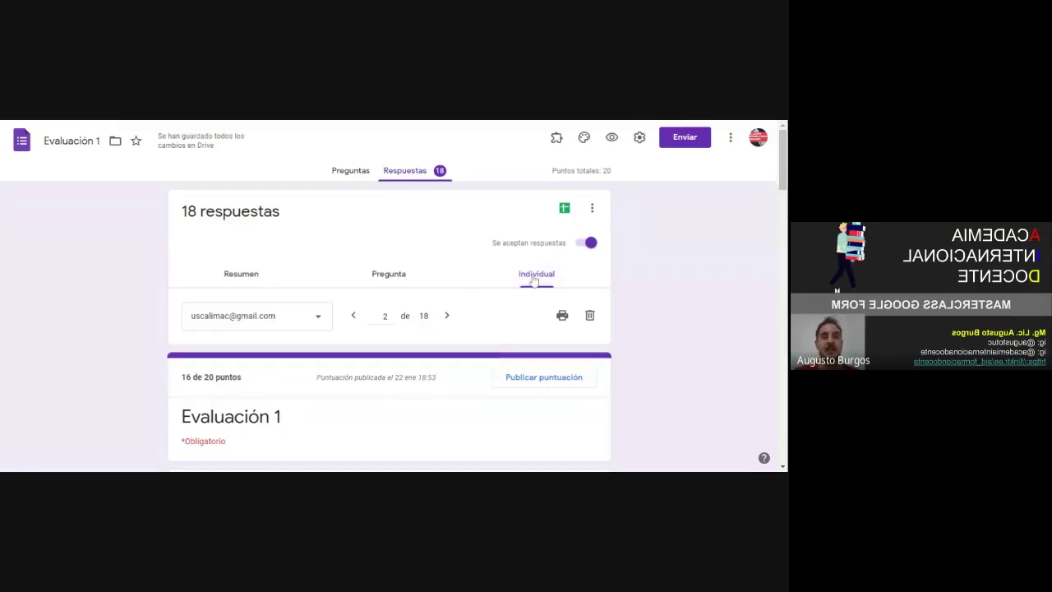
click(532, 281)
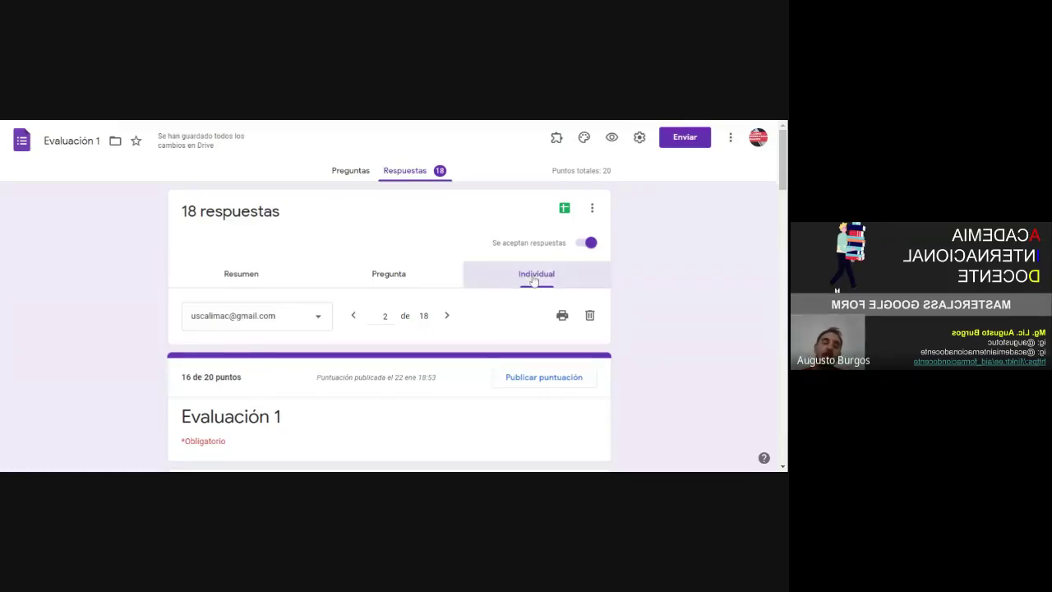
Review the second respondent's graded answers in Evaluación 1 down to Pregunta 3 and open that question's score for editing
scroll(533, 280, down, 5)
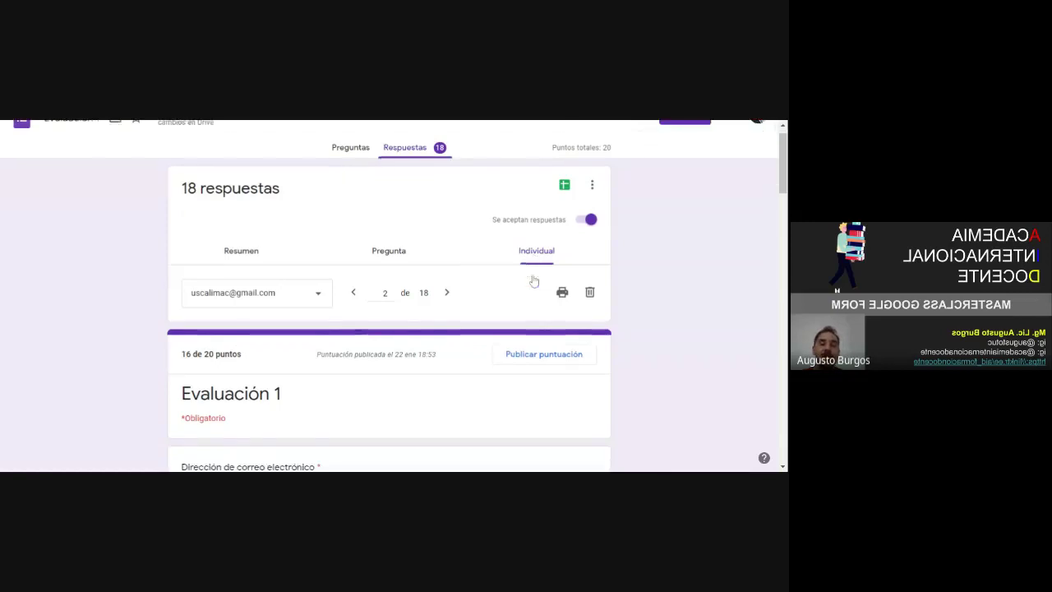
scroll(532, 280, down, 4)
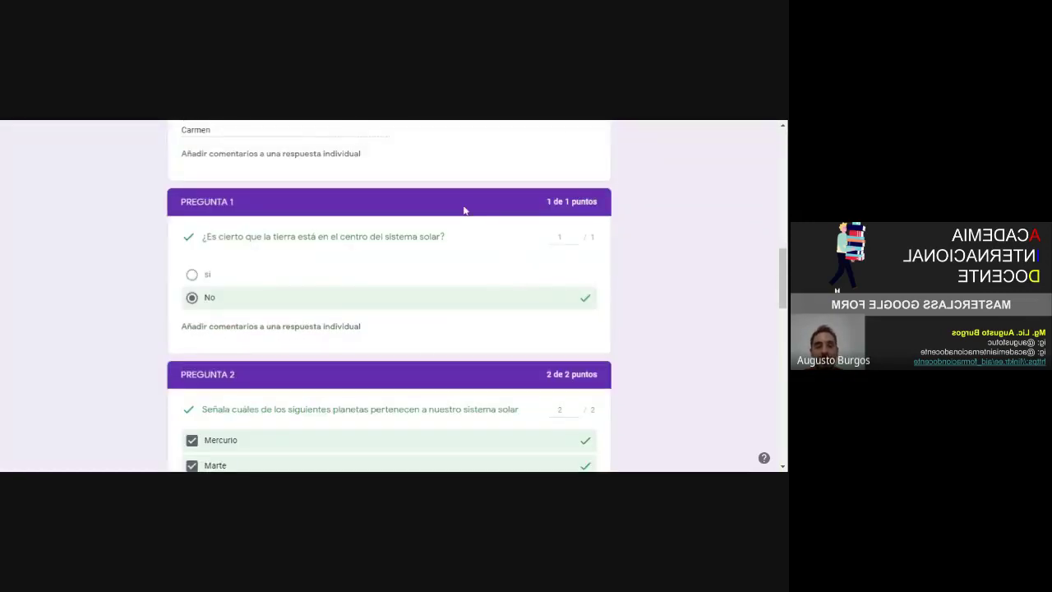
scroll(482, 287, down, 1)
scroll(473, 216, down, 1)
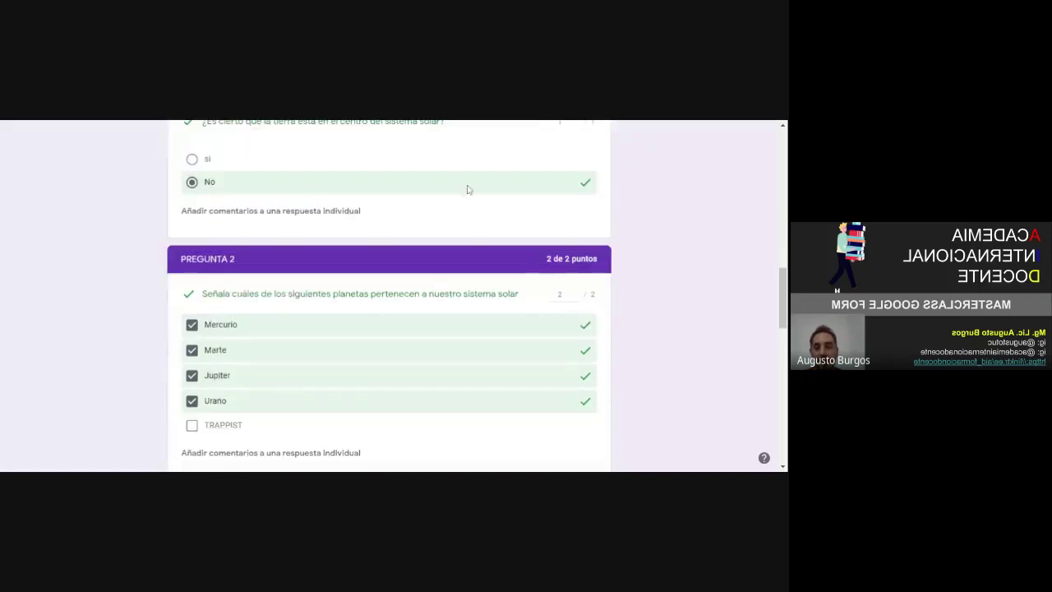
scroll(472, 215, up, 1)
scroll(472, 221, down, 3)
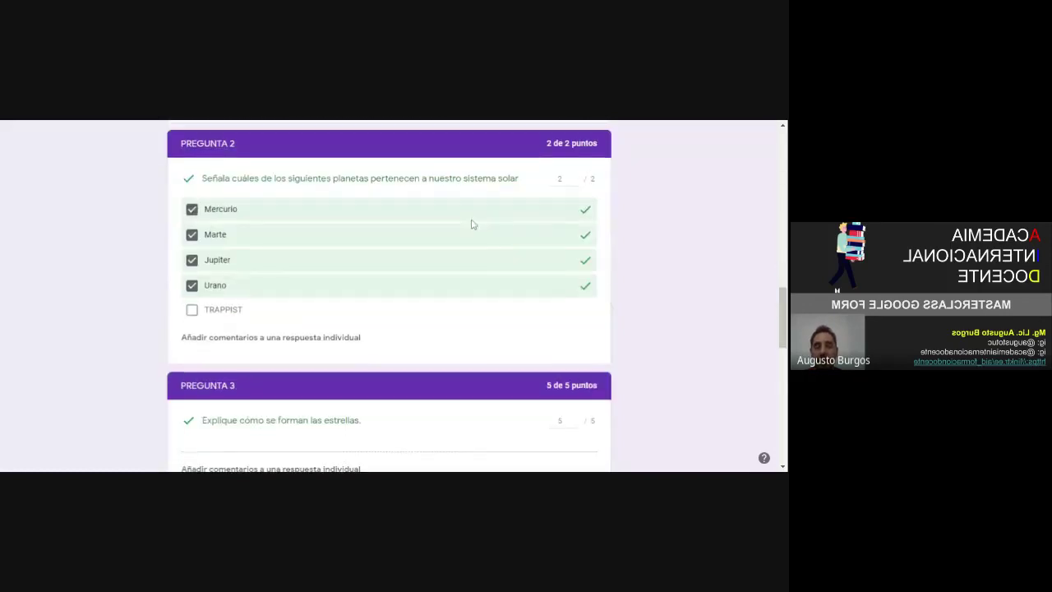
scroll(472, 247, down, 3)
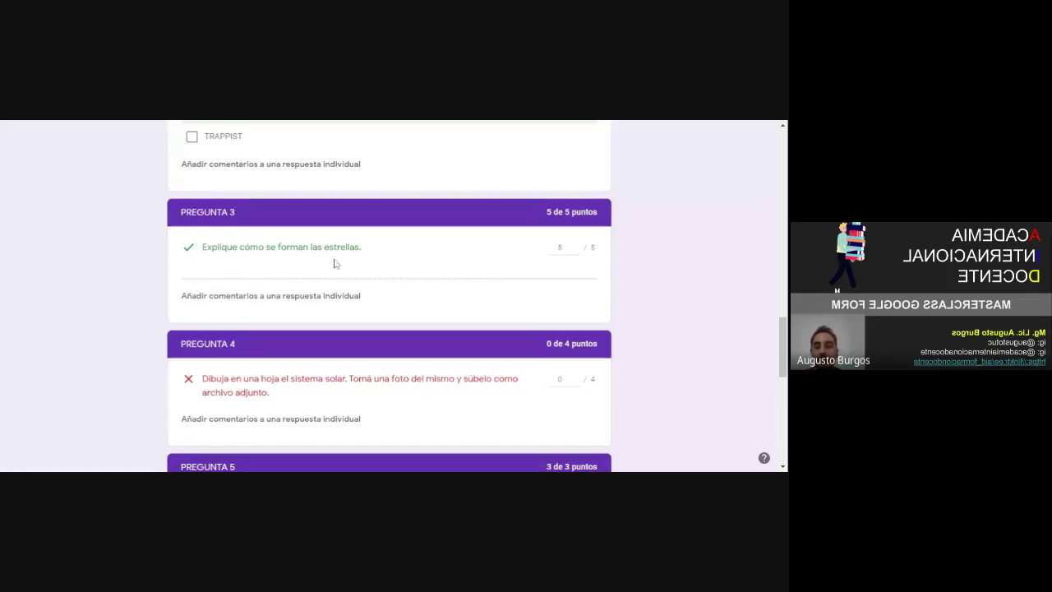
click(550, 257)
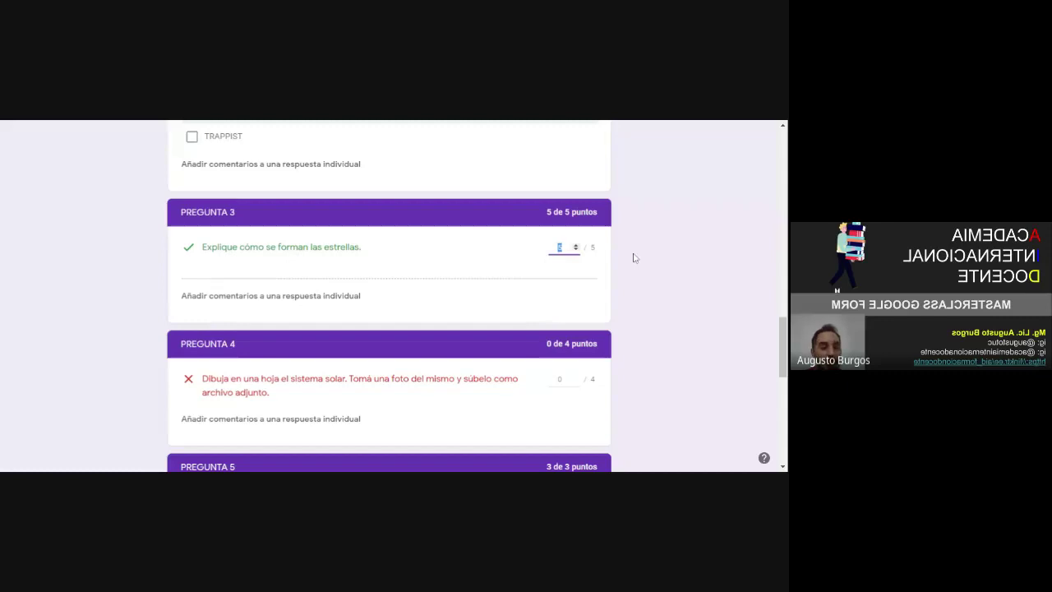
Switch Evaluación 1's responses to the overall summary and review the score distribution and the respondents' list of scores
scroll(633, 258, up, 5)
scroll(633, 258, up, 10)
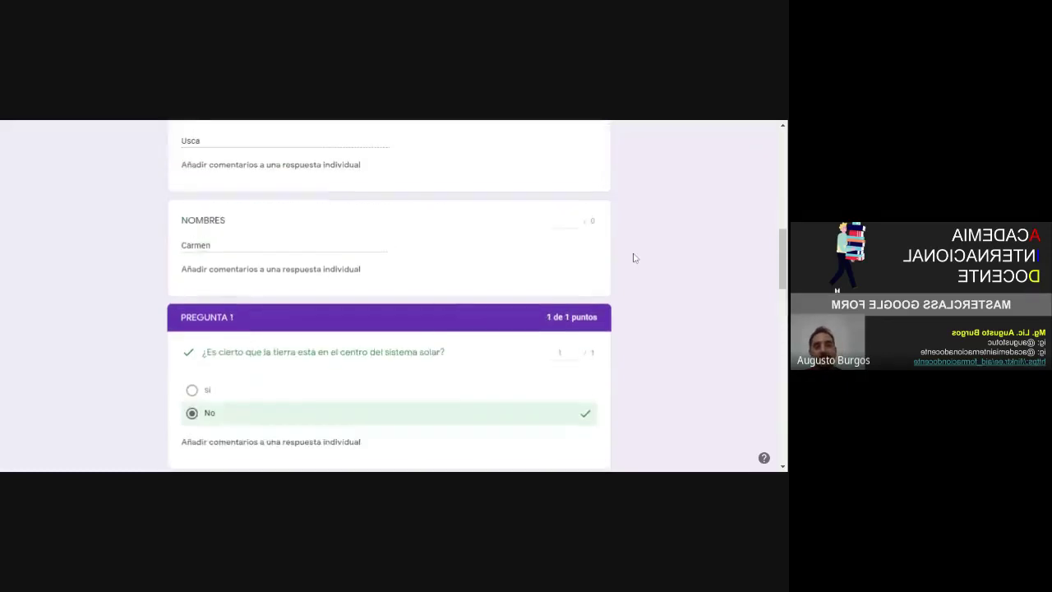
scroll(633, 258, up, 2)
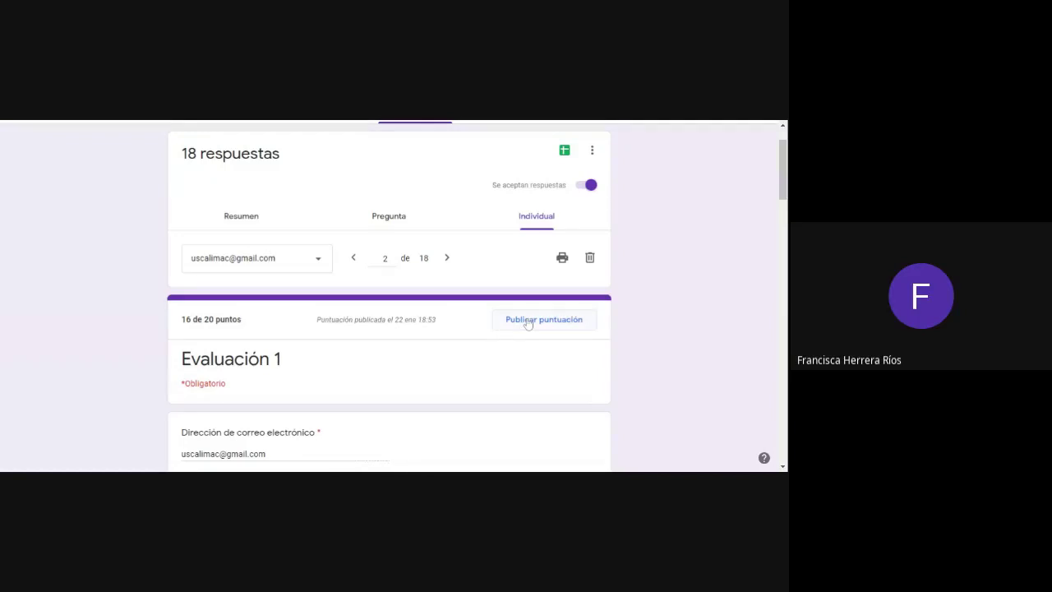
click(254, 228)
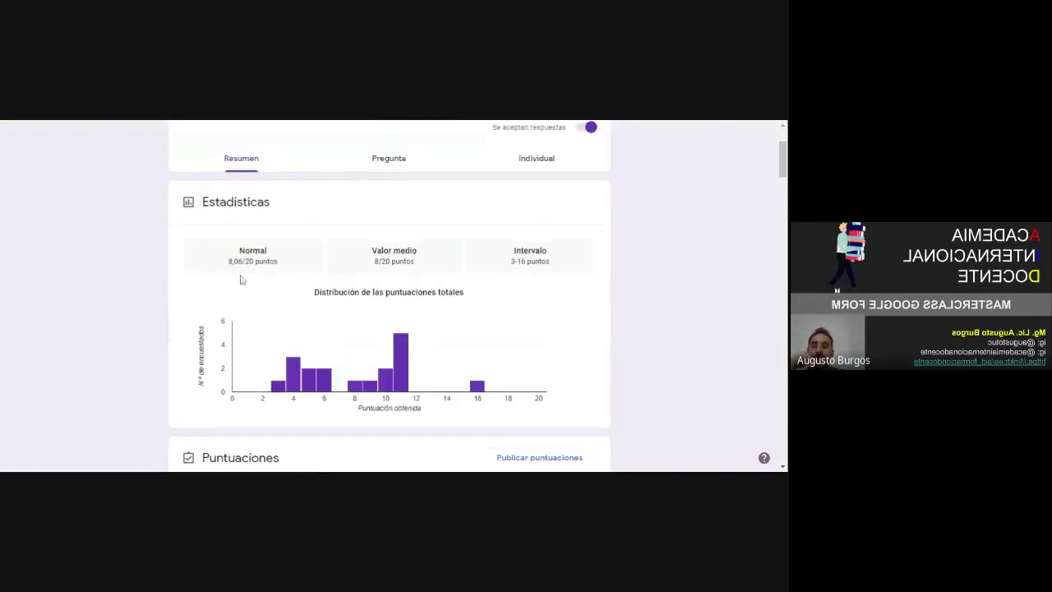
scroll(194, 258, down, 2)
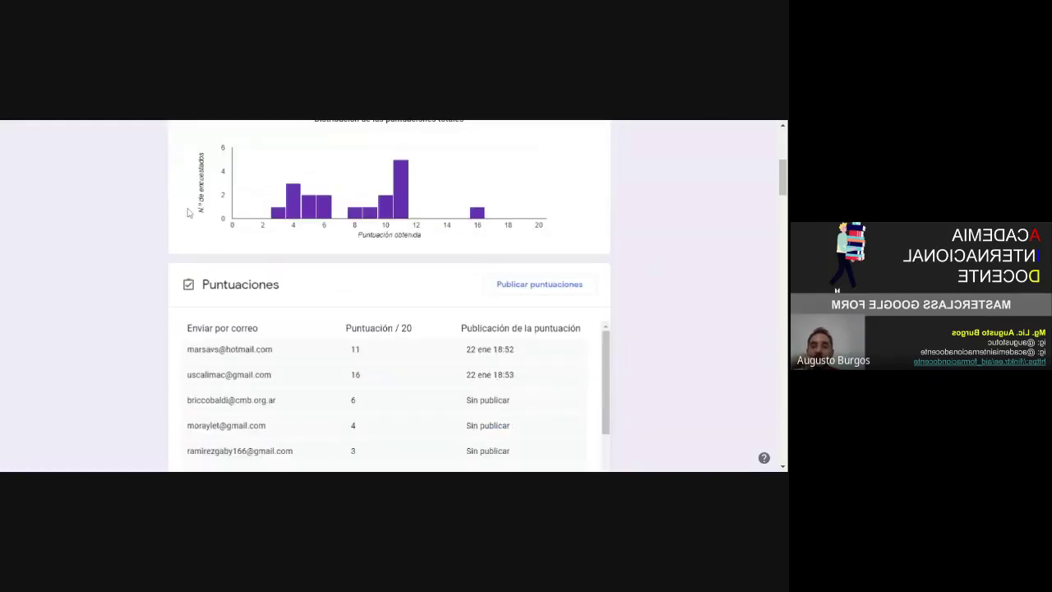
scroll(188, 212, down, 2)
scroll(351, 255, down, 3)
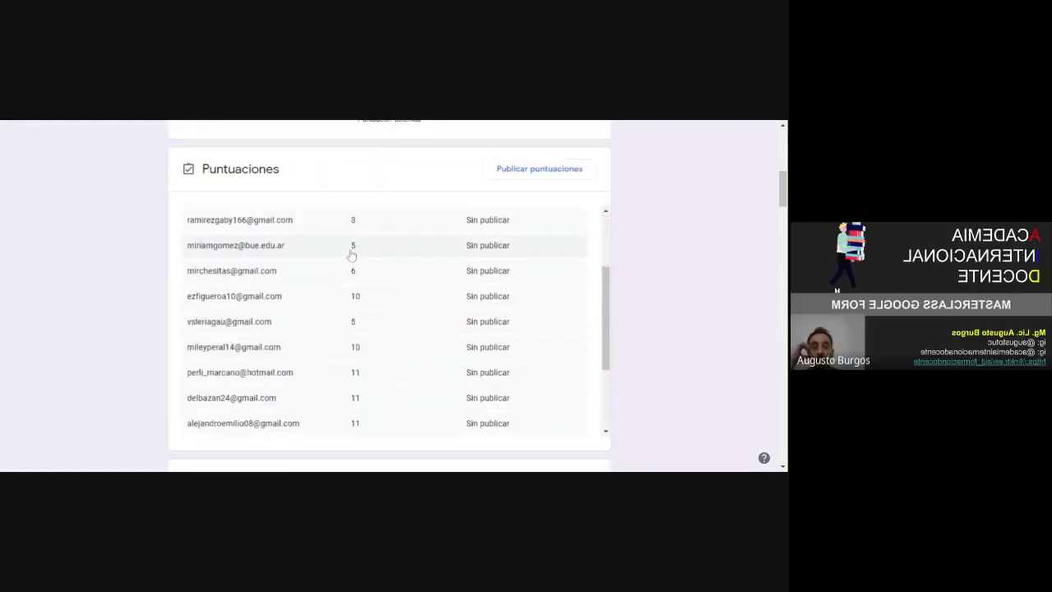
scroll(351, 255, down, 3)
scroll(662, 255, down, 5)
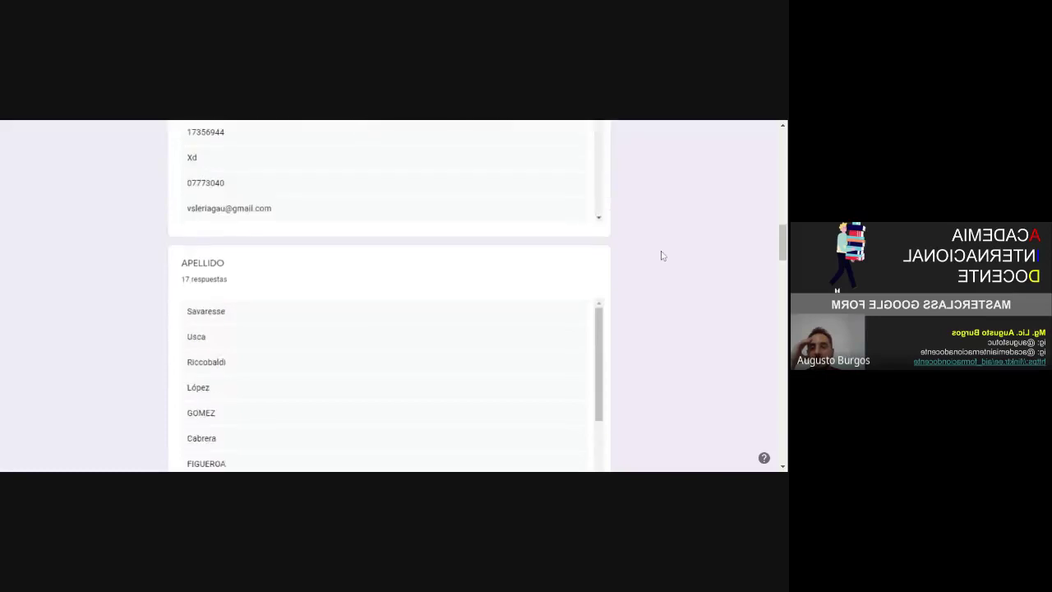
Examine the summarised answers to Pregunta 1 through Pregunta 6, including the charts, written explanations and uploaded solar system files
scroll(662, 255, down, 9)
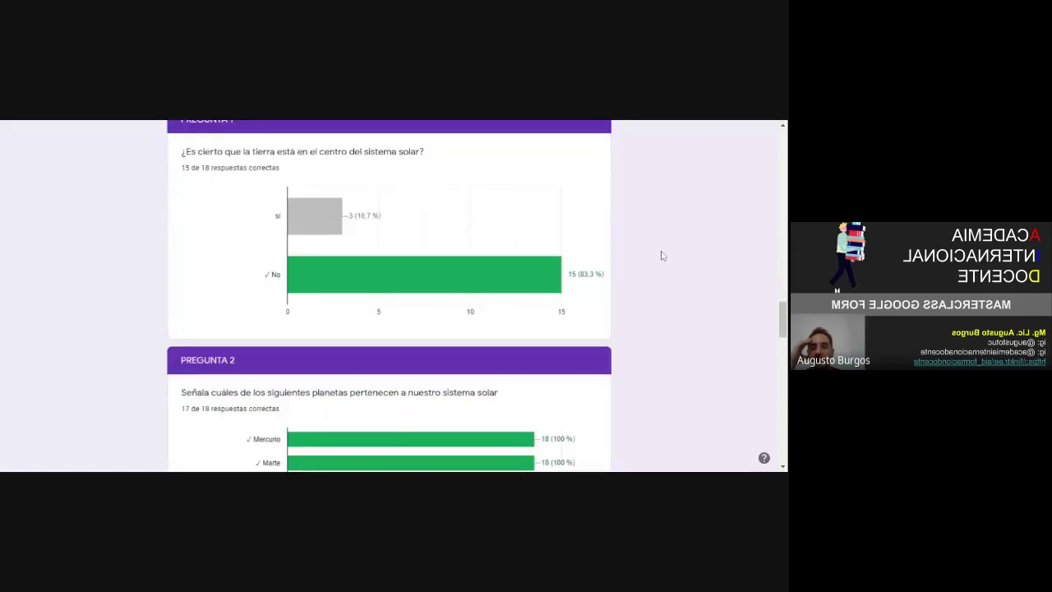
scroll(662, 255, up, 1)
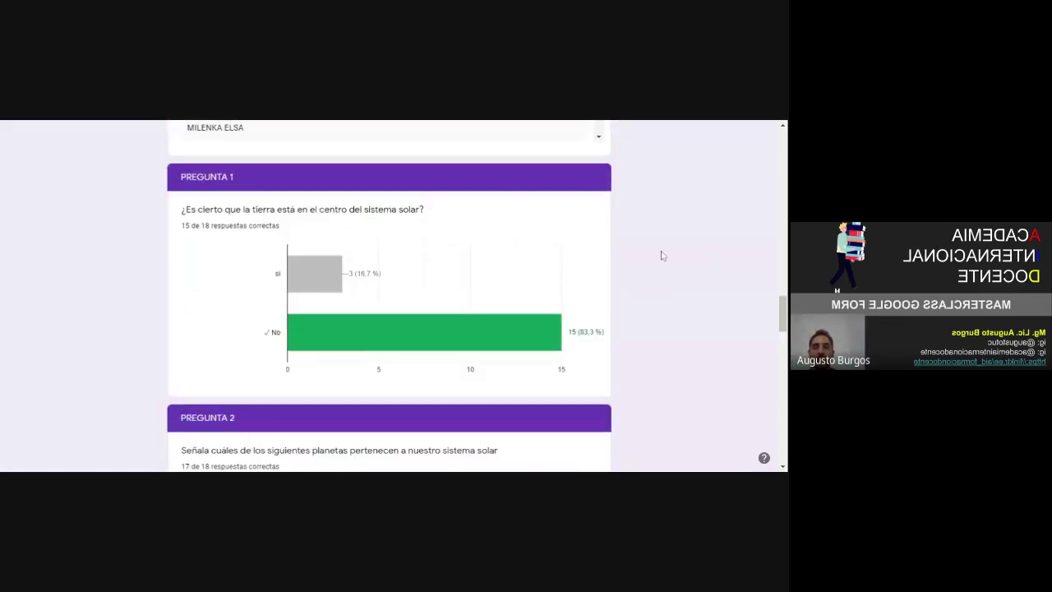
scroll(662, 256, down, 2)
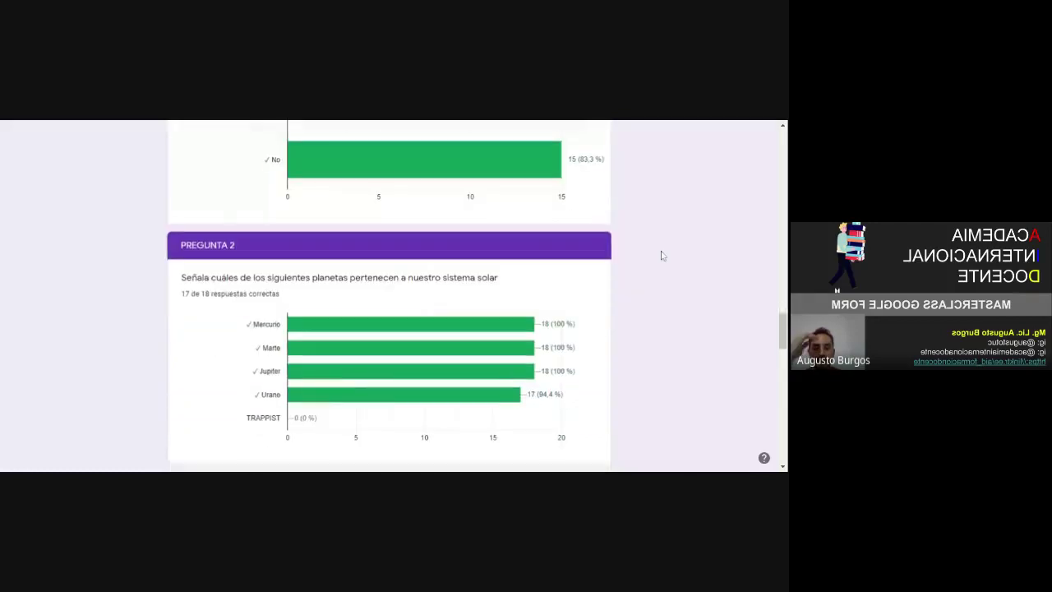
scroll(663, 256, down, 3)
scroll(661, 255, down, 4)
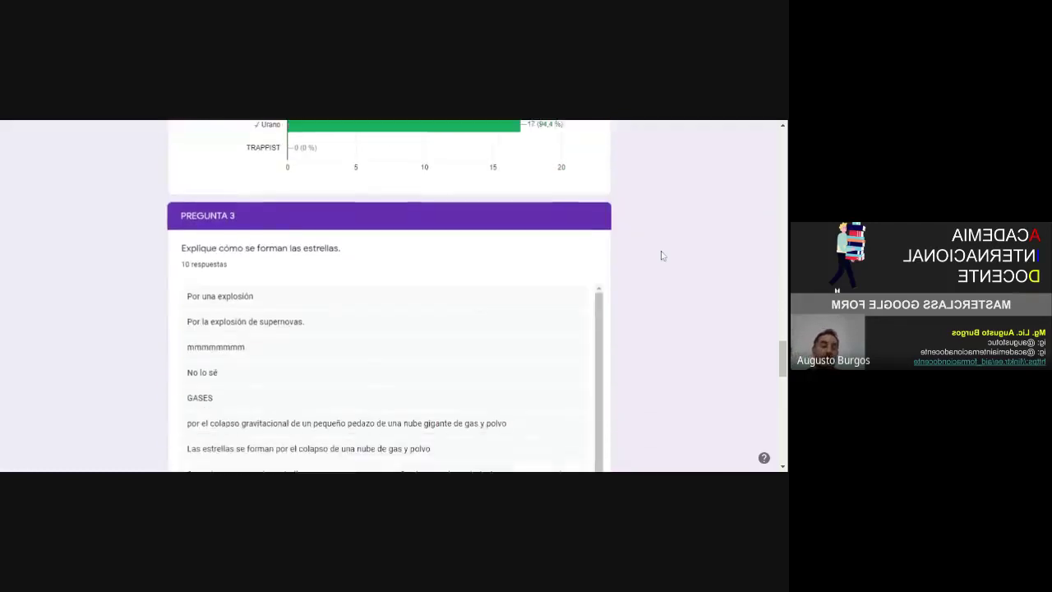
scroll(660, 256, down, 2)
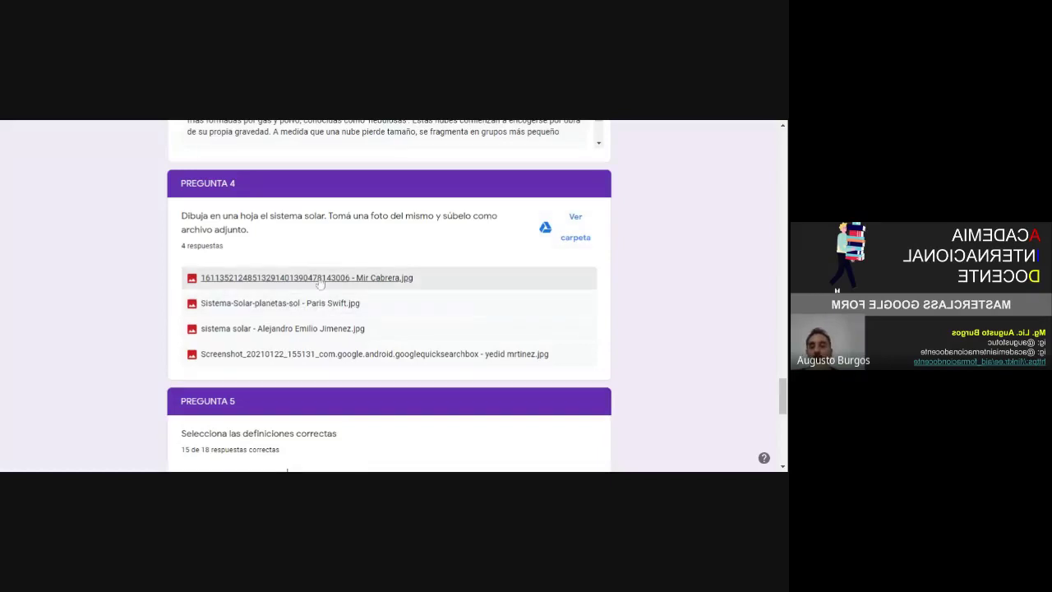
scroll(327, 354, down, 2)
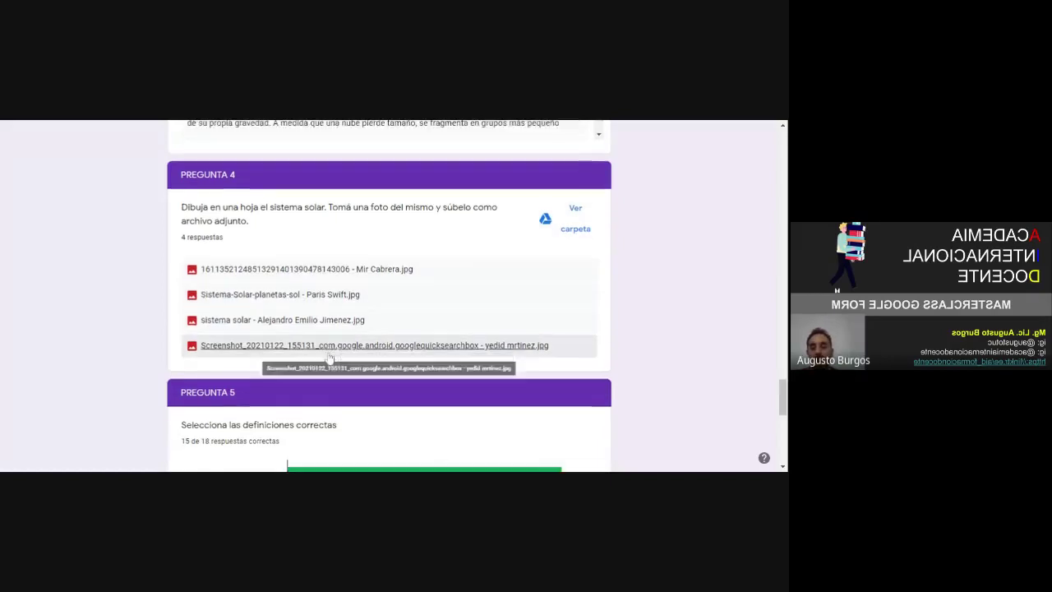
scroll(331, 354, down, 3)
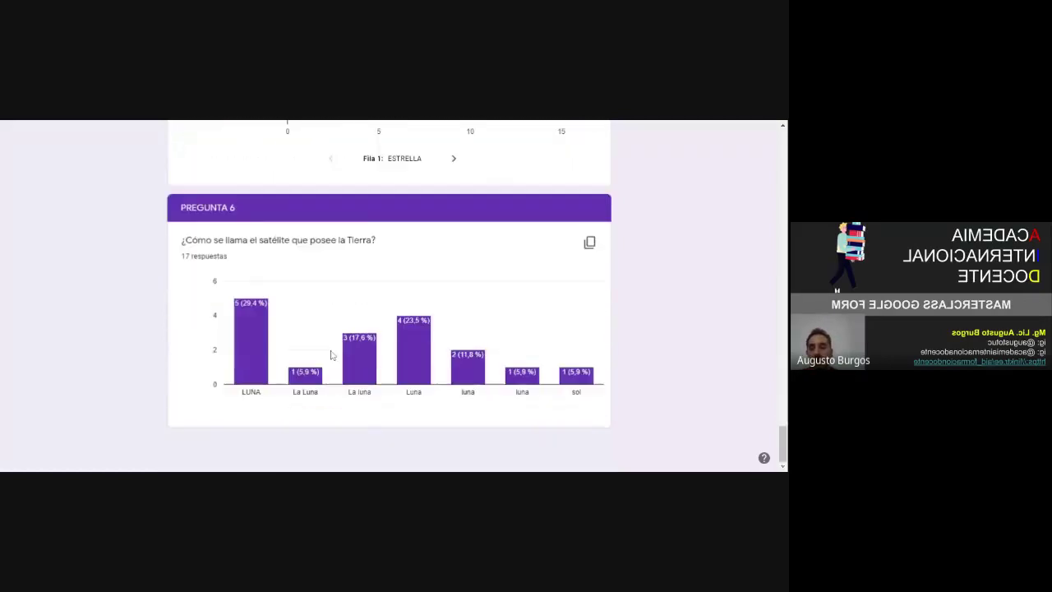
Return to the start of the summary, view the form's questions briefly and go back to the responses
scroll(331, 354, up, 20)
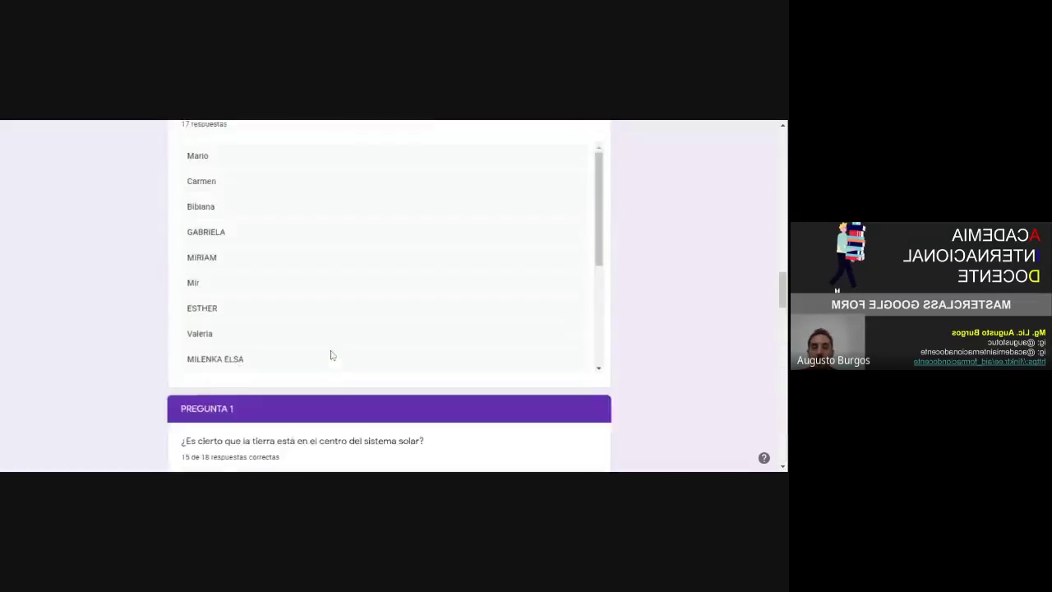
scroll(331, 354, up, 10)
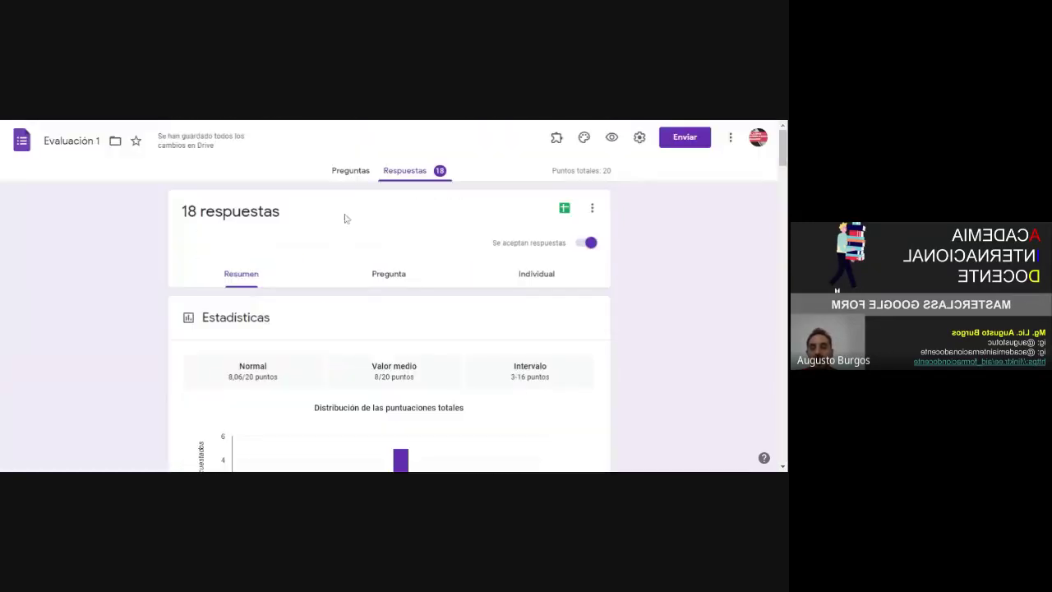
click(351, 173)
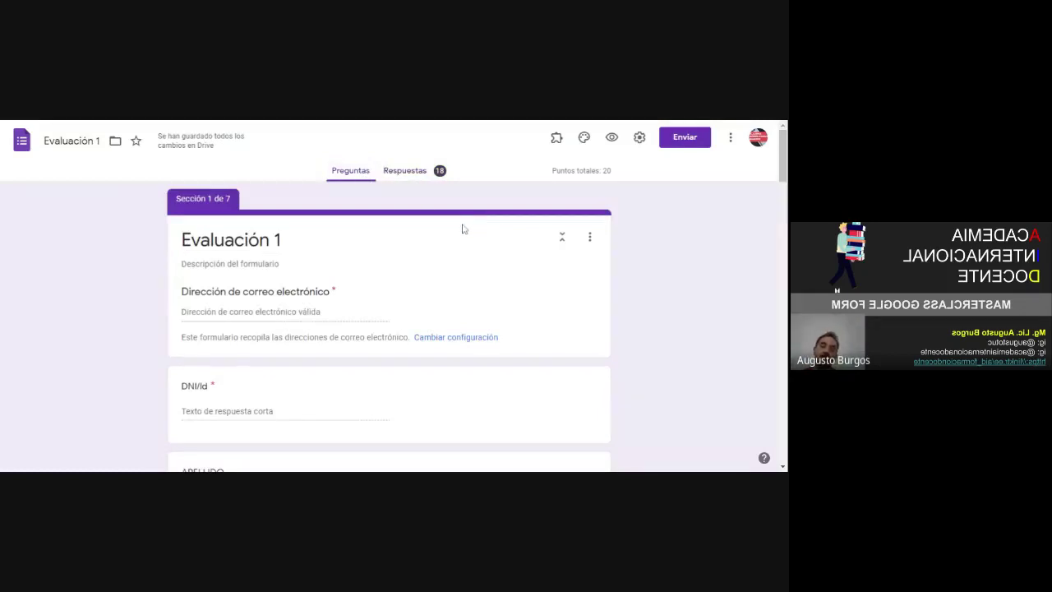
click(426, 173)
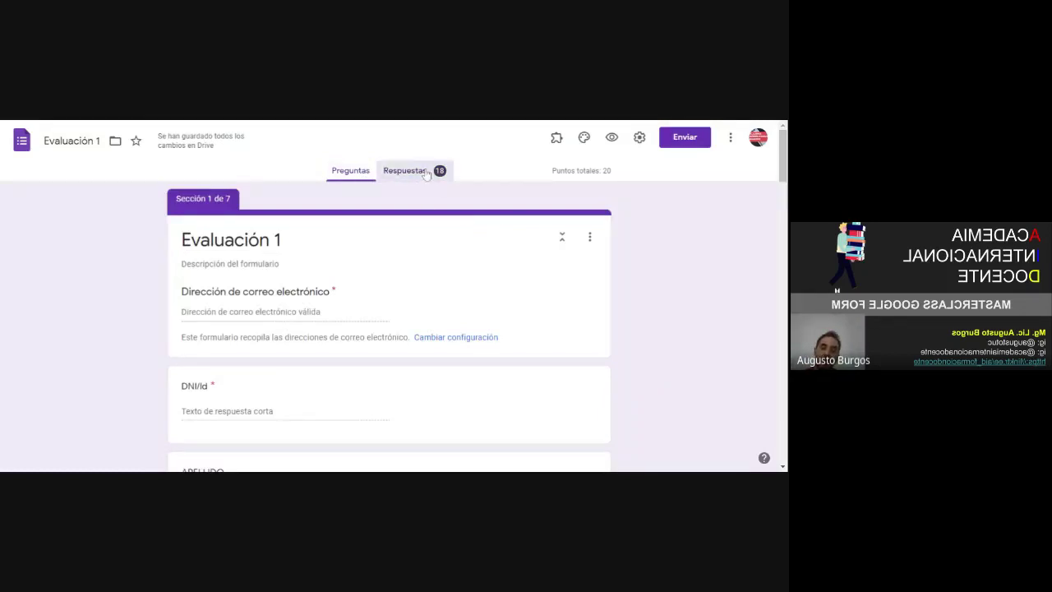
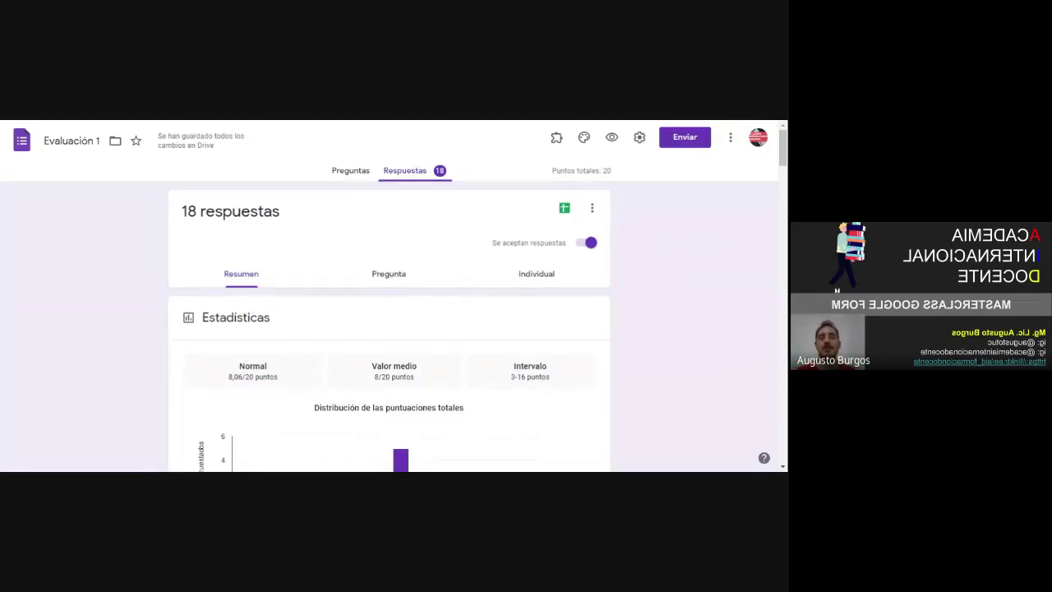
Stop Evaluación 1 from accepting responses and check which add-ons are installed
click(592, 246)
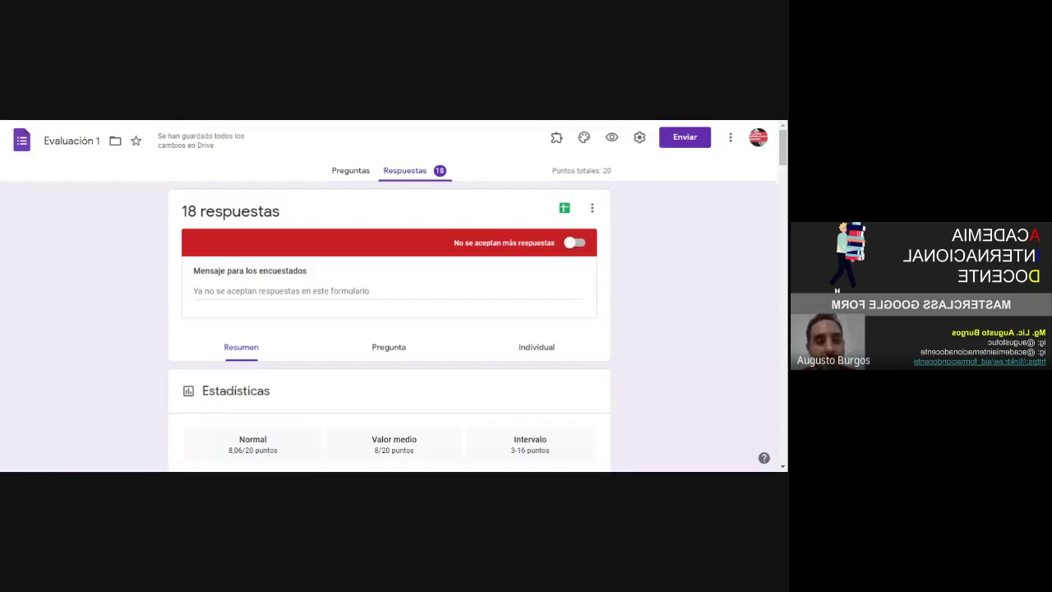
click(564, 141)
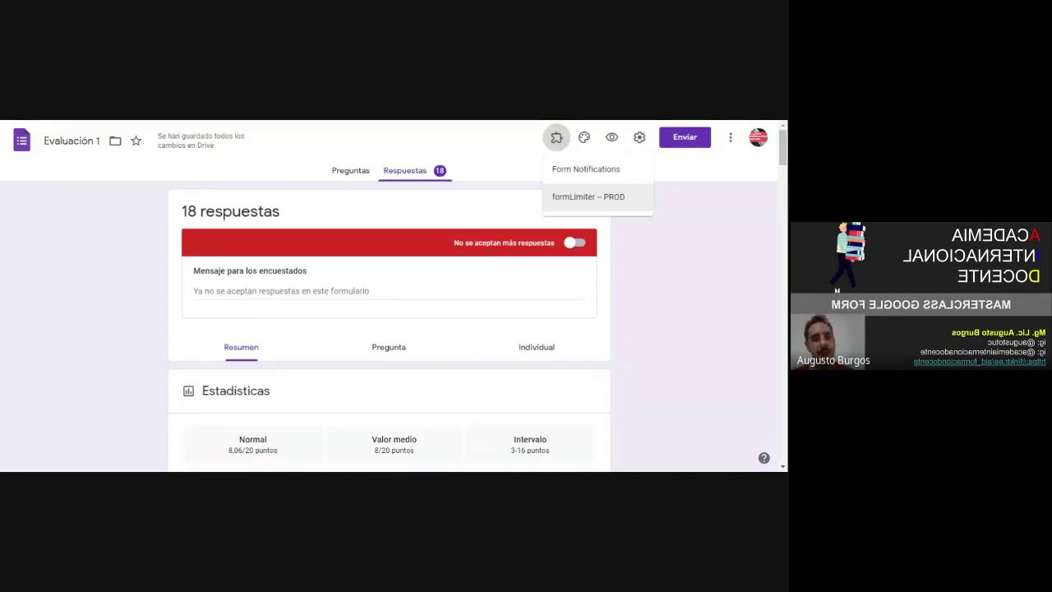
click(627, 252)
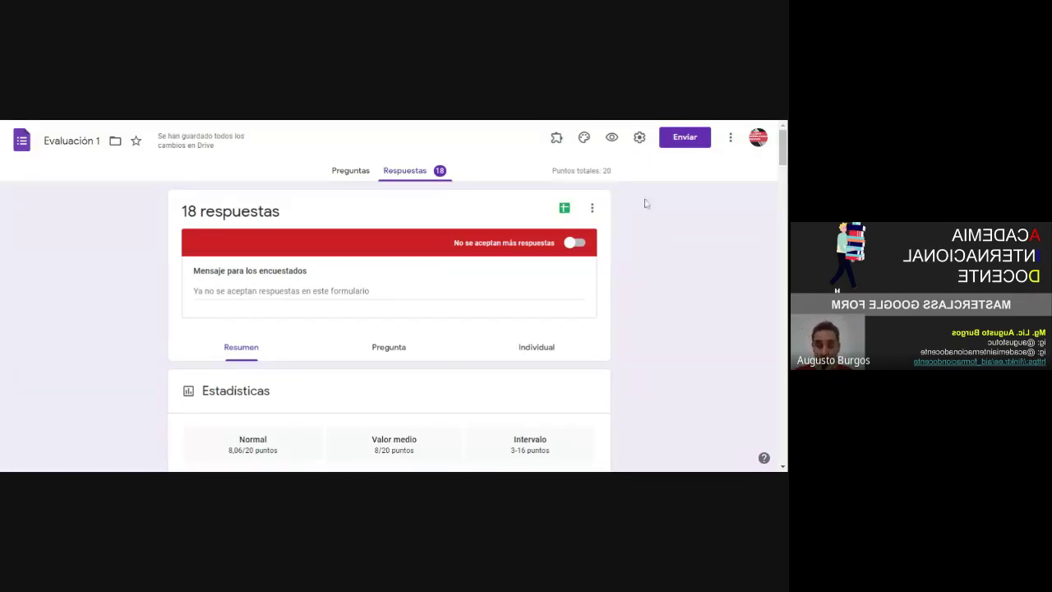
Browse the Google Workspace Marketplace add-ons for Forms, view the Form Ranger page and close the marketplace
click(727, 141)
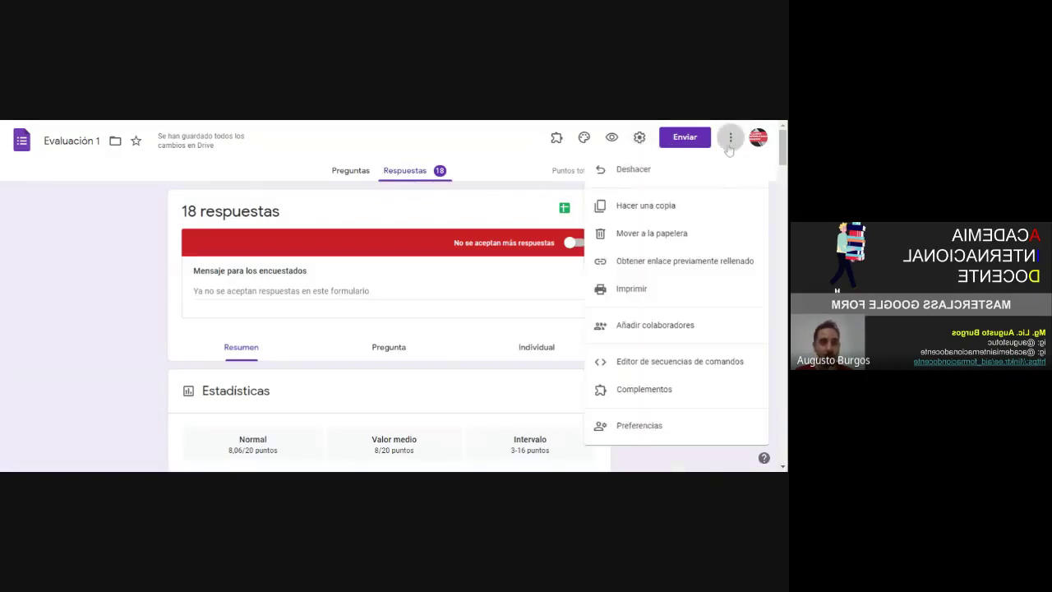
click(663, 400)
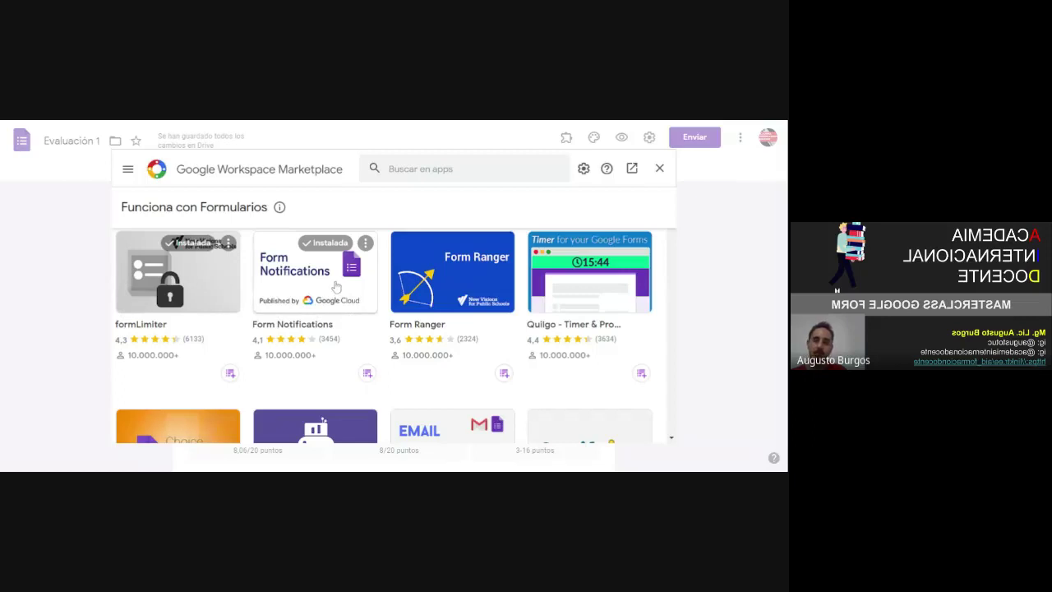
click(439, 283)
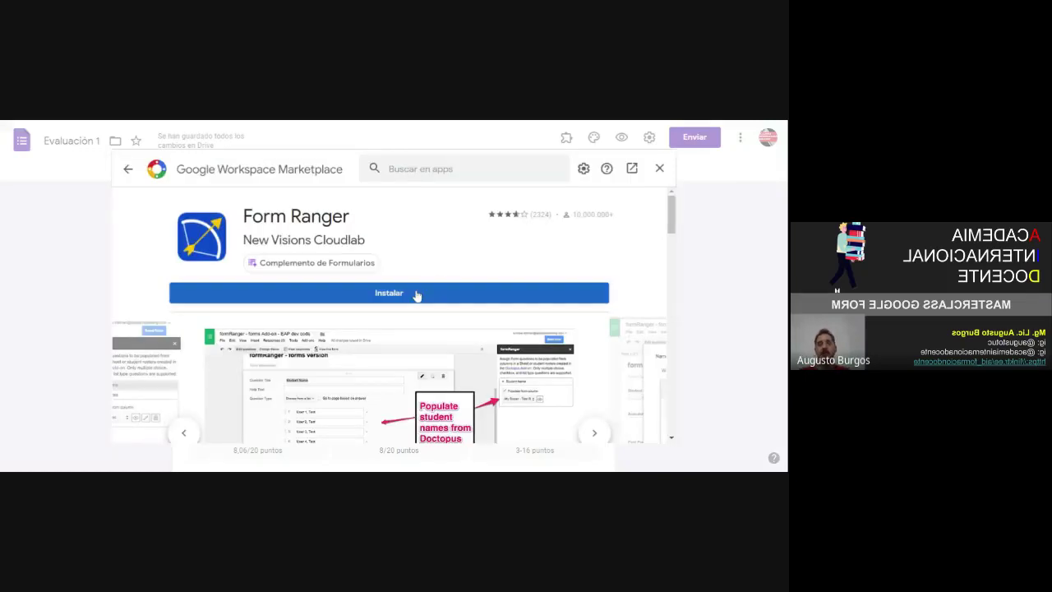
click(659, 170)
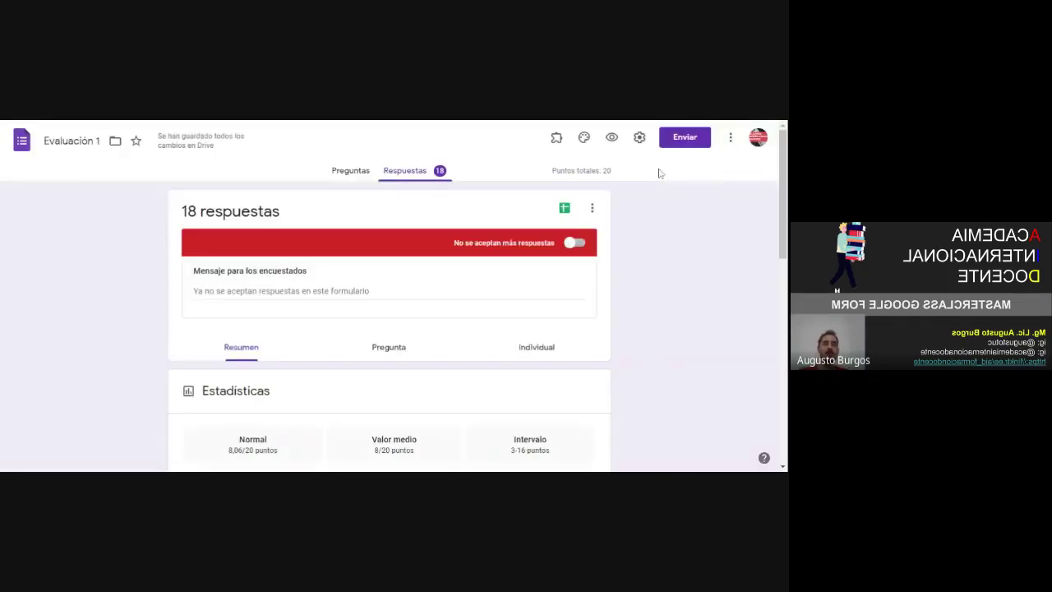
Check the installed add-ons, view the options of Form Notifications and close its dialog
click(557, 138)
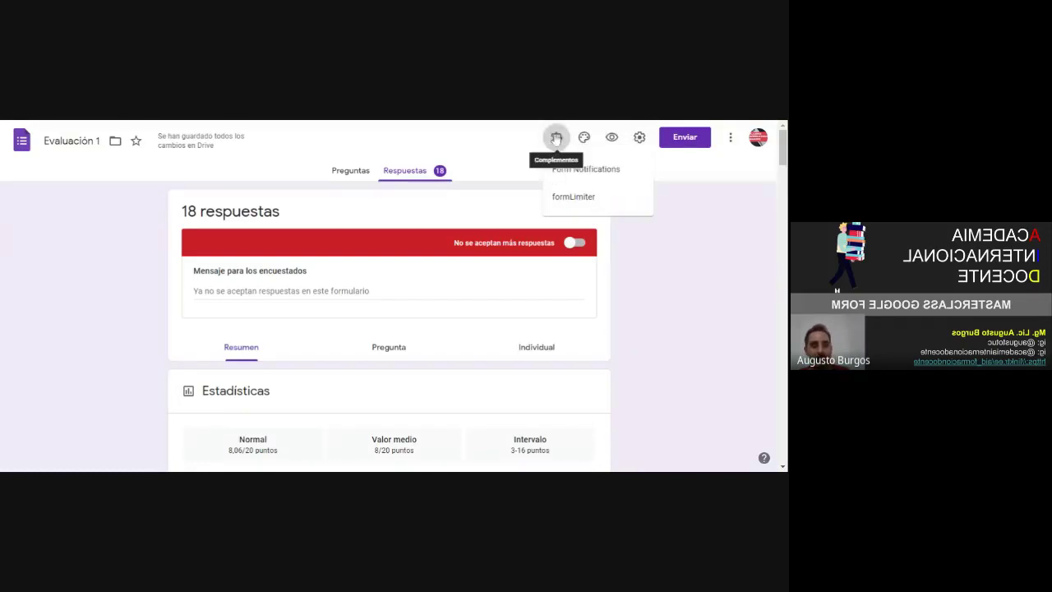
click(493, 144)
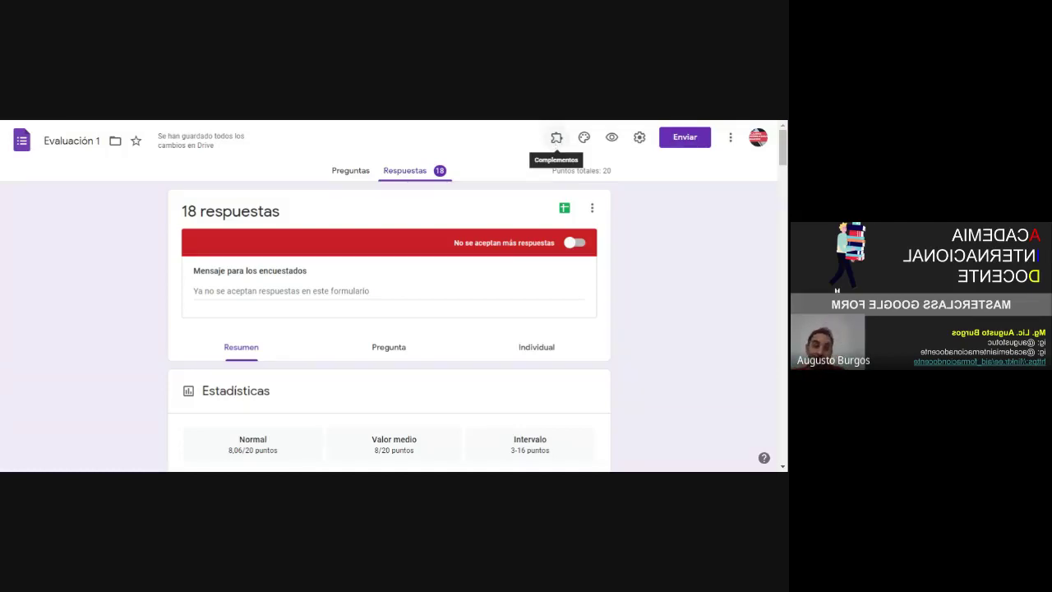
click(557, 138)
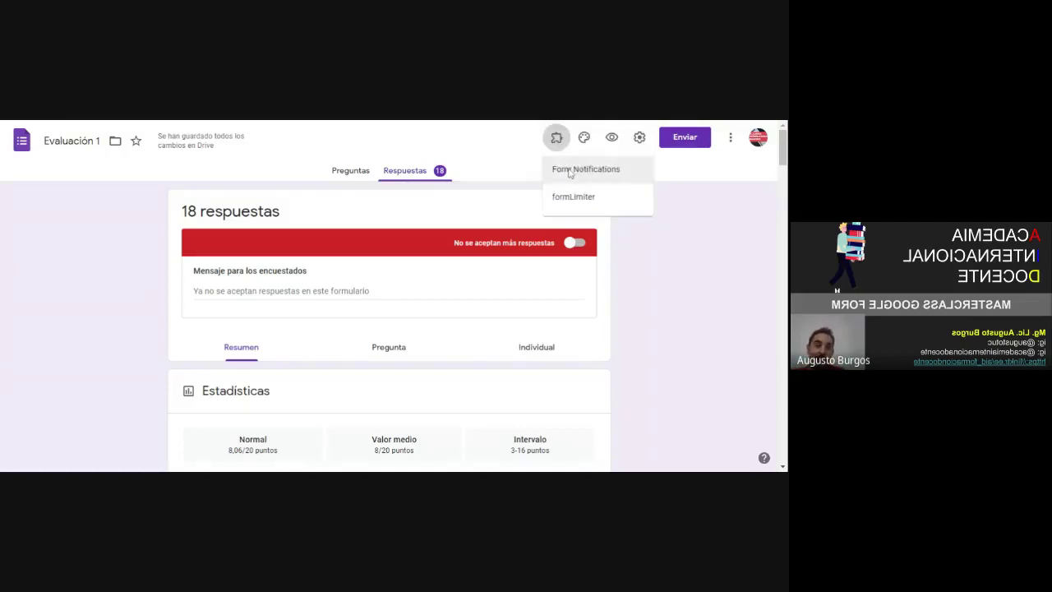
click(569, 171)
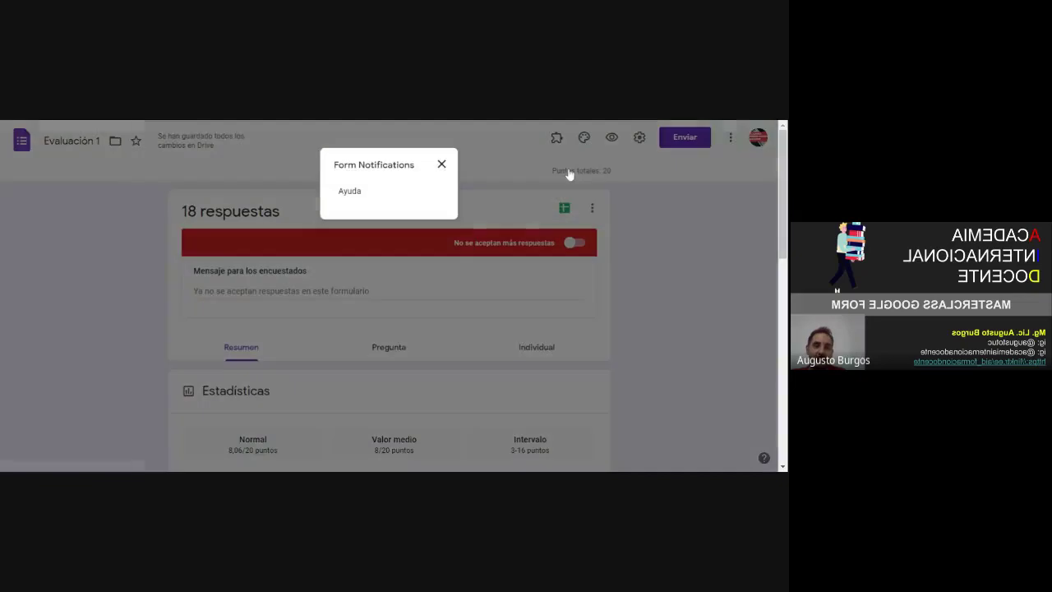
click(441, 164)
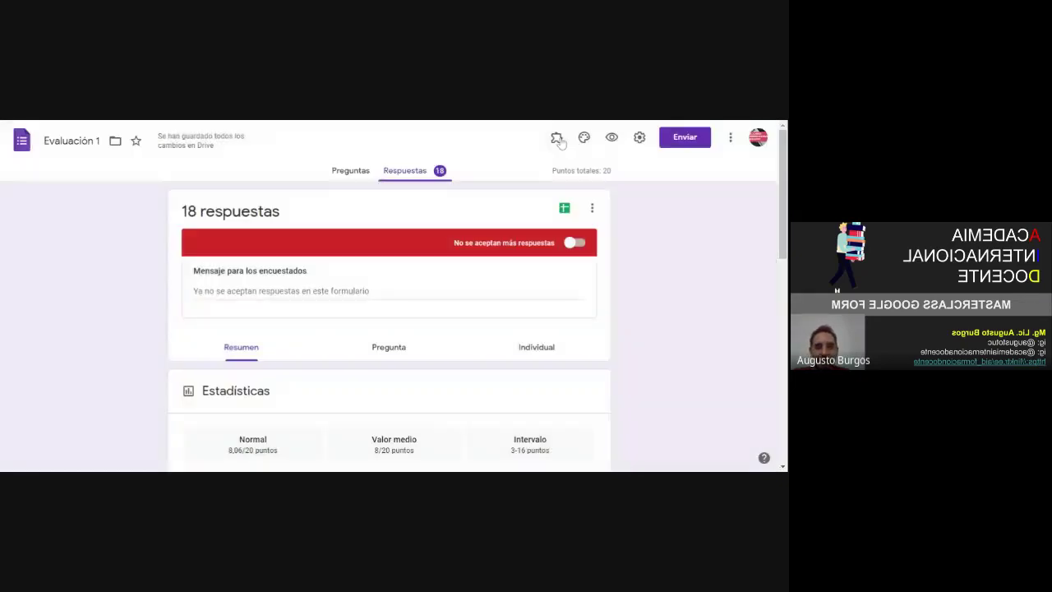
click(556, 138)
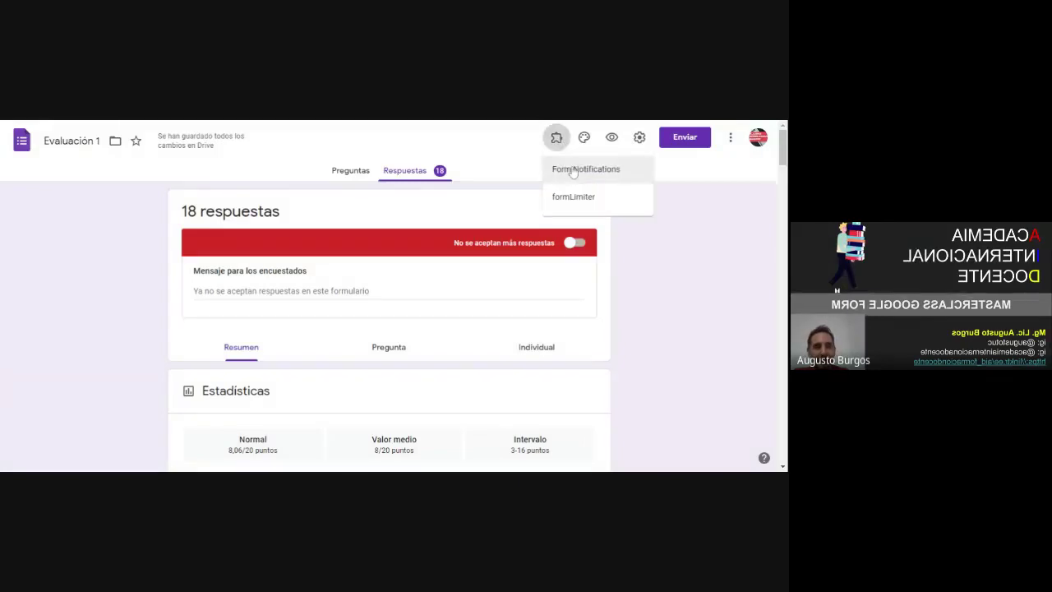
click(573, 170)
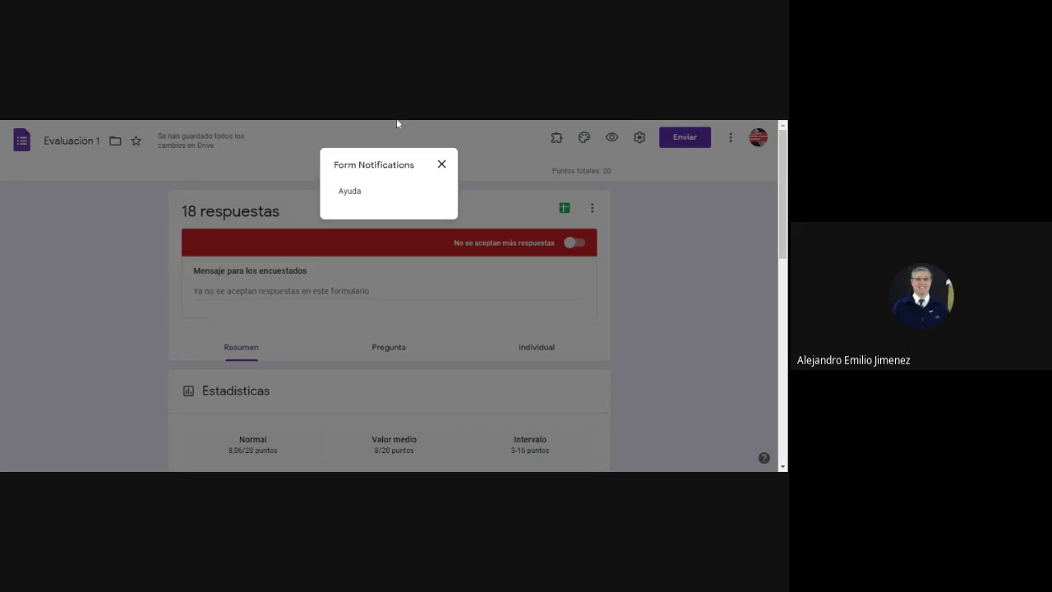
click(442, 165)
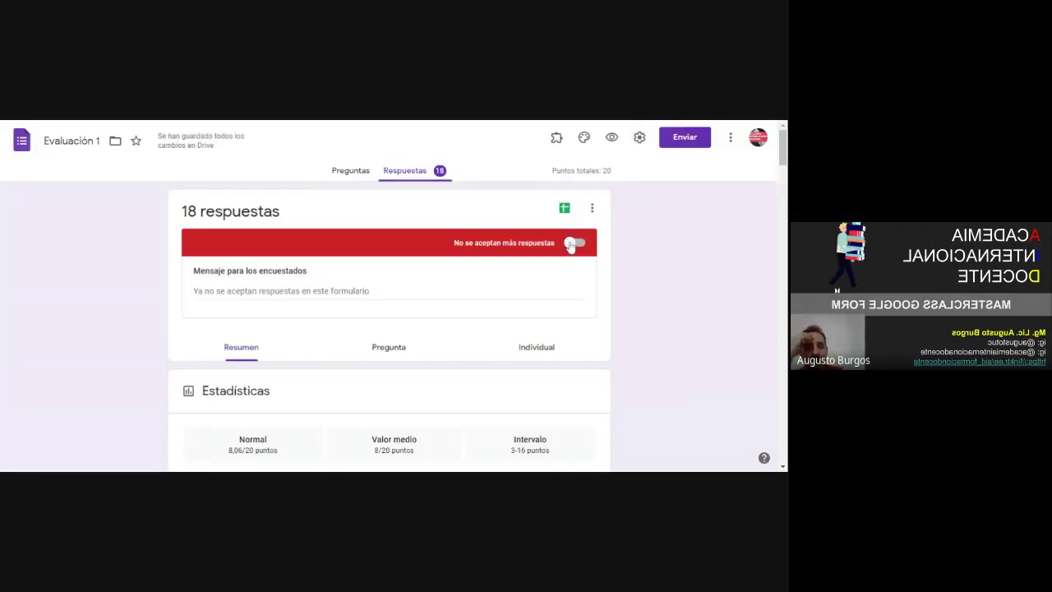
Make Evaluación 1 accept responses again, view the options of the formLimiter add-on and close its dialog
click(574, 243)
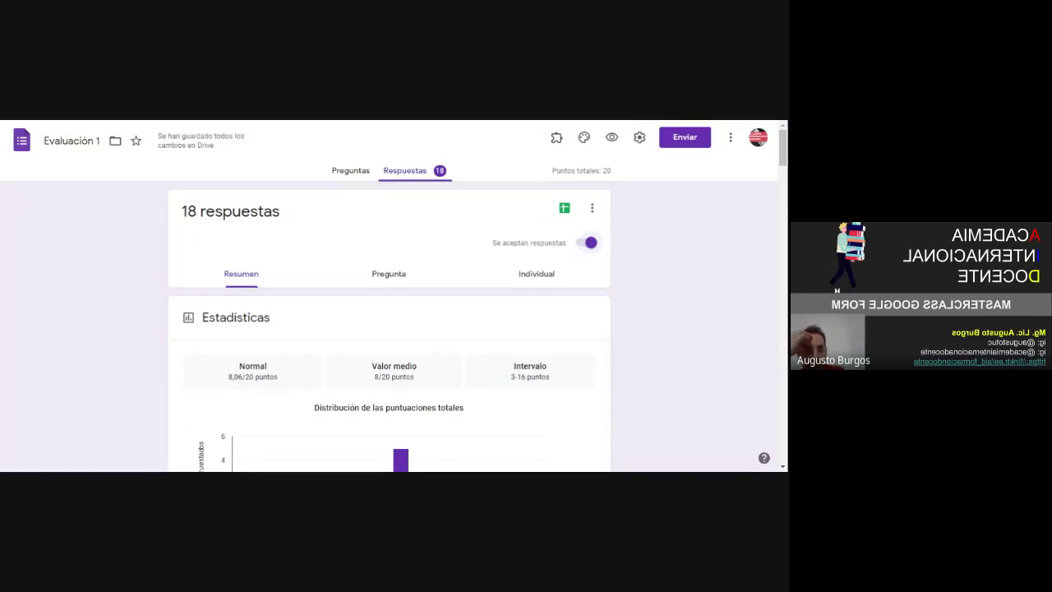
click(557, 137)
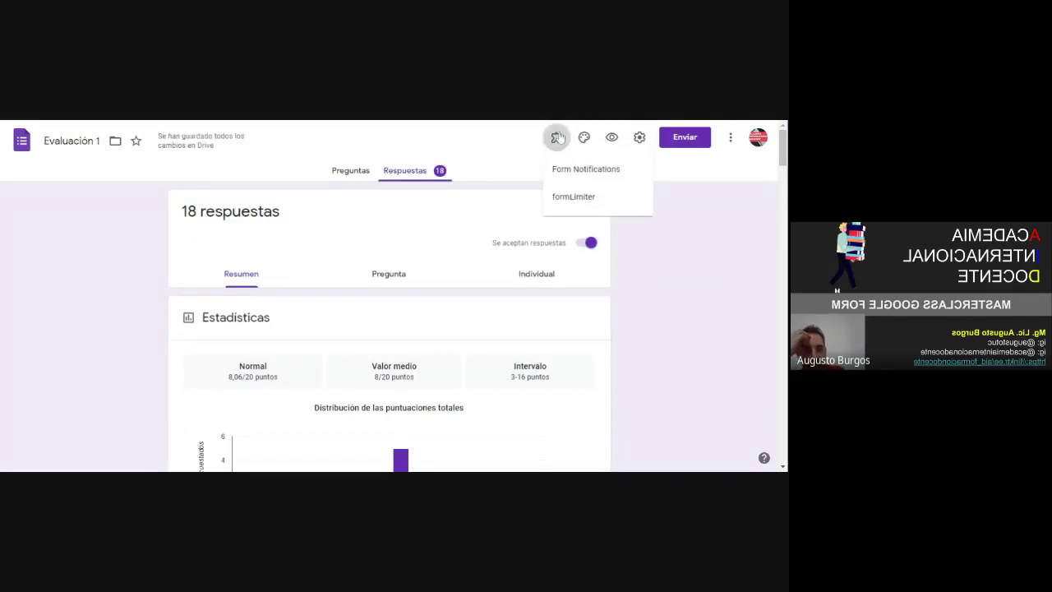
click(578, 196)
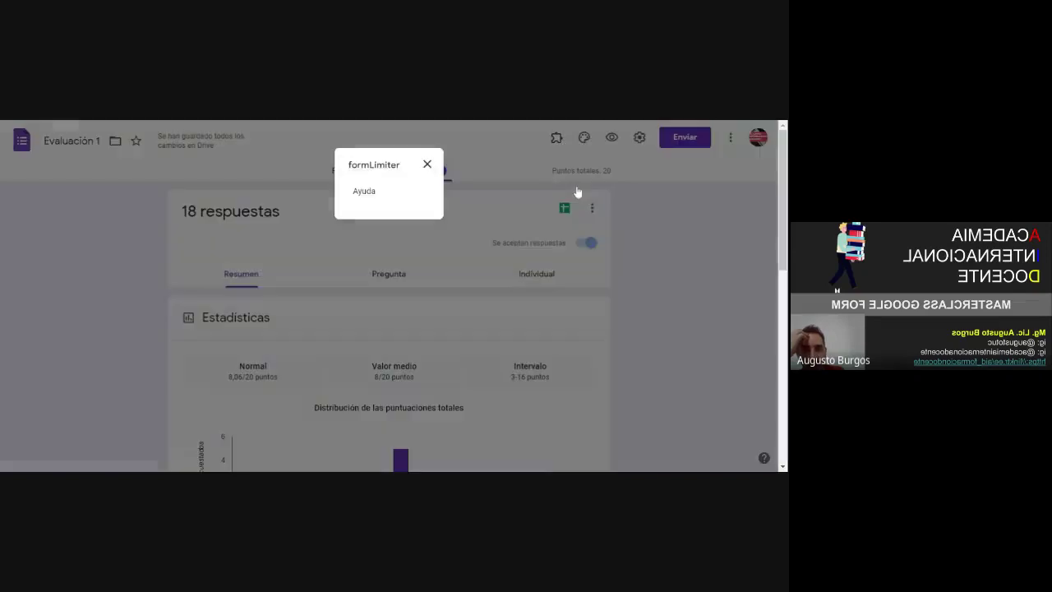
click(428, 165)
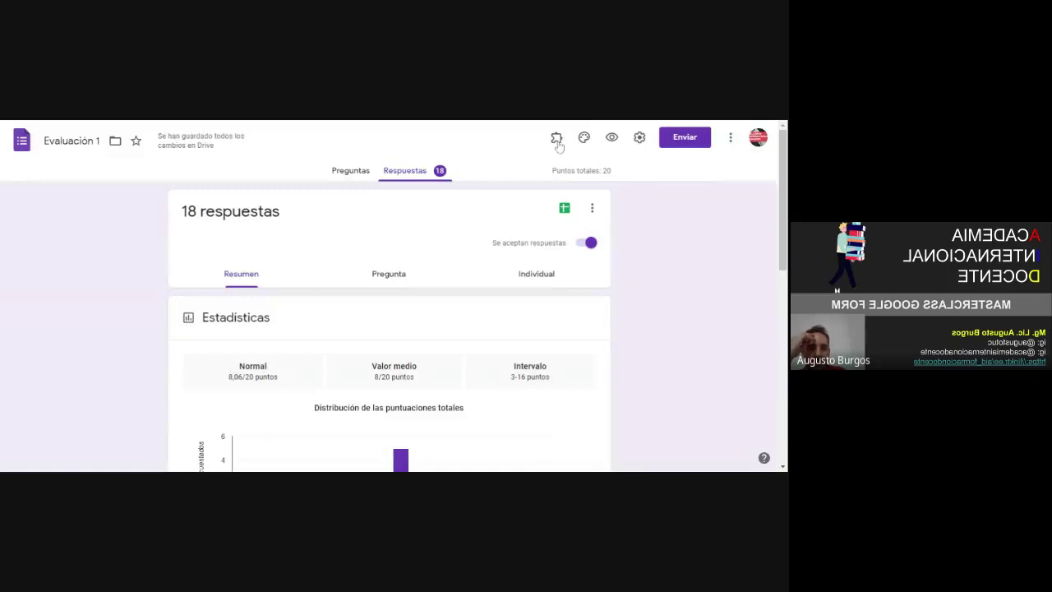
Recheck the formLimiter add-on's dialog for available options several times, closing it after each check
click(557, 139)
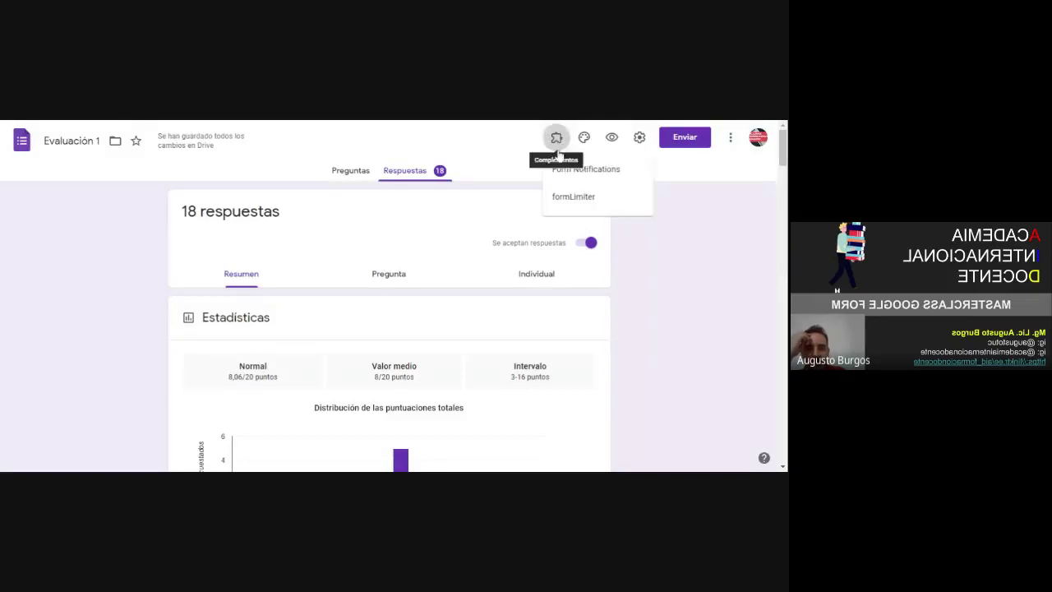
click(566, 199)
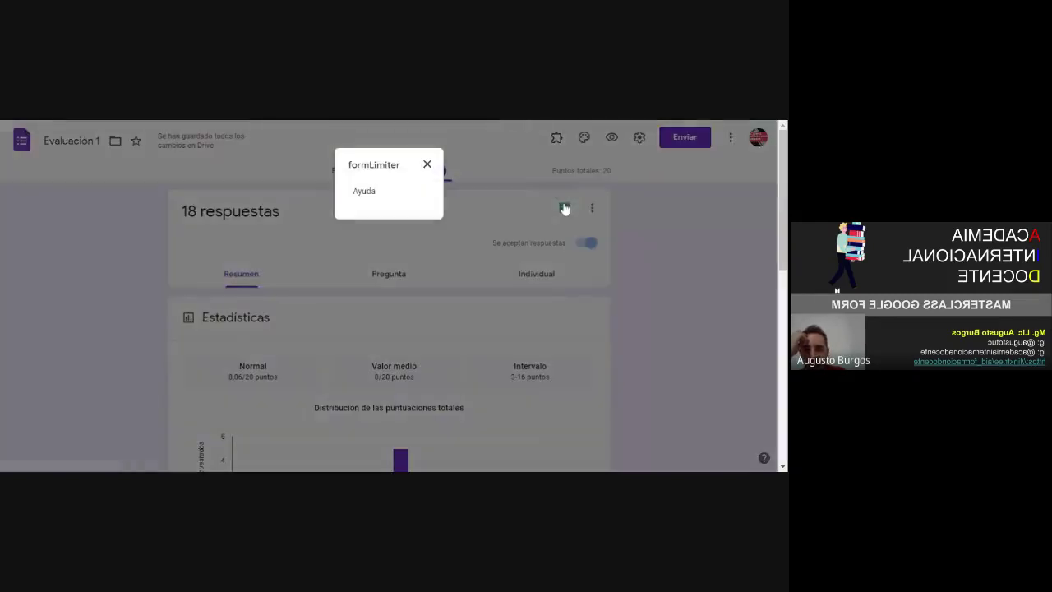
click(427, 165)
click(556, 140)
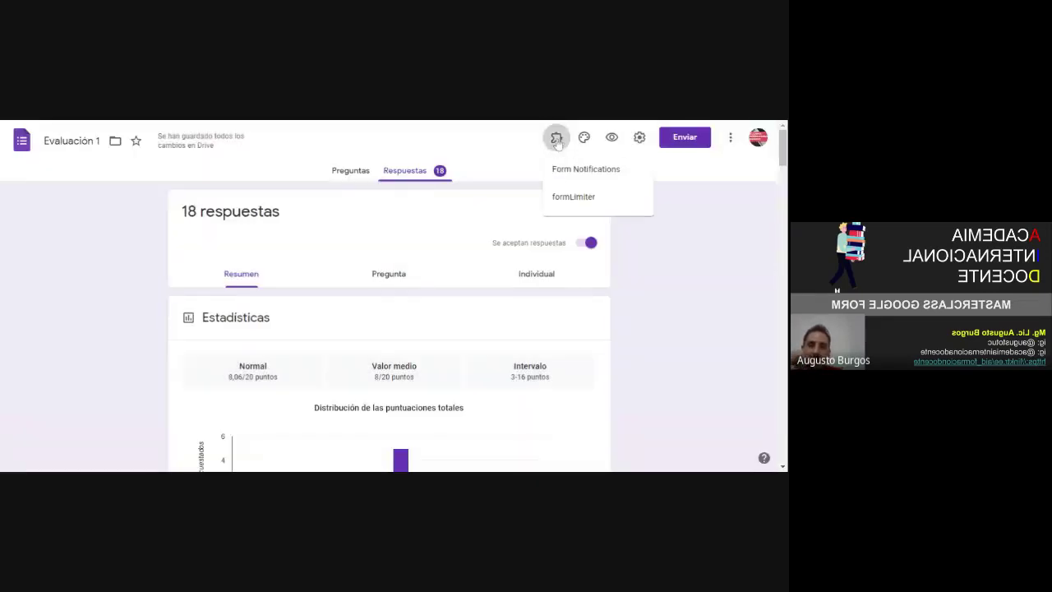
click(574, 203)
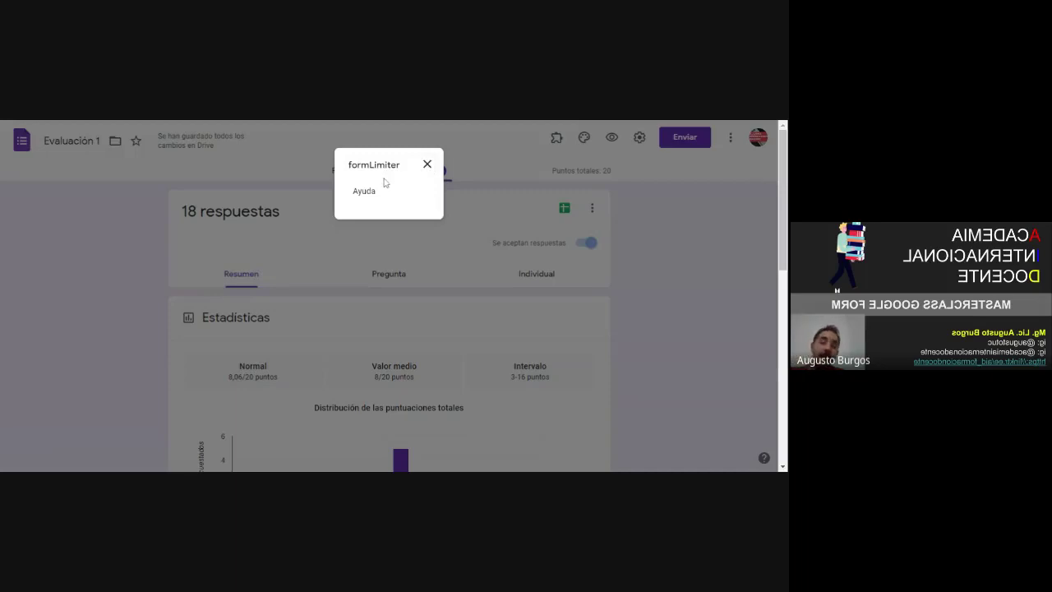
click(426, 165)
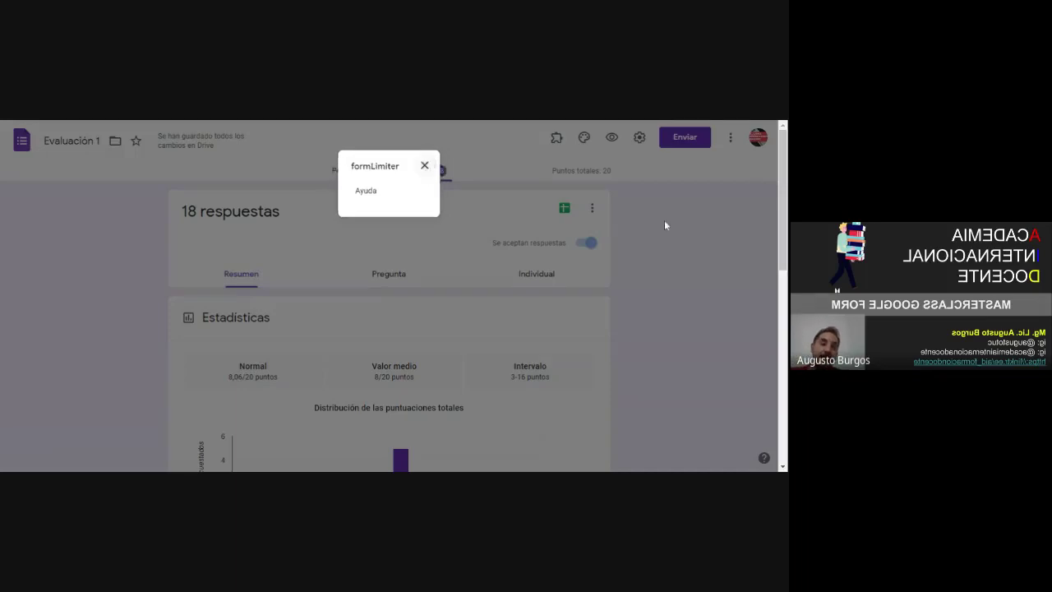
drag(756, 231, 768, 423)
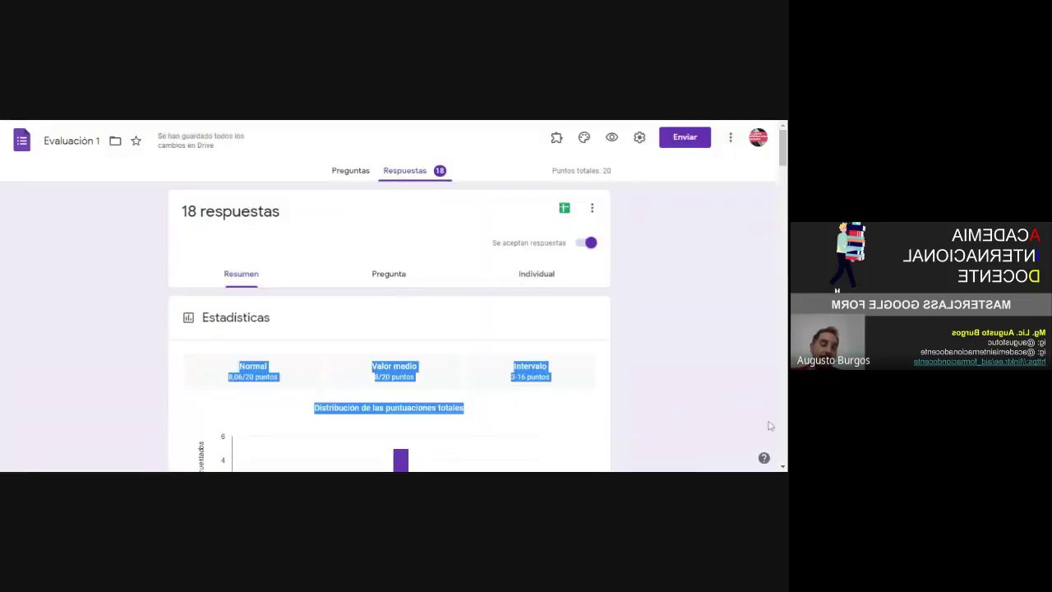
click(637, 279)
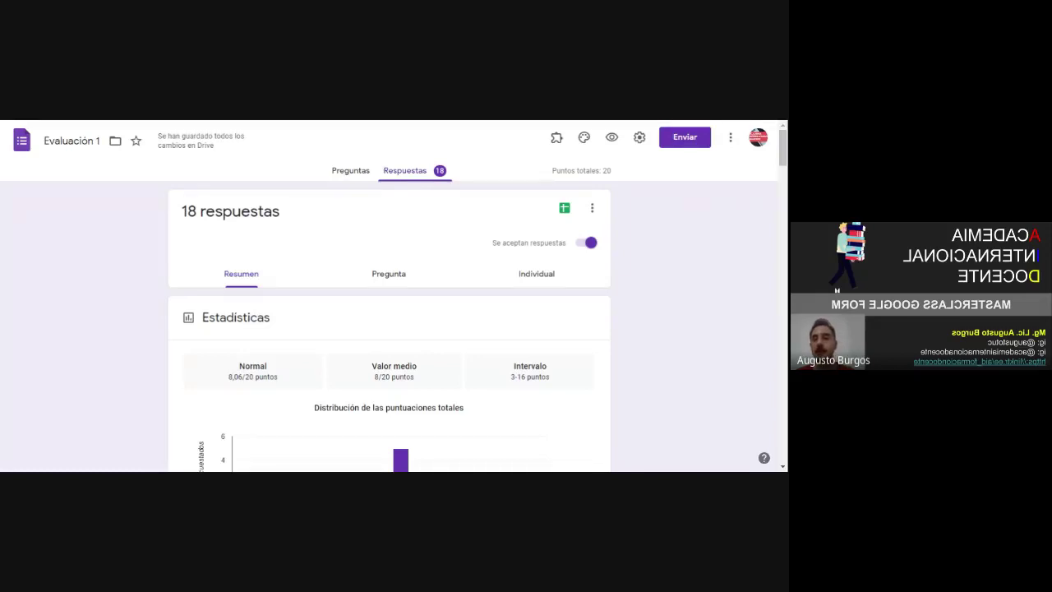
click(556, 138)
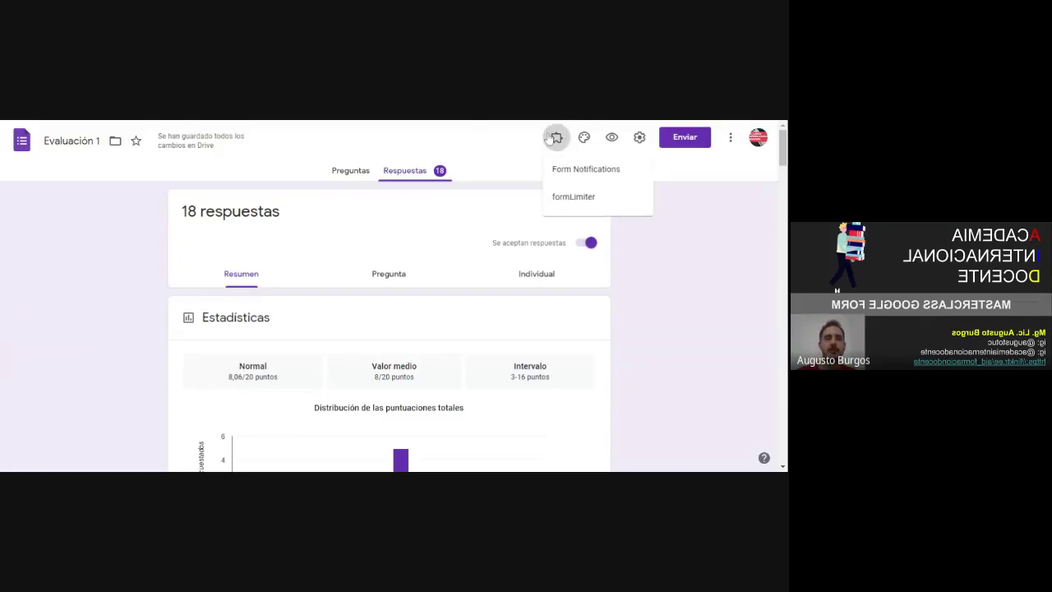
click(581, 204)
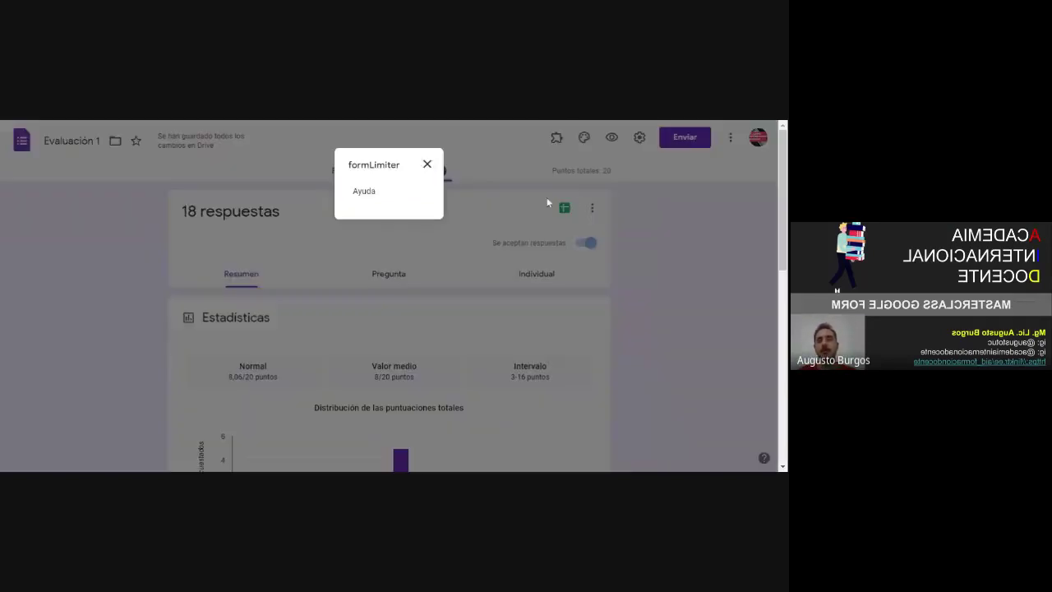
click(426, 163)
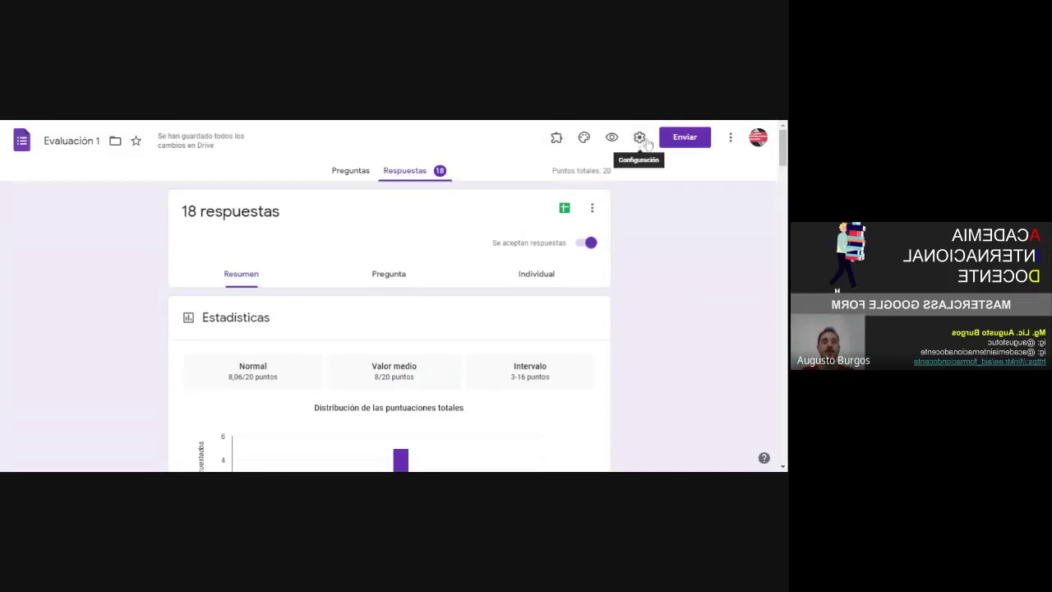
Look through the Forms add-ons in the Google Workspace Marketplace, return to the start of the list and close it
click(730, 140)
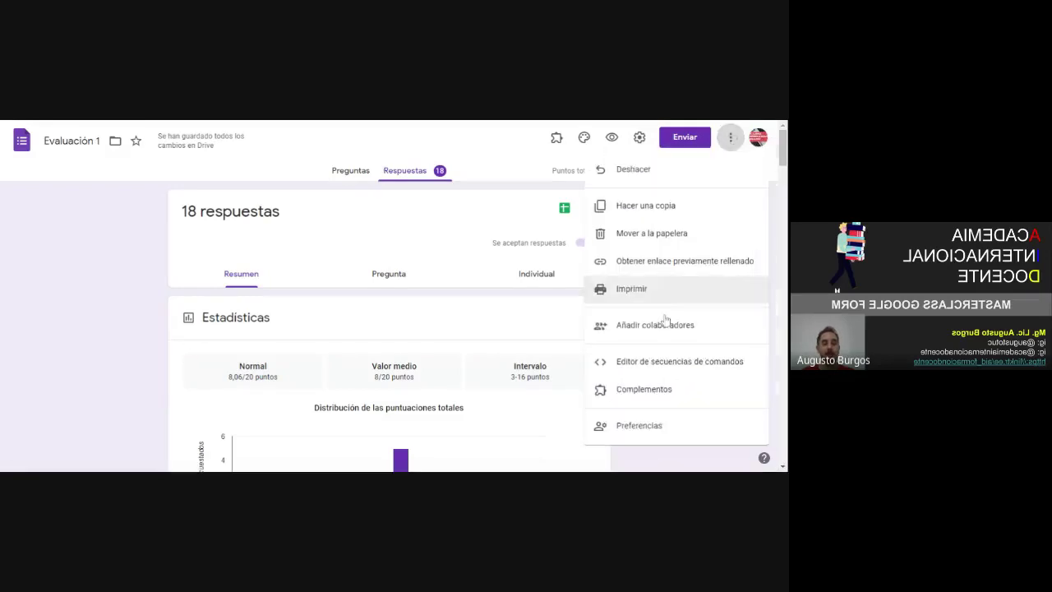
click(670, 401)
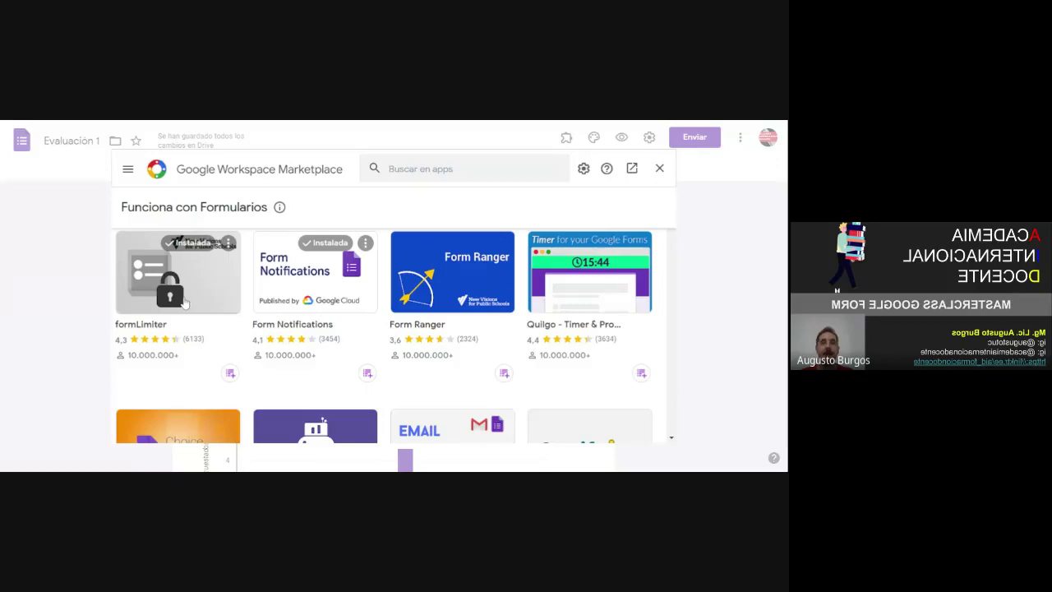
scroll(516, 271, down, 2)
scroll(516, 271, down, 3)
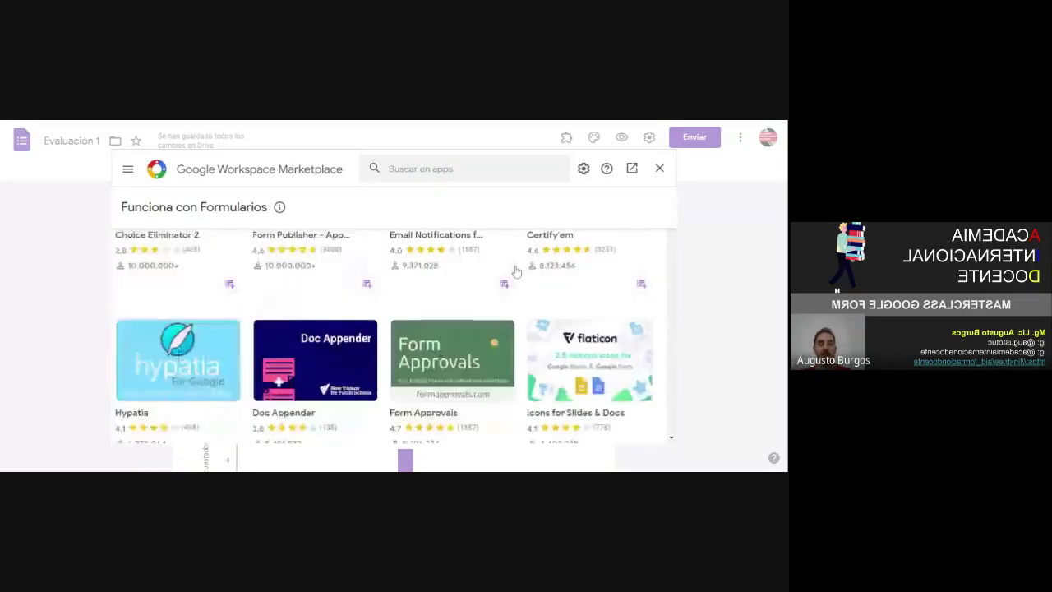
scroll(516, 272, down, 3)
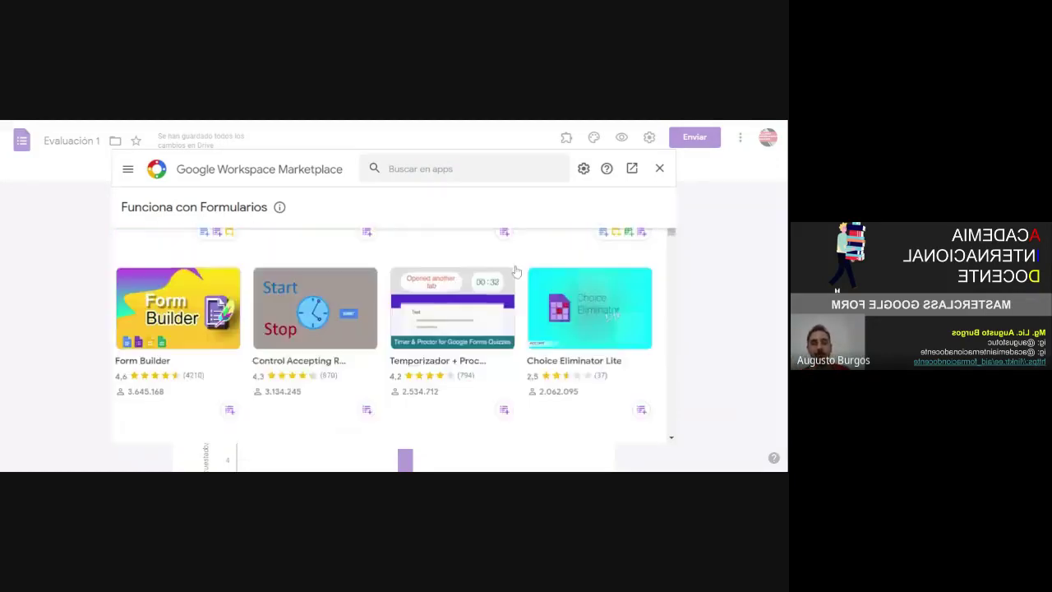
scroll(516, 271, up, 6)
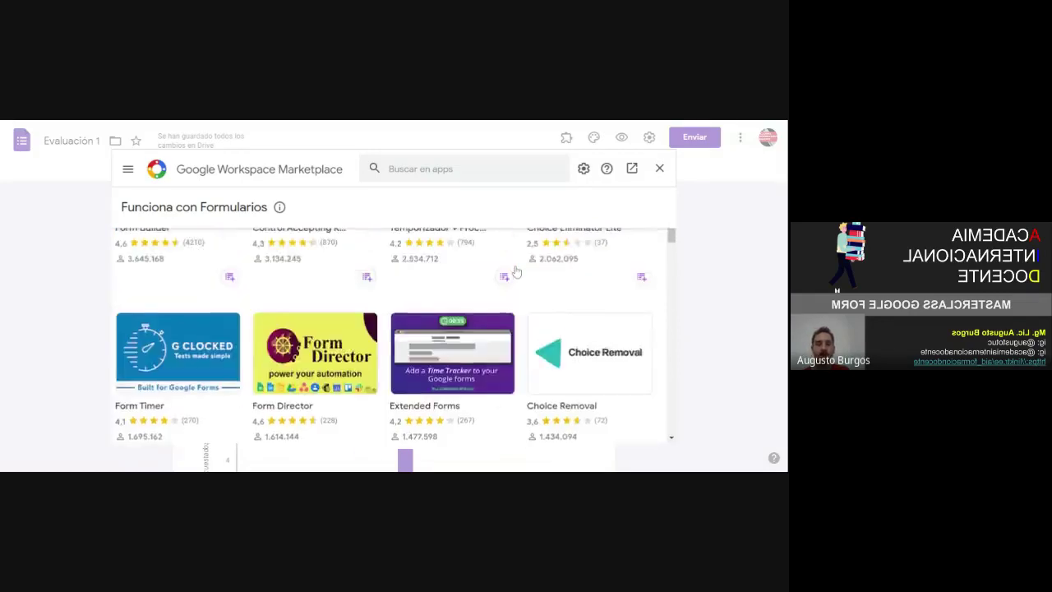
scroll(516, 271, up, 2)
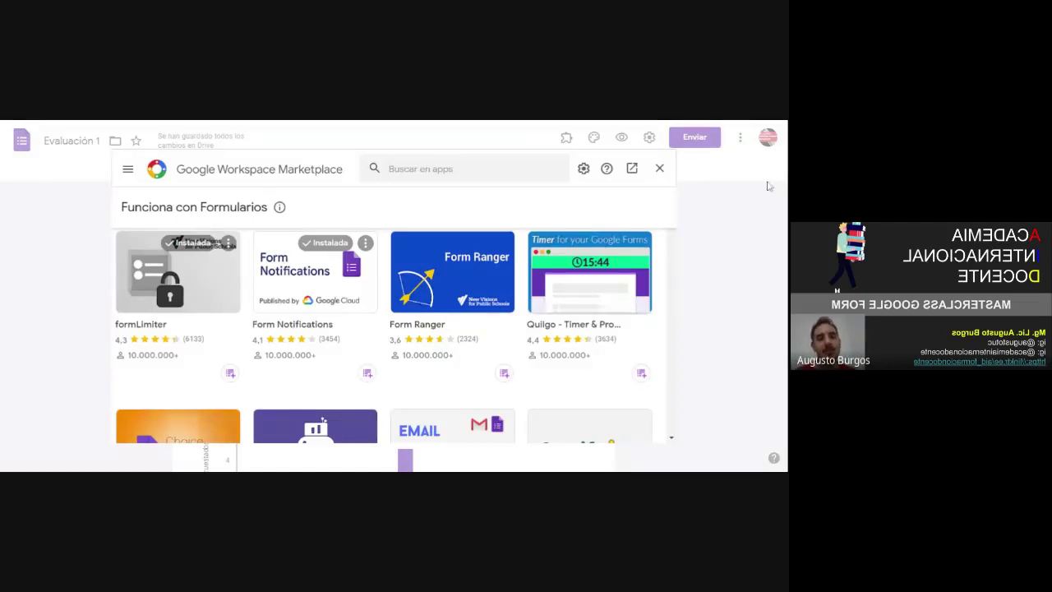
click(660, 169)
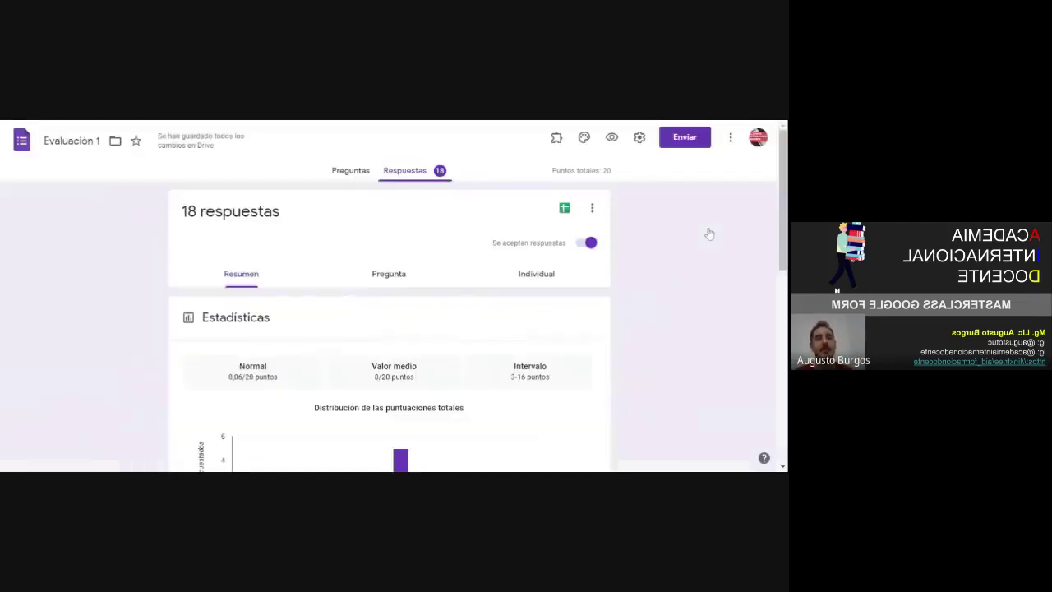